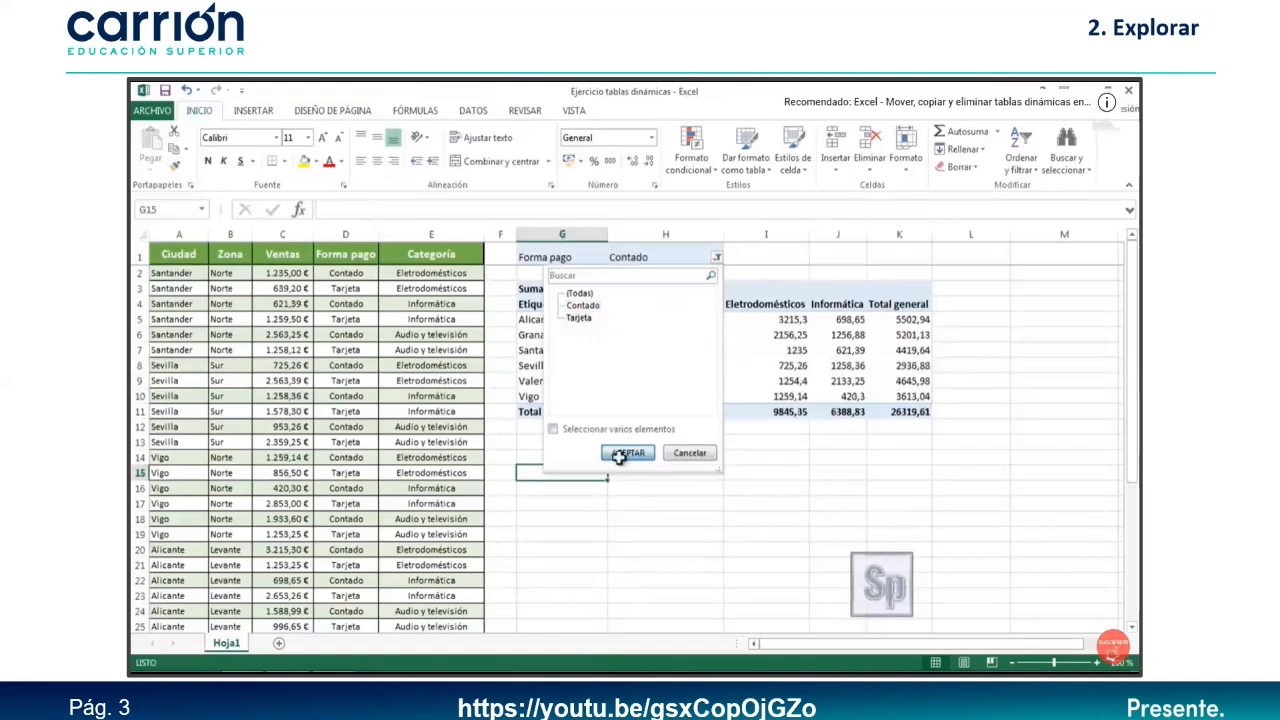
# Set the Forma pago filter back to (Todas) to show all payment types.
pyautogui.click(718, 255)
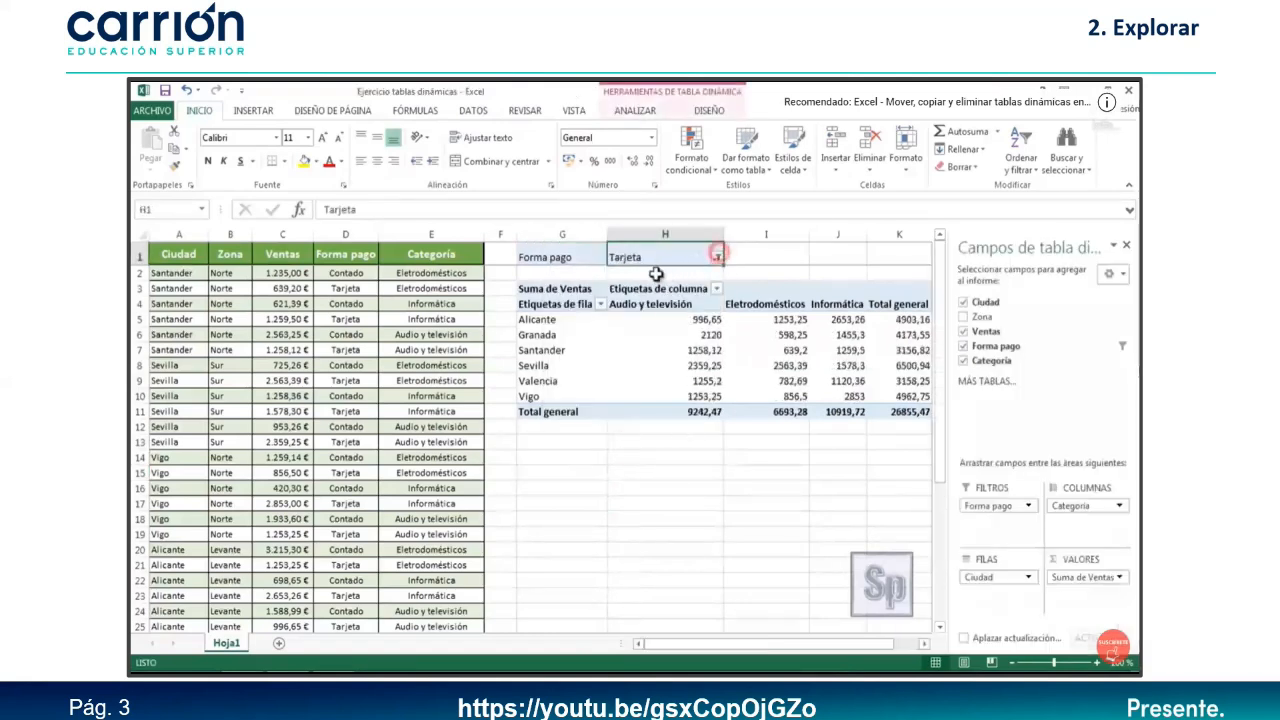
pyautogui.click(716, 257)
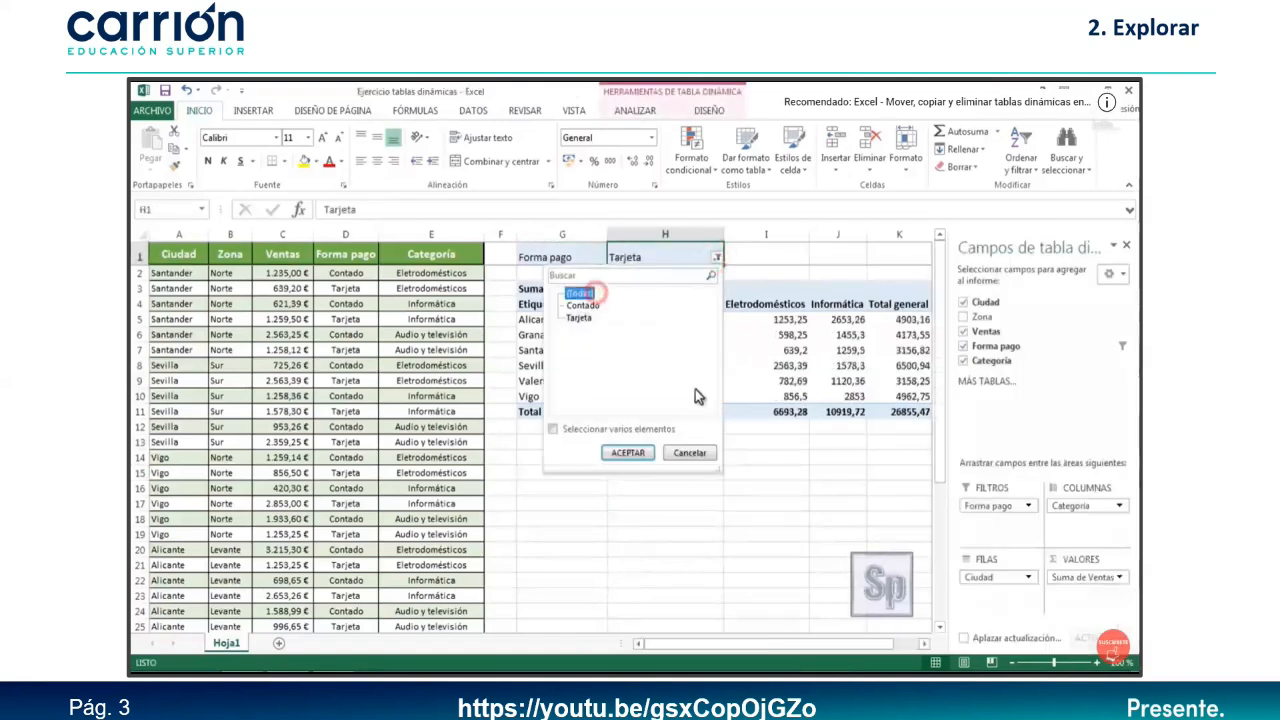
pyautogui.click(628, 453)
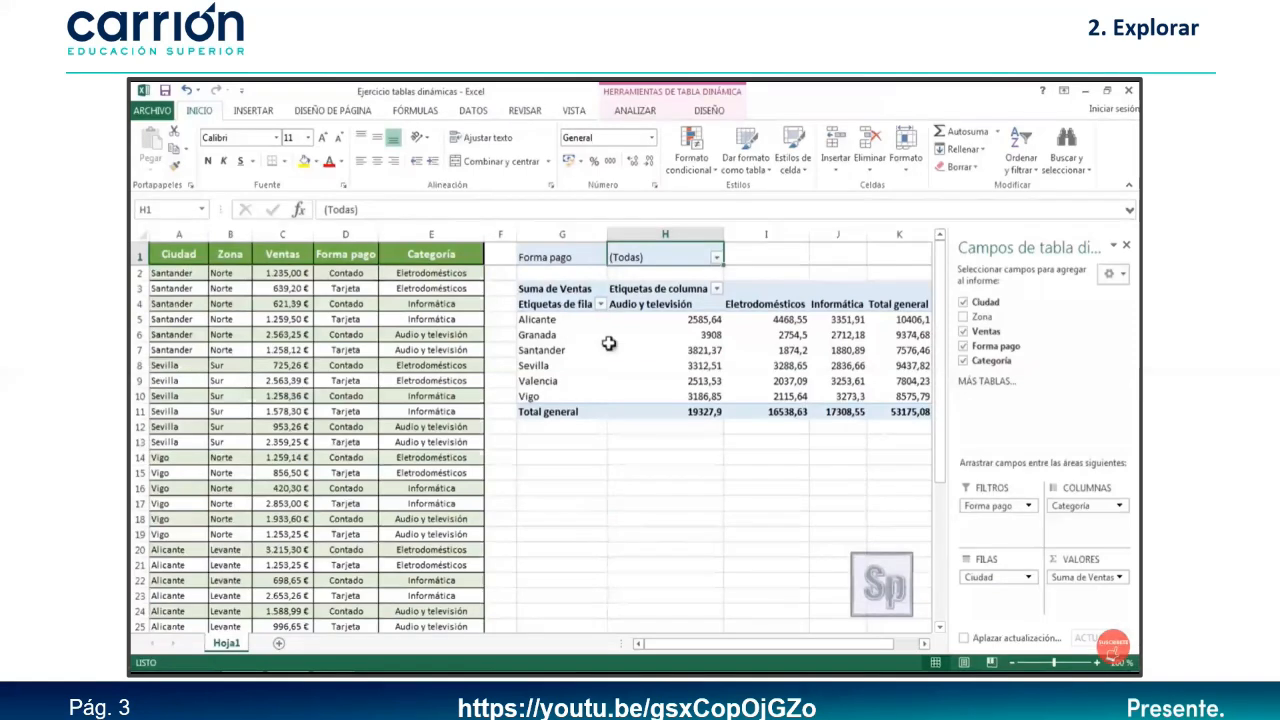
# Add Zona to the pivot rows above Ciudad, nesting each zone's cities beneath it.
pyautogui.moveTo(658, 405)
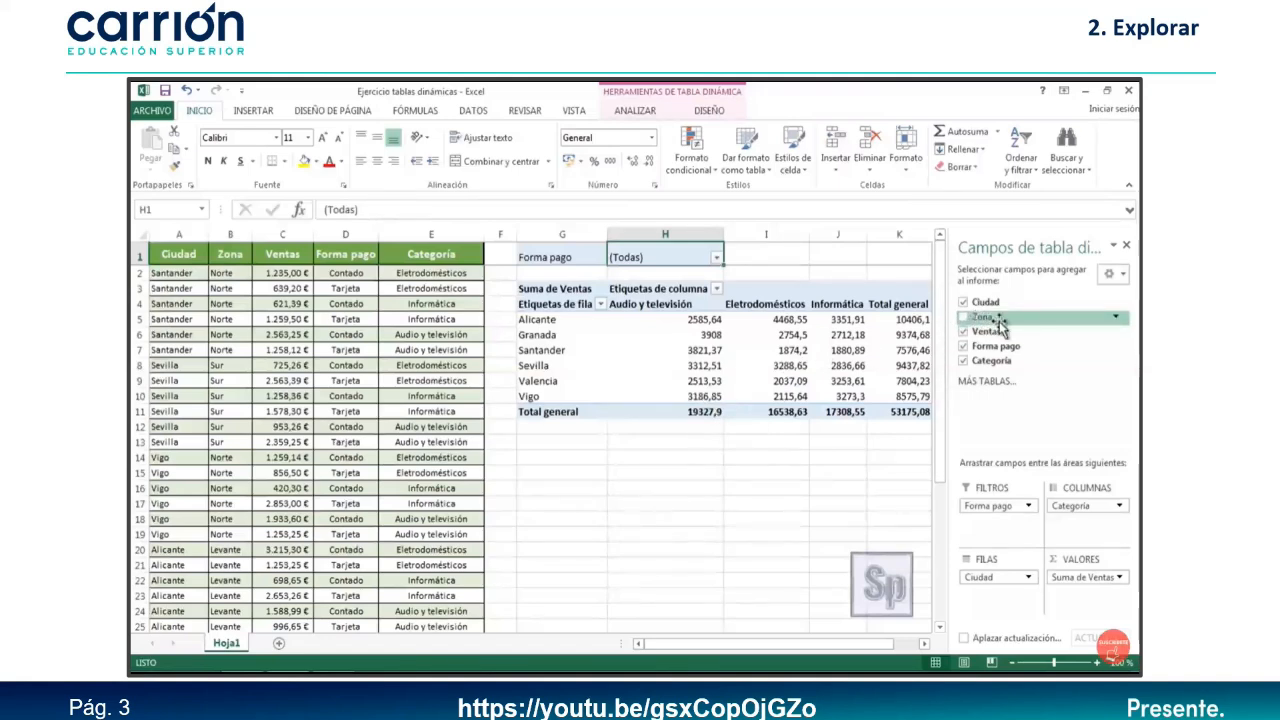
pyautogui.moveTo(1000, 325); pyautogui.dragTo(996, 614)
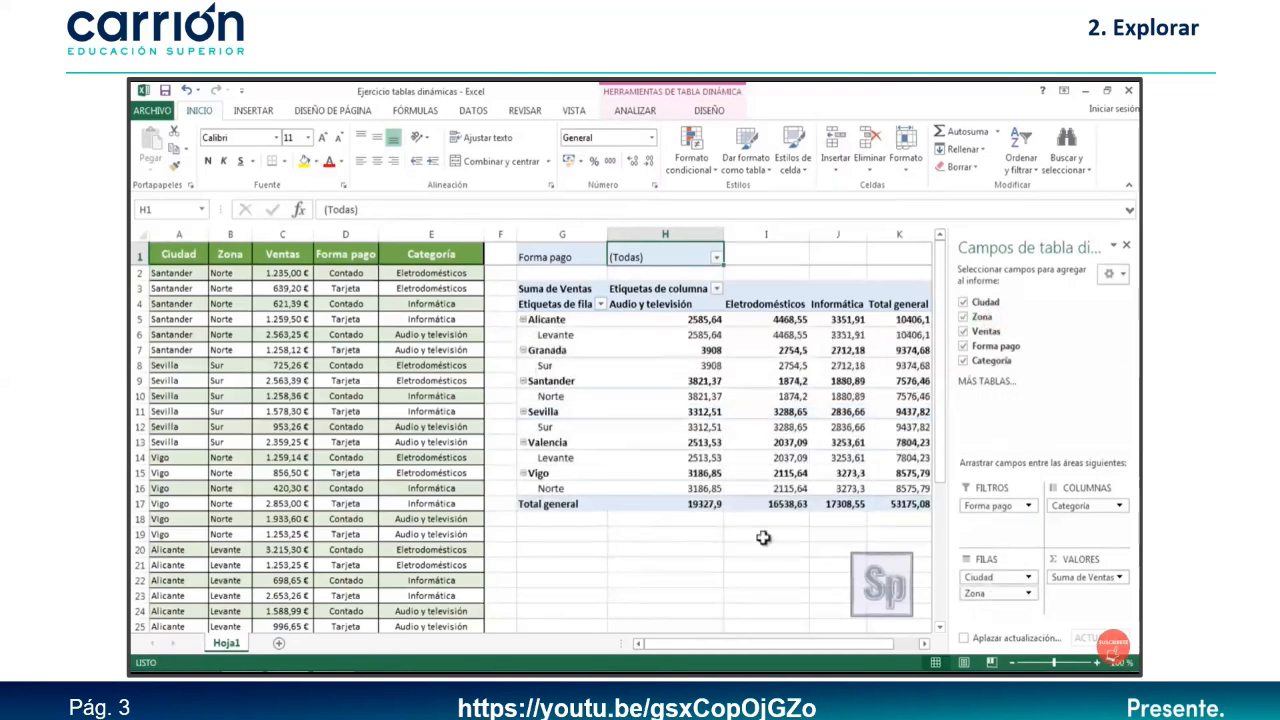
pyautogui.moveTo(667, 500)
pyautogui.moveTo(990, 596); pyautogui.dragTo(990, 580)
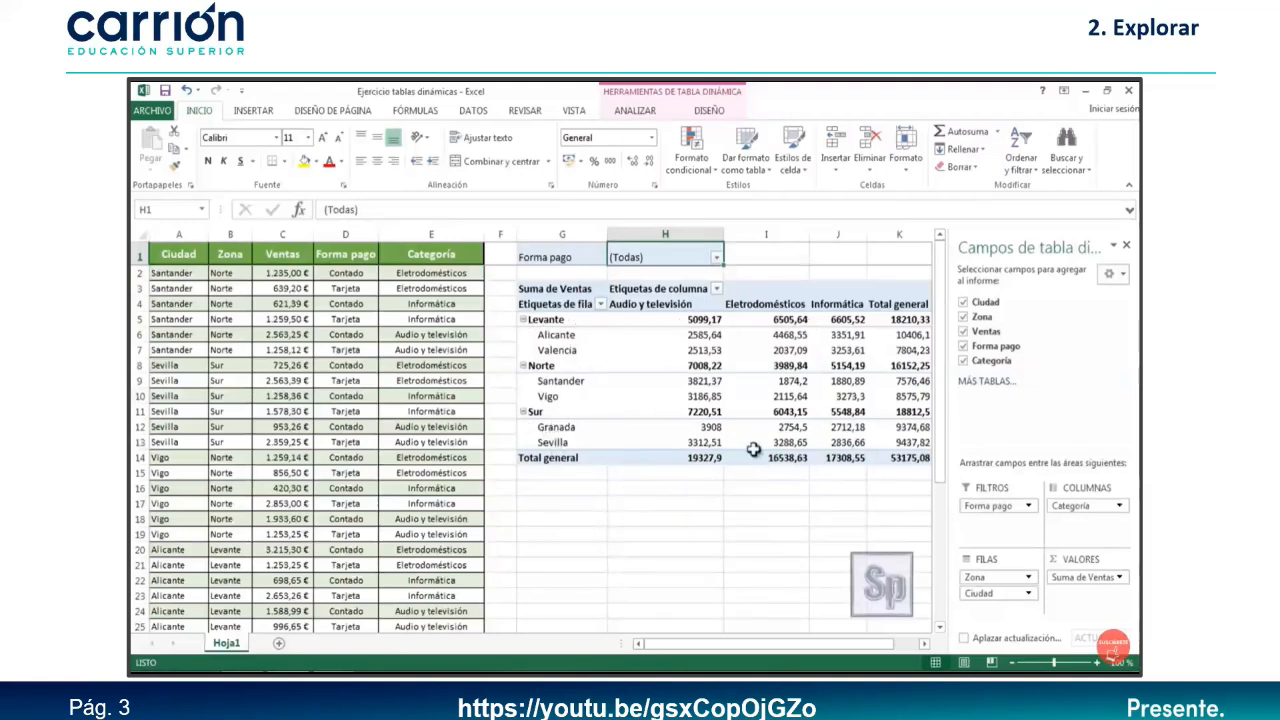
pyautogui.click(715, 533)
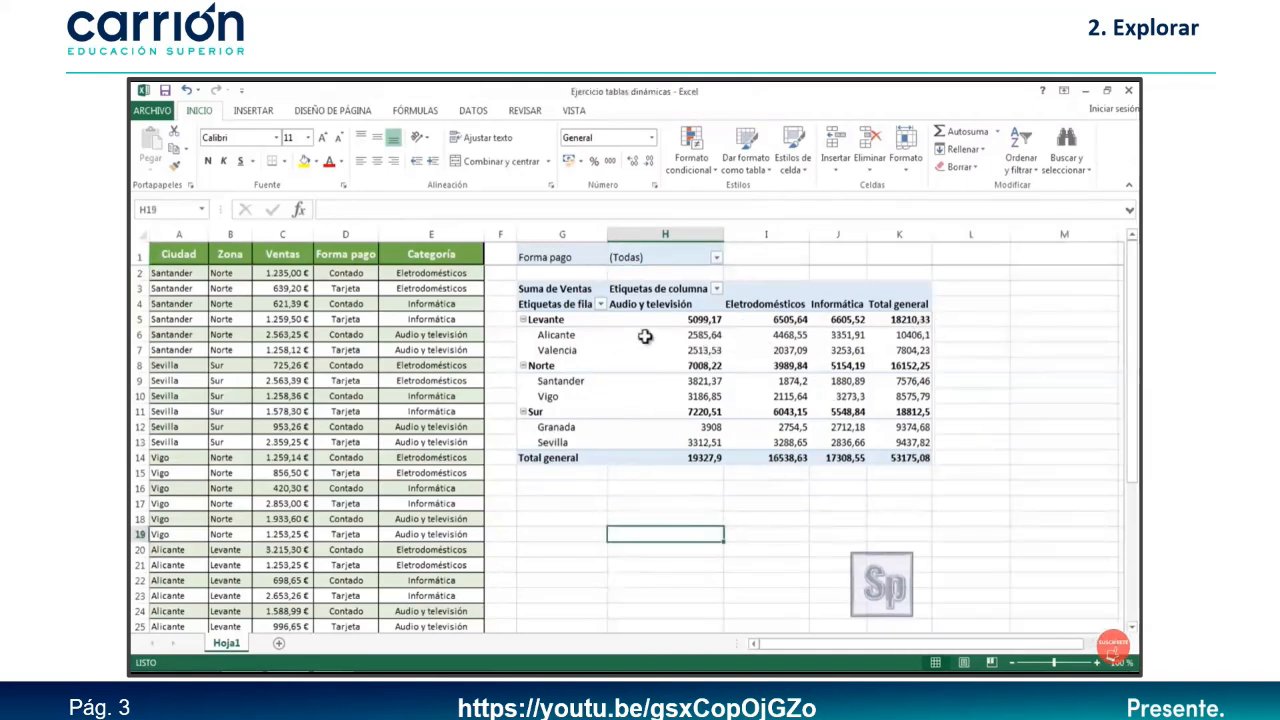
# Change the Ventas value field to summarize by Promedio, giving an overall average of 1477,0855.
pyautogui.click(624, 397)
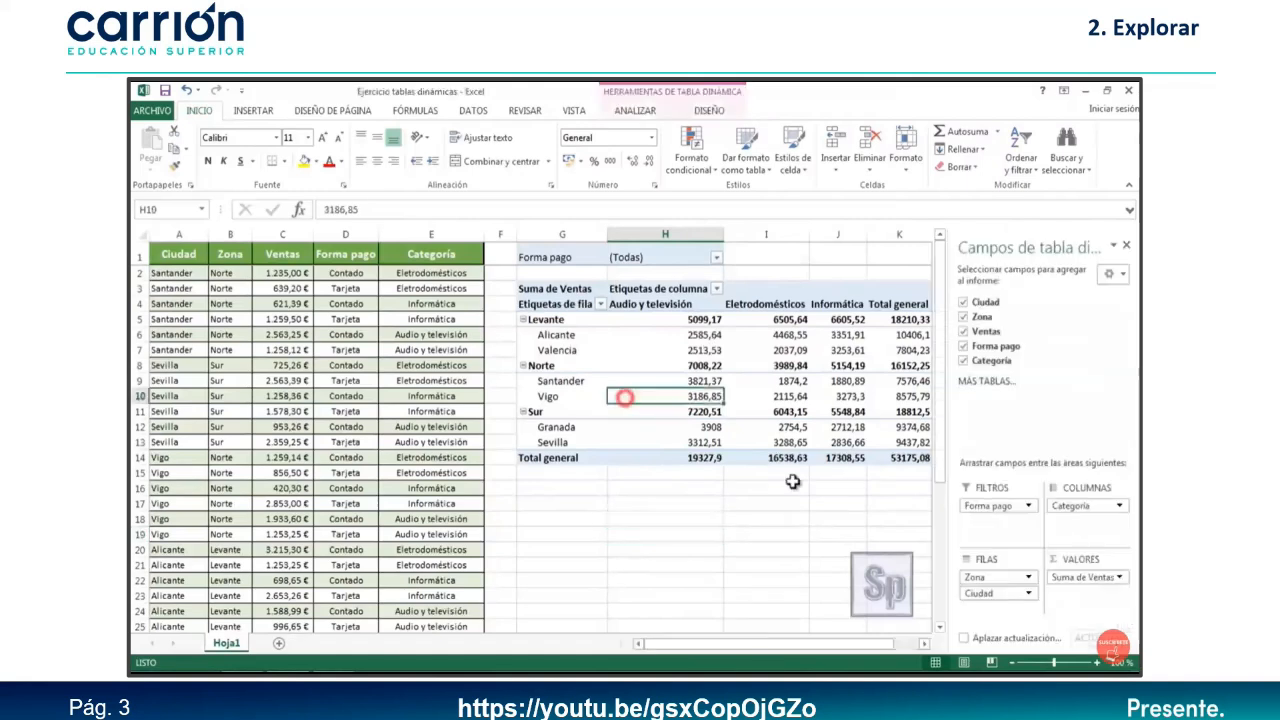
pyautogui.click(1072, 577)
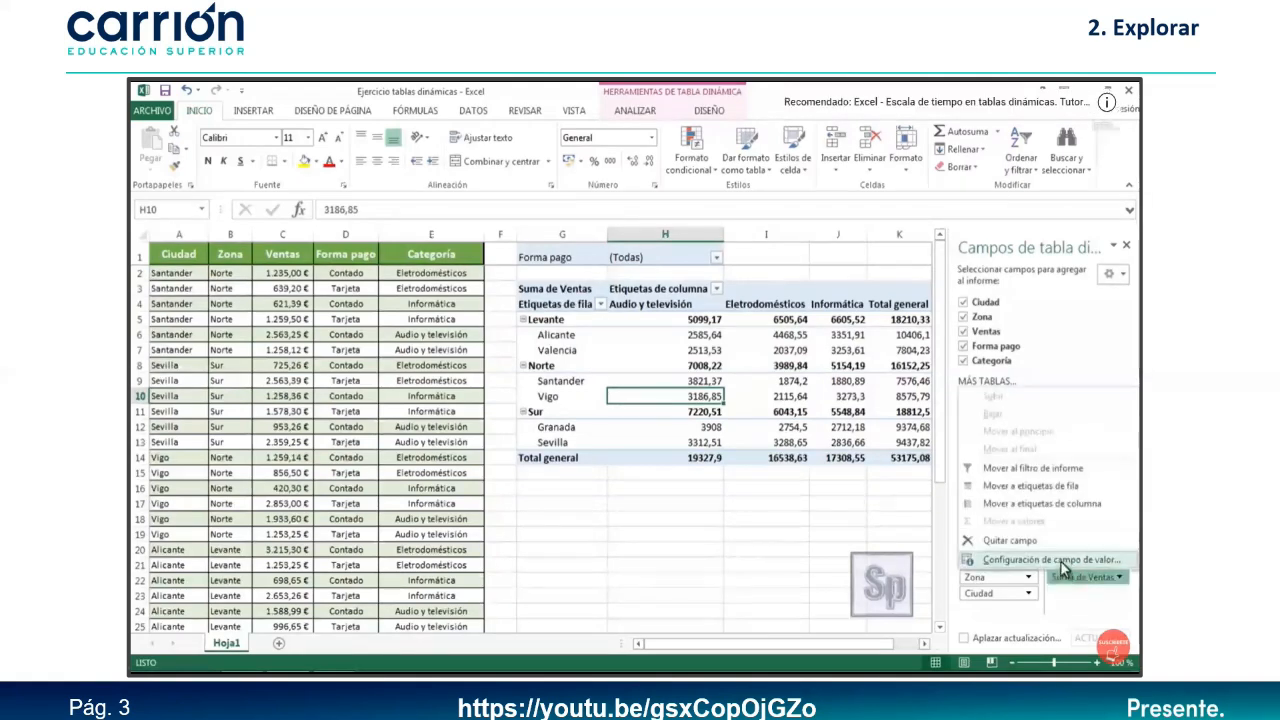
pyautogui.click(1058, 561)
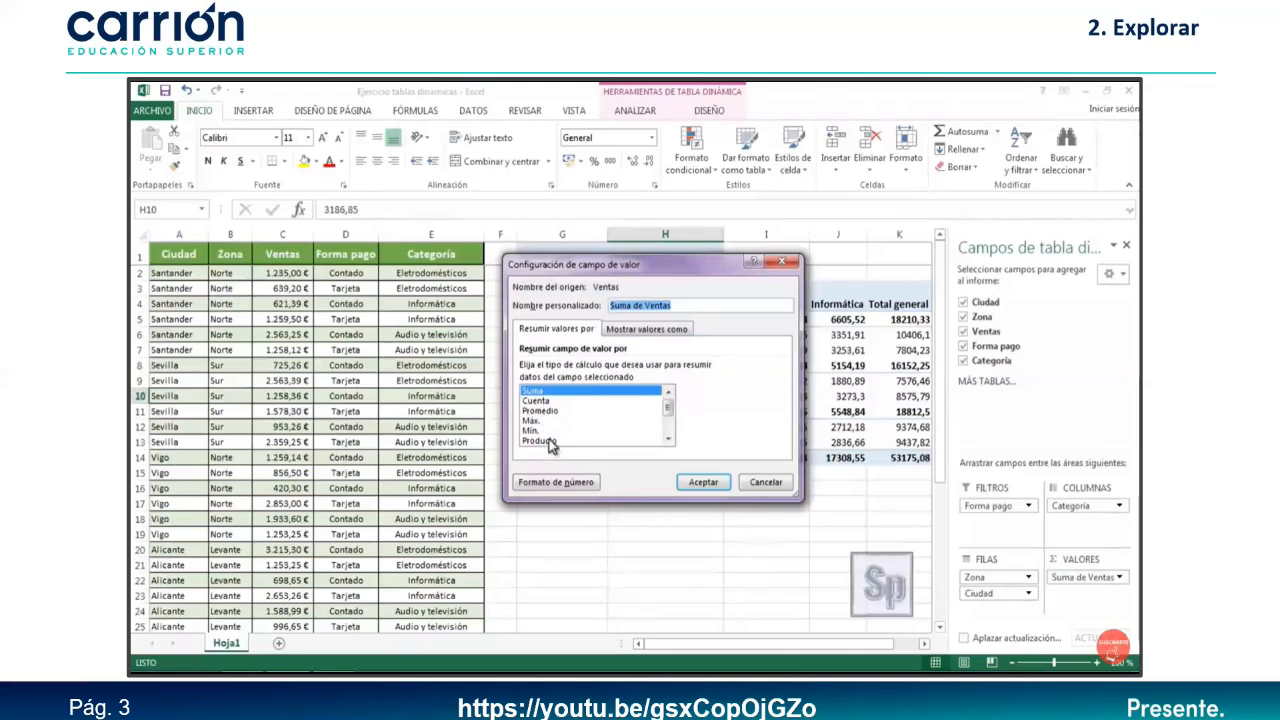
pyautogui.click(540, 410)
pyautogui.click(703, 482)
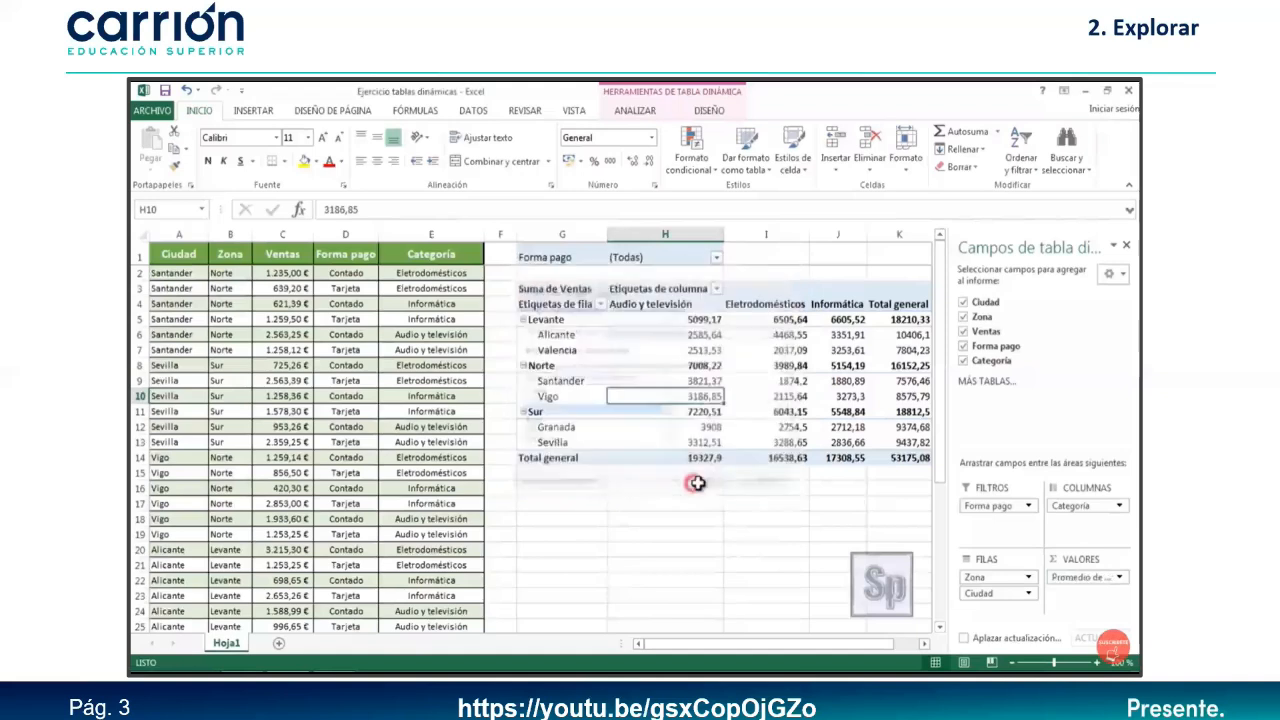
pyautogui.click(1078, 578)
pyautogui.click(1016, 560)
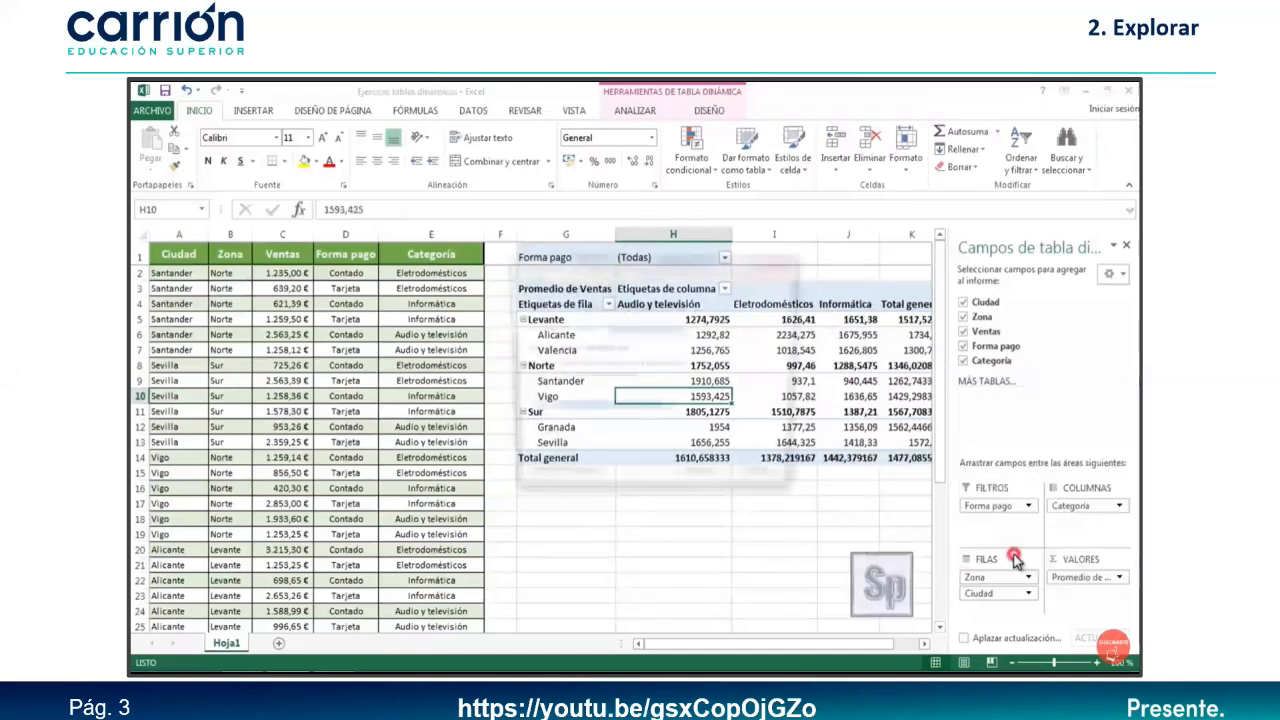
# Return Ventas to Suma and show values as % del total general (Levante 34,25%, total 100,00%).
pyautogui.click(535, 390)
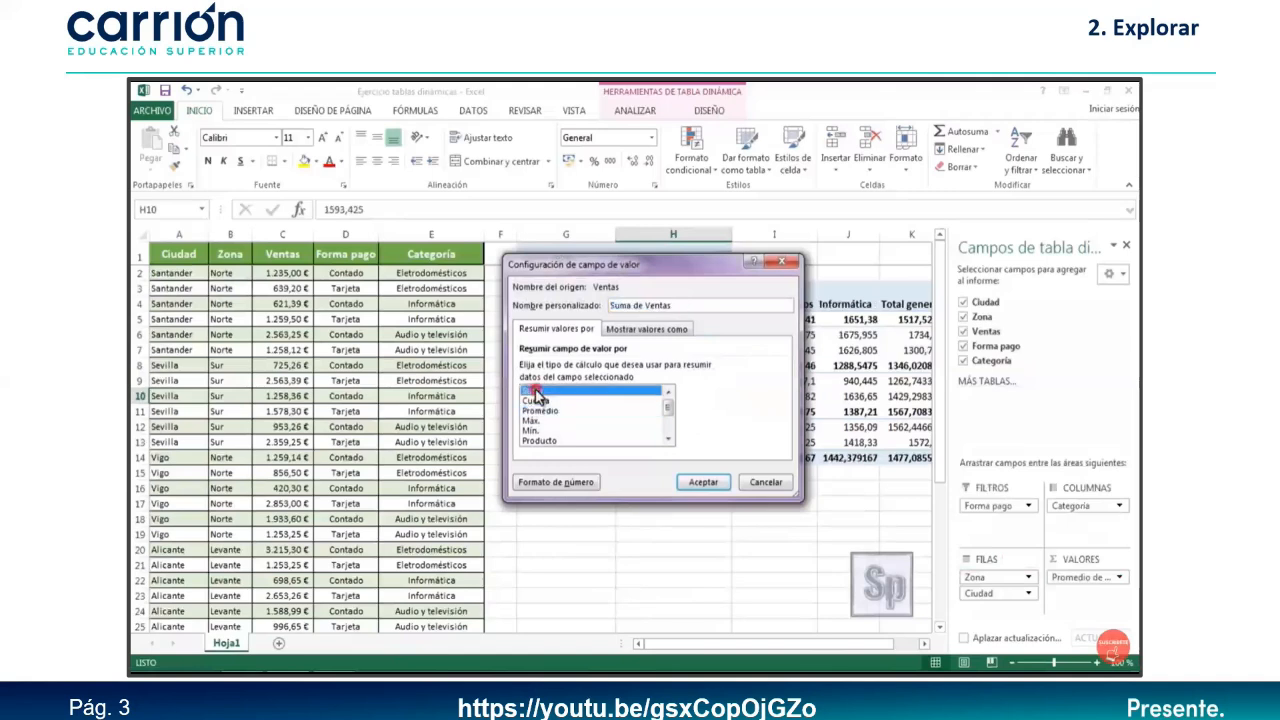
pyautogui.click(640, 330)
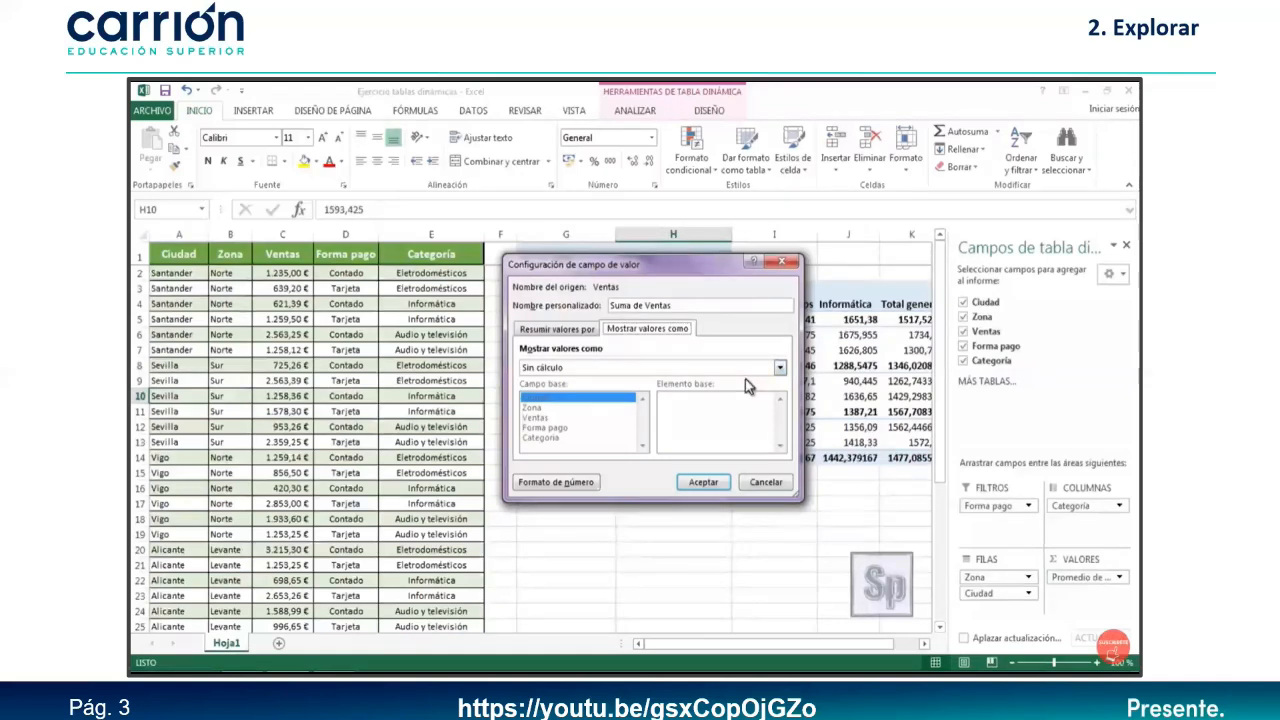
pyautogui.click(779, 367)
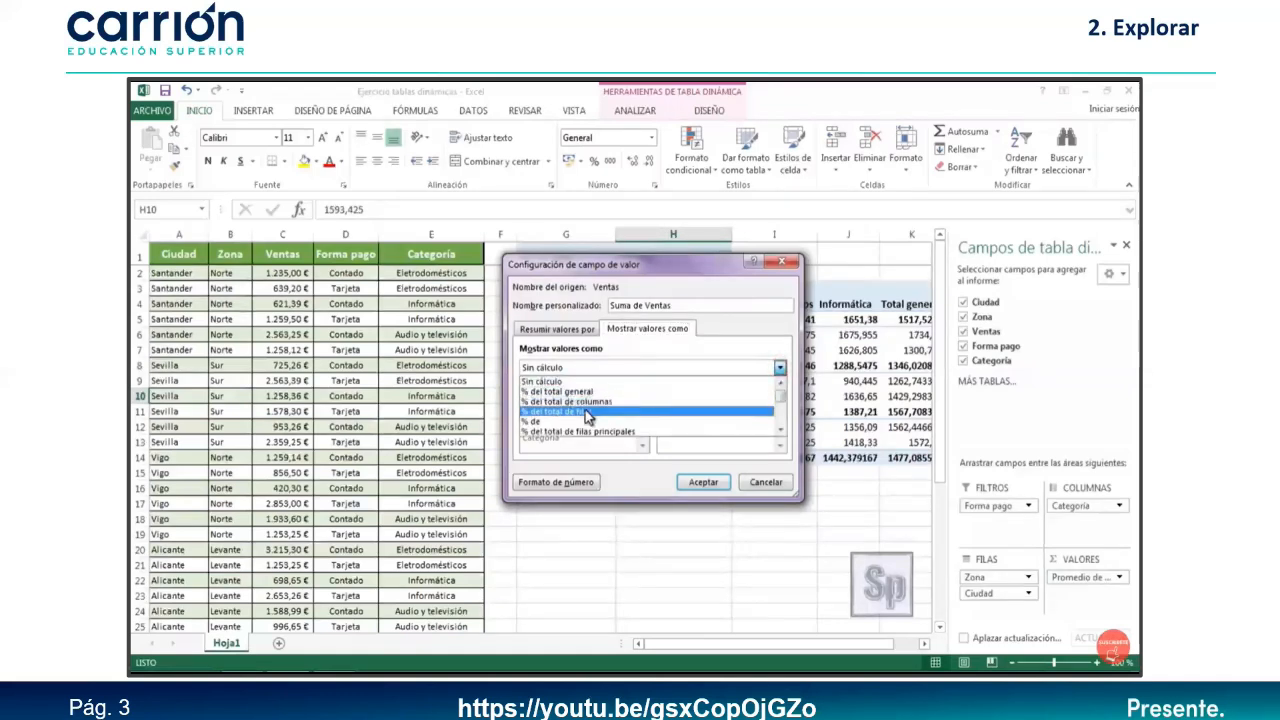
pyautogui.click(779, 430)
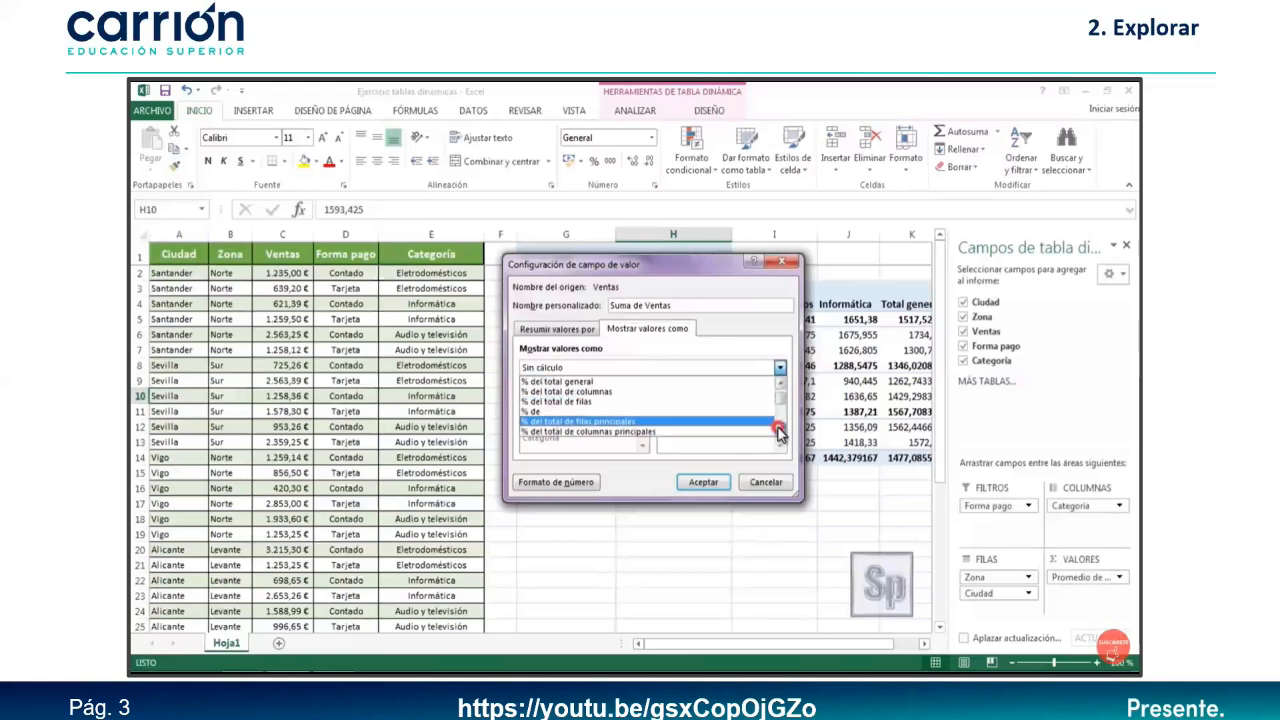
pyautogui.moveTo(778, 411); pyautogui.dragTo(778, 400)
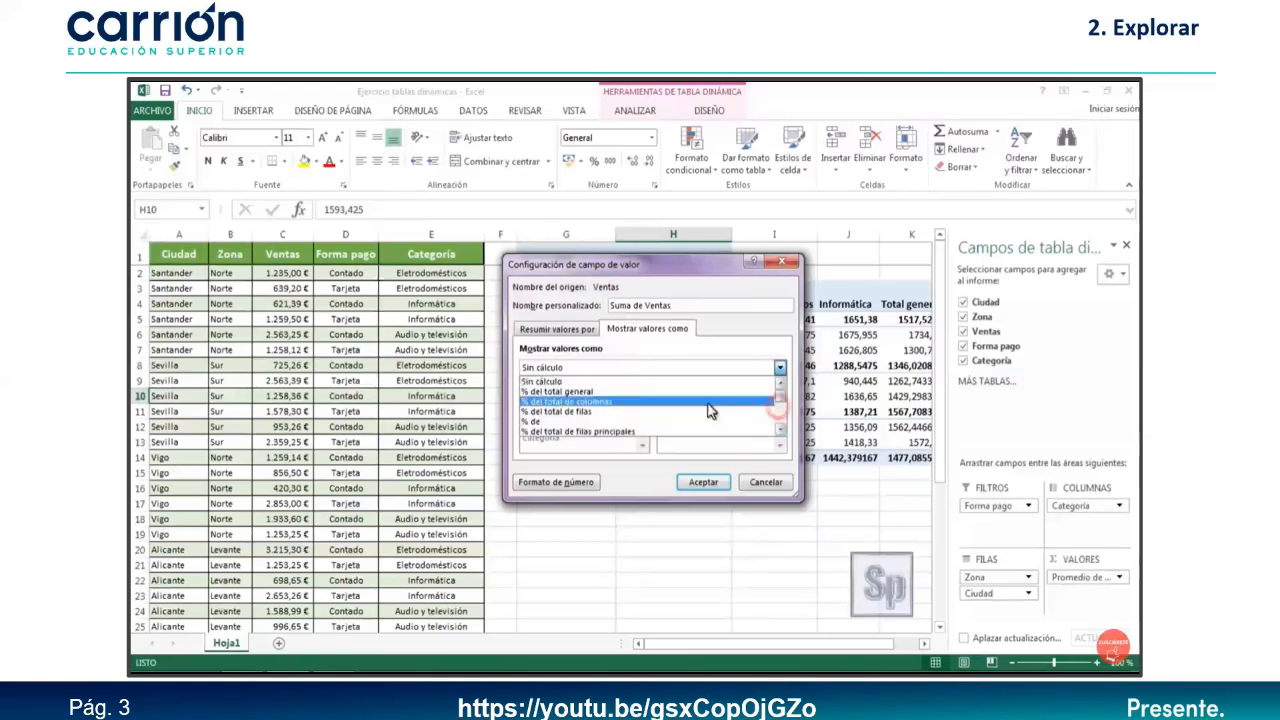
pyautogui.click(541, 395)
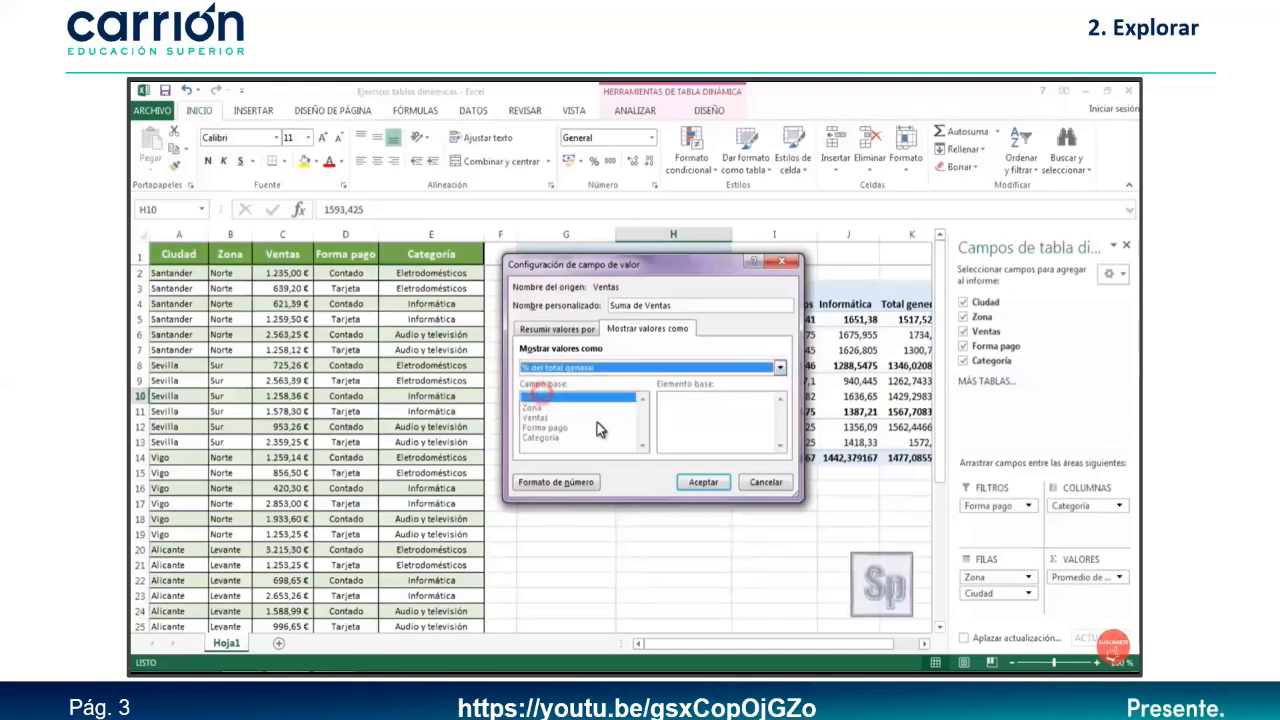
pyautogui.click(703, 482)
pyautogui.click(727, 518)
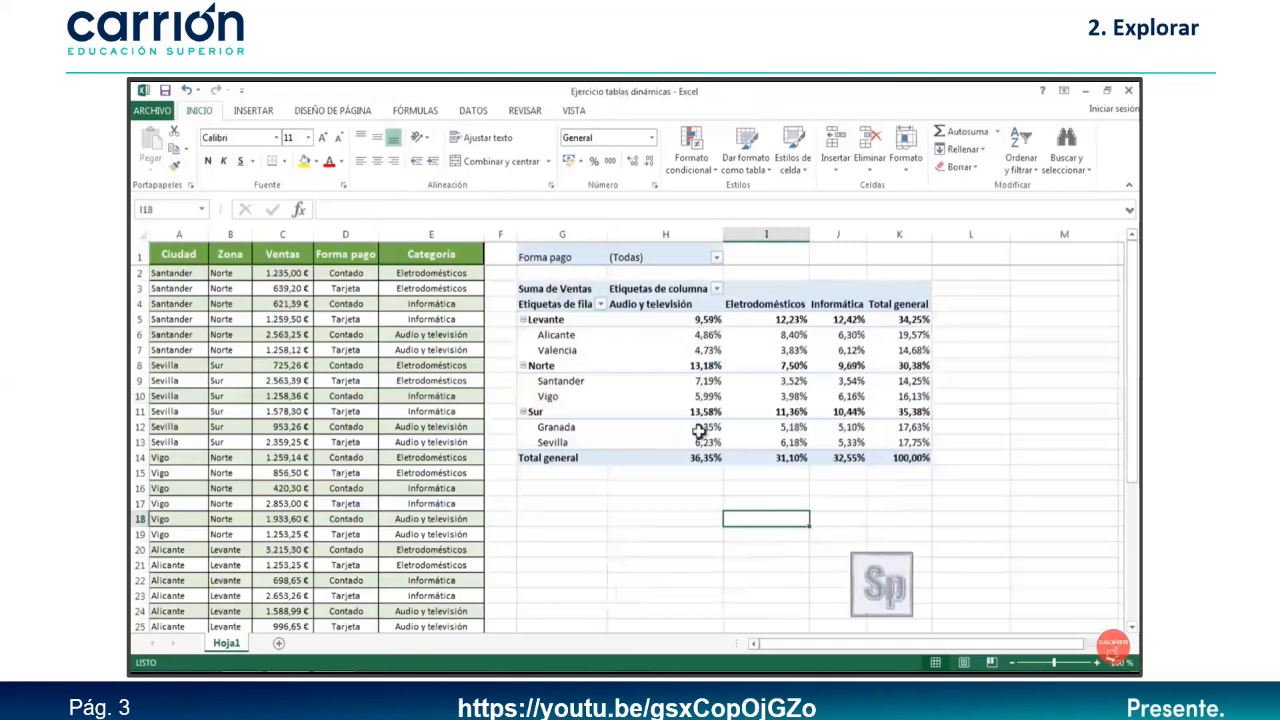
pyautogui.moveTo(703, 328)
pyautogui.click(762, 411)
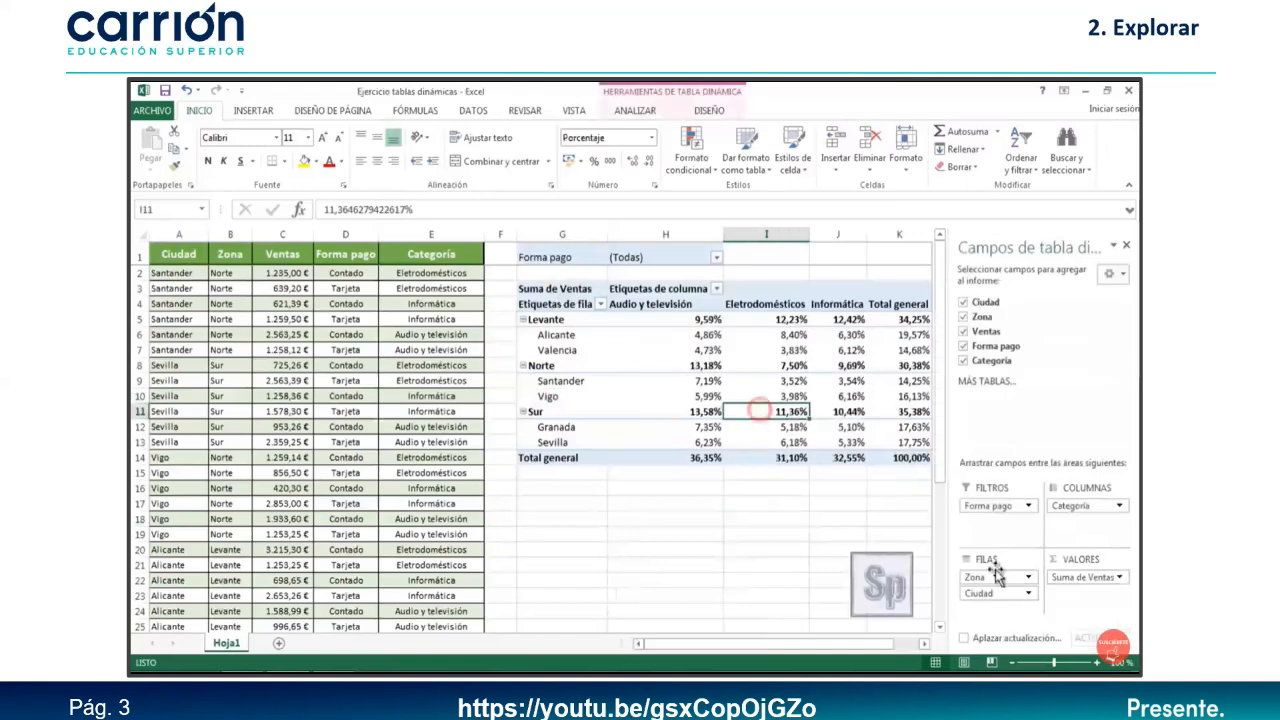
pyautogui.click(1082, 577)
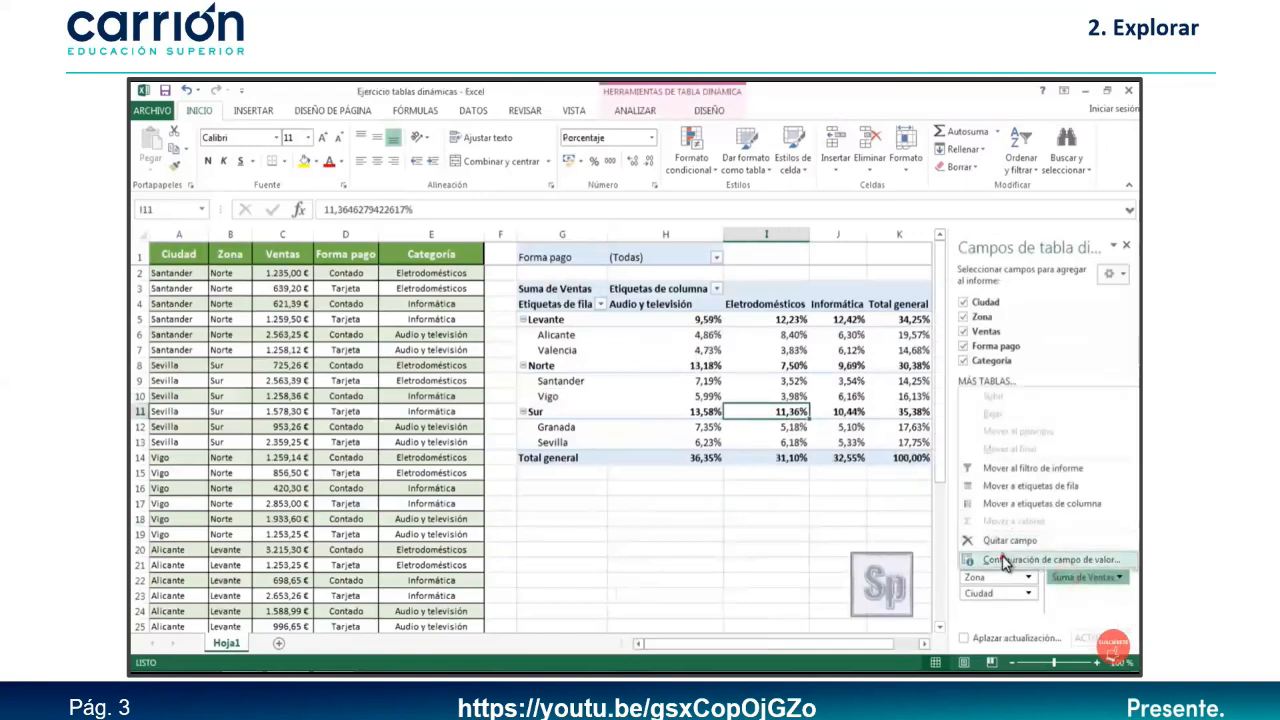
pyautogui.click(1005, 561)
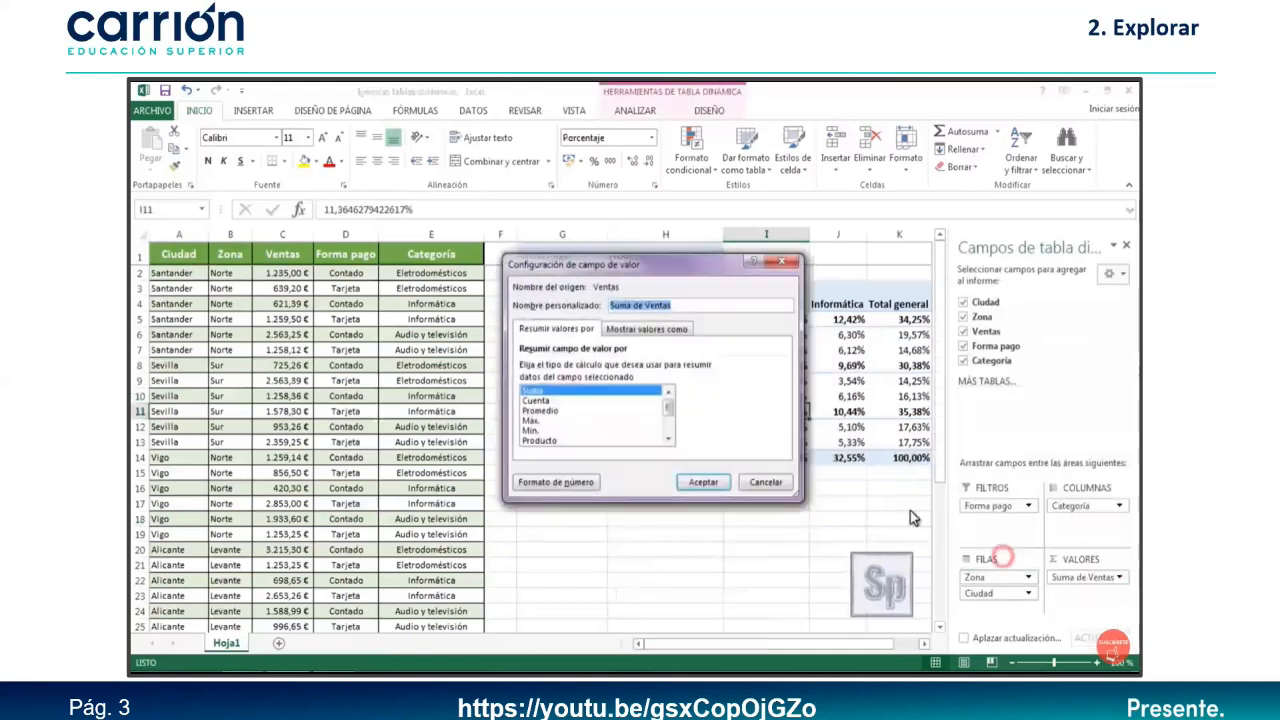
pyautogui.click(625, 331)
pyautogui.click(779, 369)
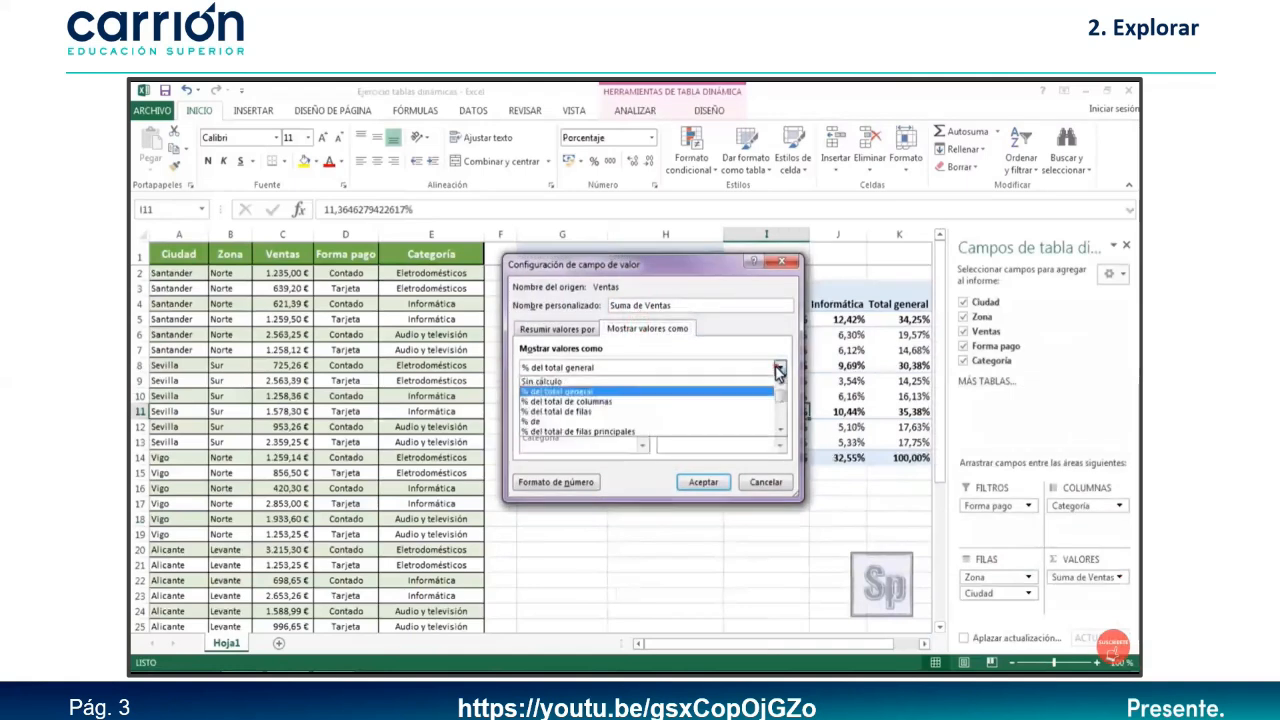
pyautogui.click(557, 391)
pyautogui.click(545, 330)
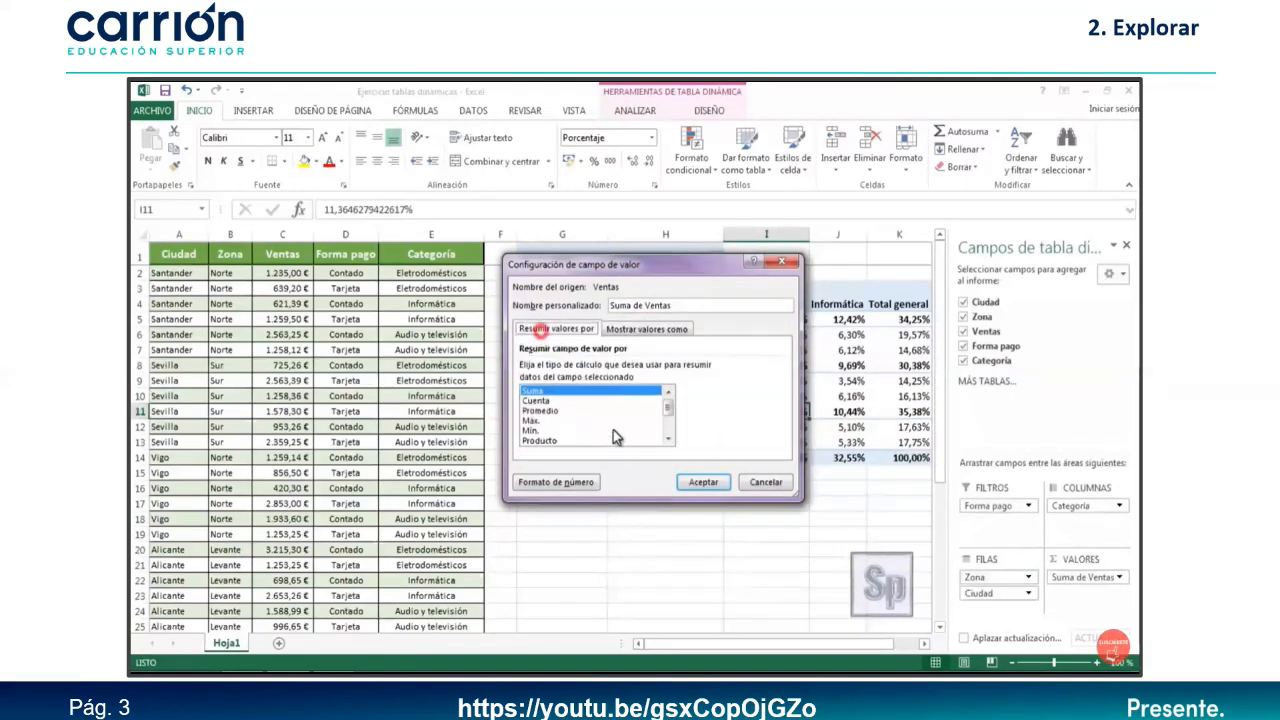
pyautogui.click(703, 483)
pyautogui.click(1105, 578)
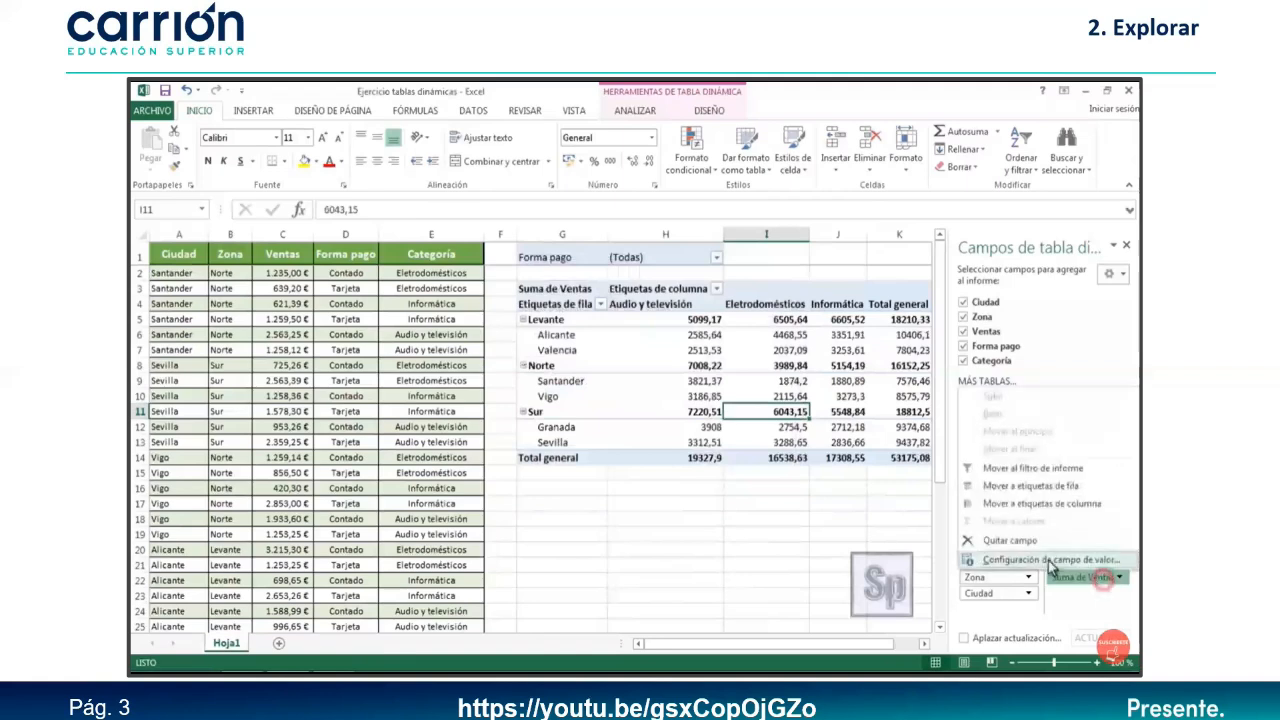
pyautogui.click(1015, 558)
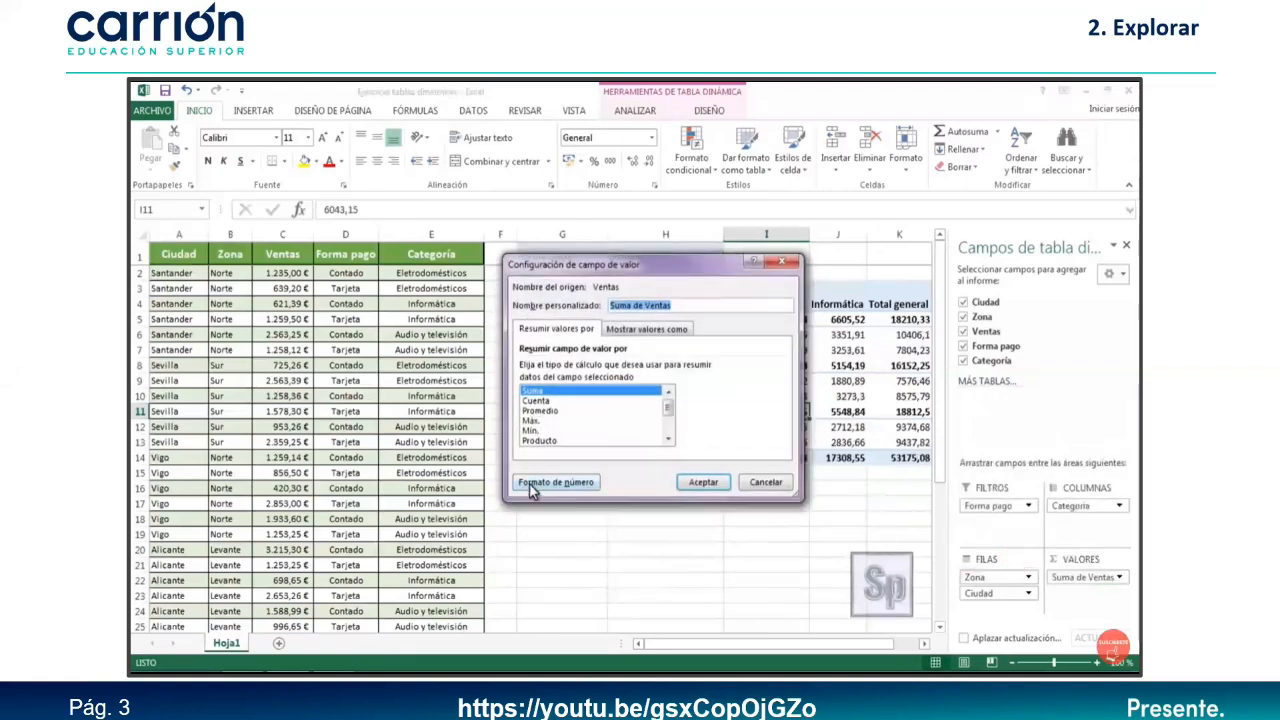
pyautogui.click(532, 484)
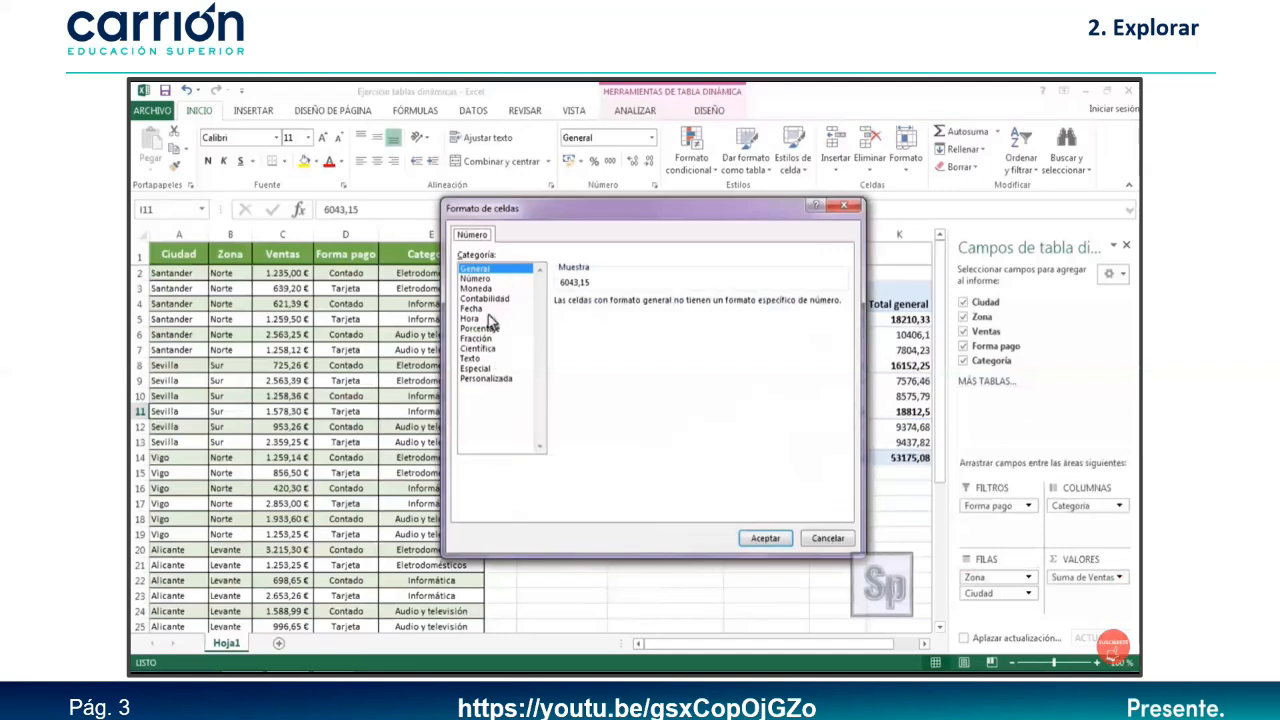
pyautogui.click(476, 288)
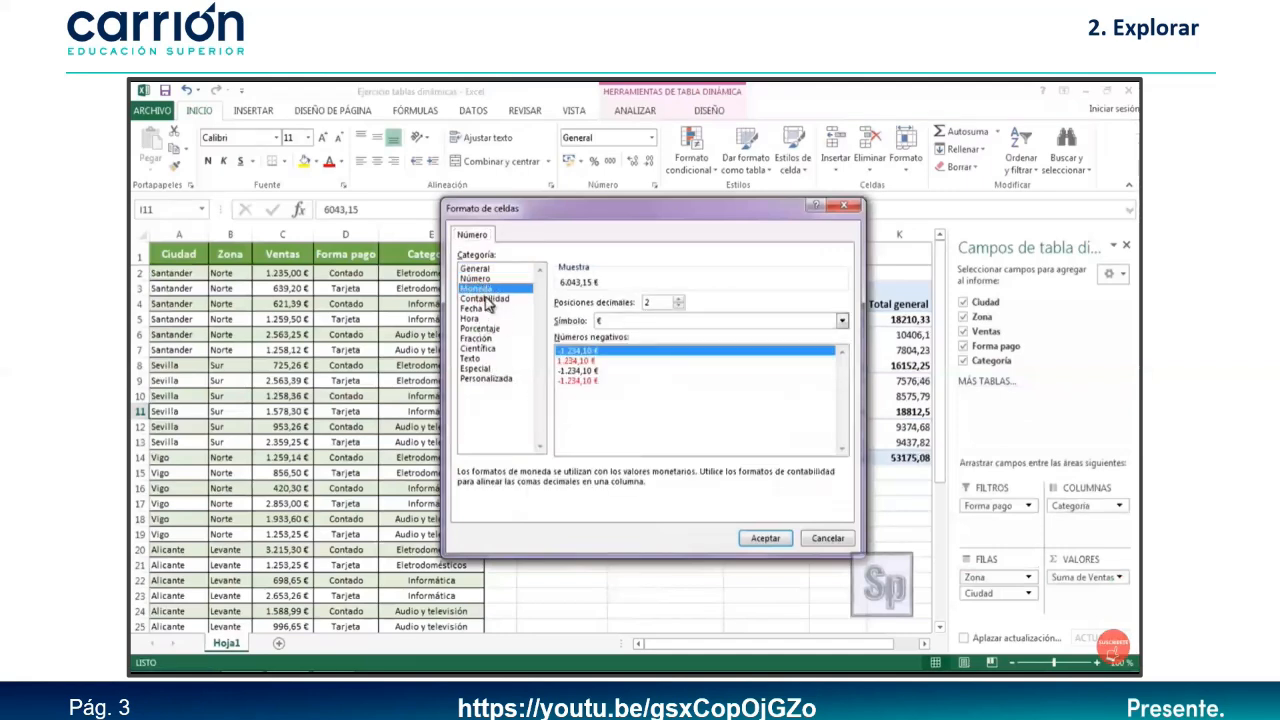
pyautogui.click(763, 539)
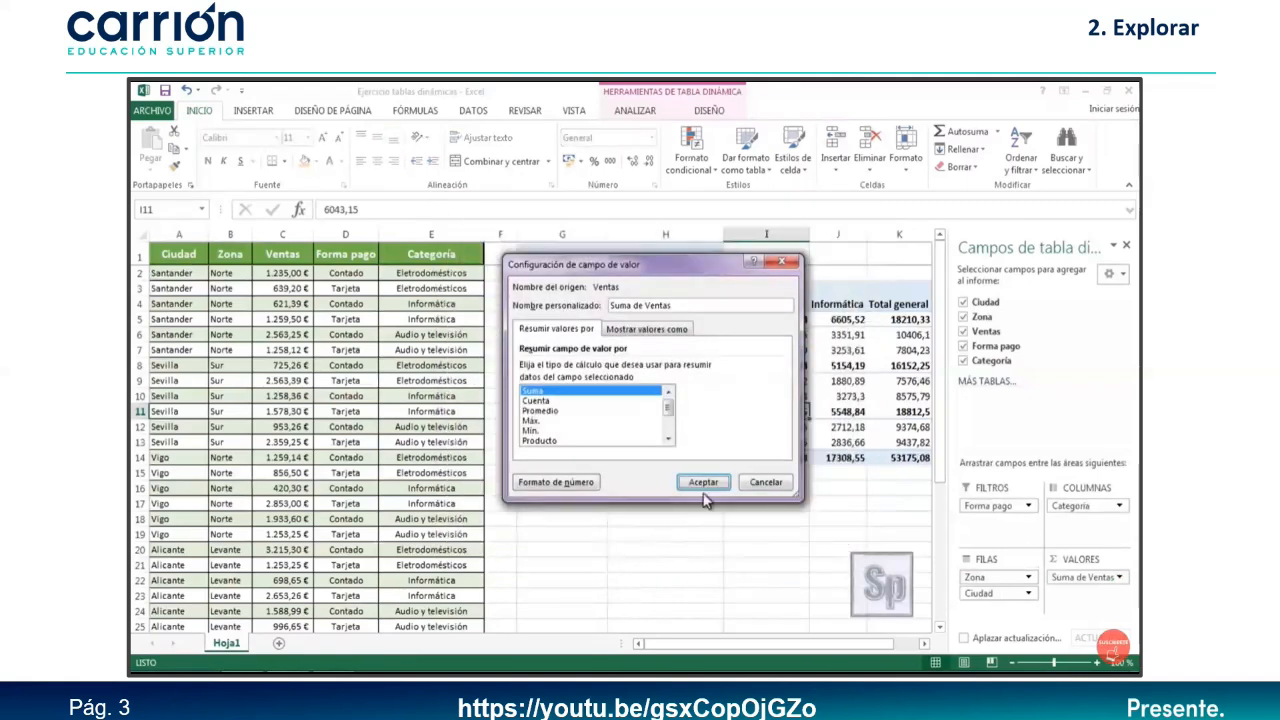
pyautogui.click(703, 482)
pyautogui.click(747, 520)
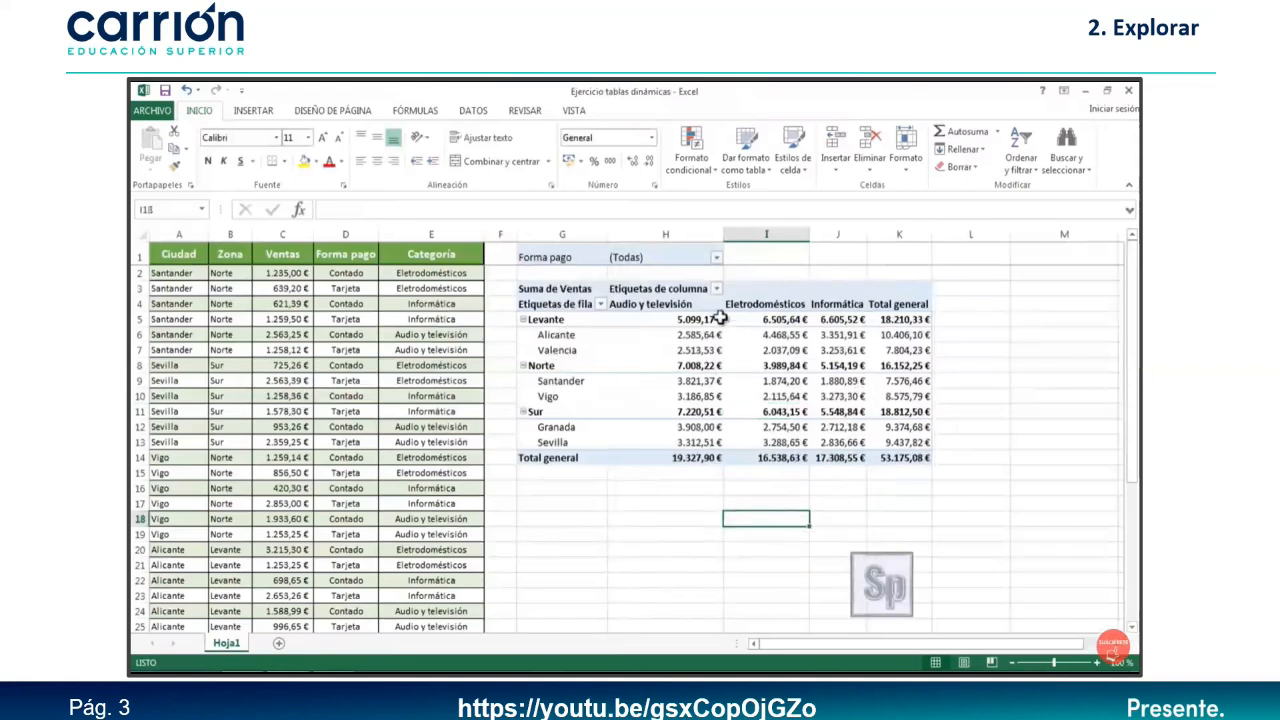
# Apply a green medium style from Dar formato como tabla to the sales pivot table.
pyautogui.moveTo(753, 394)
pyautogui.click(705, 350)
pyautogui.moveTo(694, 366)
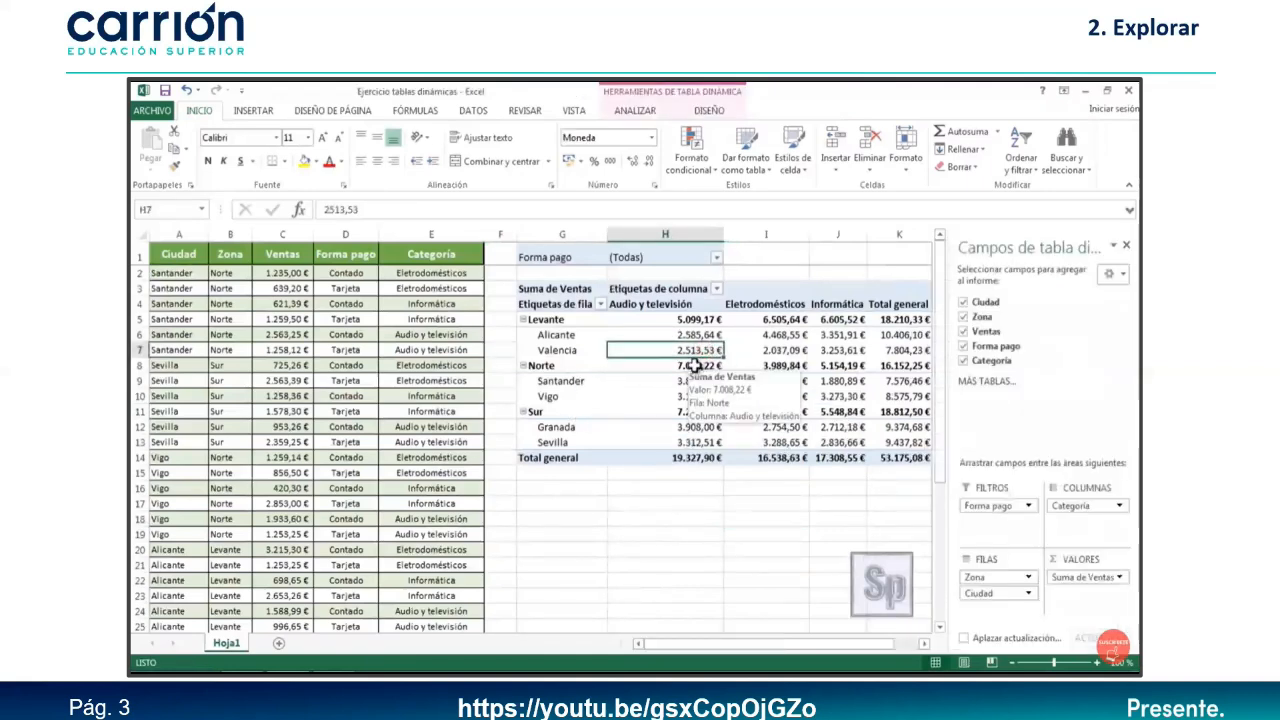
pyautogui.click(762, 172)
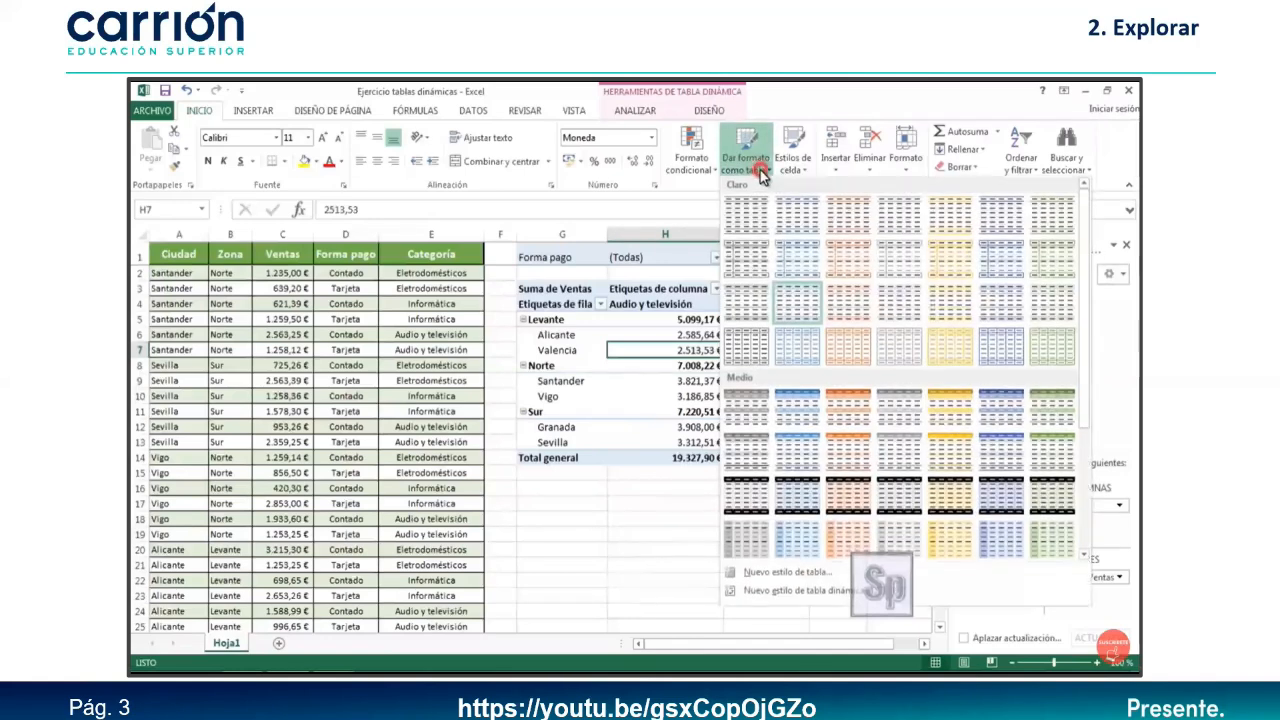
pyautogui.click(1052, 460)
pyautogui.click(700, 518)
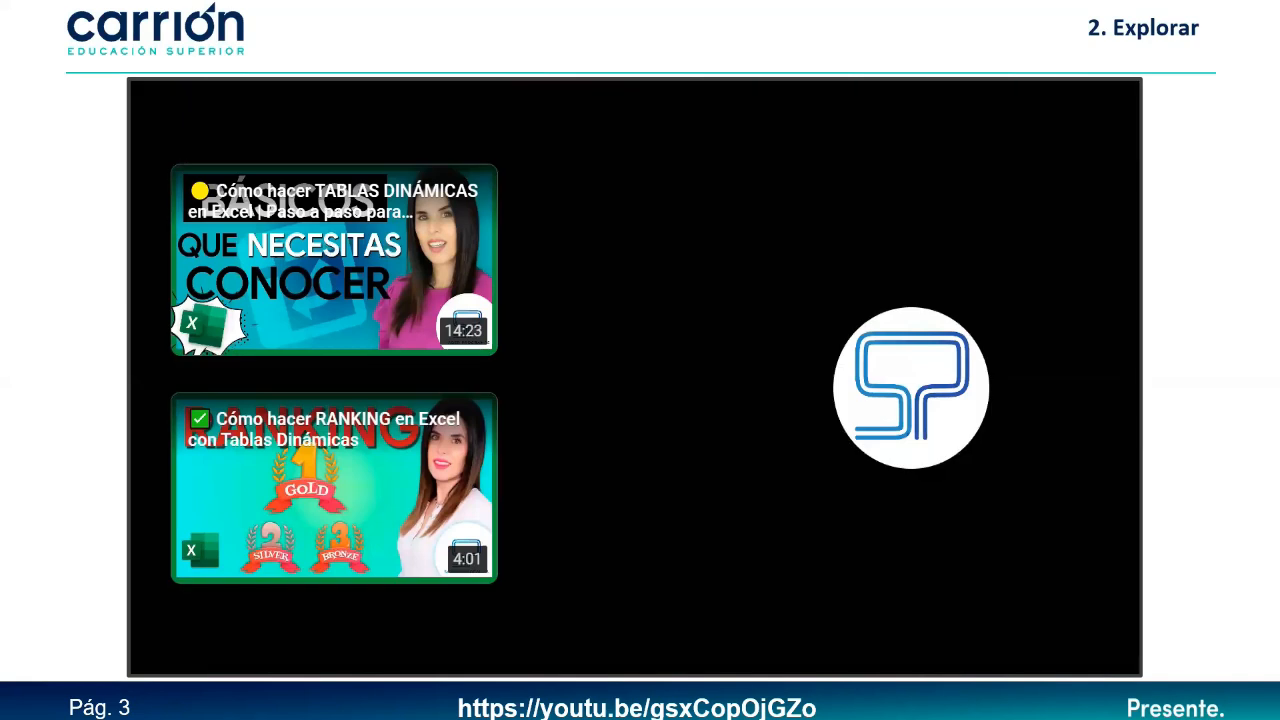
# Advance to slide 4, '2. Explorar', with the embedded dashboard tutorial video.
pyautogui.click(57, 354)
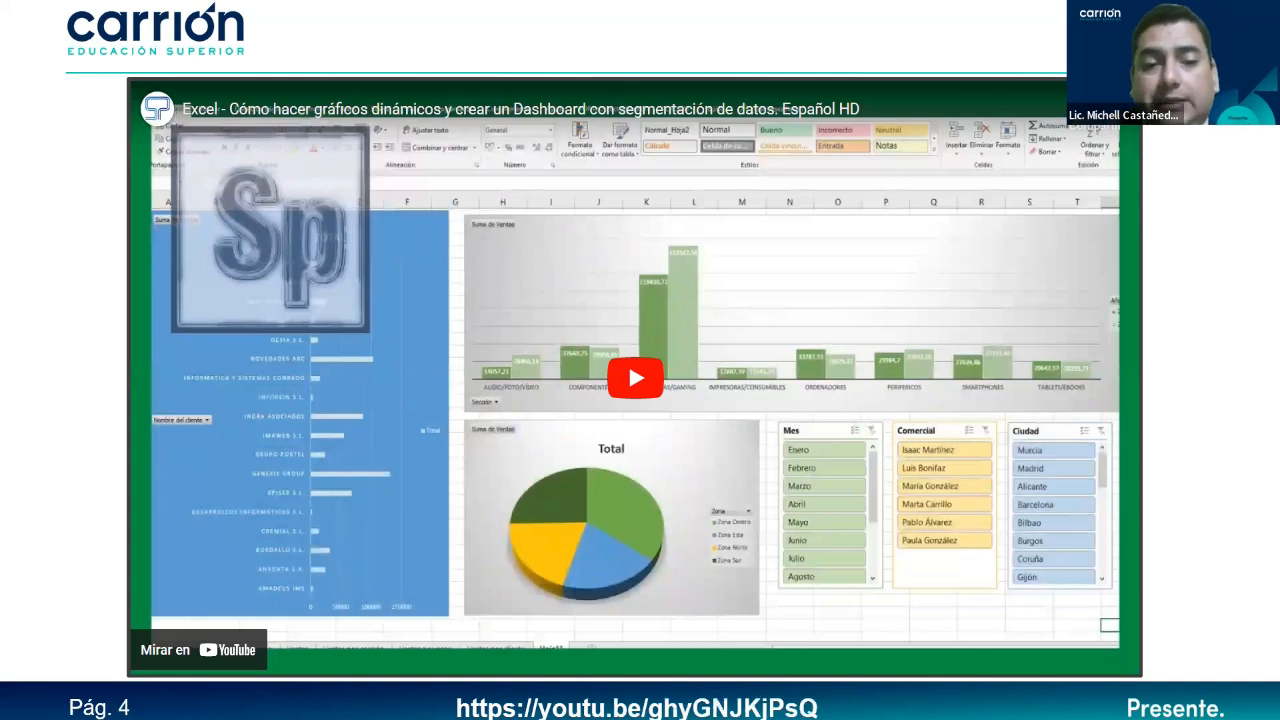
# Play the dashboard tutorial video and select a cell in the Datos de ventas list.
pyautogui.click(633, 385)
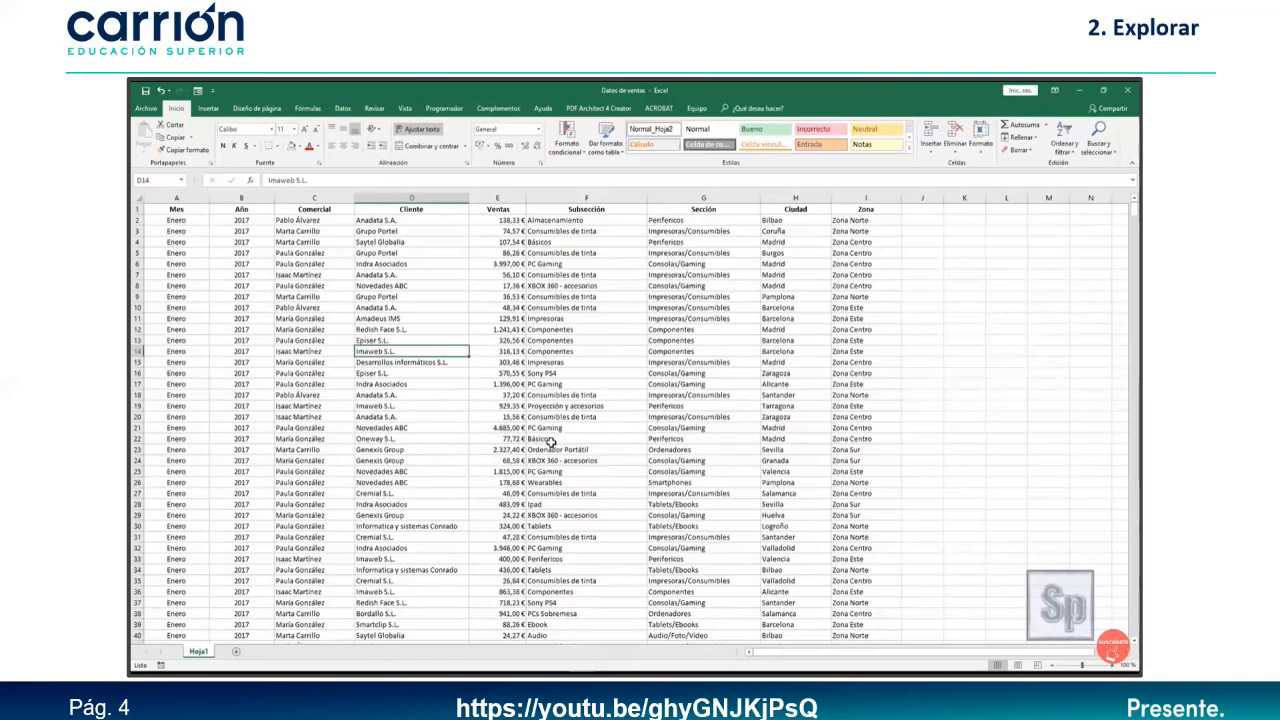
pyautogui.click(578, 417)
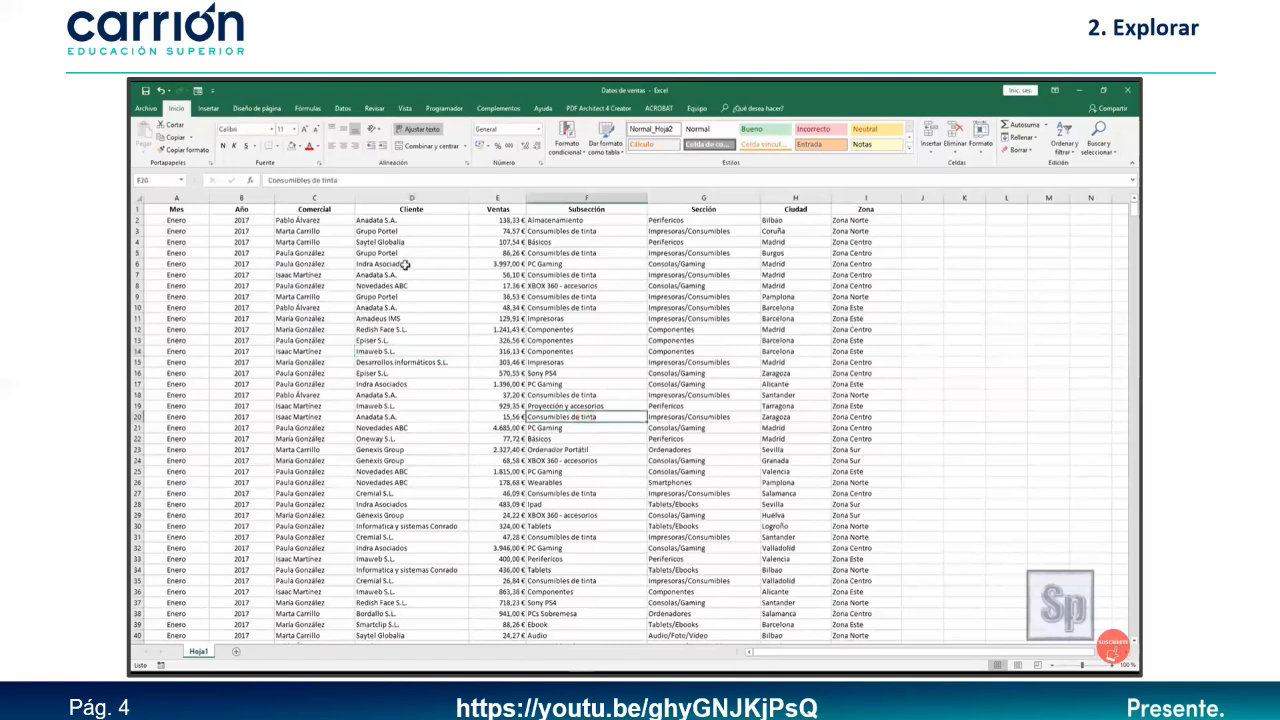
pyautogui.scroll(-20, 555, 442)
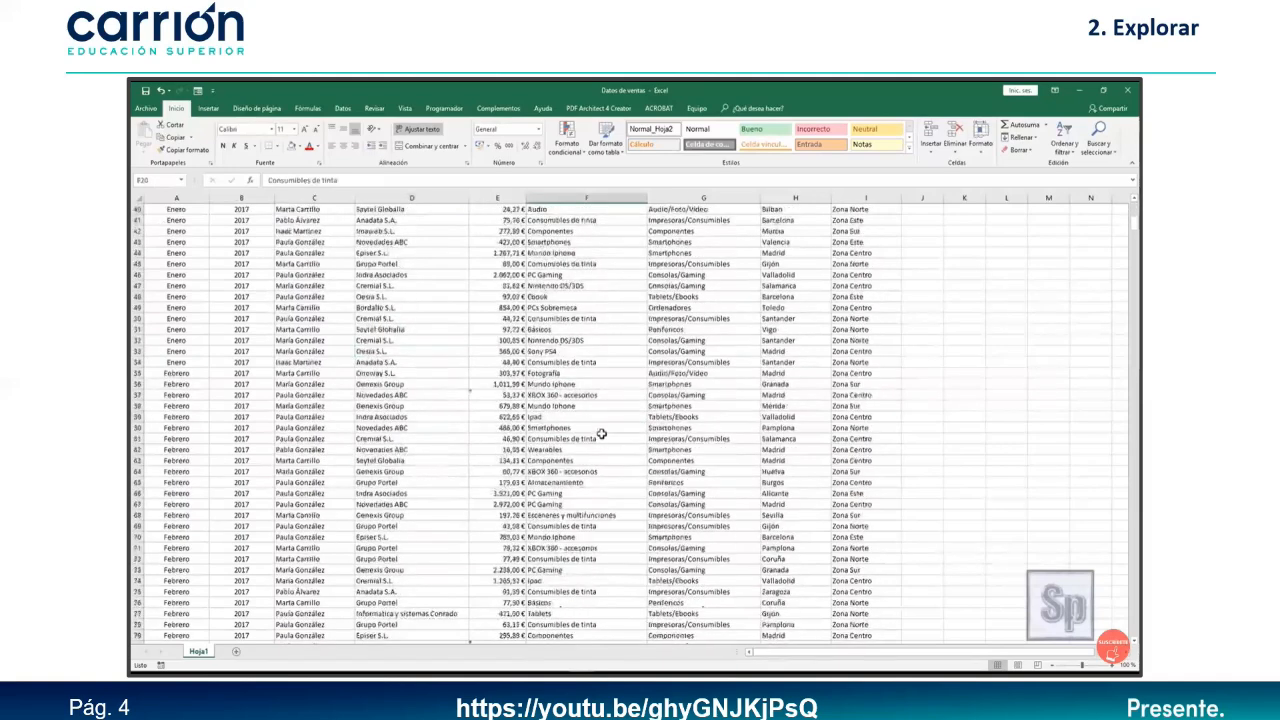
pyautogui.scroll(-20, 606, 441)
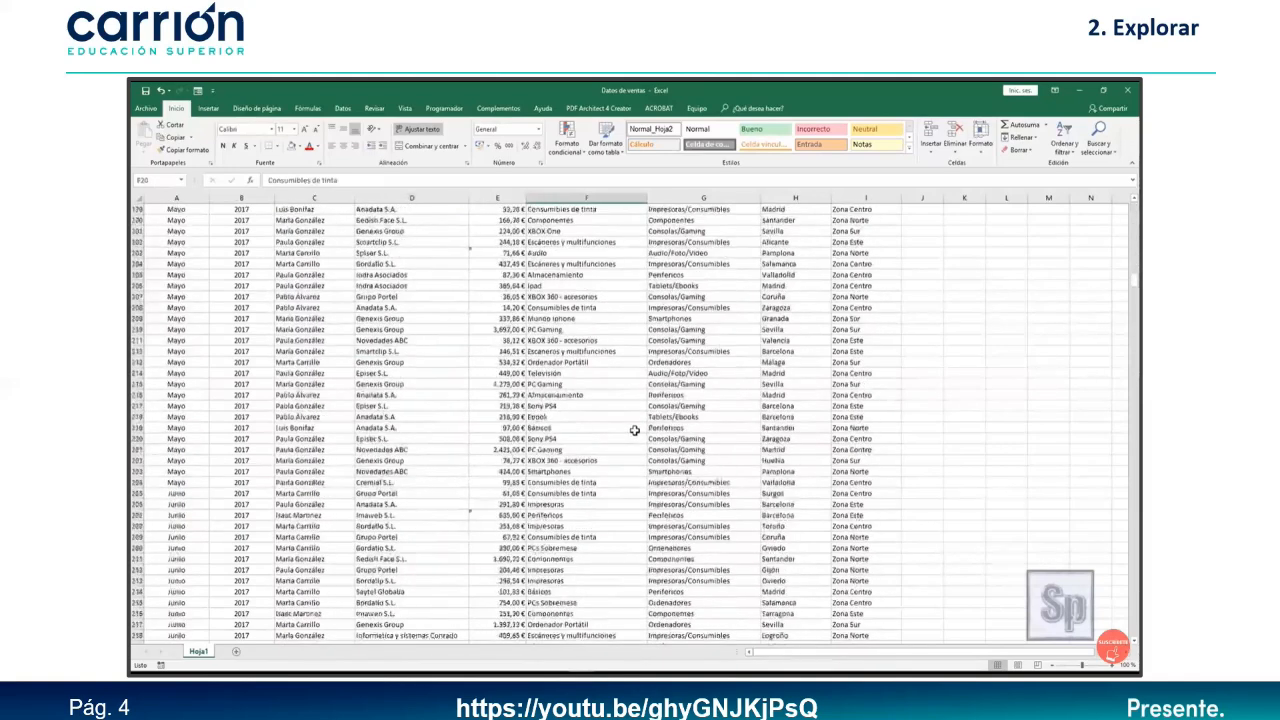
# Jump to the last data row, row 1200, then back to A1 with Ctrl+Home.
pyautogui.hotkey('ctrl', 'Down')
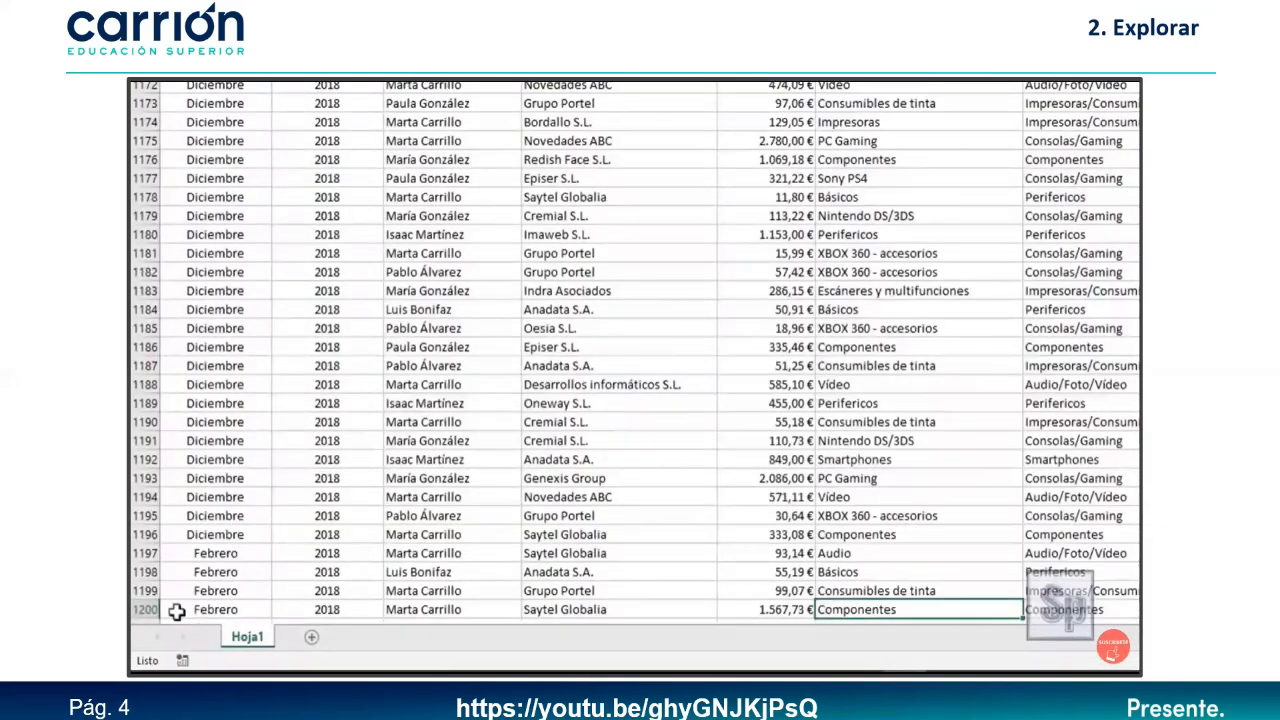
pyautogui.click(147, 609)
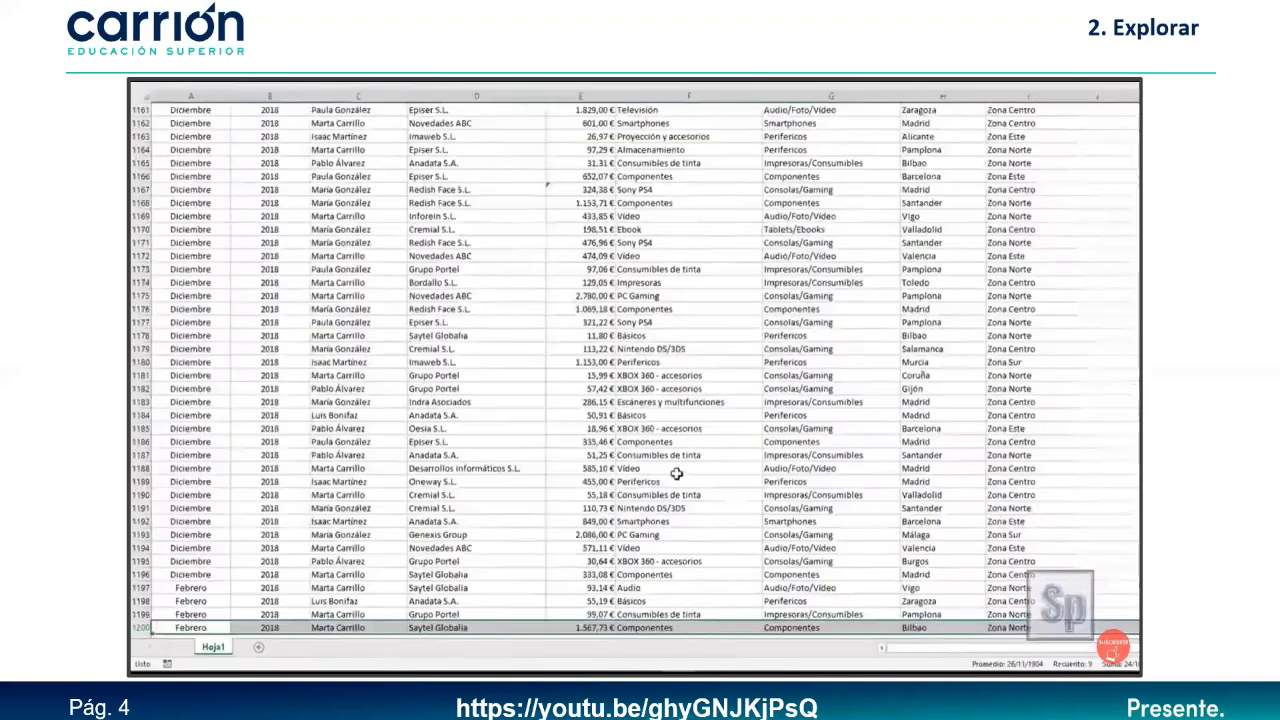
pyautogui.scroll(20, 606, 511)
pyautogui.hotkey('ctrl', 'Home')
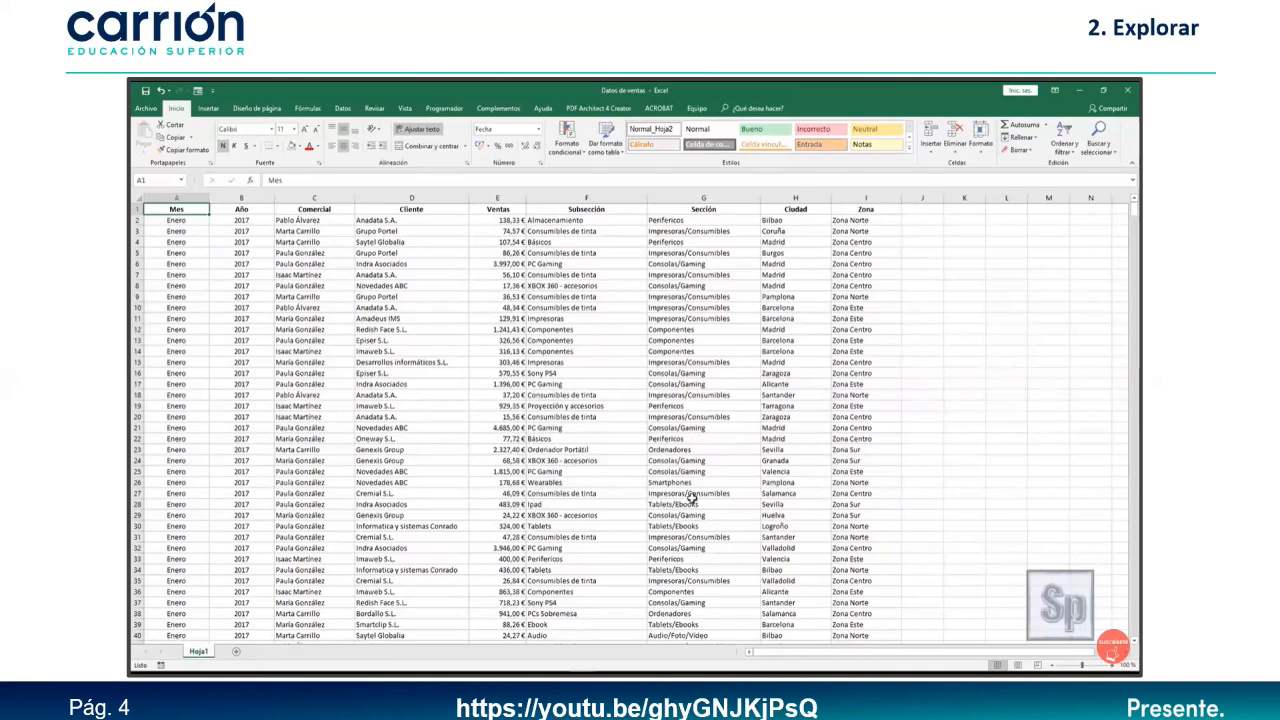
pyautogui.click(589, 460)
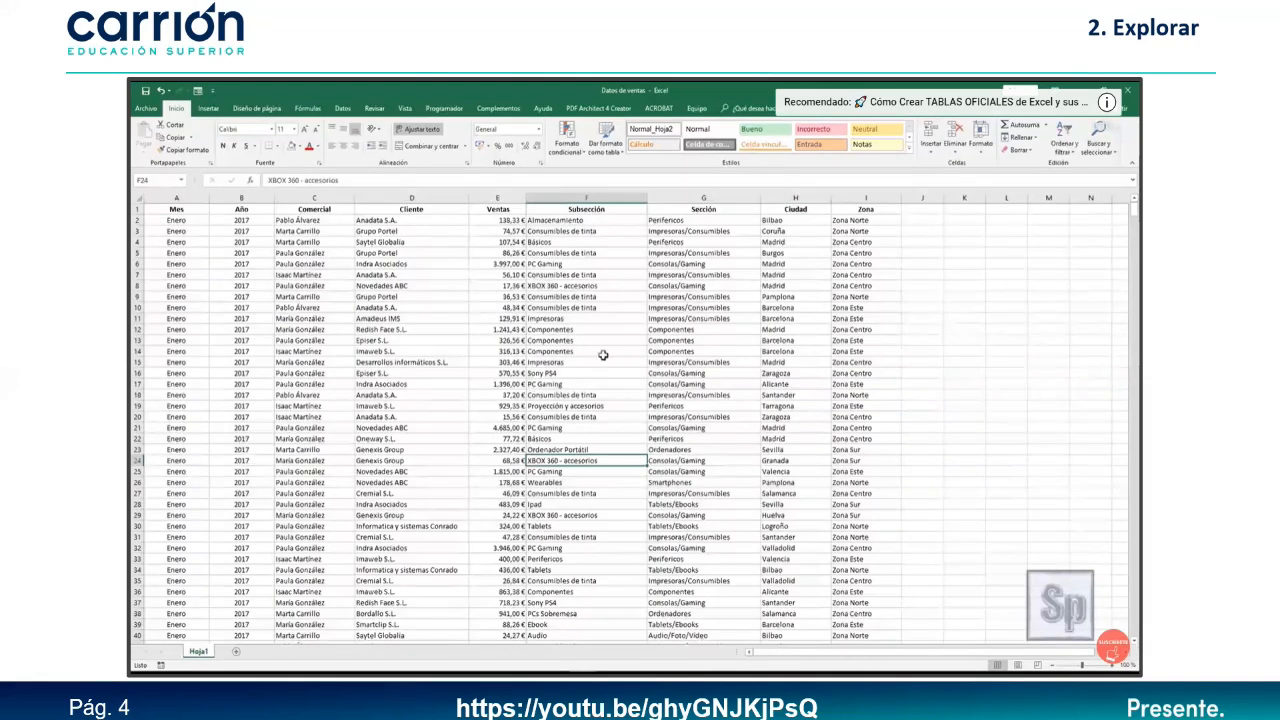
pyautogui.click(579, 393)
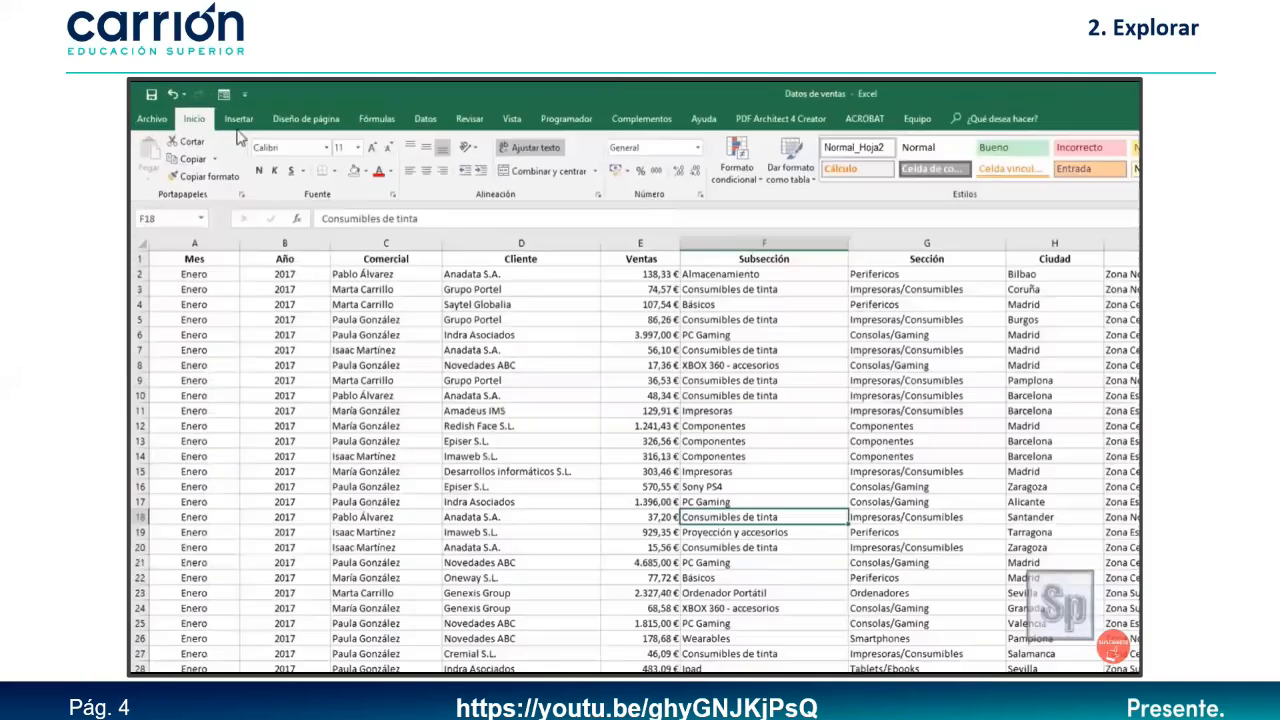
# Convert the range $A$1:$I$1200 into a table with headers.
pyautogui.click(208, 108)
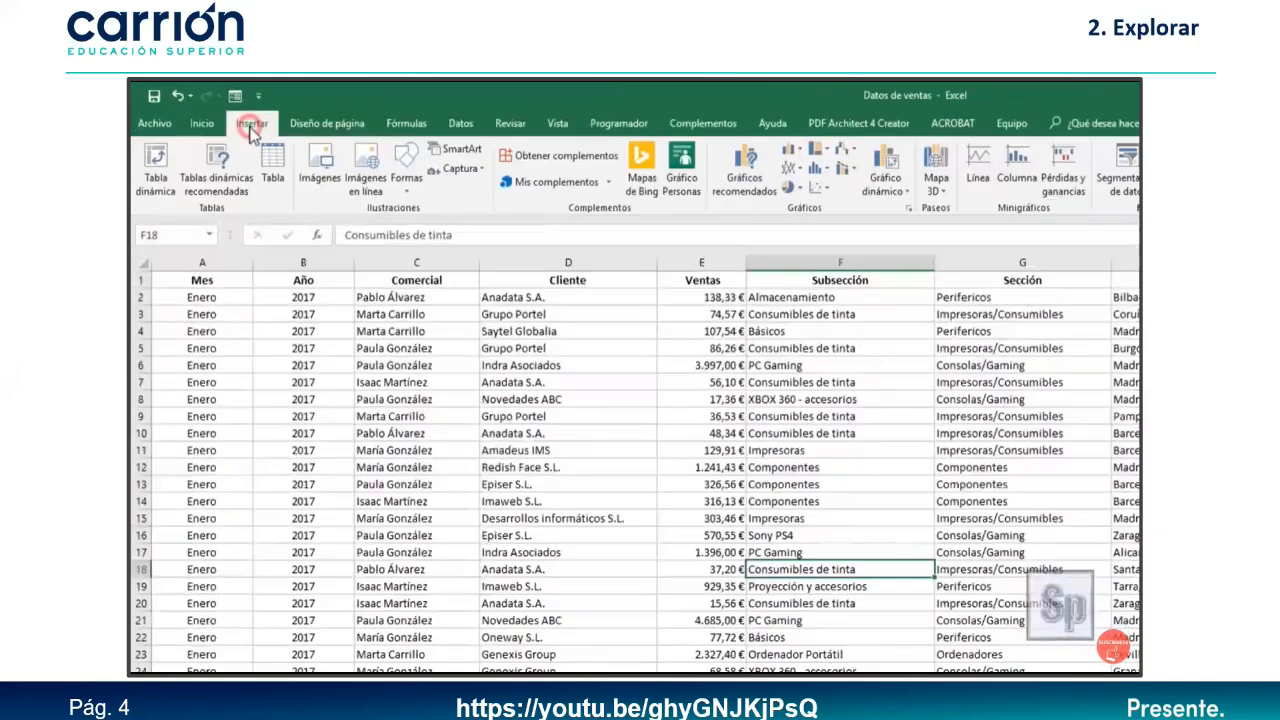
pyautogui.click(272, 174)
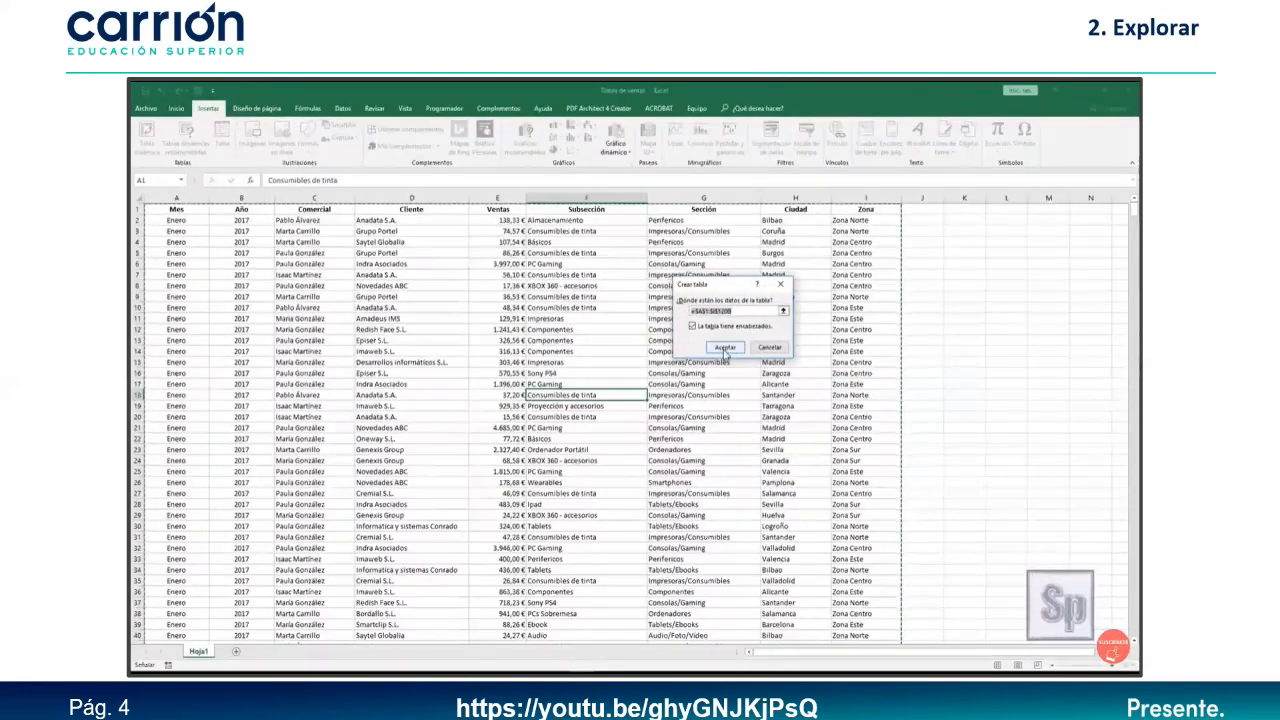
pyautogui.click(725, 348)
pyautogui.click(652, 394)
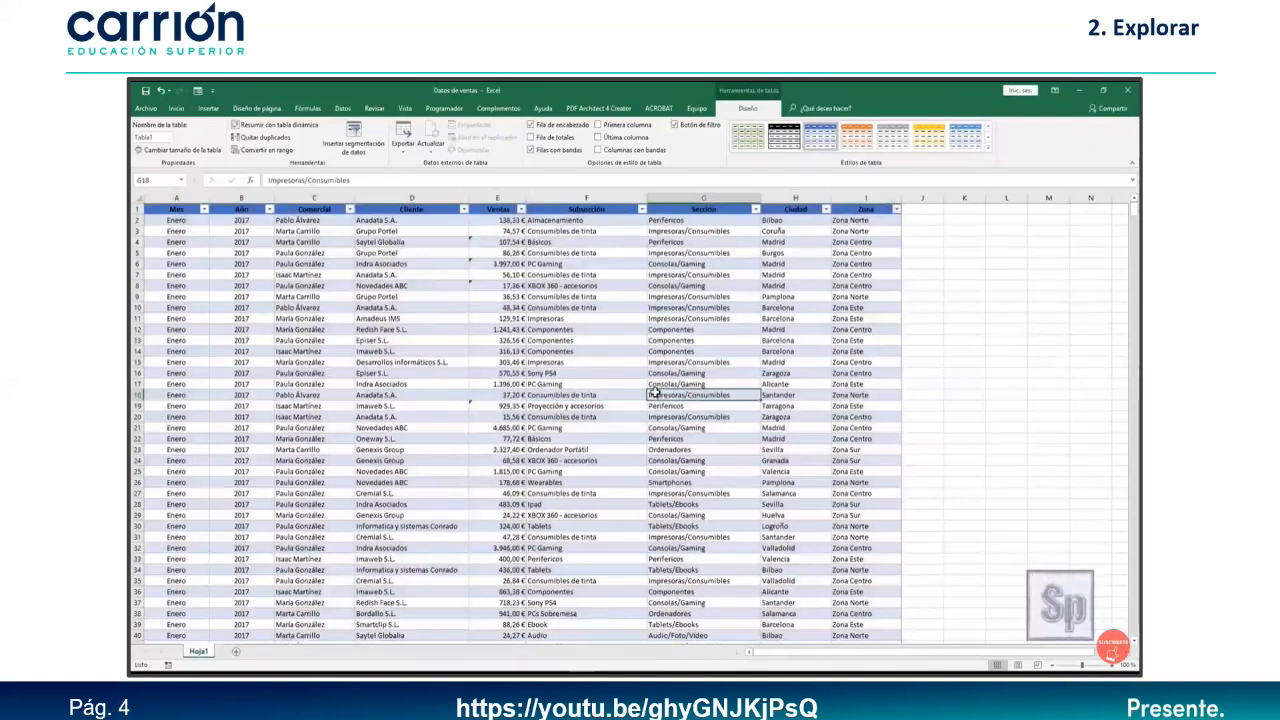
pyautogui.click(594, 372)
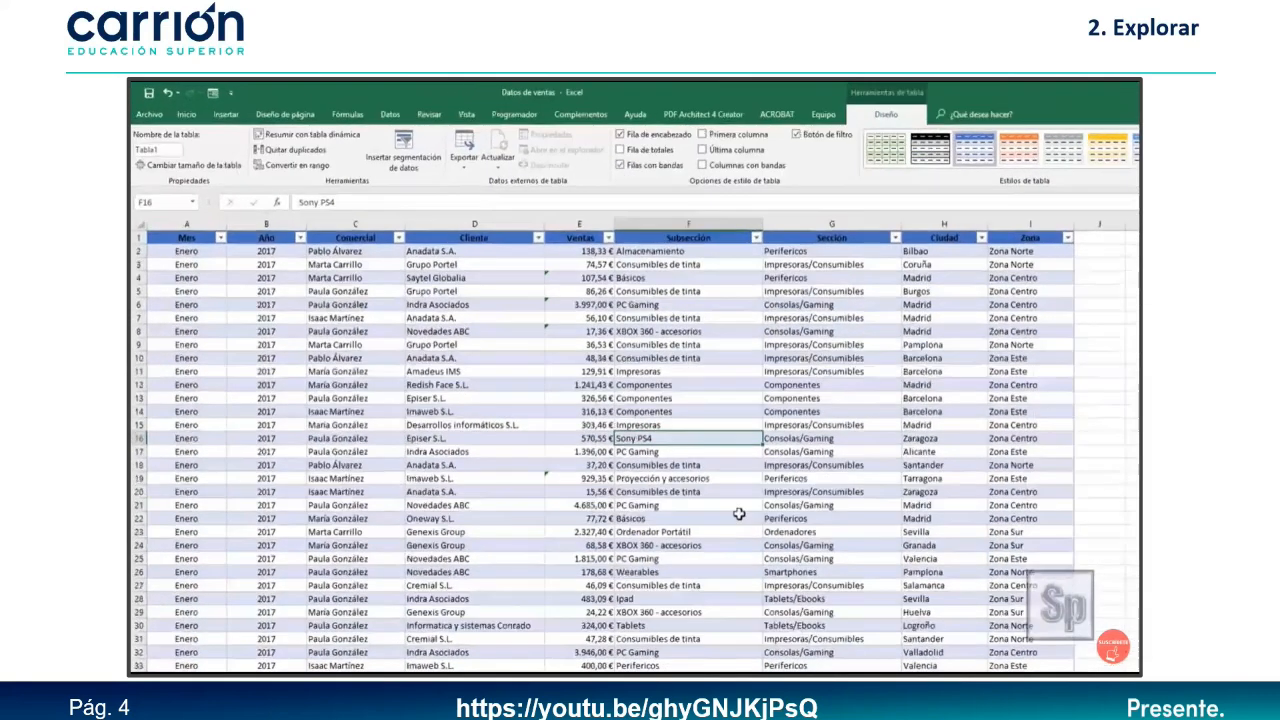
pyautogui.click(230, 116)
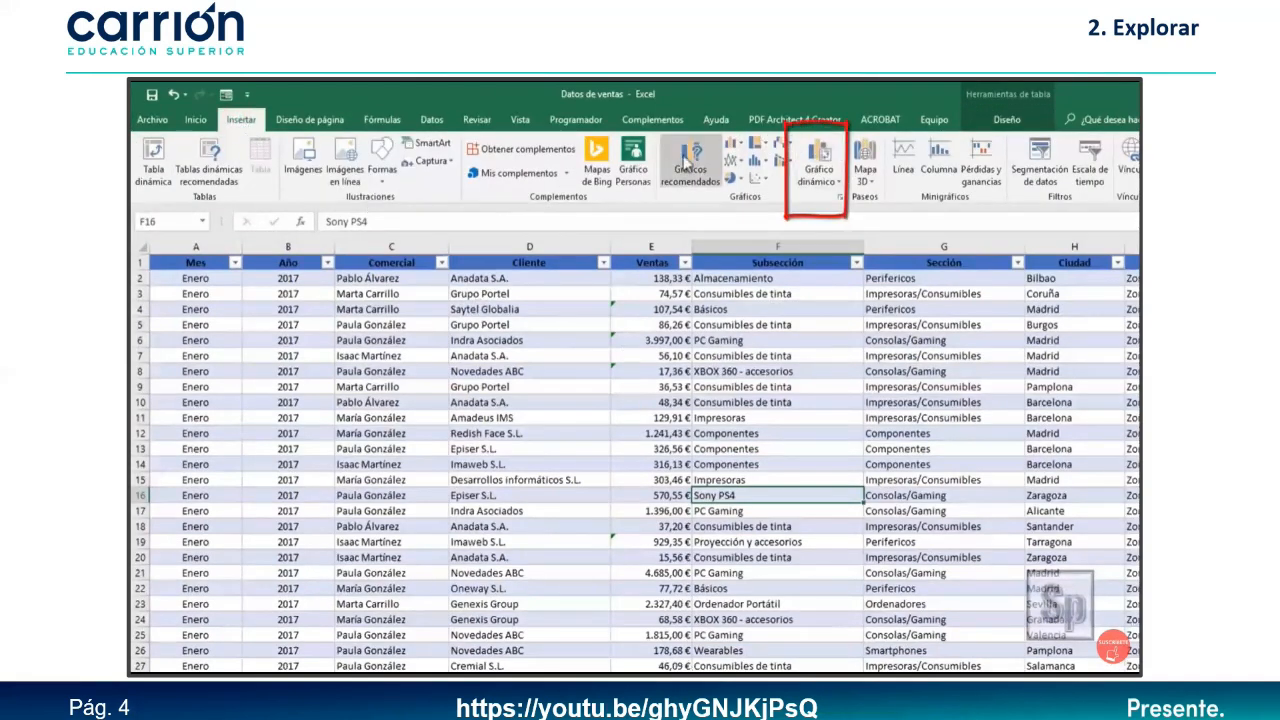
# Insert a pivot chart from Tabla1 on a new worksheet.
pyautogui.click(820, 160)
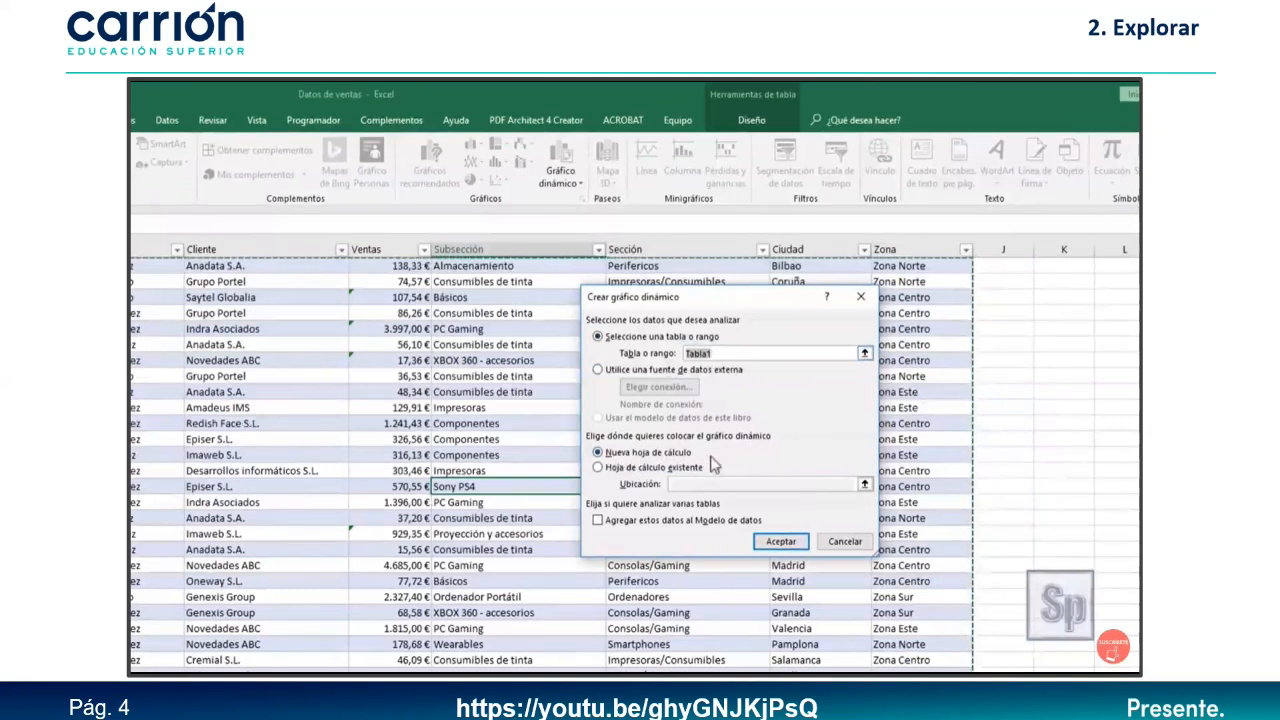
pyautogui.click(781, 548)
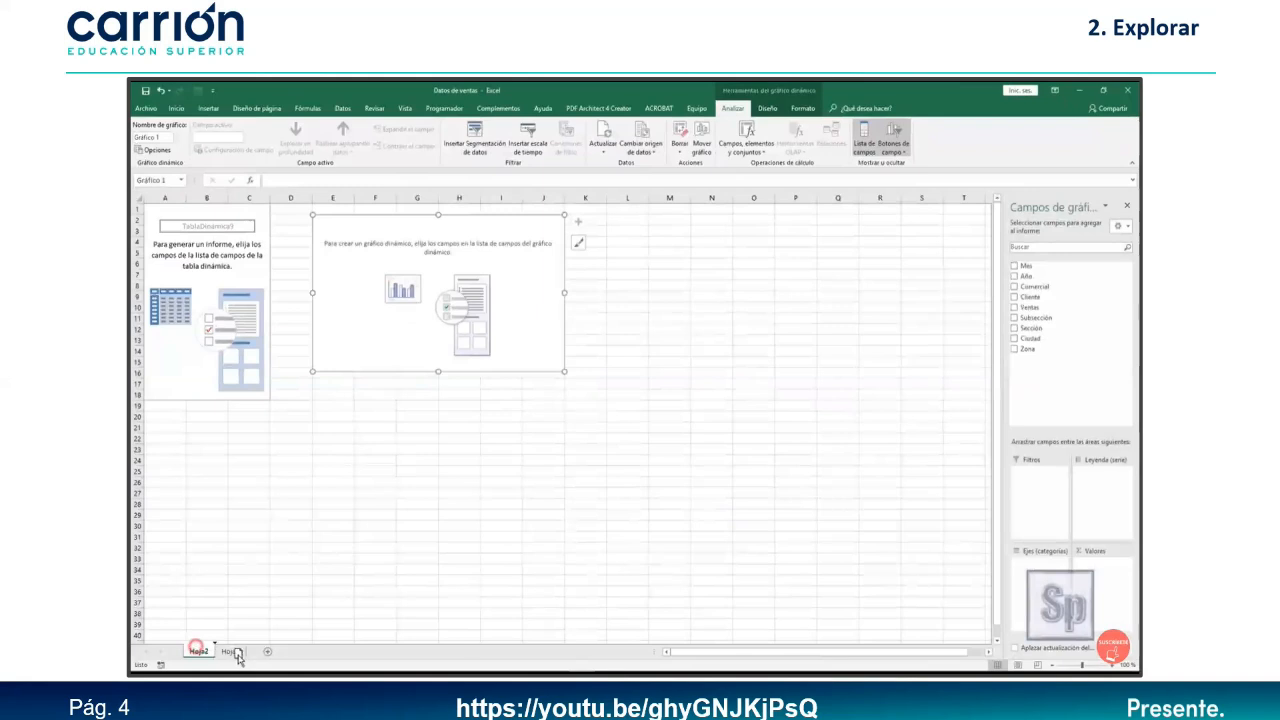
# Move Hoja2 after Hoja1 and chart summed Ventas by Mes with Año as the legend series.
pyautogui.moveTo(253, 660); pyautogui.dragTo(255, 659)
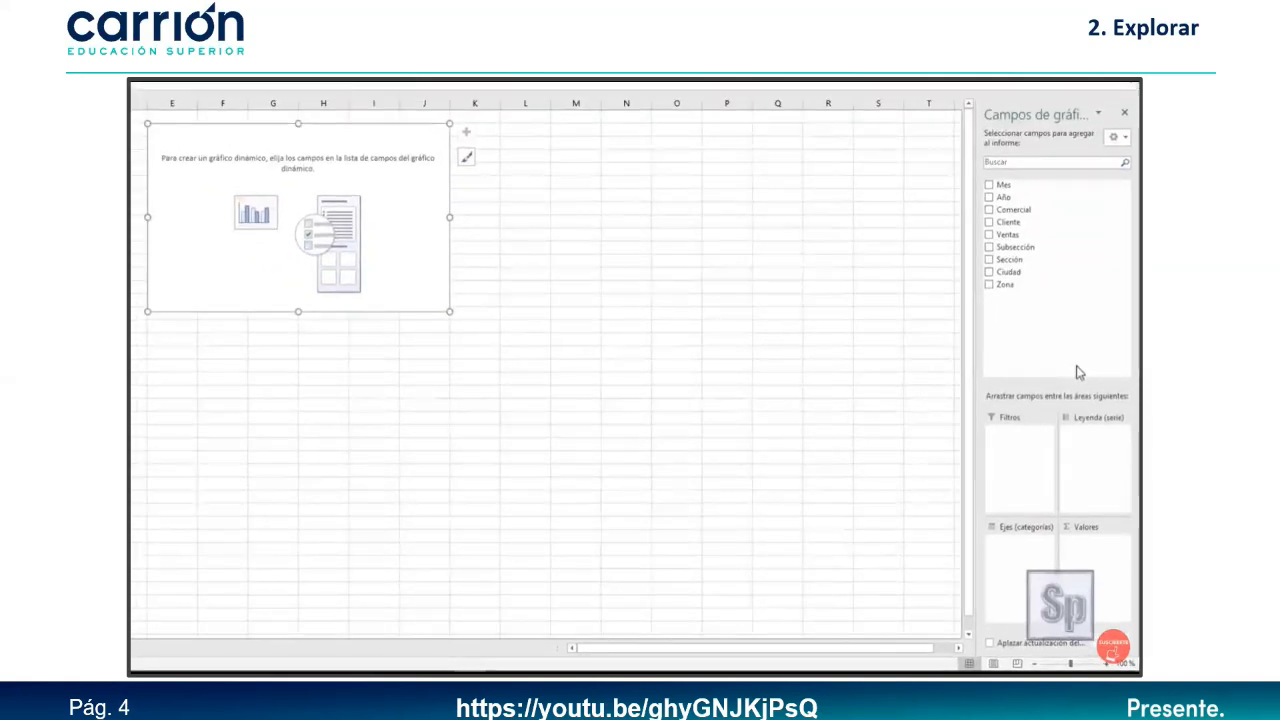
pyautogui.moveTo(1008, 234); pyautogui.dragTo(1090, 570)
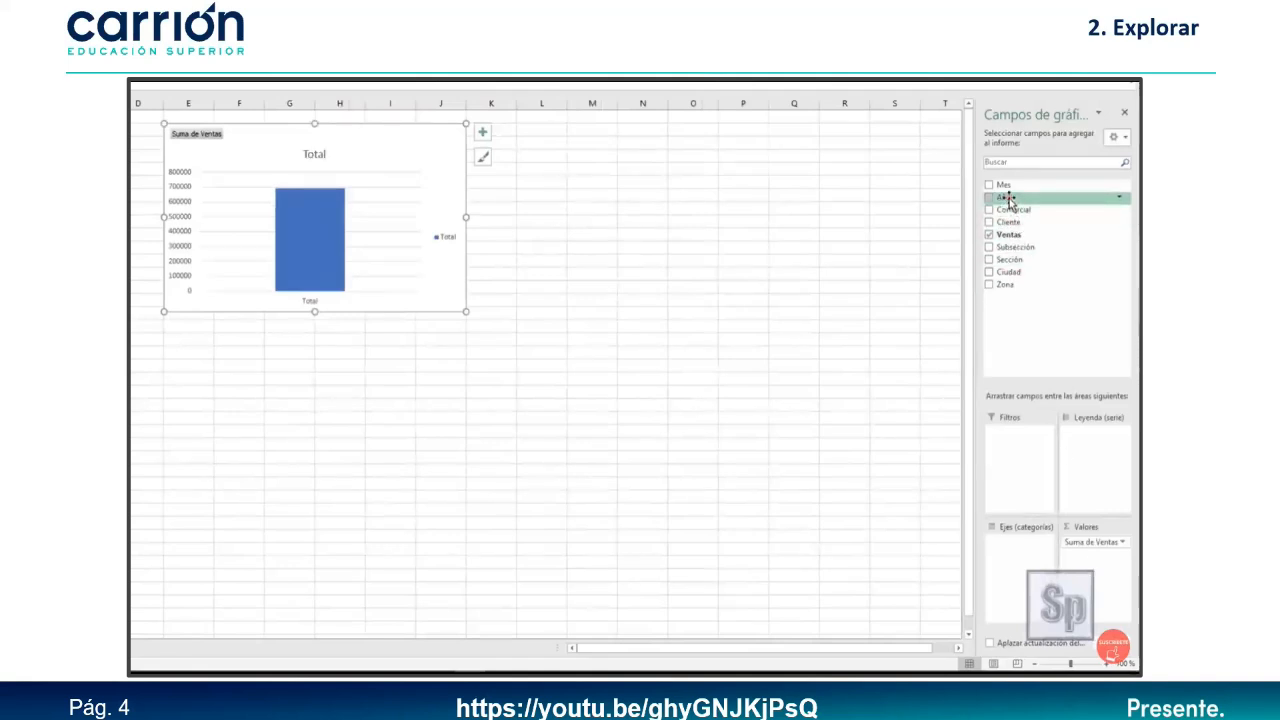
pyautogui.moveTo(1007, 197); pyautogui.dragTo(1097, 450)
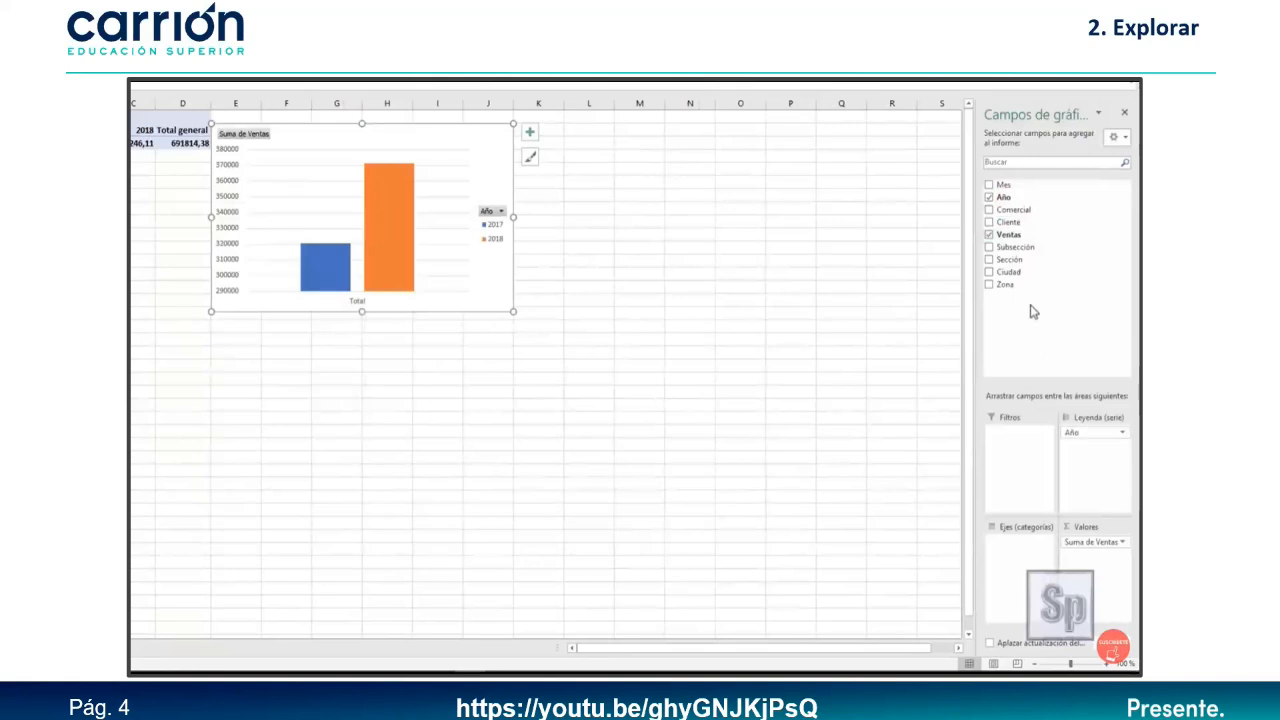
pyautogui.moveTo(1003, 185); pyautogui.dragTo(1025, 567)
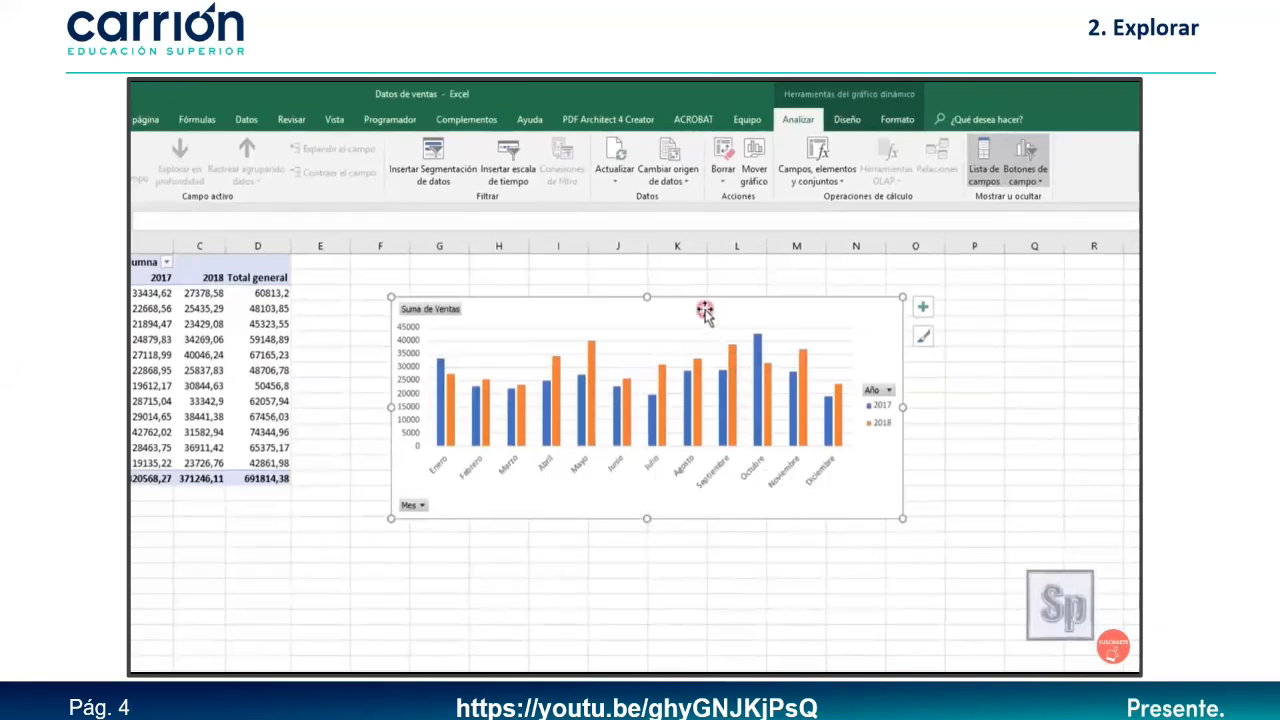
# Change the pivot chart type to Línea con marcadores and resize the chart.
pyautogui.click(848, 121)
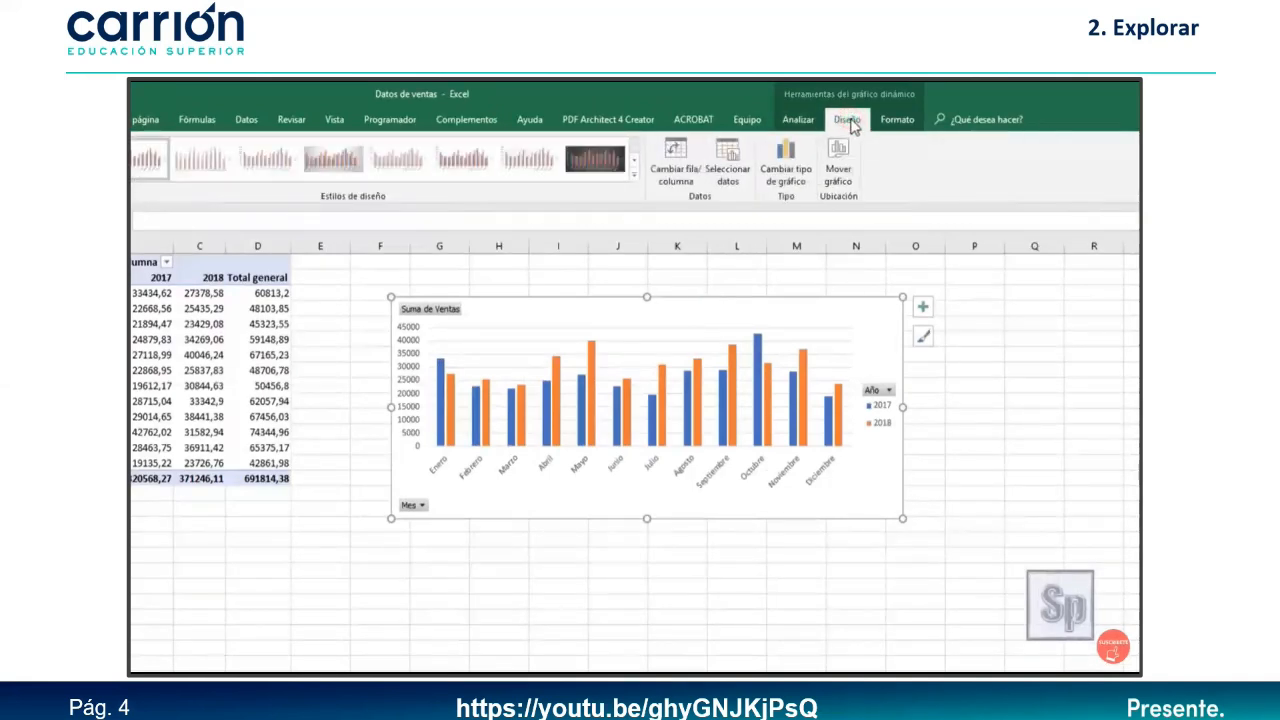
pyautogui.click(786, 175)
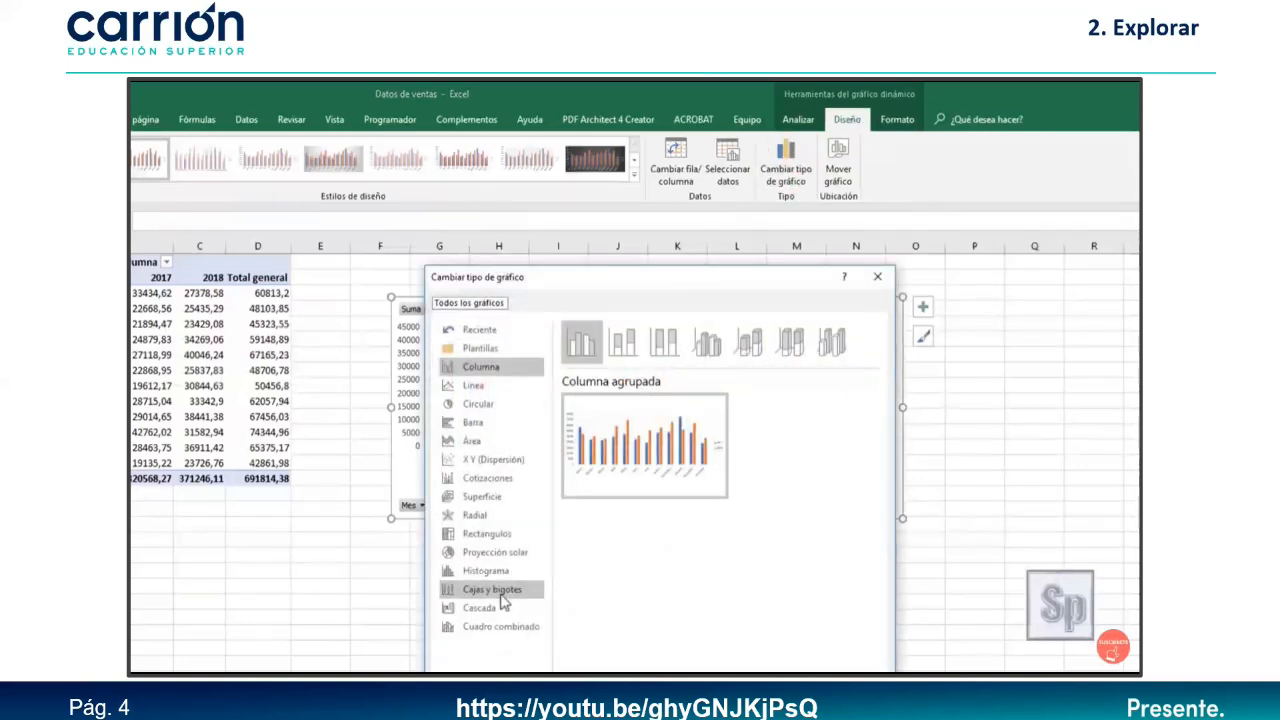
pyautogui.click(468, 390)
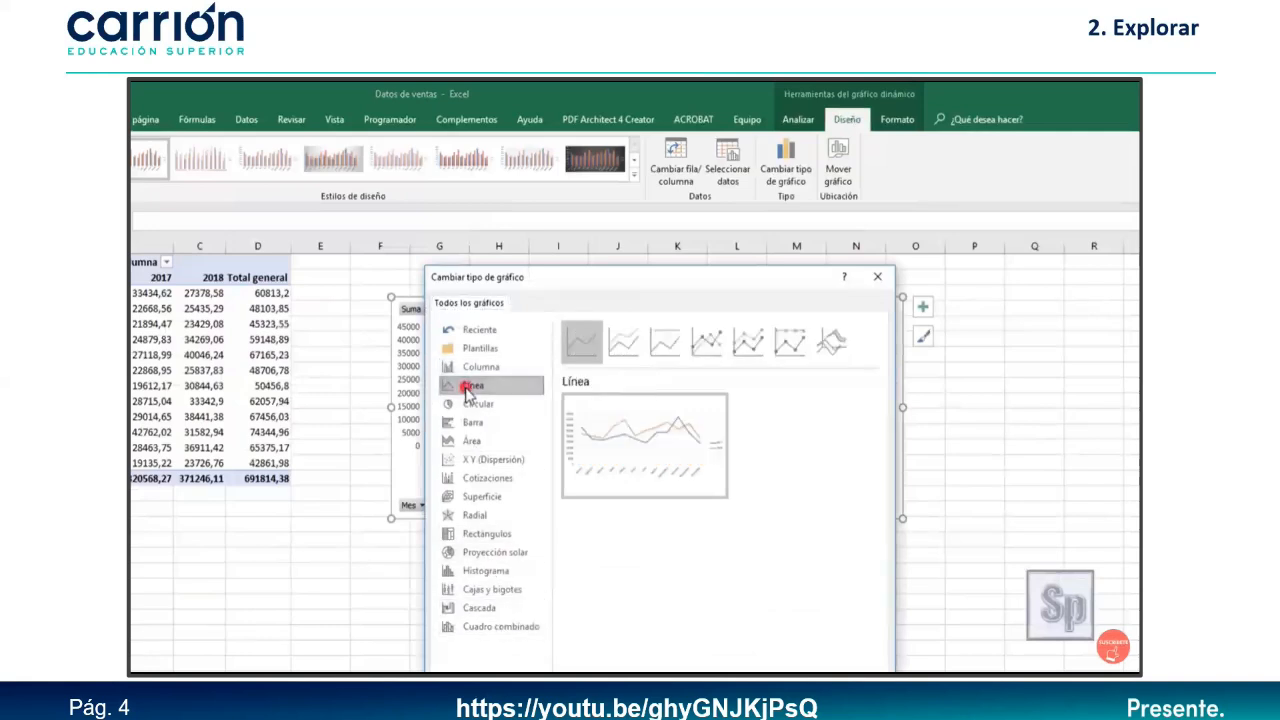
pyautogui.click(708, 344)
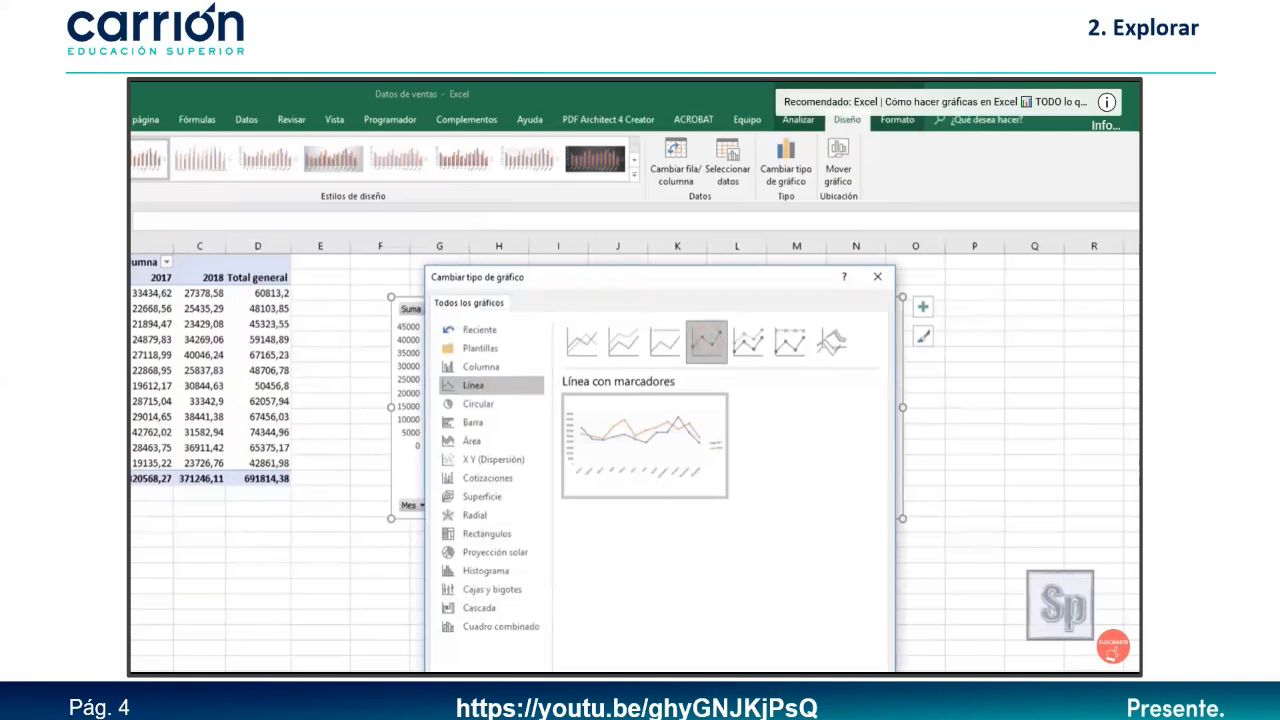
pyautogui.click(772, 690)
pyautogui.moveTo(647, 518); pyautogui.dragTo(658, 546)
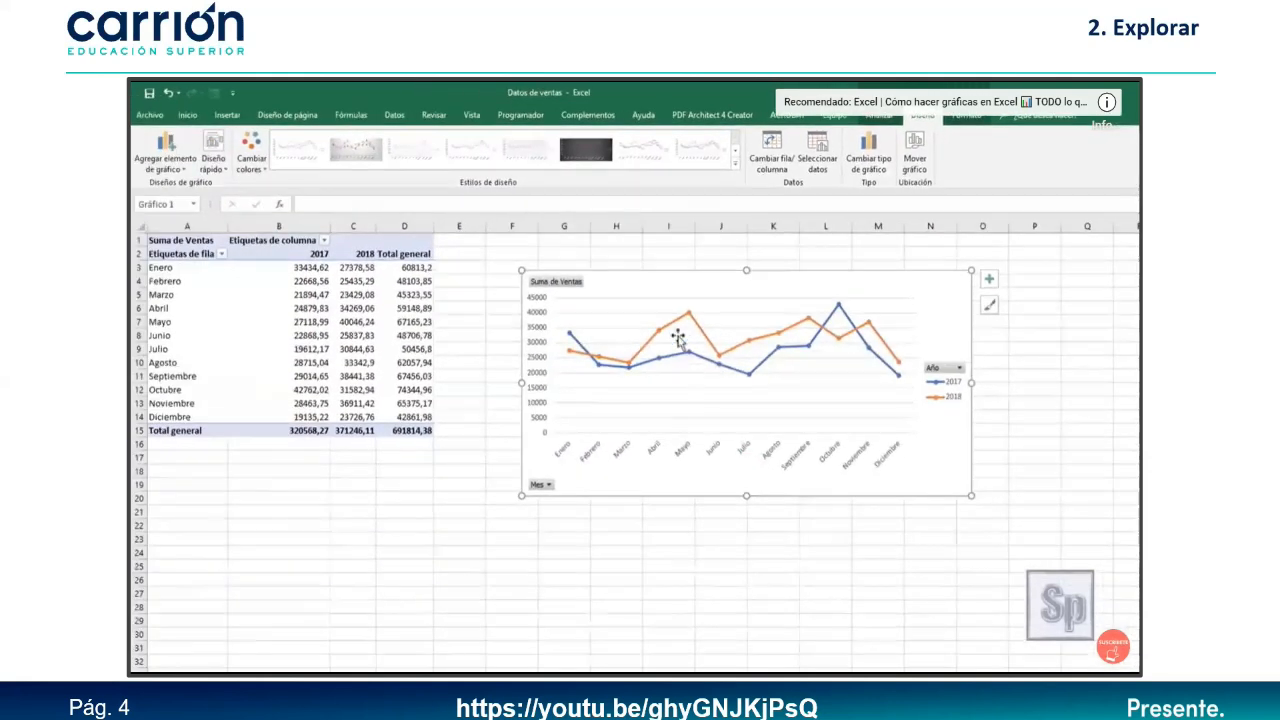
# Apply a new colour palette and a chart style that labels every monthly sales point.
pyautogui.click(252, 160)
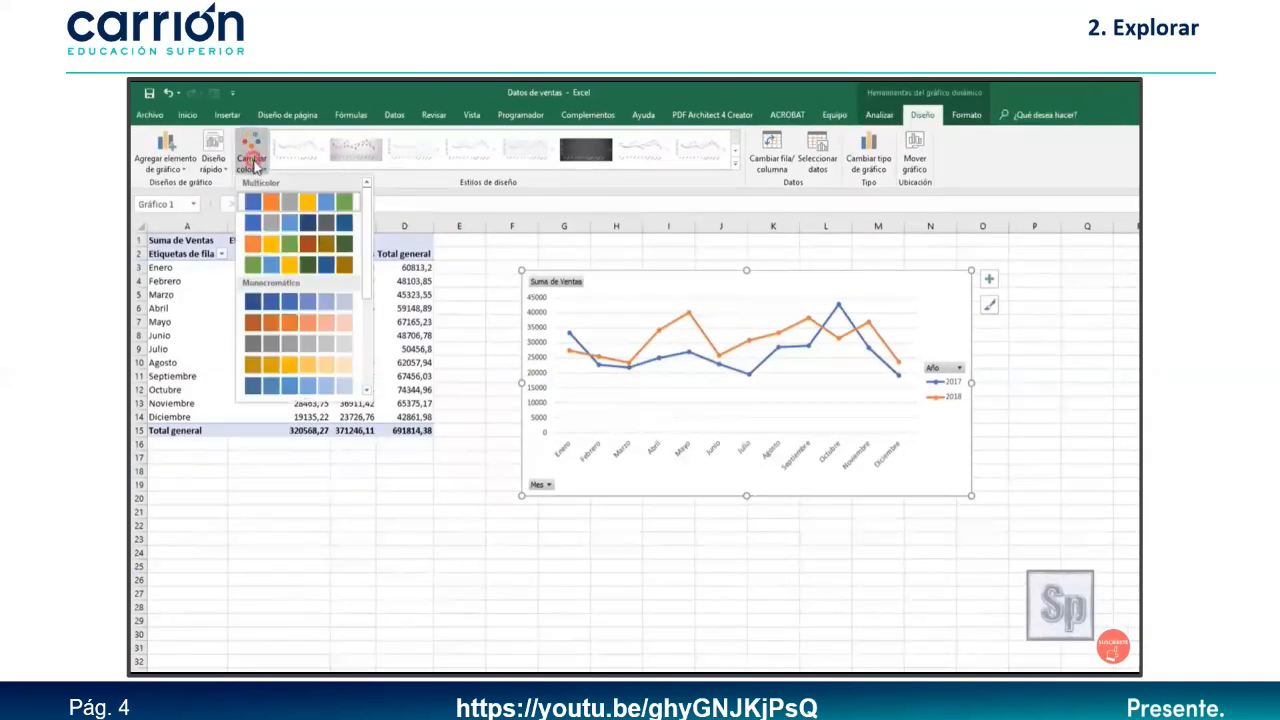
pyautogui.click(292, 264)
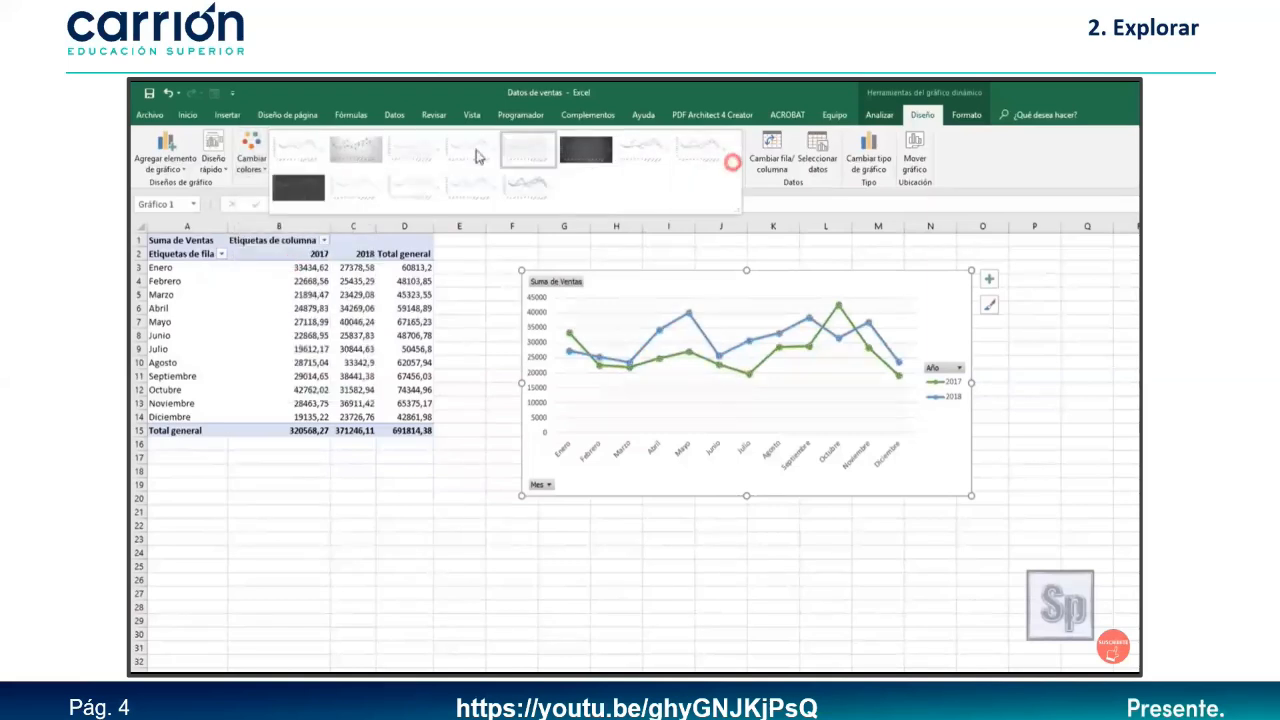
pyautogui.click(368, 152)
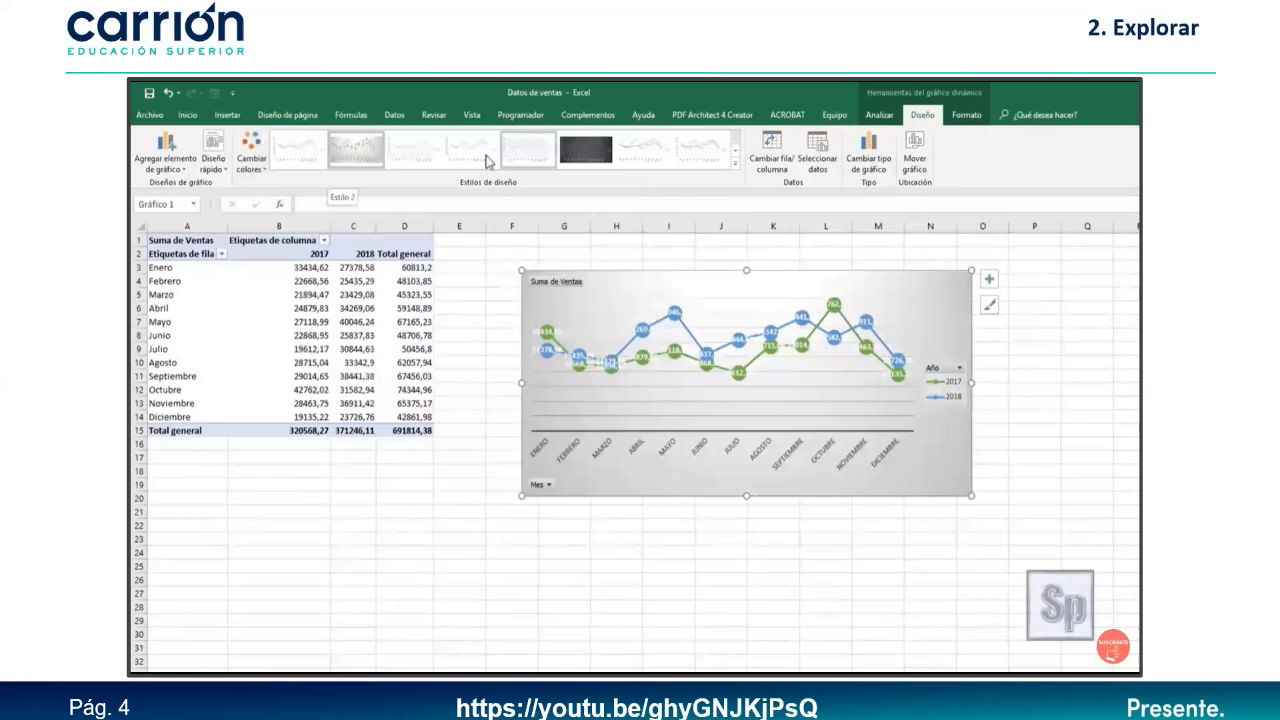
pyautogui.click(420, 150)
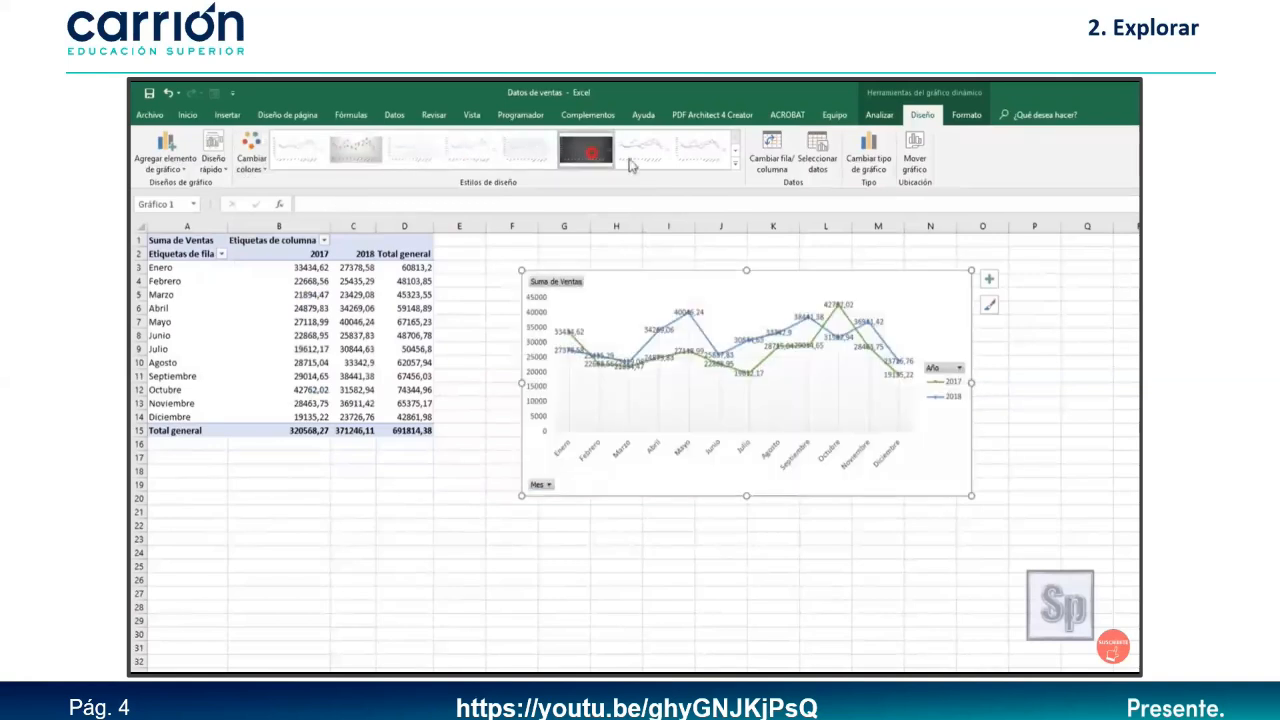
pyautogui.click(702, 164)
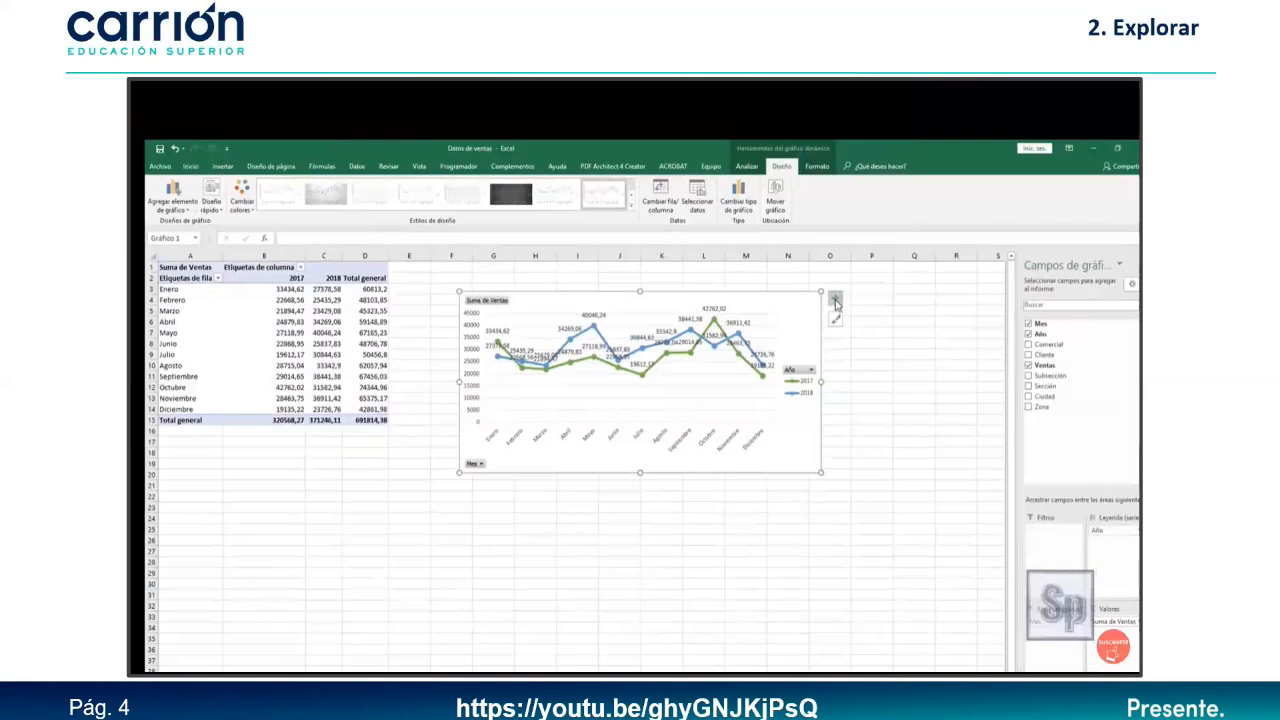
# Turn off the data labels on the monthly sales line chart.
pyautogui.click(836, 304)
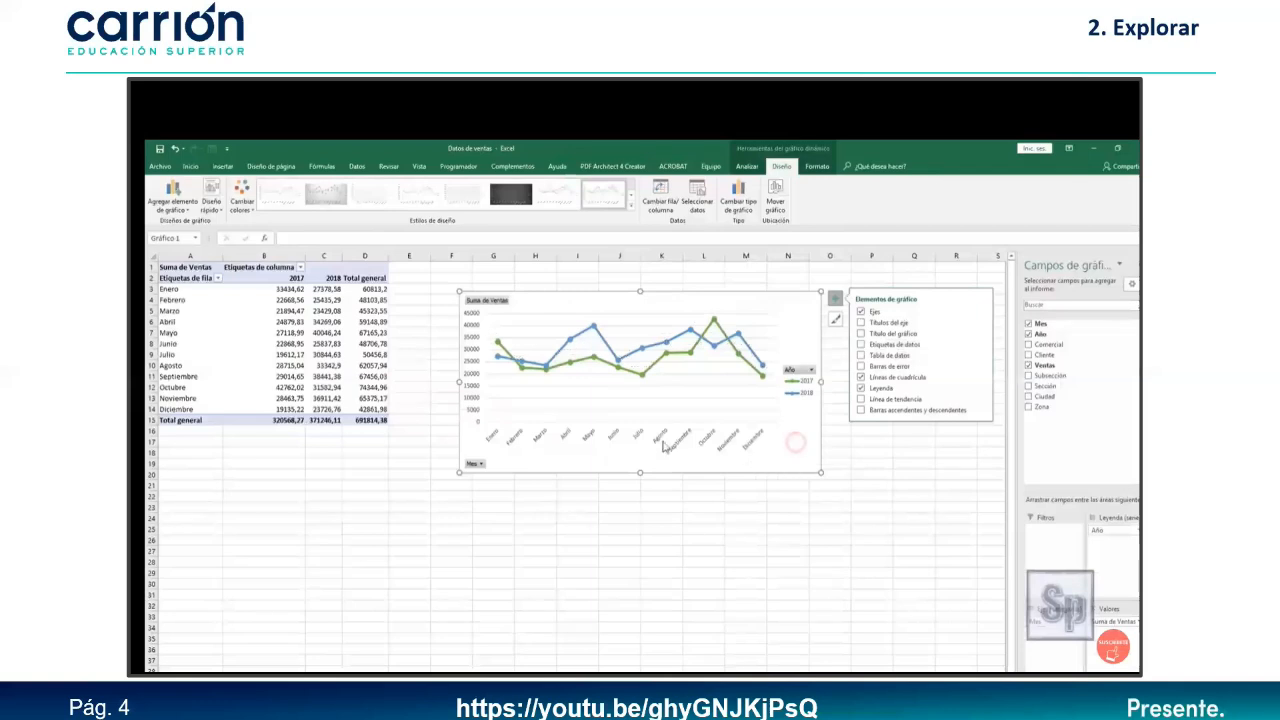
pyautogui.click(749, 506)
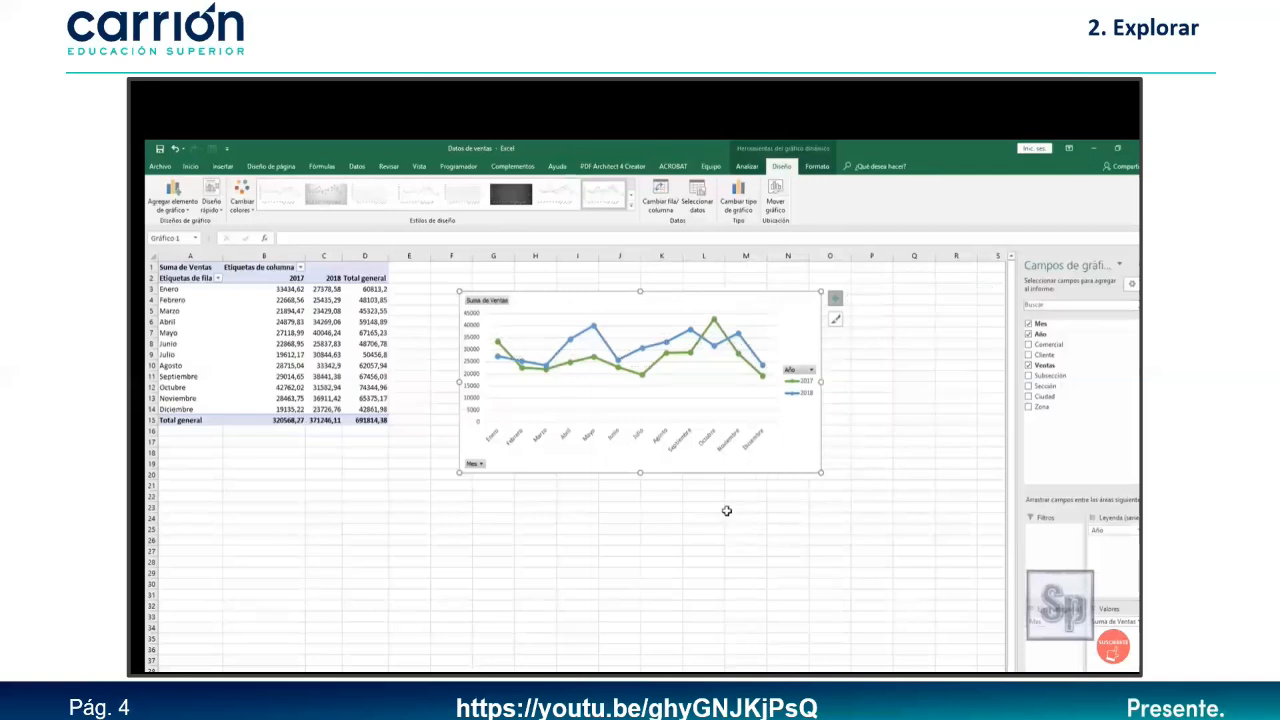
pyautogui.click(770, 457)
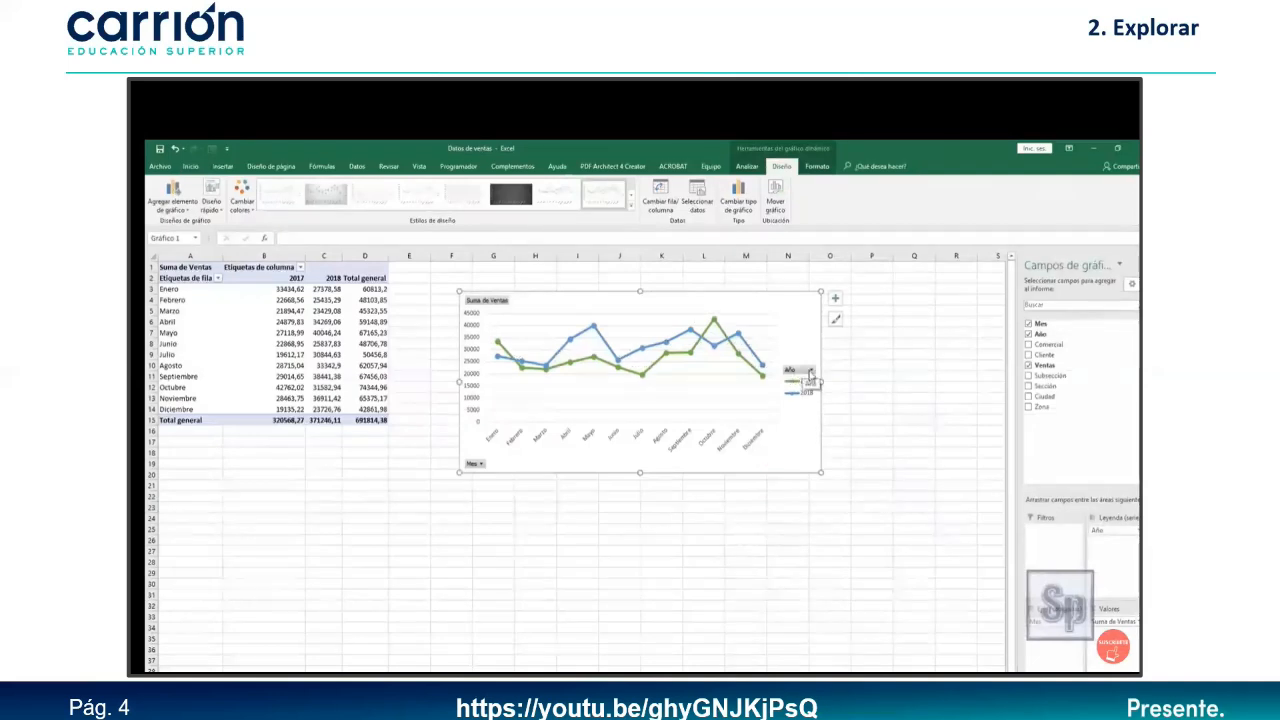
# Filter the chart to show only 2018, then restore both 2017 and 2018.
pyautogui.click(809, 371)
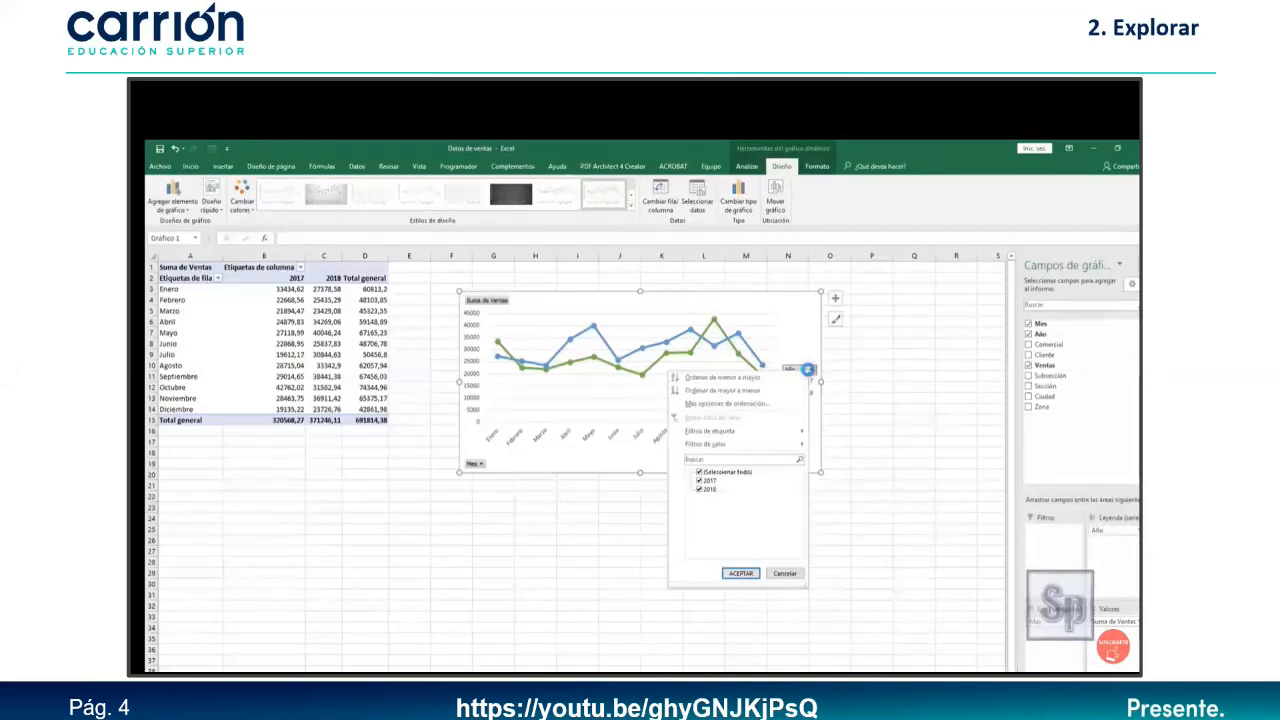
pyautogui.click(699, 481)
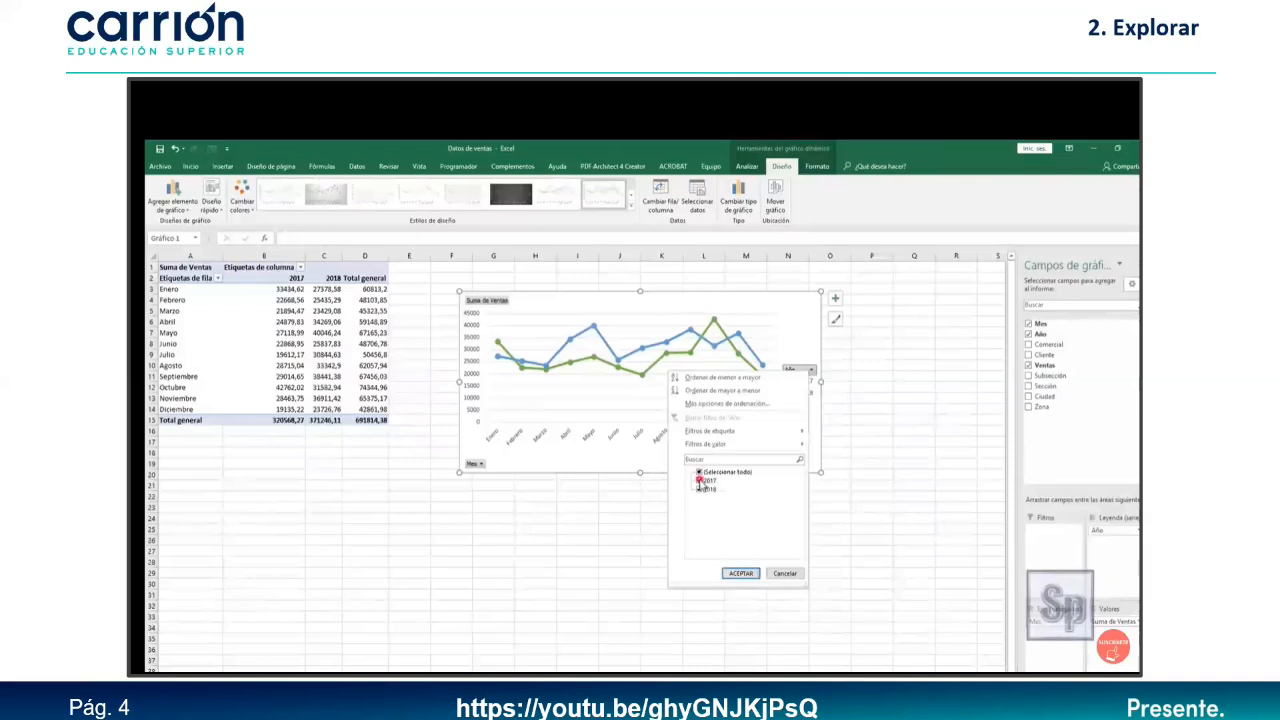
pyautogui.click(740, 573)
pyautogui.click(817, 389)
pyautogui.click(708, 496)
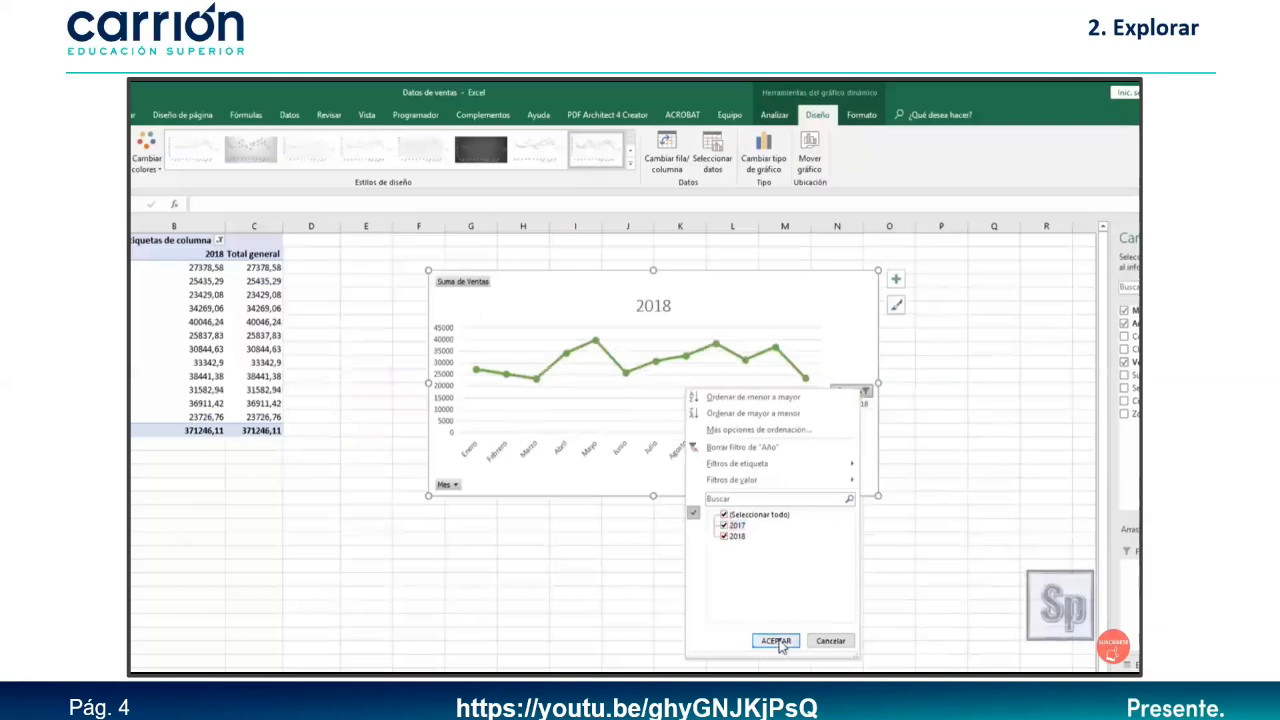
pyautogui.click(778, 641)
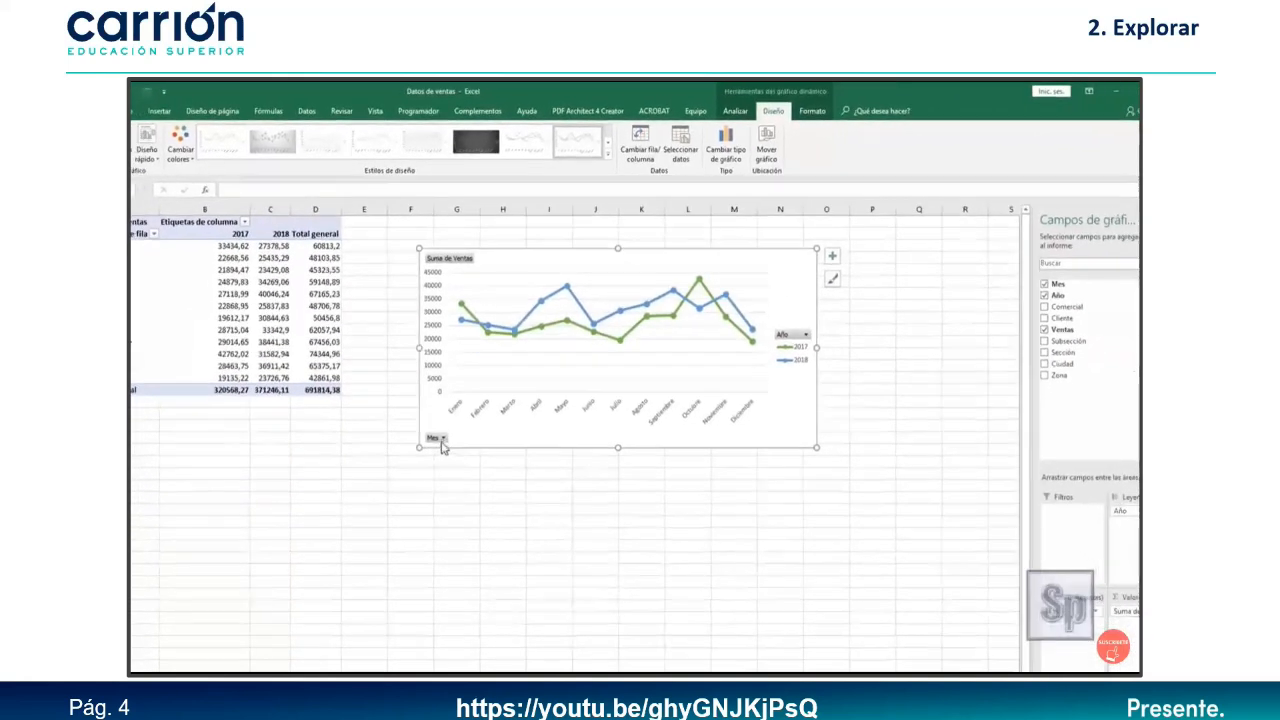
# Hide Enero and Febrero with the month filter, then restore all twelve months.
pyautogui.click(442, 439)
pyautogui.click(321, 561)
pyautogui.click(321, 570)
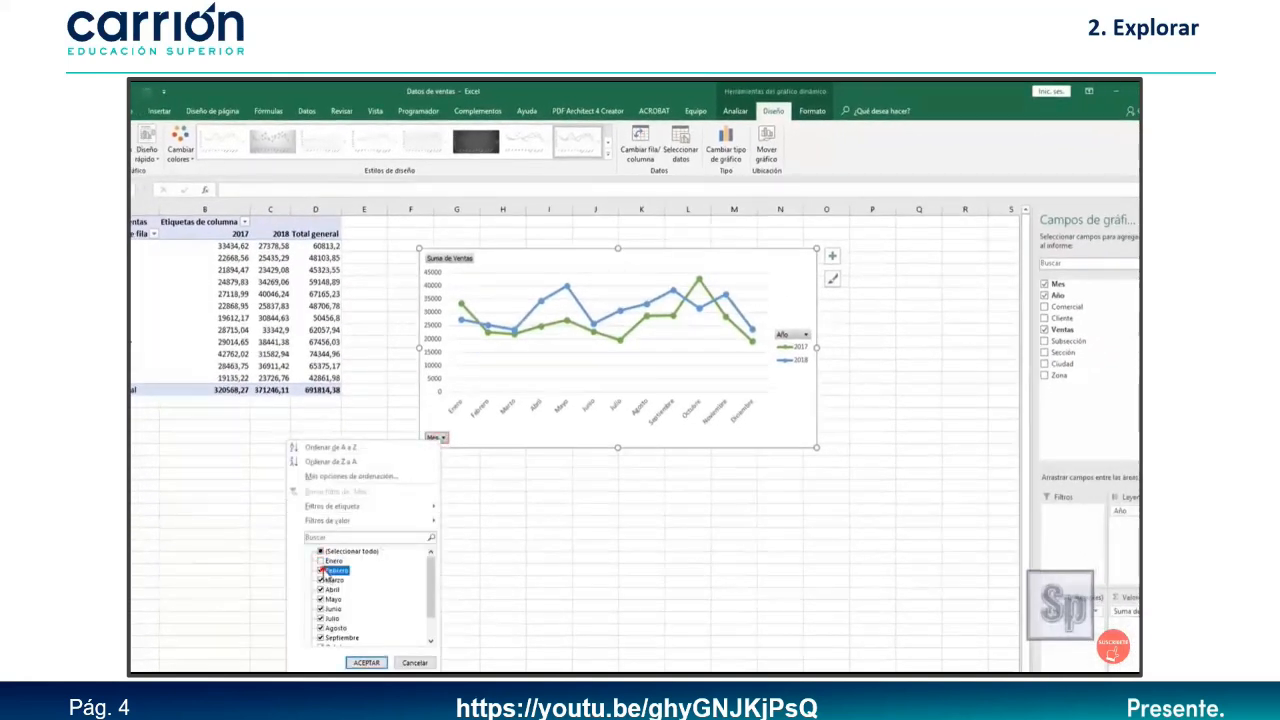
pyautogui.click(368, 663)
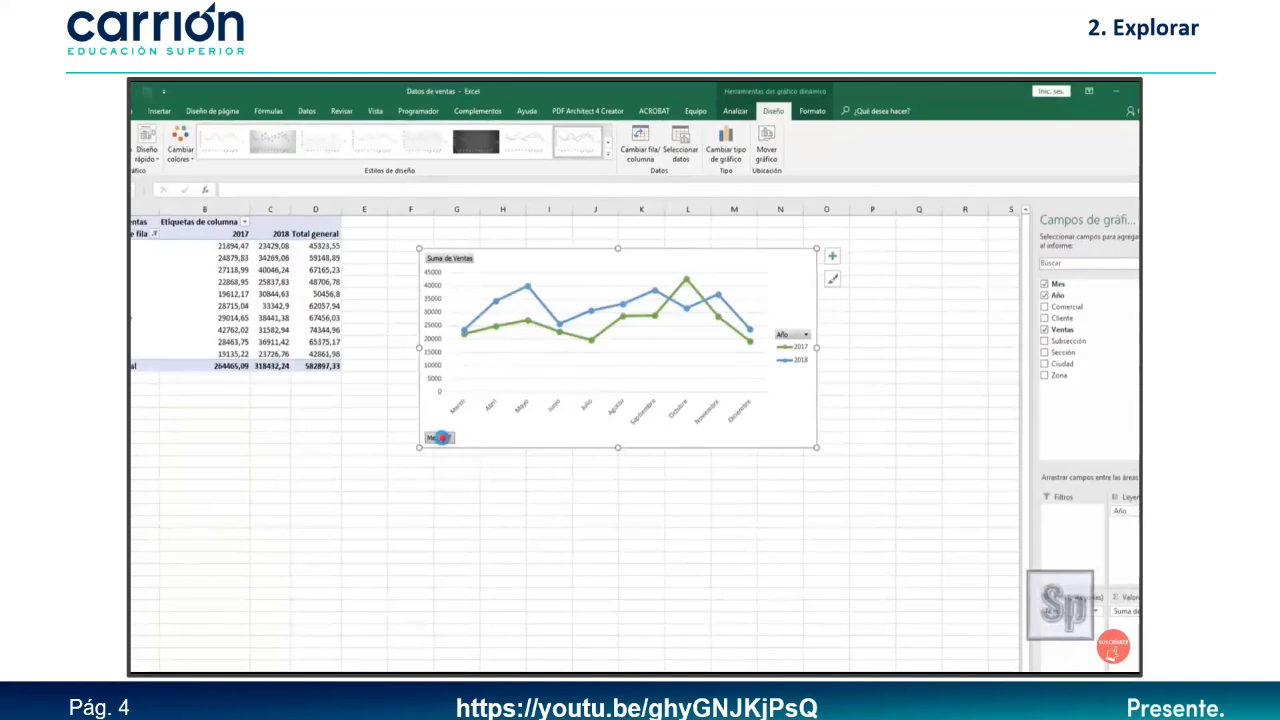
pyautogui.click(447, 438)
pyautogui.click(320, 567)
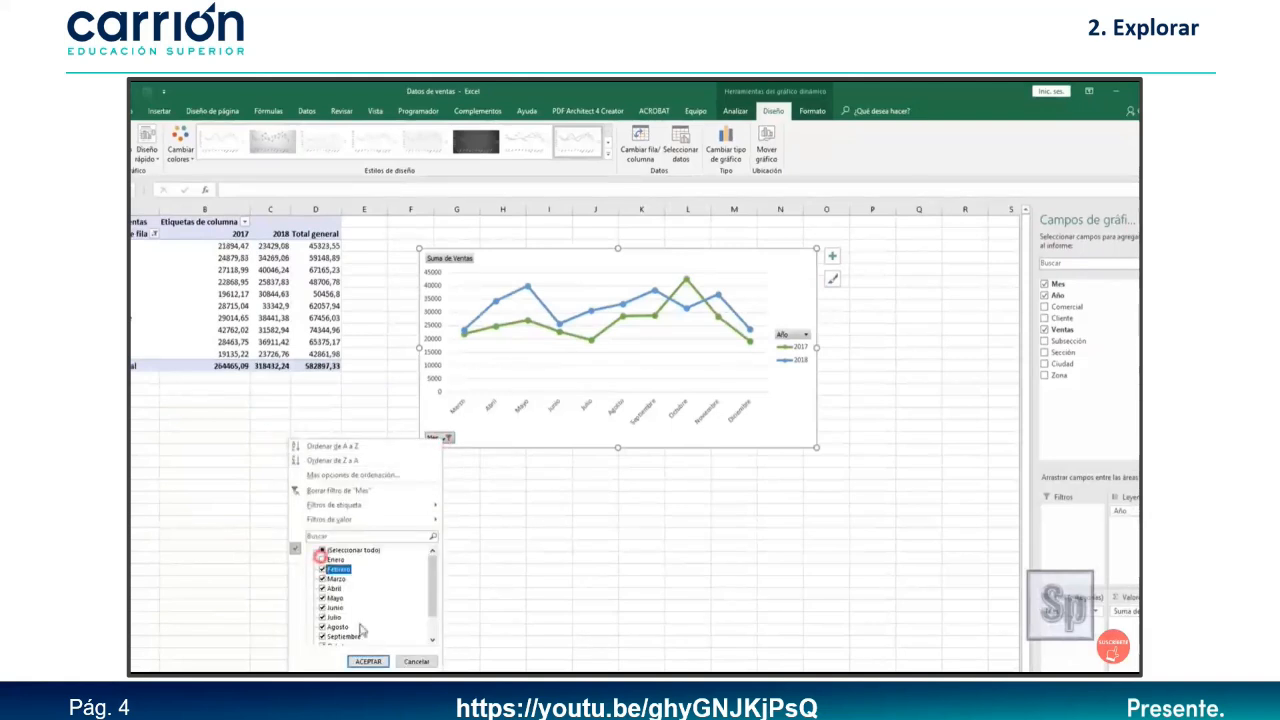
pyautogui.click(322, 559)
pyautogui.click(366, 662)
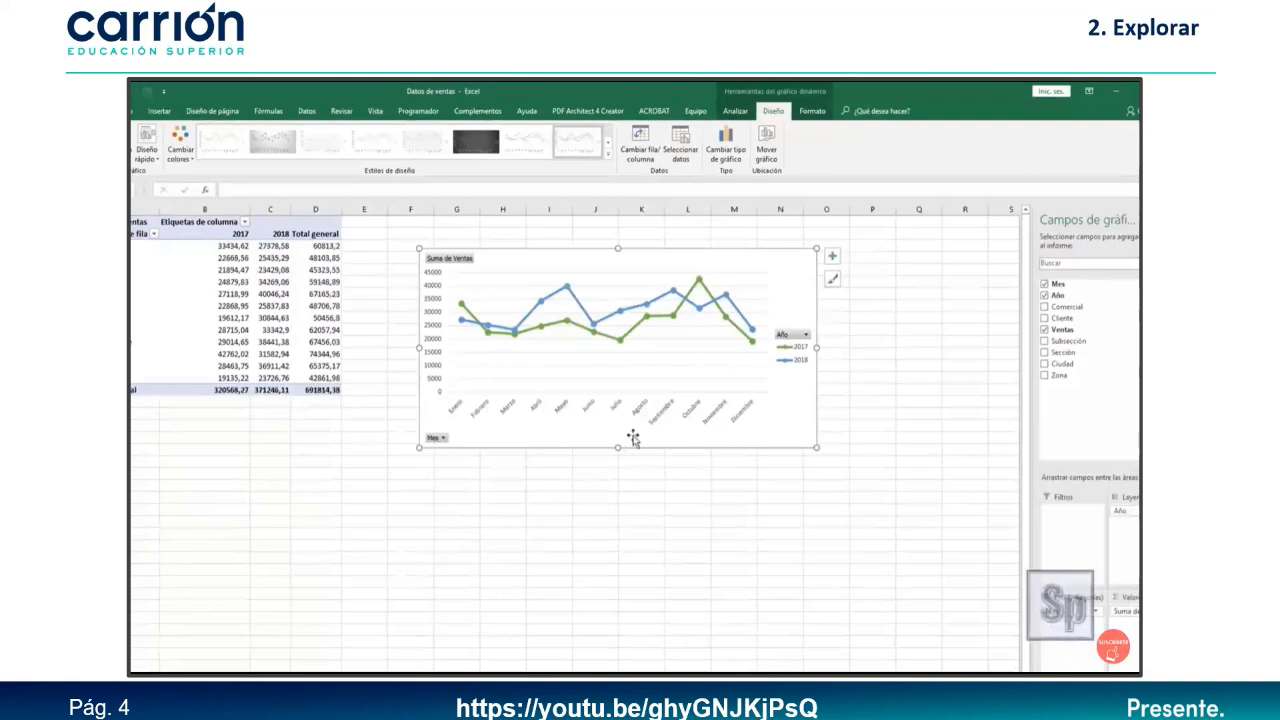
# Widen the chart, format Suma de Ventas as Contabilidad with €, and move the chart up.
pyautogui.moveTo(817, 347); pyautogui.dragTo(855, 348)
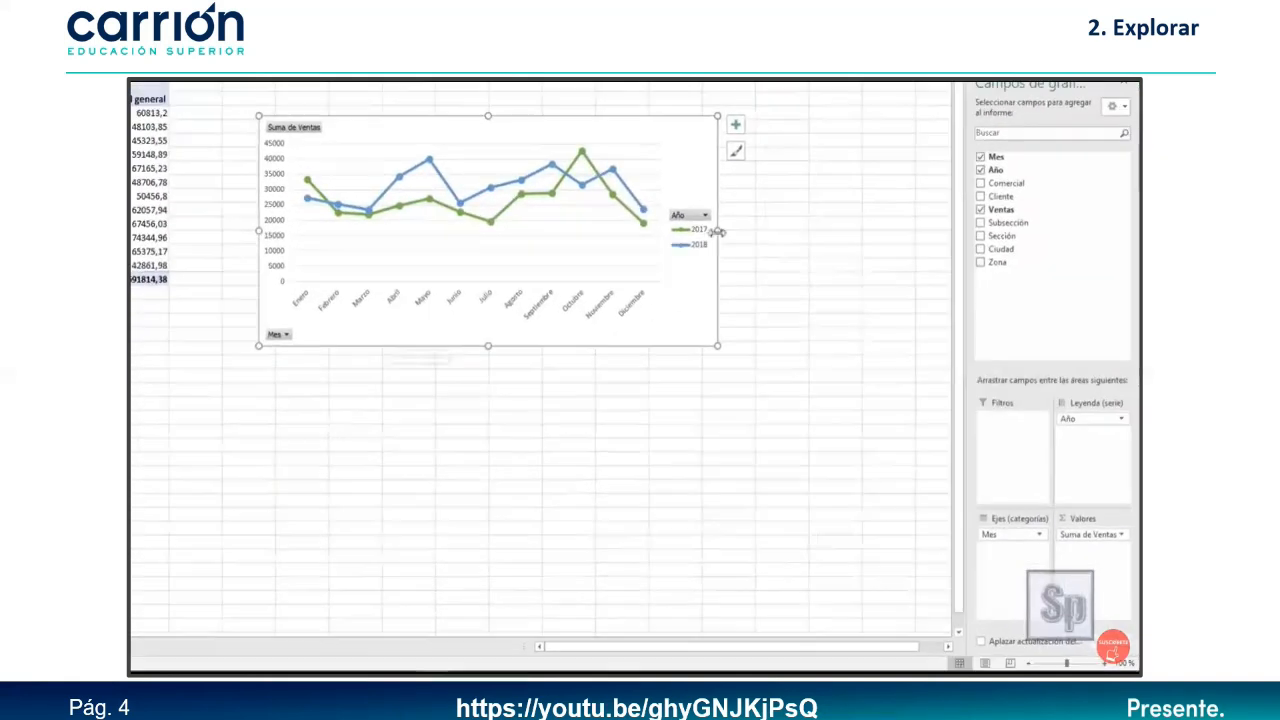
pyautogui.moveTo(760, 231); pyautogui.dragTo(761, 231)
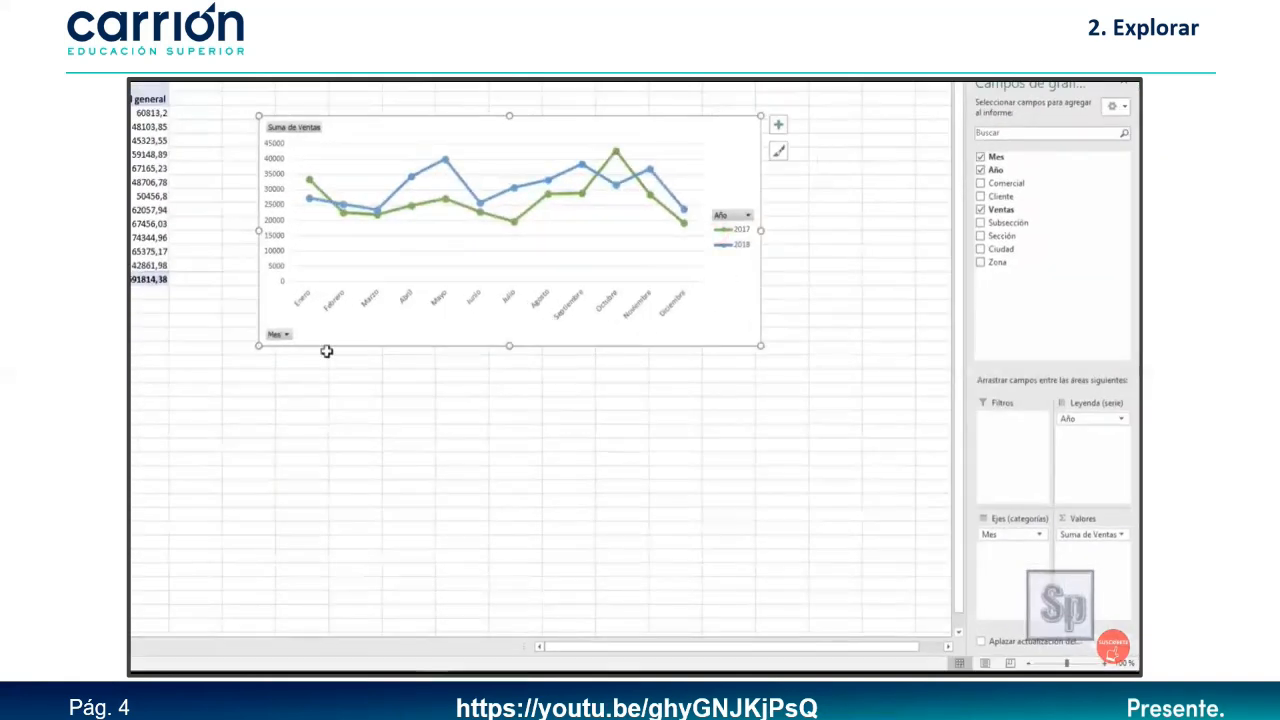
pyautogui.click(1119, 535)
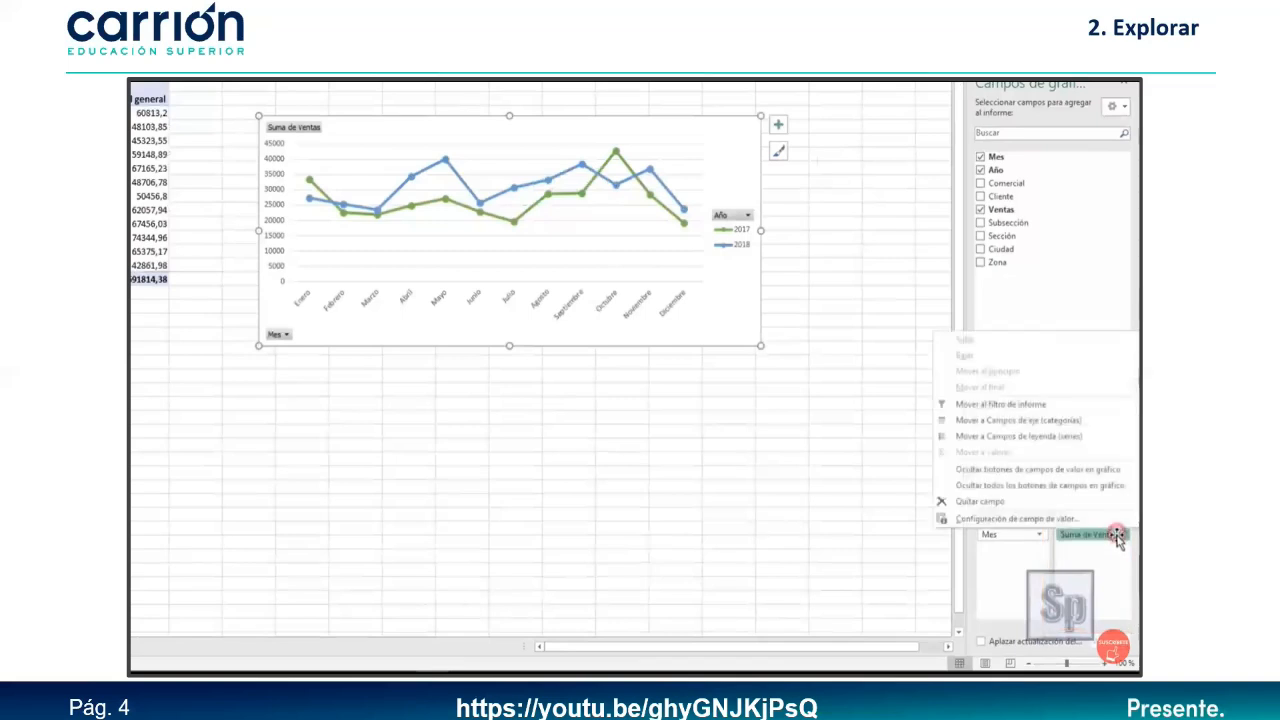
pyautogui.click(1040, 520)
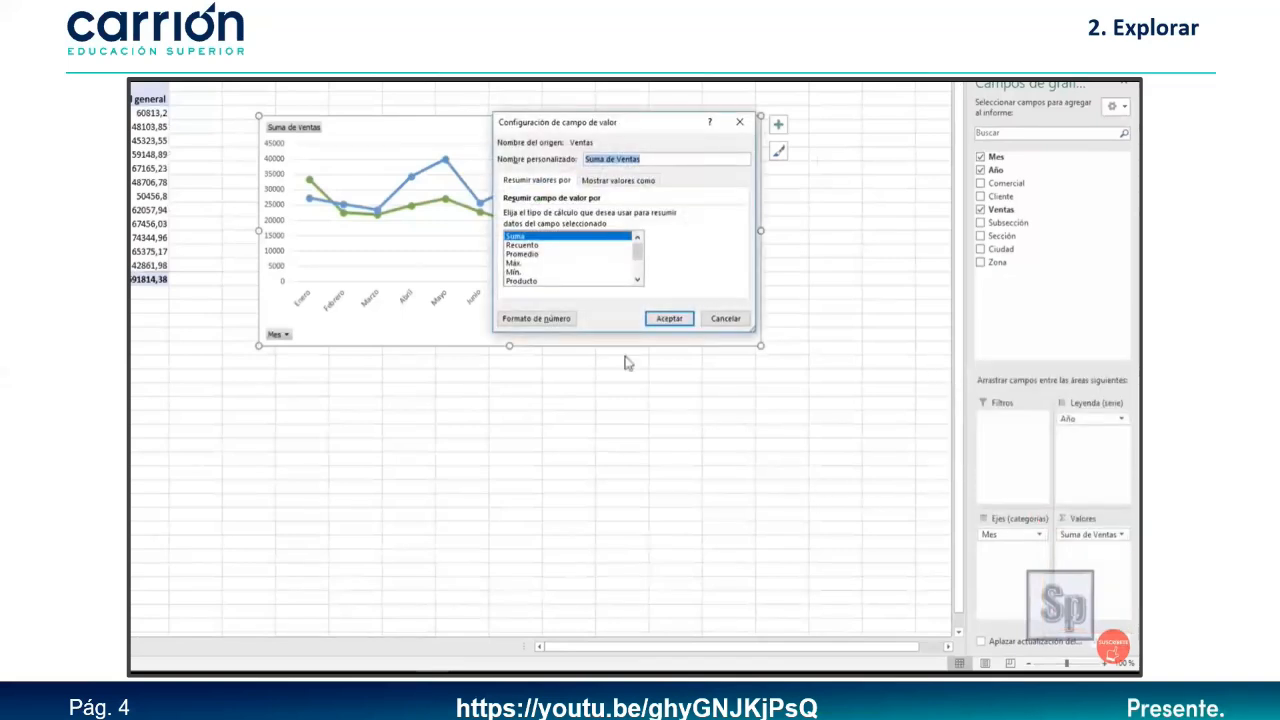
pyautogui.click(536, 318)
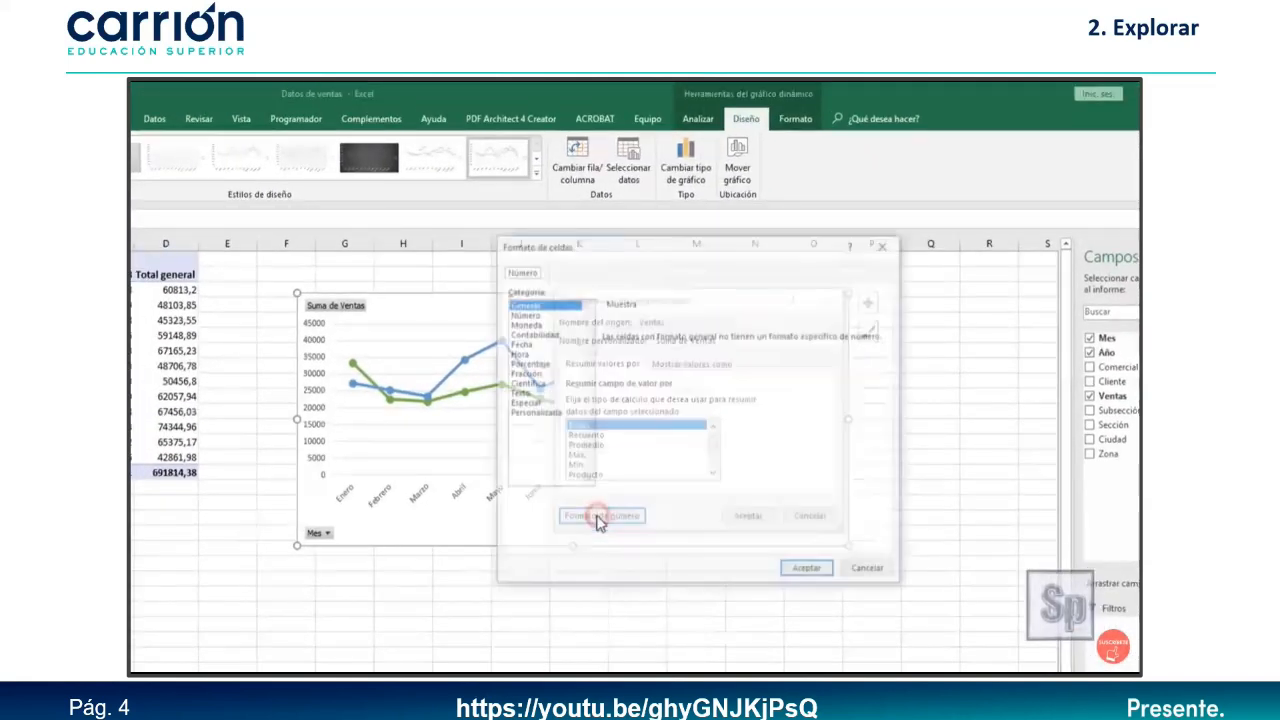
pyautogui.click(527, 334)
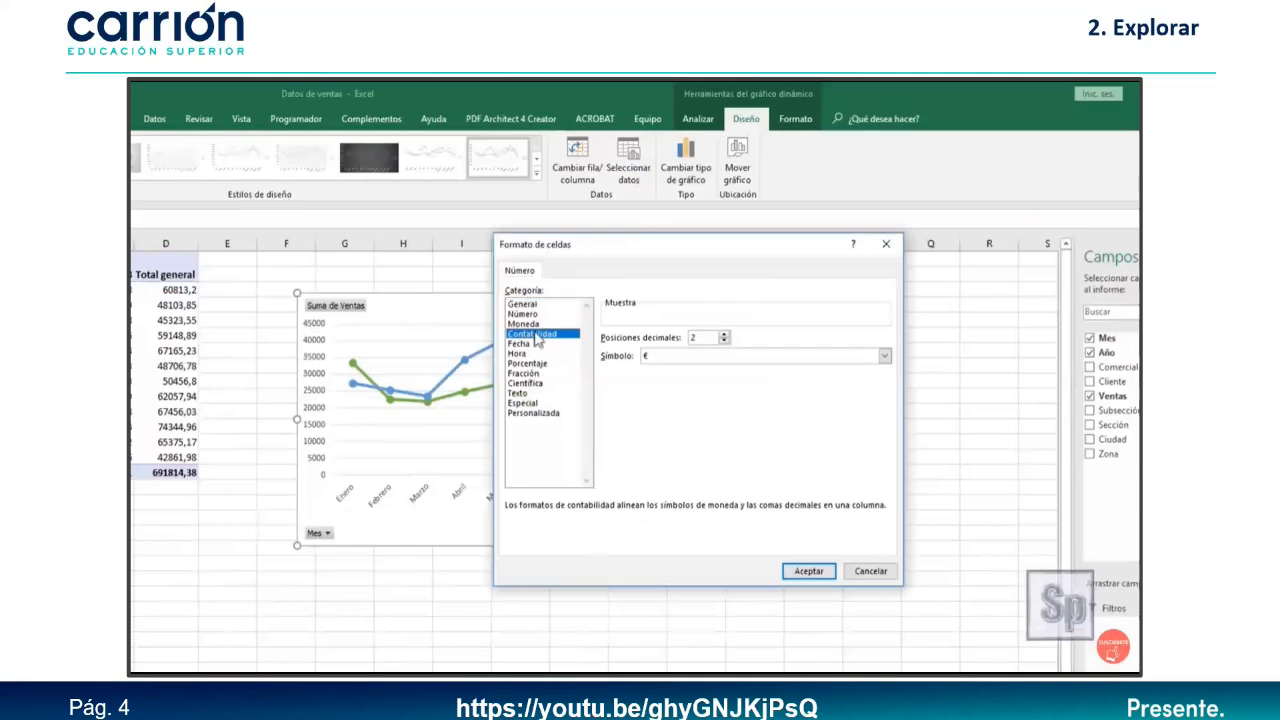
pyautogui.click(789, 578)
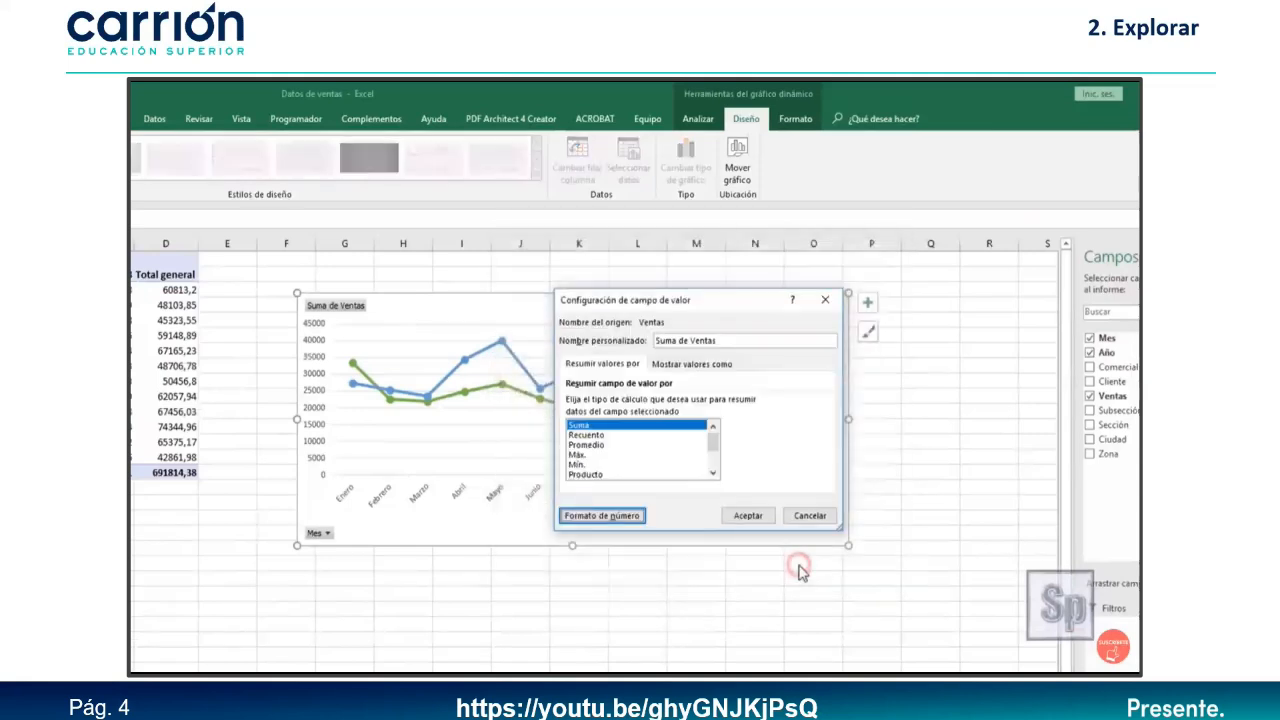
pyautogui.click(750, 518)
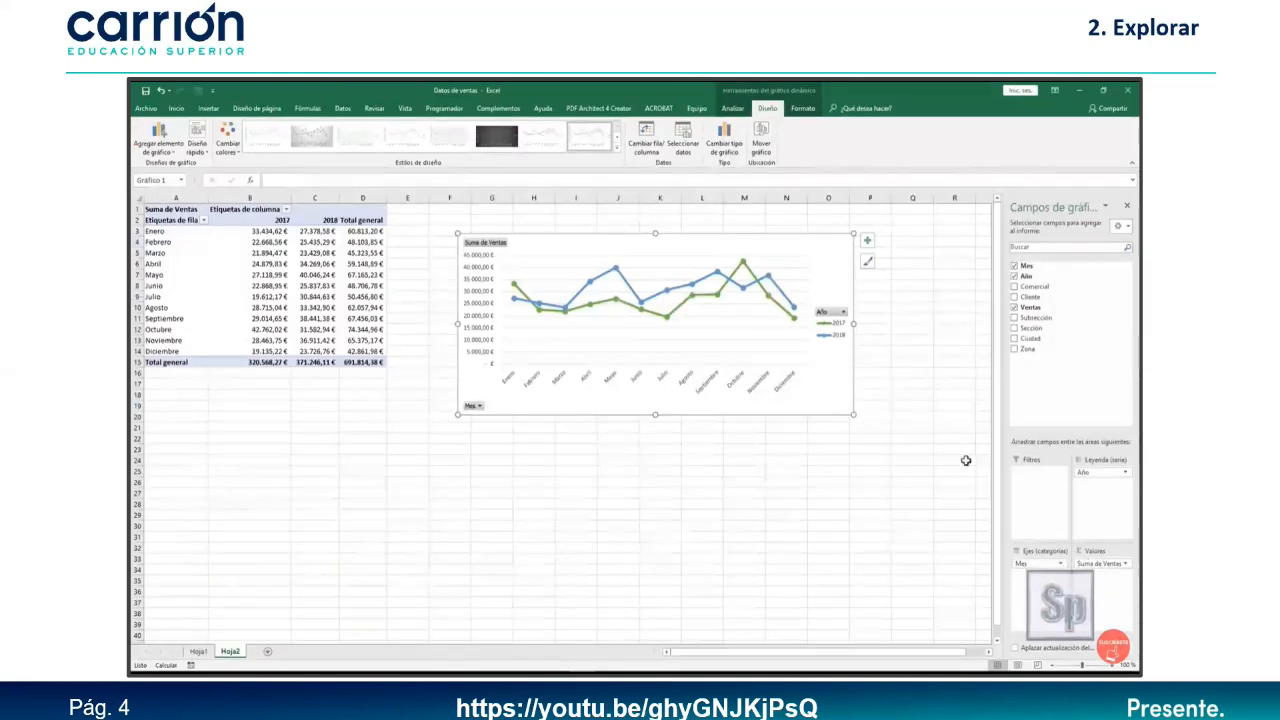
pyautogui.moveTo(664, 251); pyautogui.dragTo(639, 238)
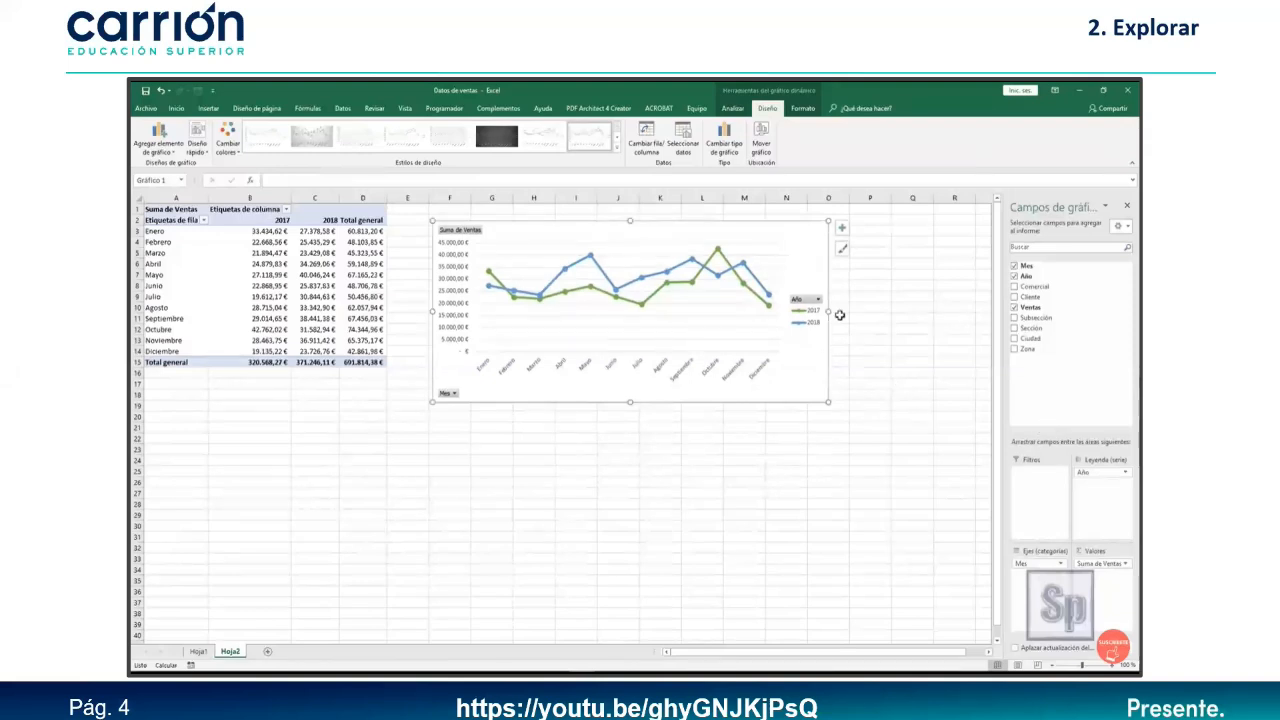
# Make the monthly sales chart slightly wider and taller.
pyautogui.moveTo(828, 311); pyautogui.dragTo(856, 311)
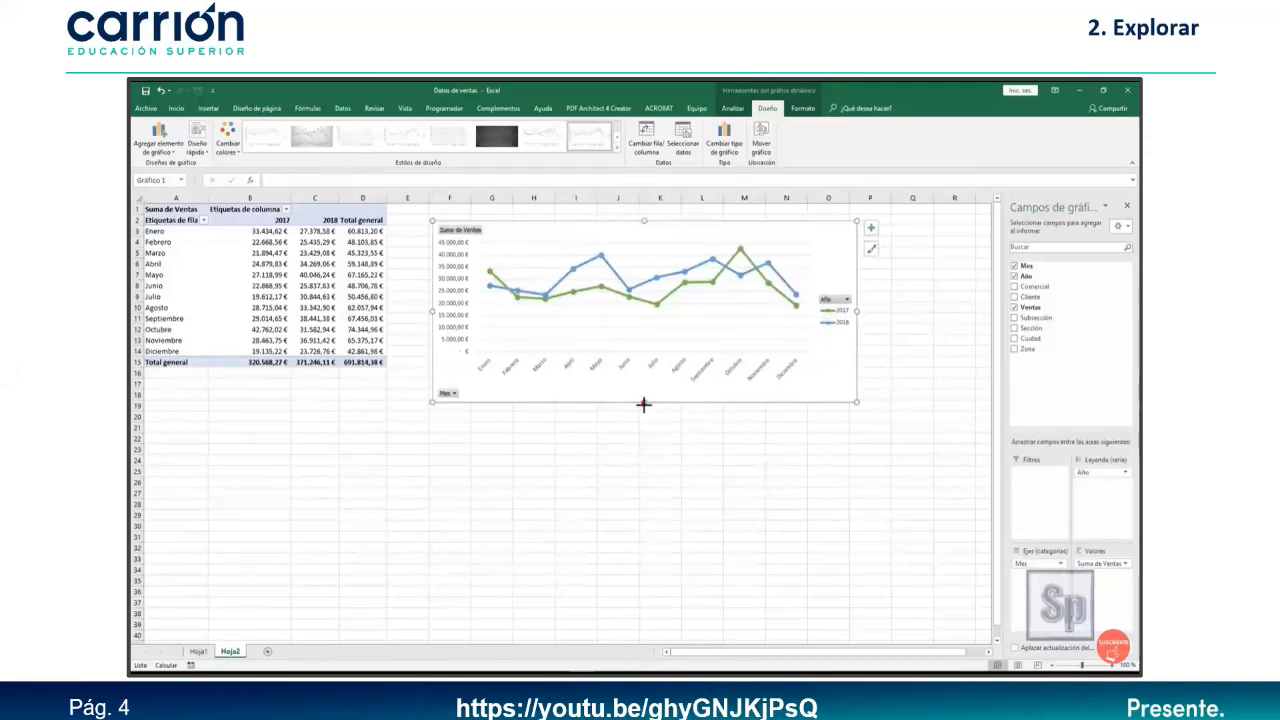
pyautogui.moveTo(643, 404); pyautogui.dragTo(688, 418)
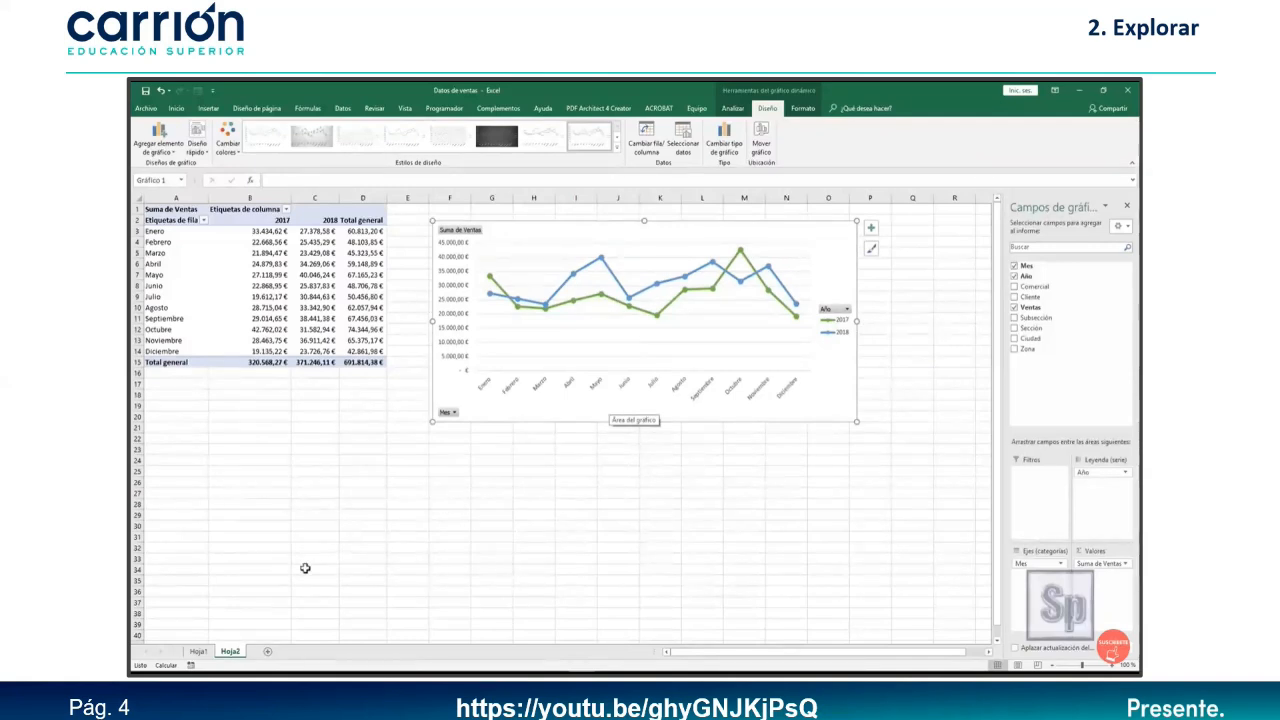
# Rename the Hoja1 sheet to 'Datos de ventas'.
pyautogui.click(199, 651)
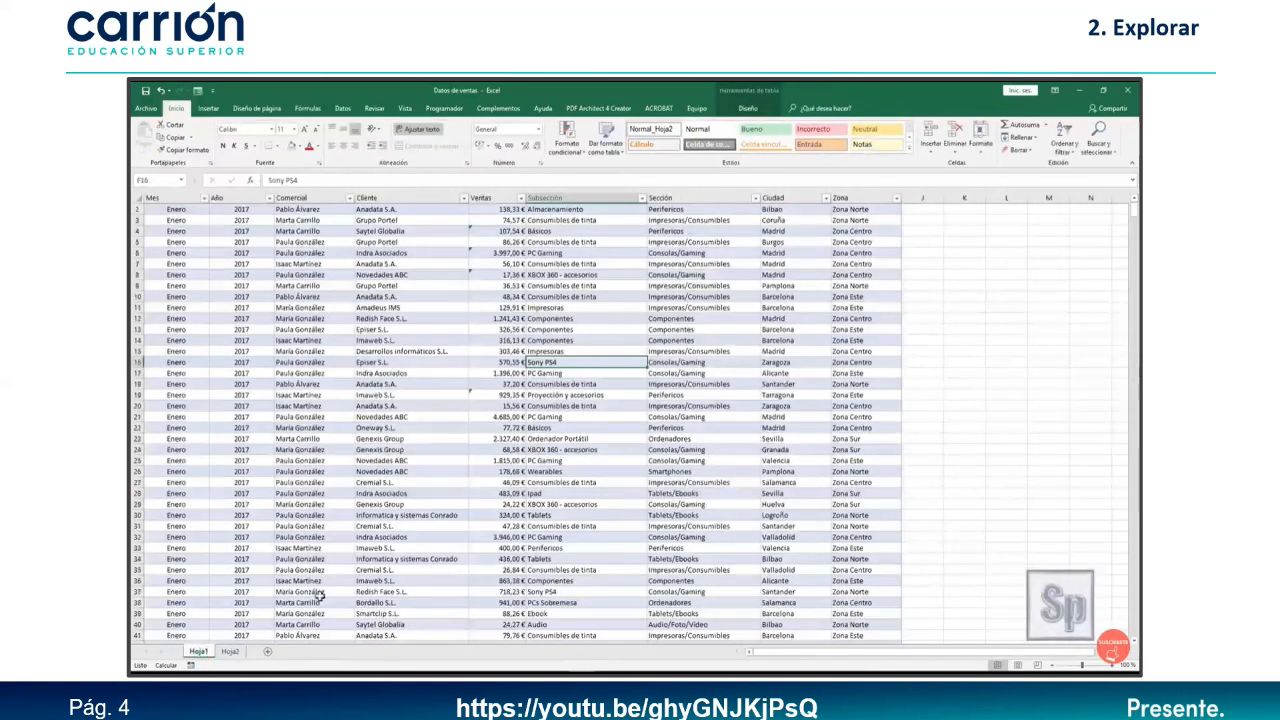
pyautogui.doubleClick(199, 651)
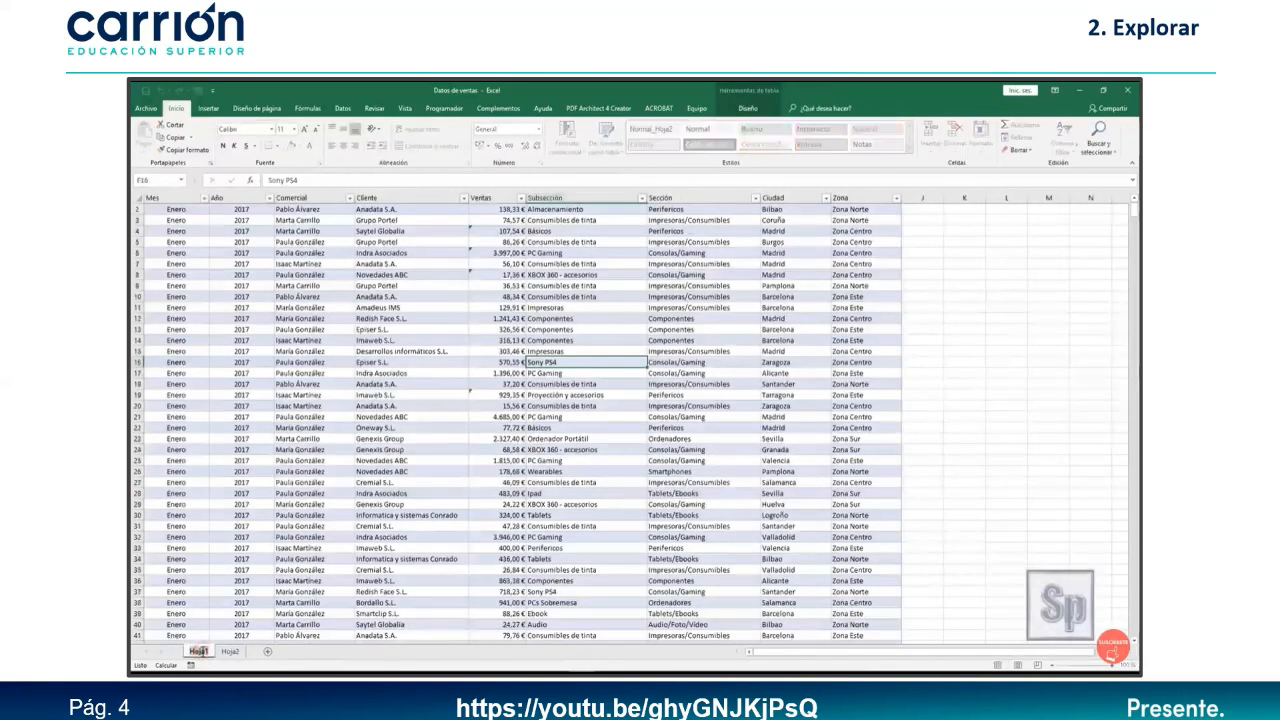
pyautogui.write('Datos de ventas')
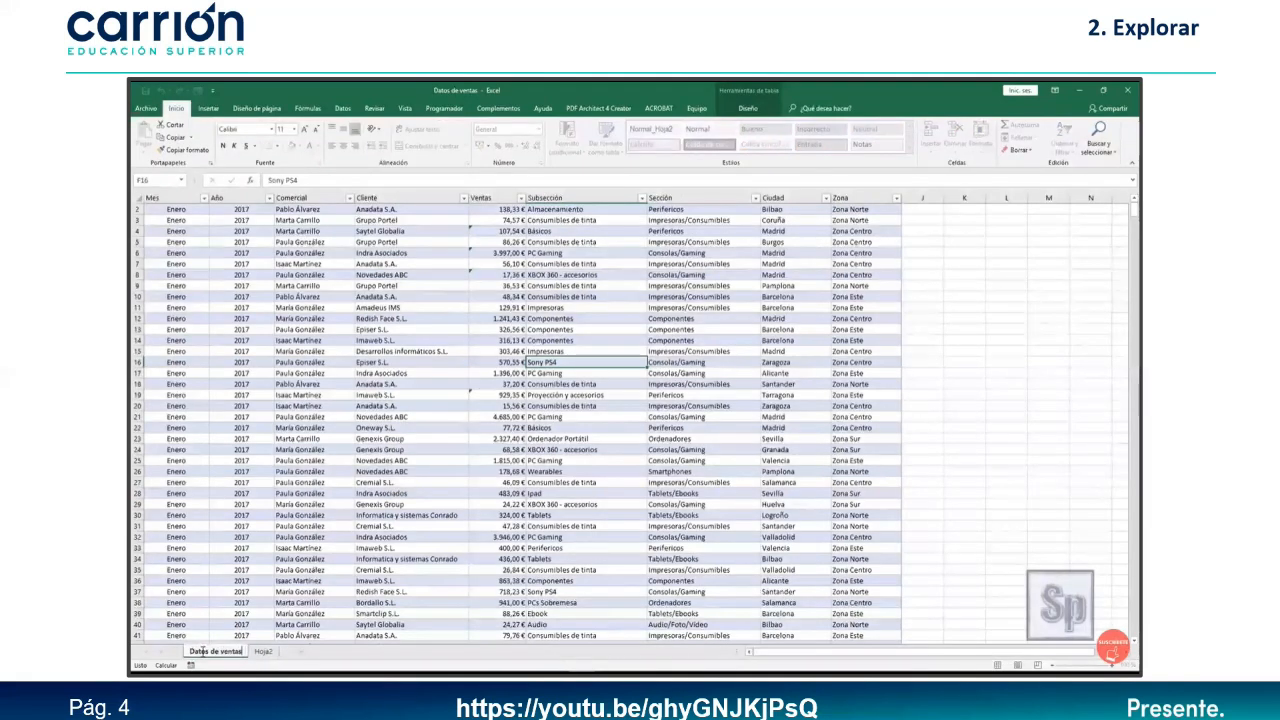
pyautogui.click(263, 652)
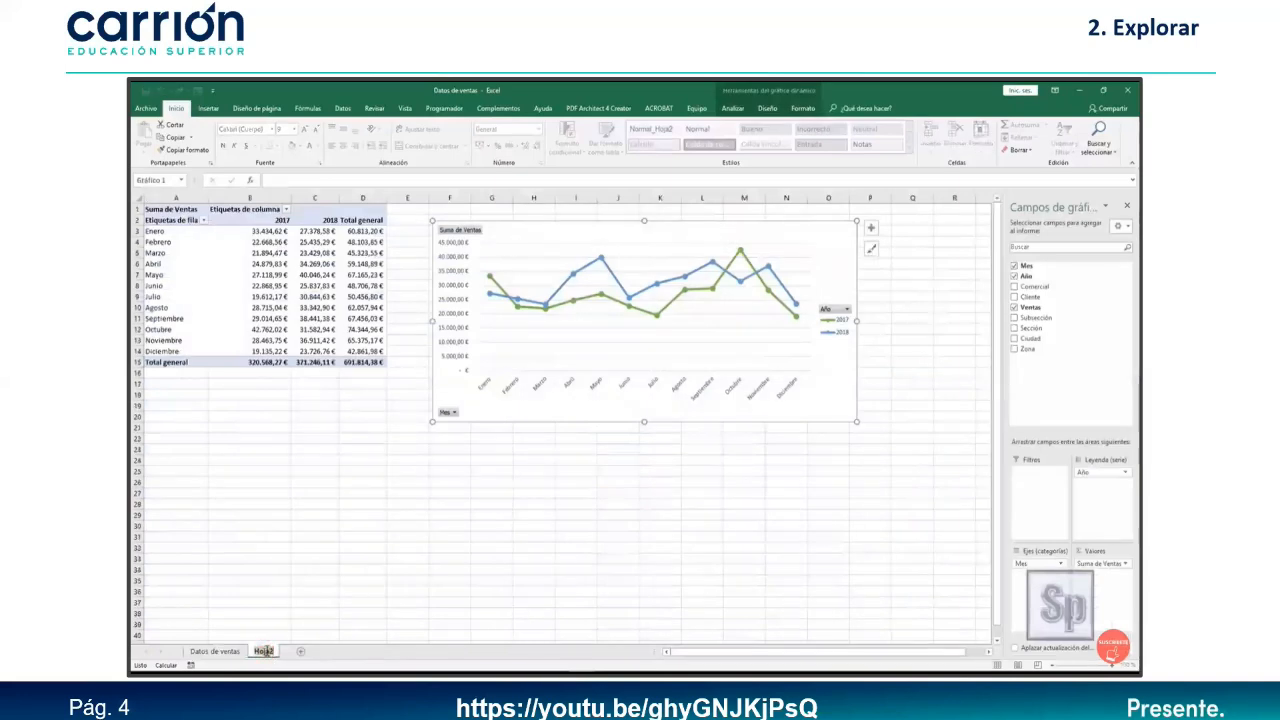
# Rename Hoja2 to 'Ventas por año' and return to the Datos de ventas sheet.
pyautogui.doubleClick(264, 652)
pyautogui.write('Ventas por año')
pyautogui.click(215, 652)
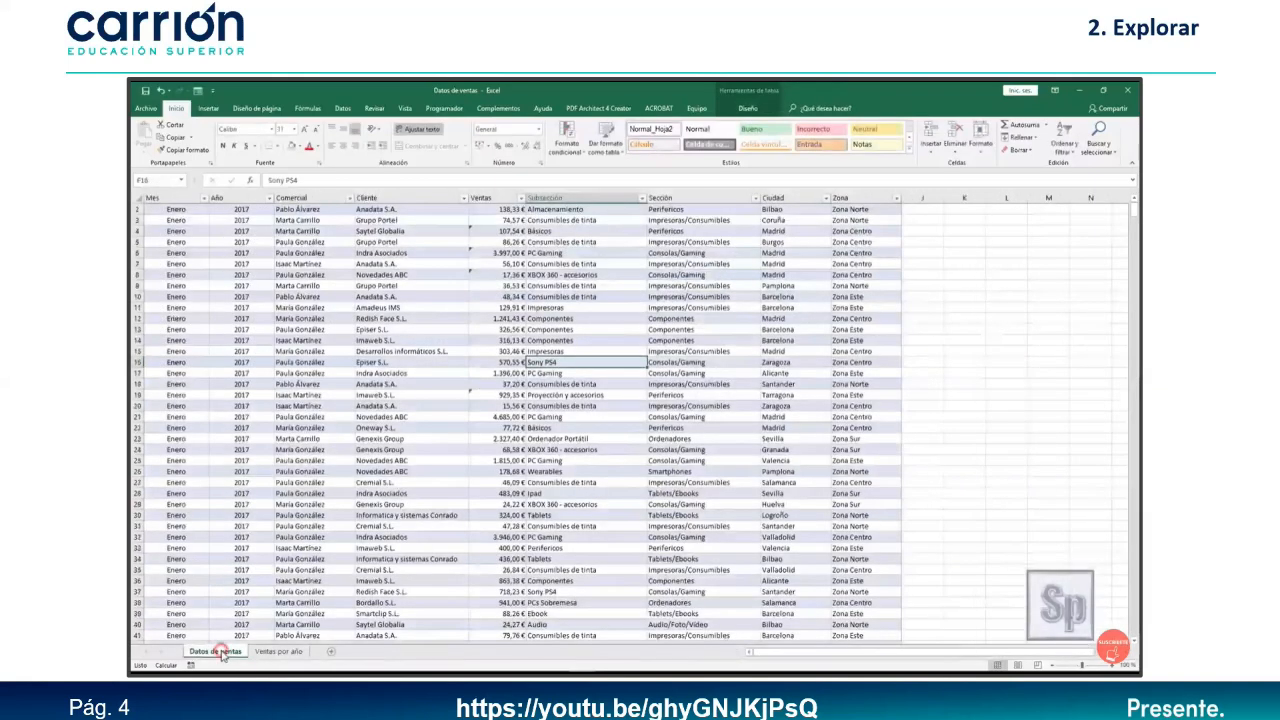
pyautogui.click(527, 493)
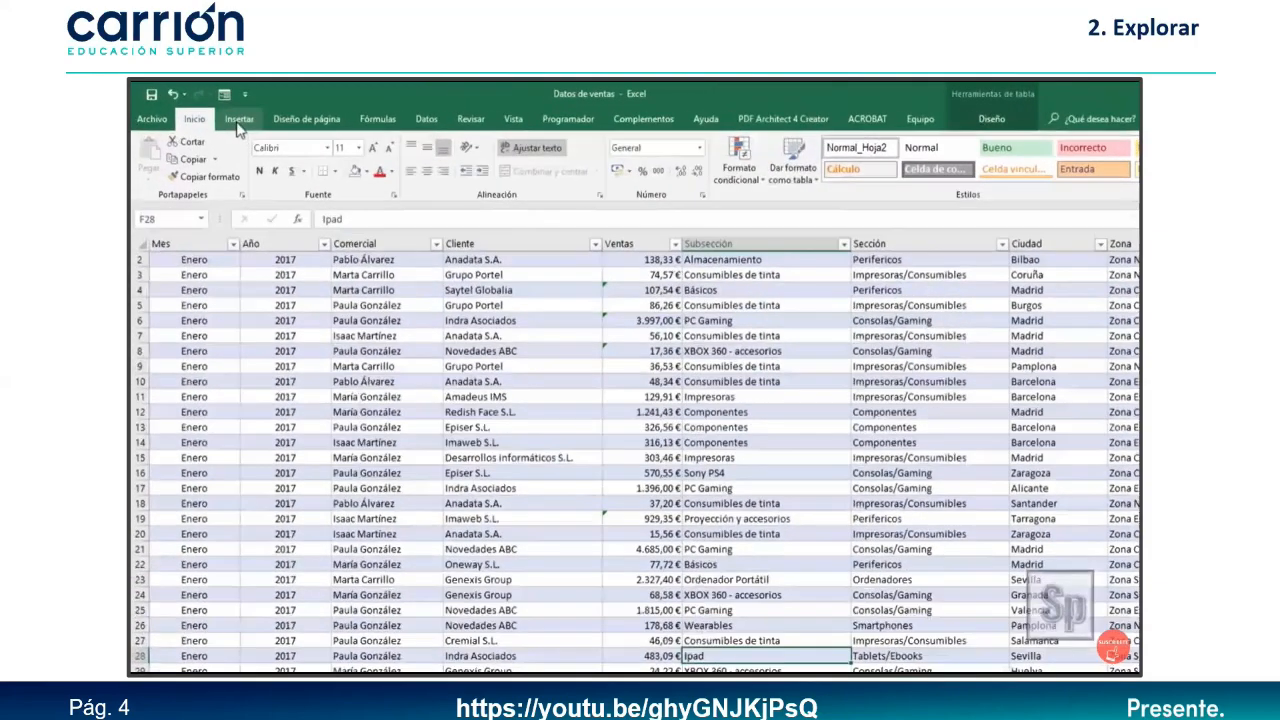
# Insert a pivot chart on new sheet Hoja3 after Ventas por año, summing Ventas by Zona.
pyautogui.click(238, 124)
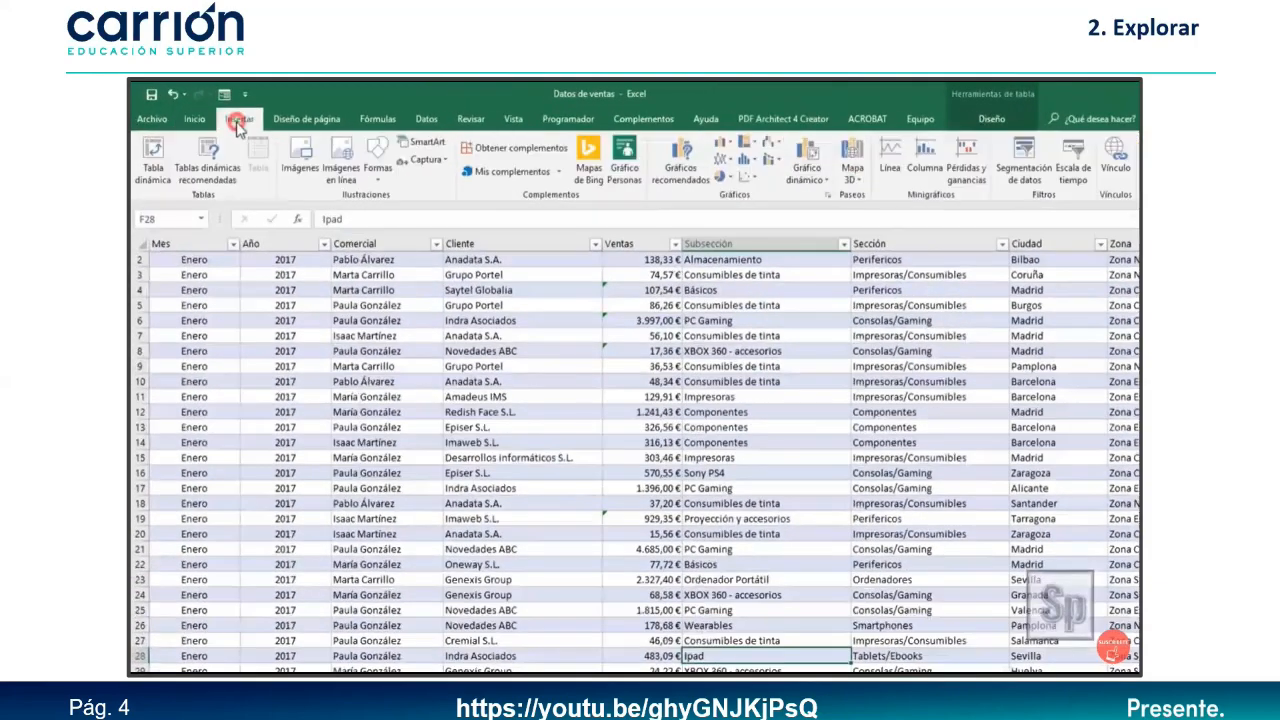
pyautogui.click(812, 150)
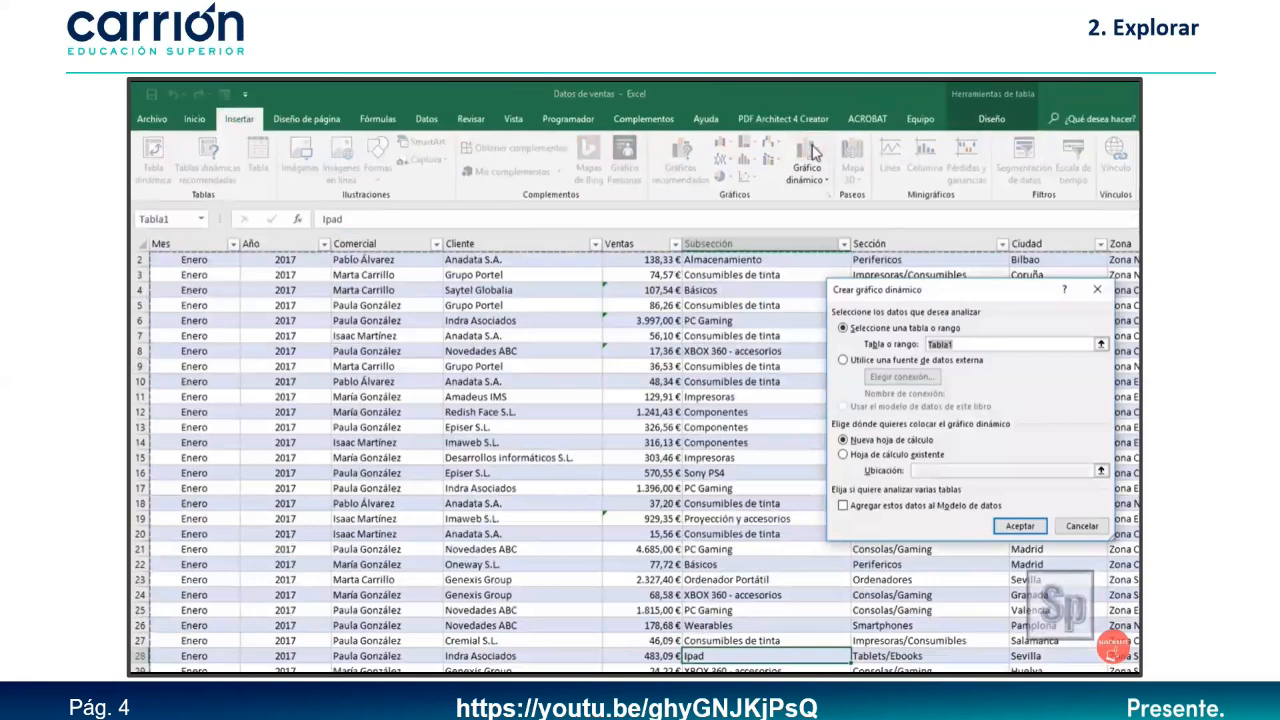
pyautogui.click(1030, 524)
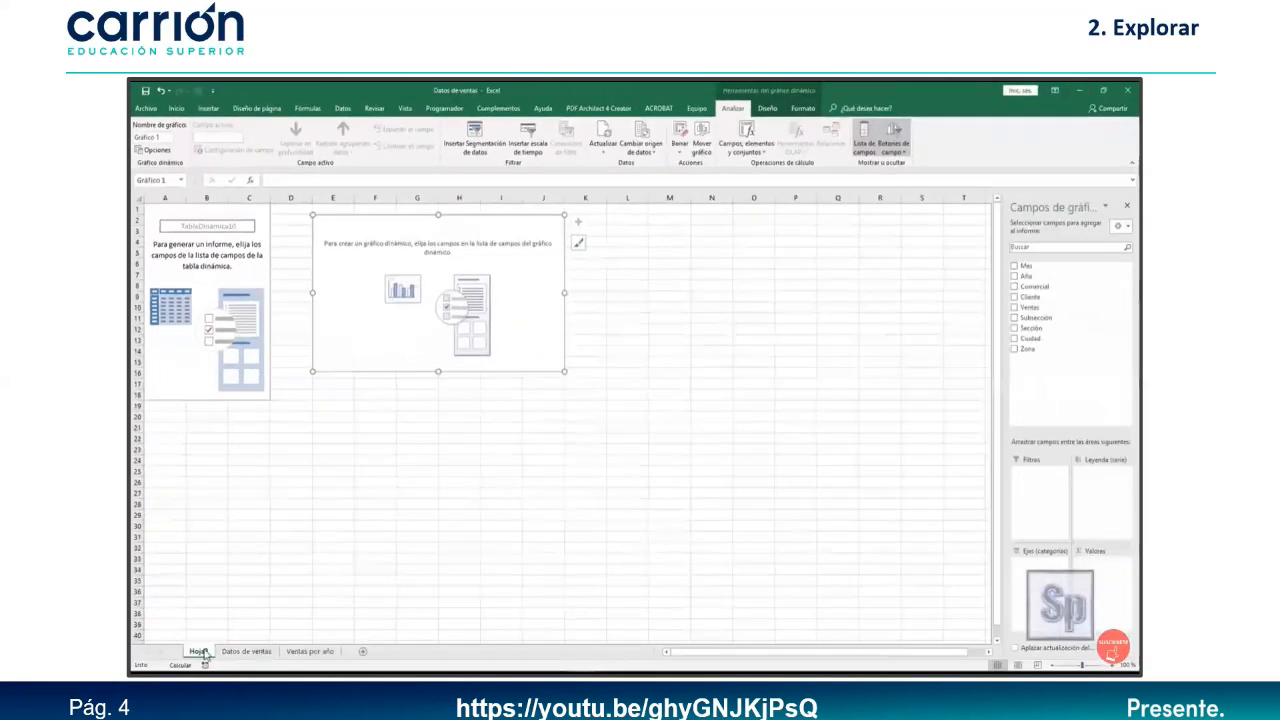
pyautogui.moveTo(333, 654); pyautogui.dragTo(344, 653)
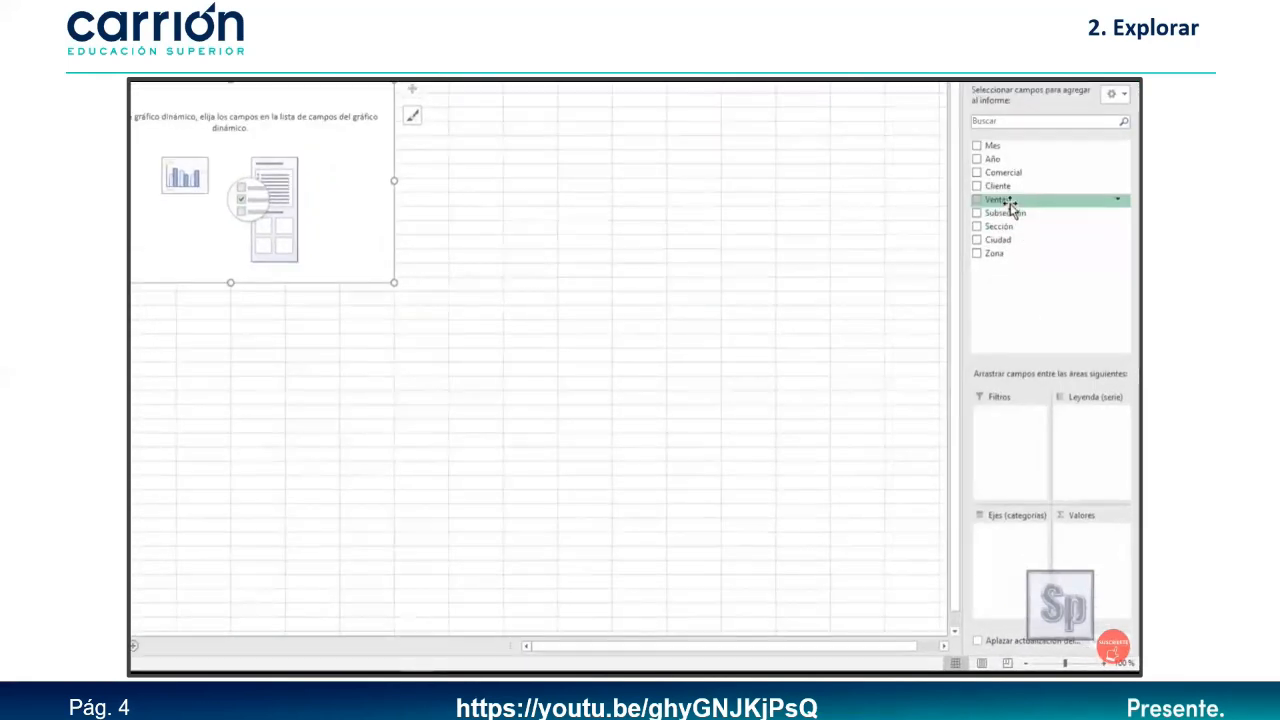
pyautogui.moveTo(1012, 207); pyautogui.dragTo(1088, 568)
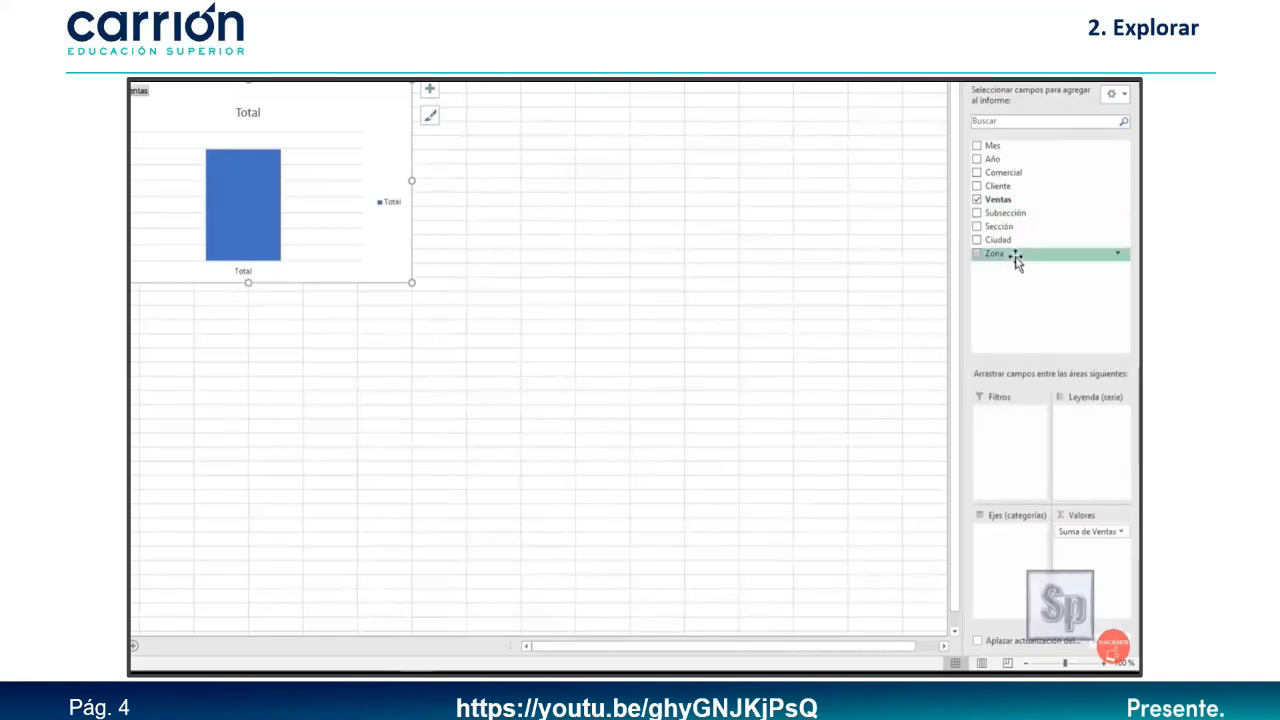
pyautogui.moveTo(998, 253); pyautogui.dragTo(1020, 560)
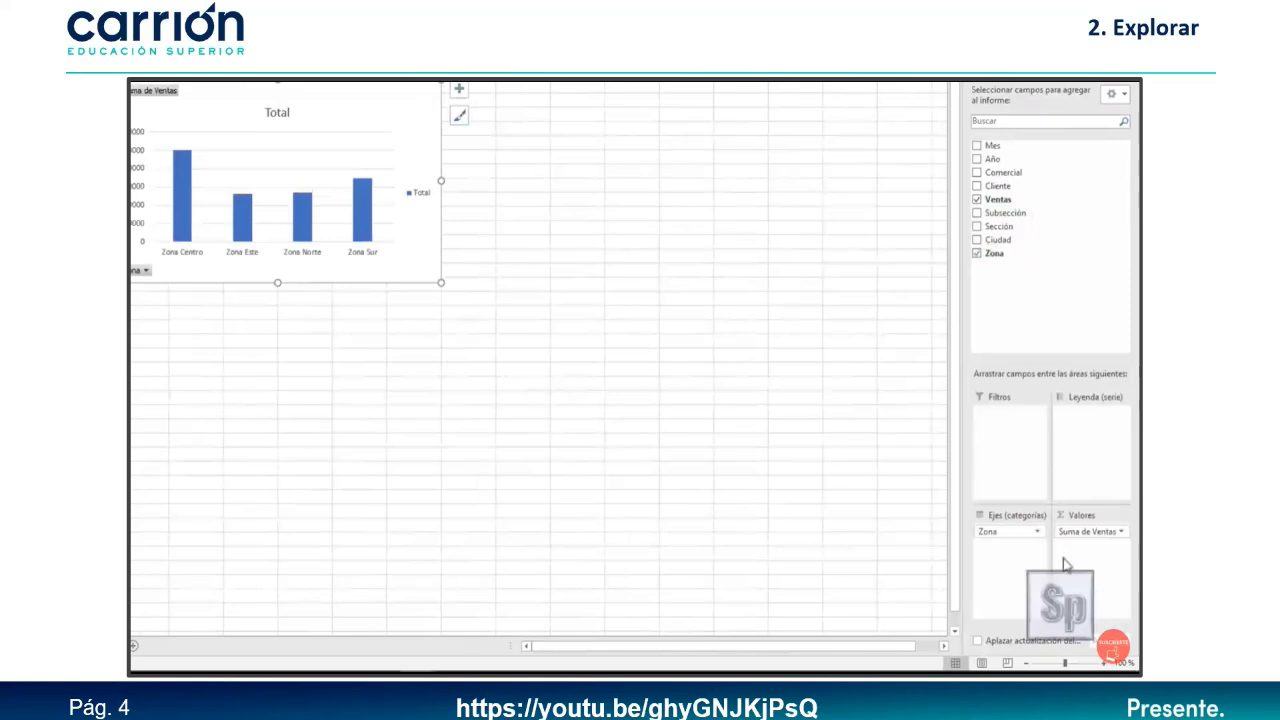
# Format Suma de Ventas in the zone pivot as Contabilidad euros with two decimals.
pyautogui.click(1112, 529)
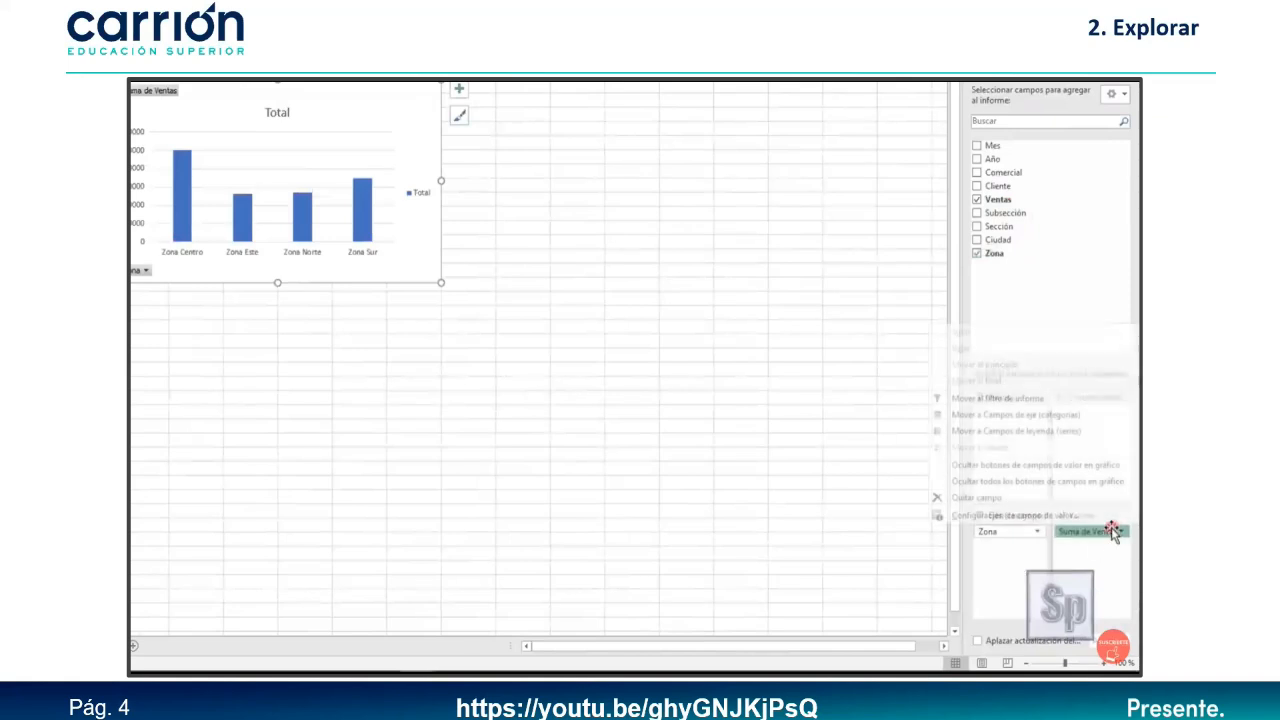
pyautogui.click(1014, 516)
pyautogui.click(523, 310)
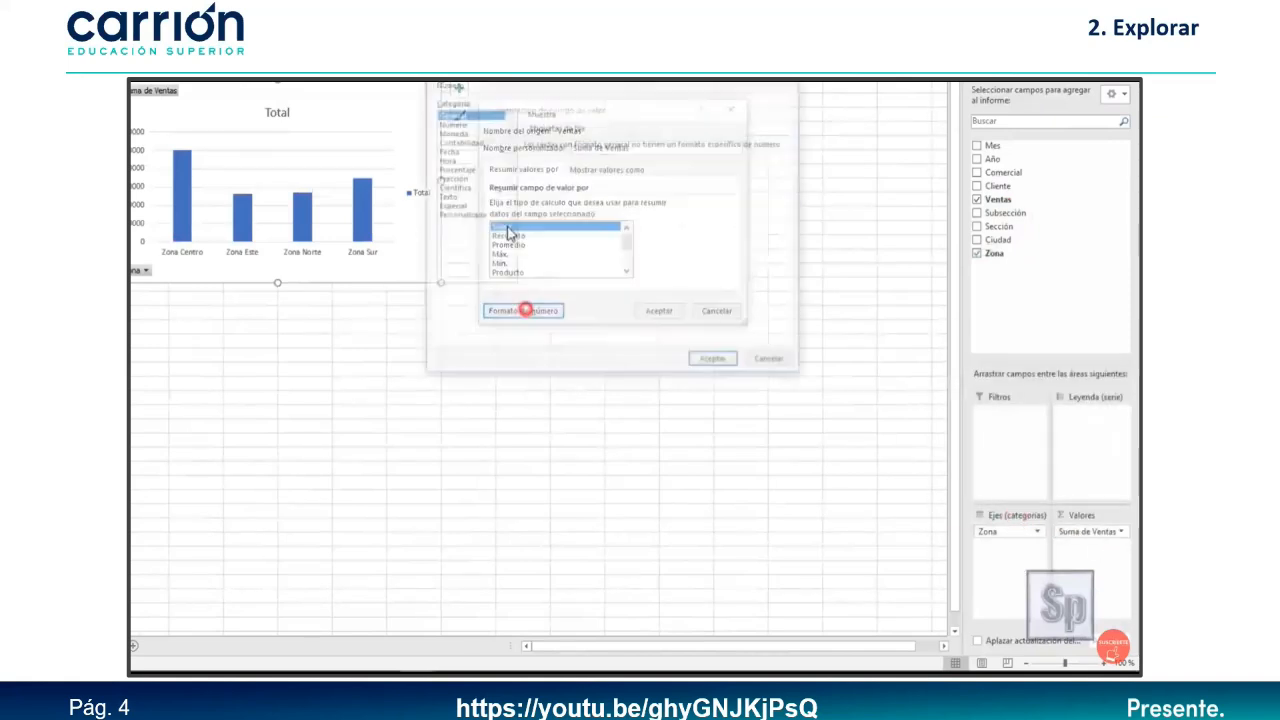
pyautogui.click(452, 141)
pyautogui.click(708, 362)
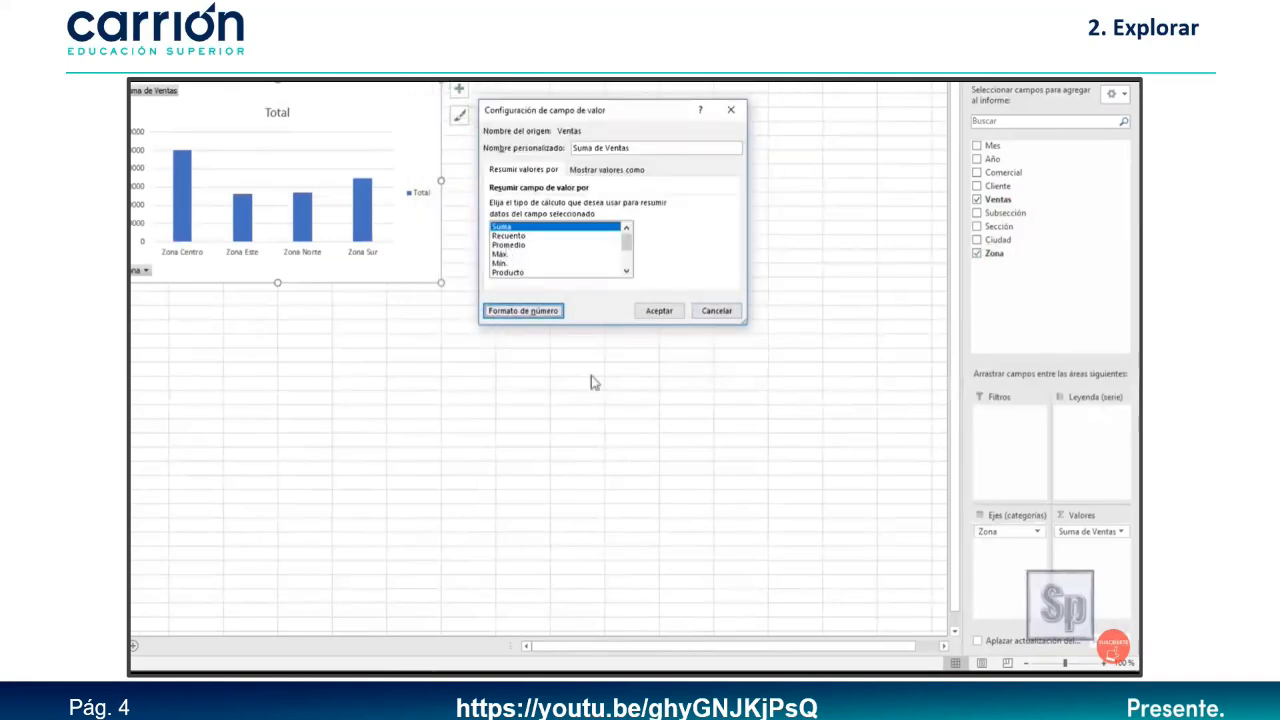
pyautogui.click(659, 310)
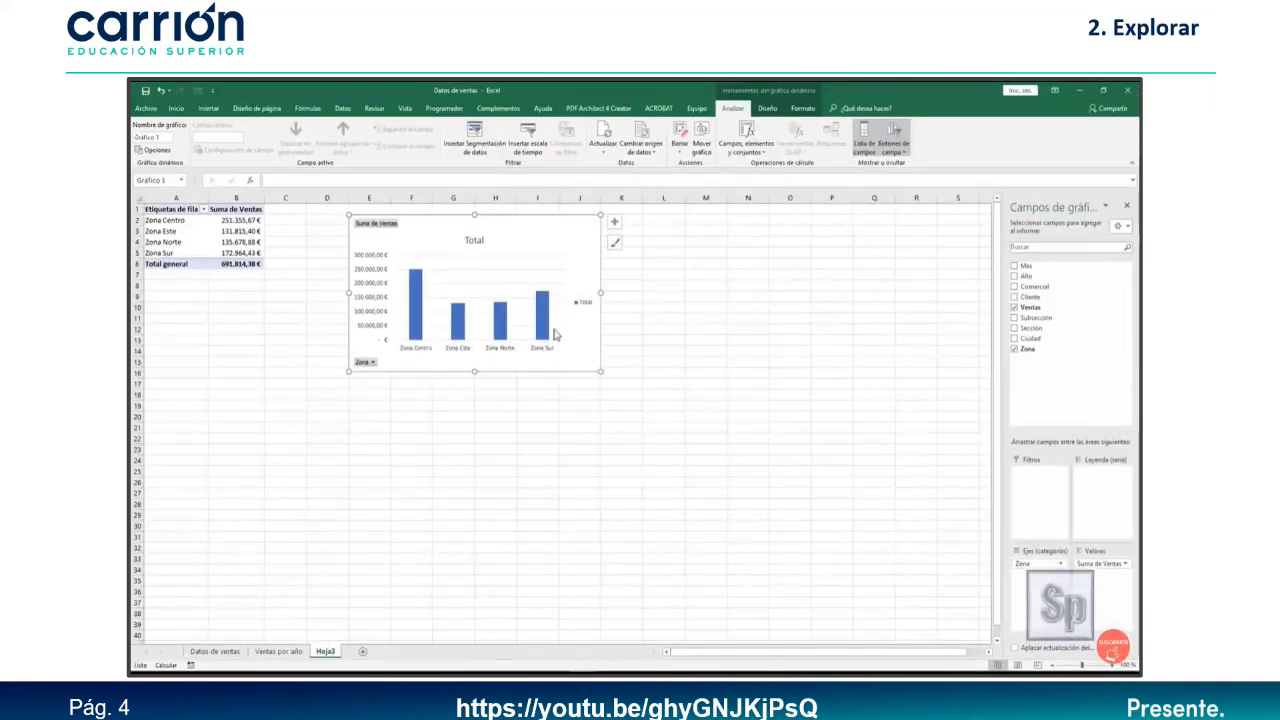
# Change the zone sales chart type to a 3D pie.
pyautogui.click(543, 237)
pyautogui.click(771, 108)
pyautogui.click(895, 174)
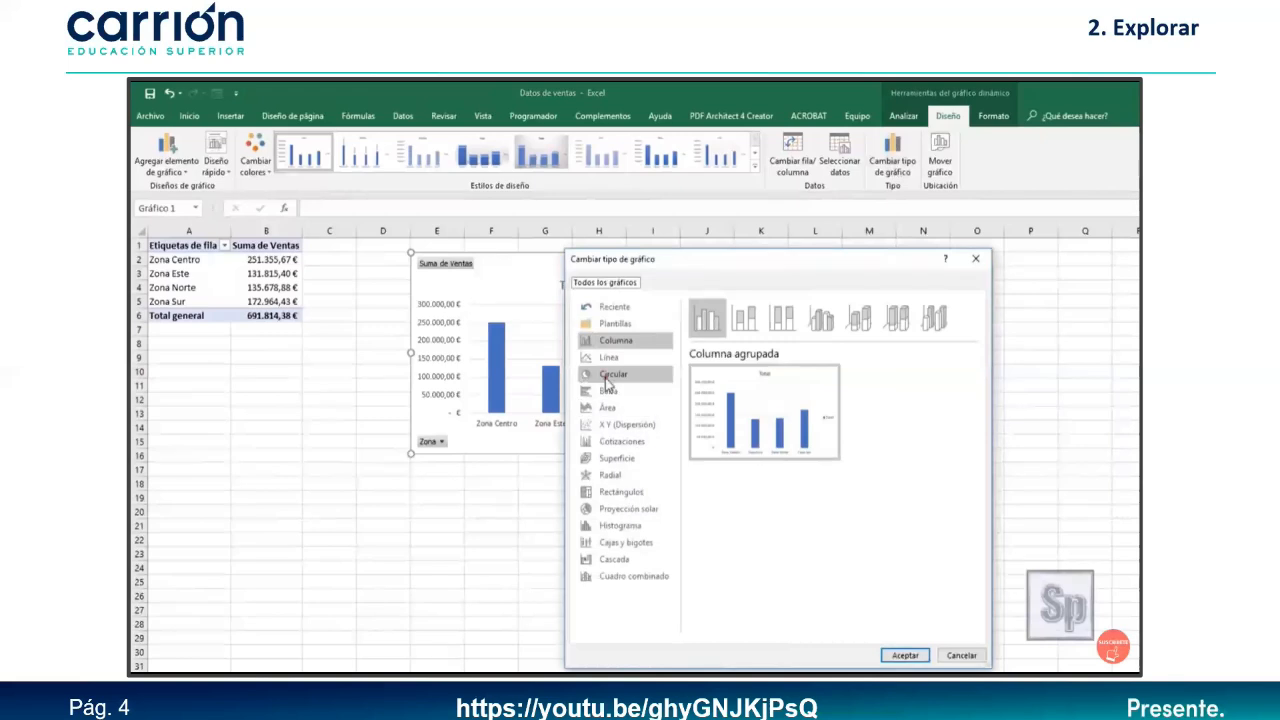
pyautogui.click(606, 377)
pyautogui.click(745, 318)
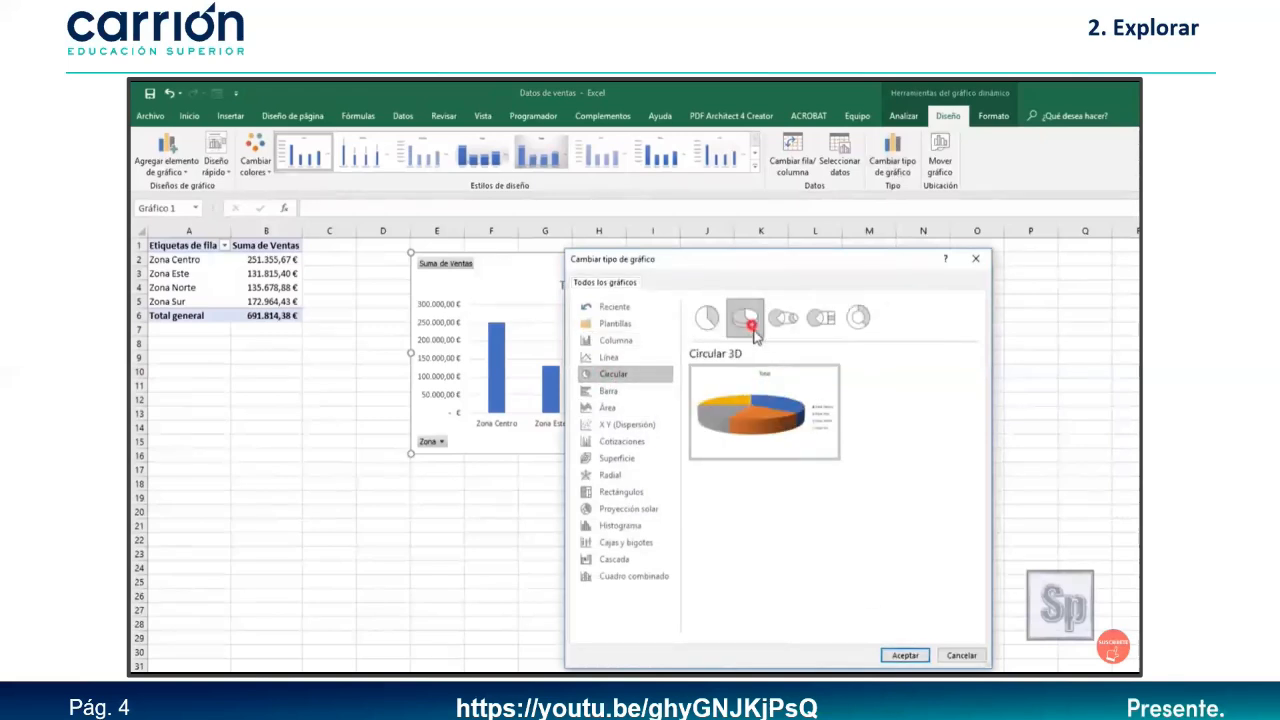
pyautogui.click(905, 656)
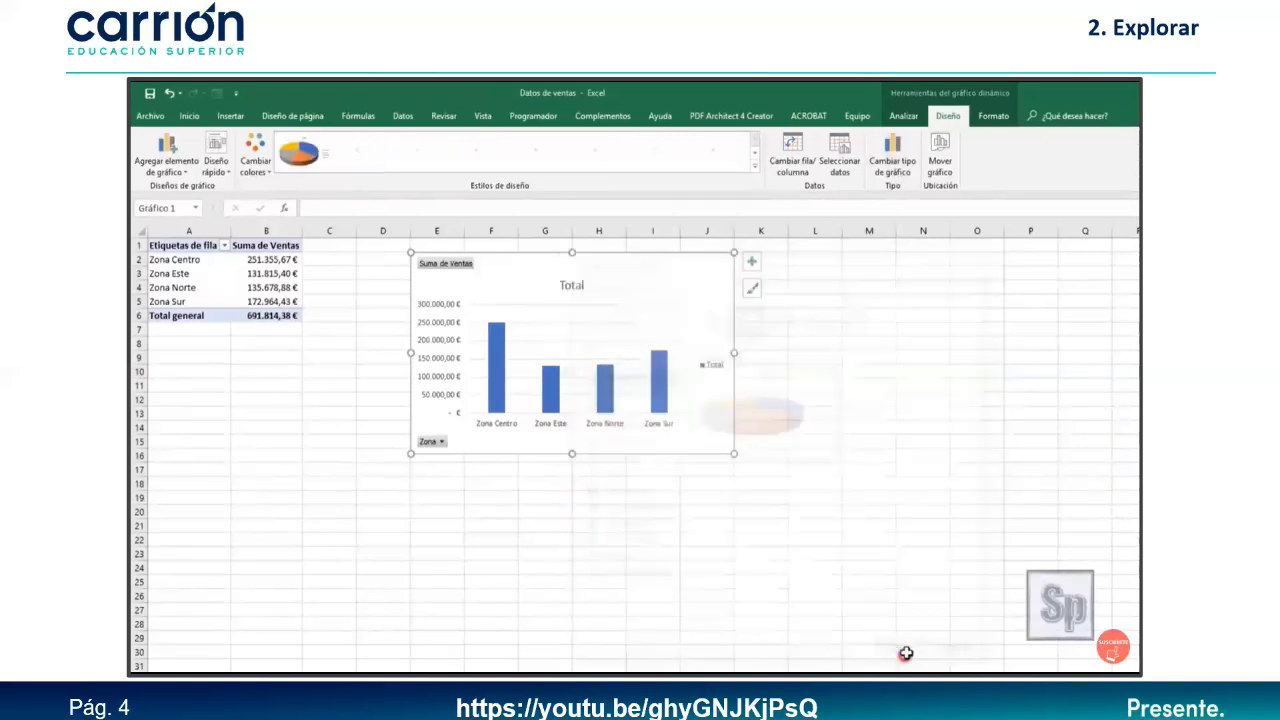
# Apply a new palette and grey-background style, remove the data labels, and enlarge the pie.
pyautogui.click(256, 163)
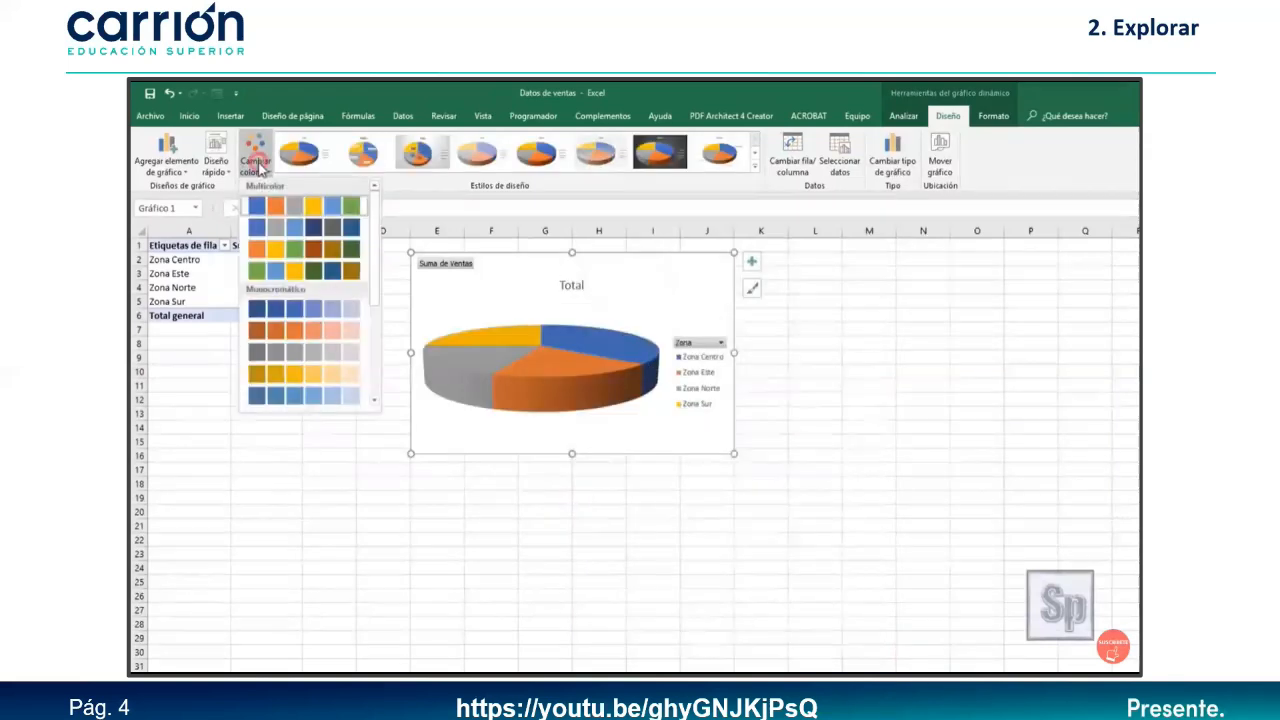
pyautogui.click(283, 270)
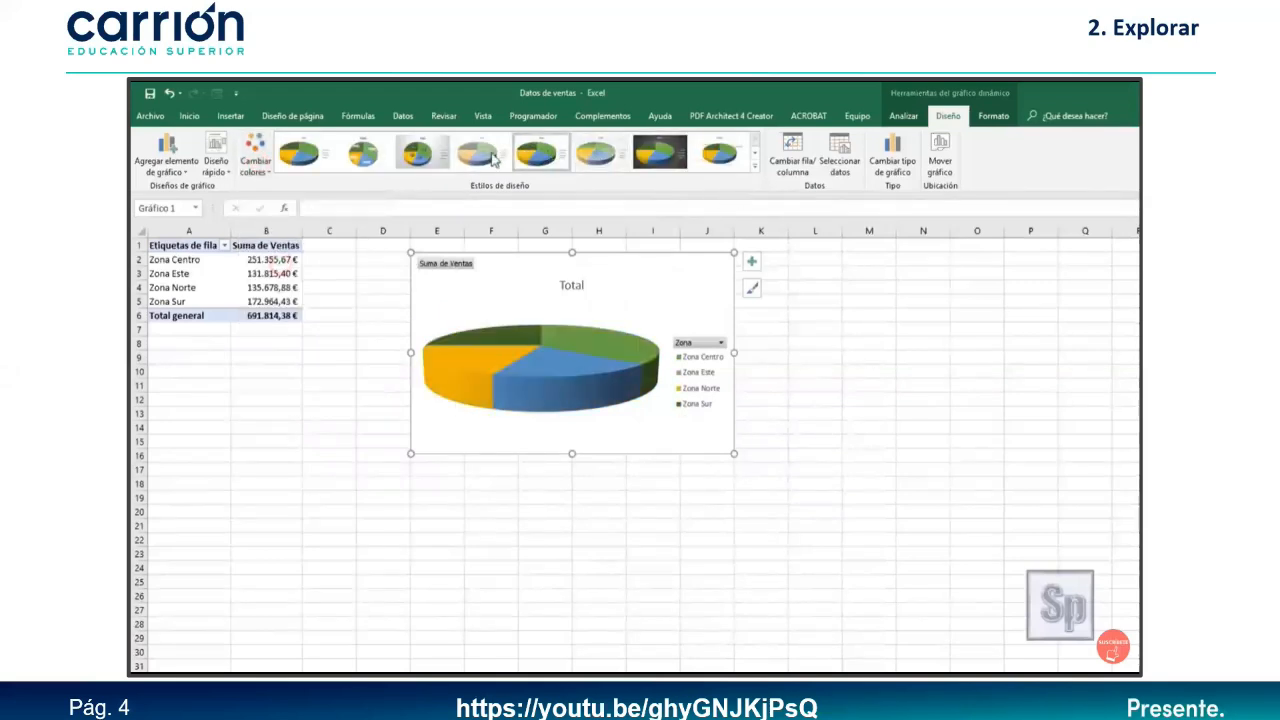
pyautogui.click(425, 155)
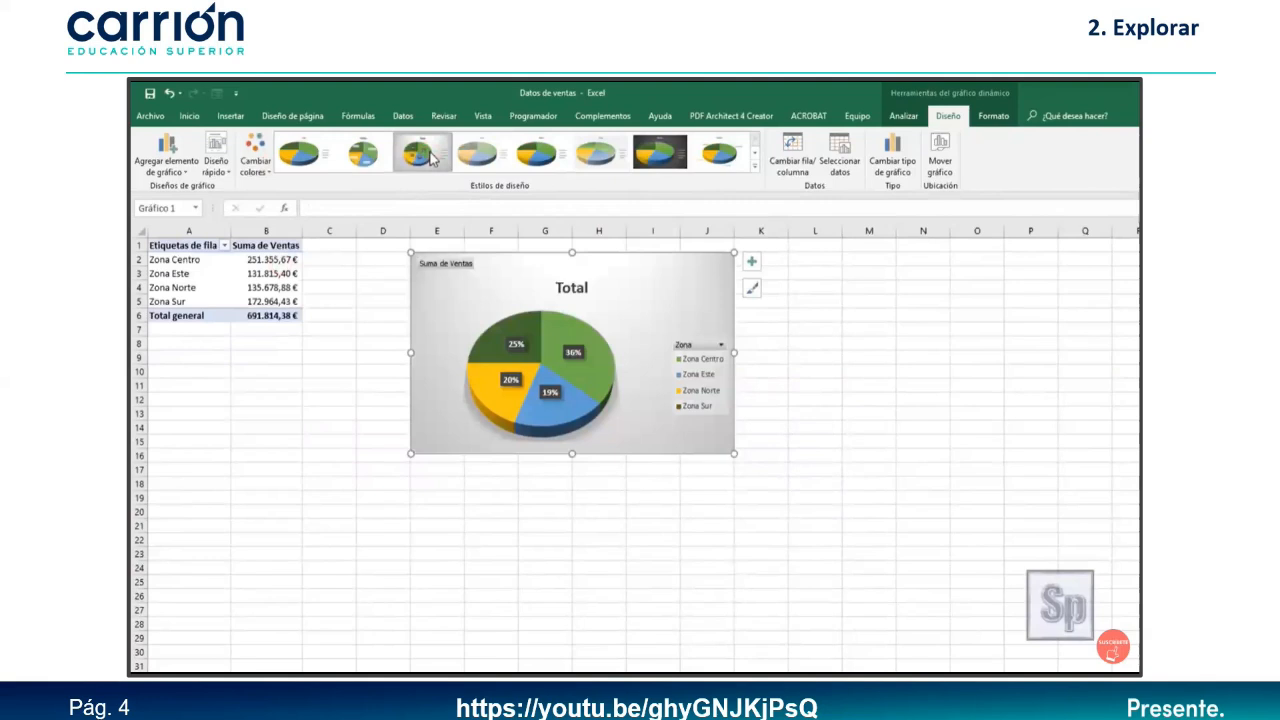
pyautogui.click(751, 261)
pyautogui.click(783, 292)
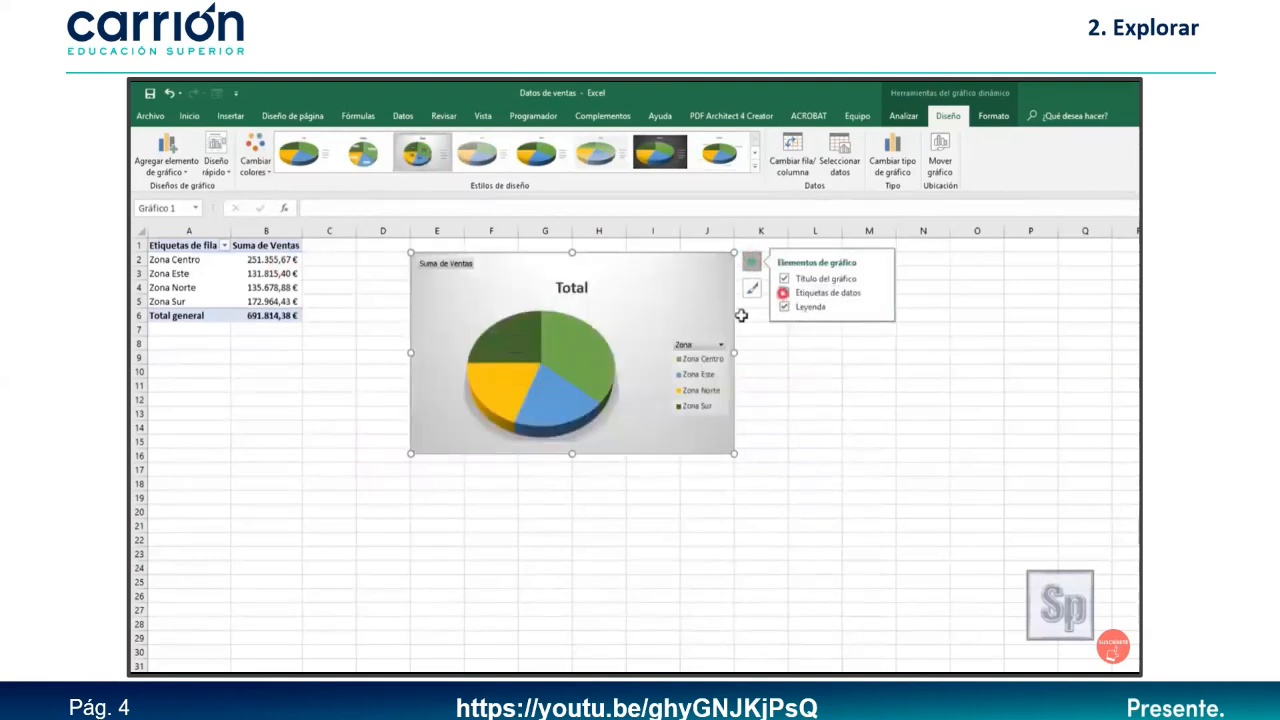
pyautogui.moveTo(737, 352); pyautogui.dragTo(757, 352)
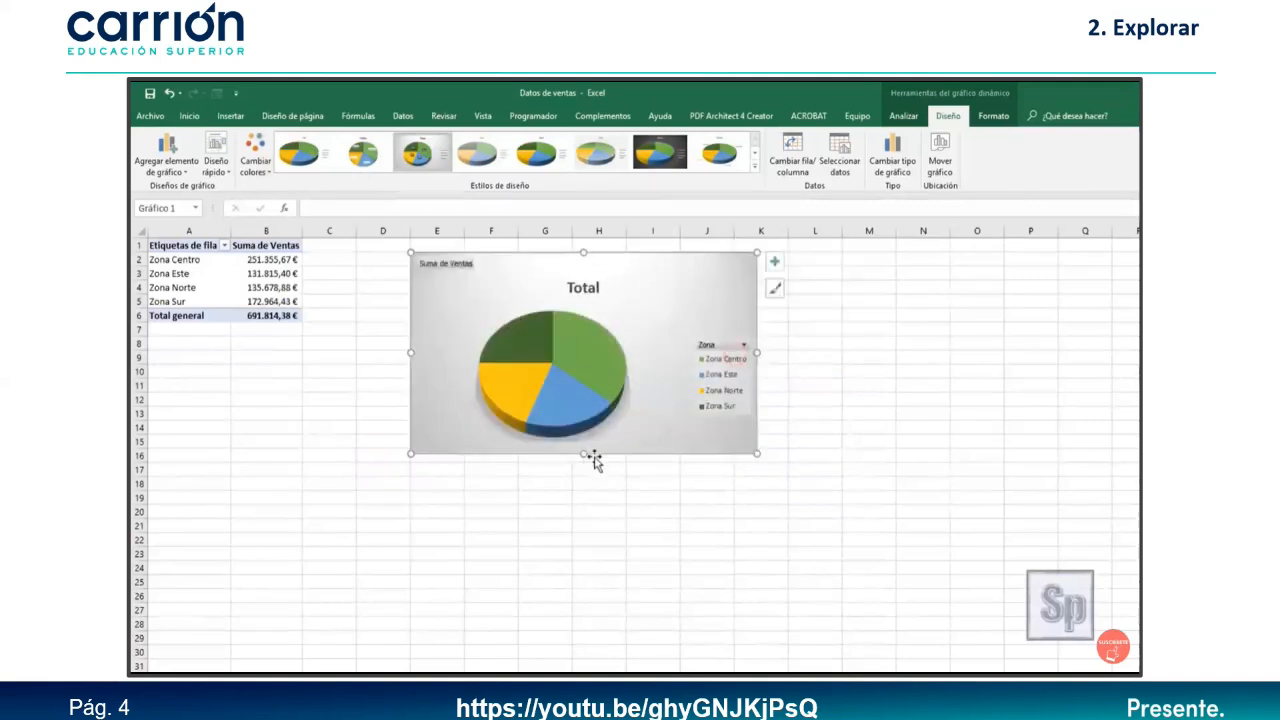
pyautogui.moveTo(583, 458); pyautogui.dragTo(583, 481)
pyautogui.click(695, 319)
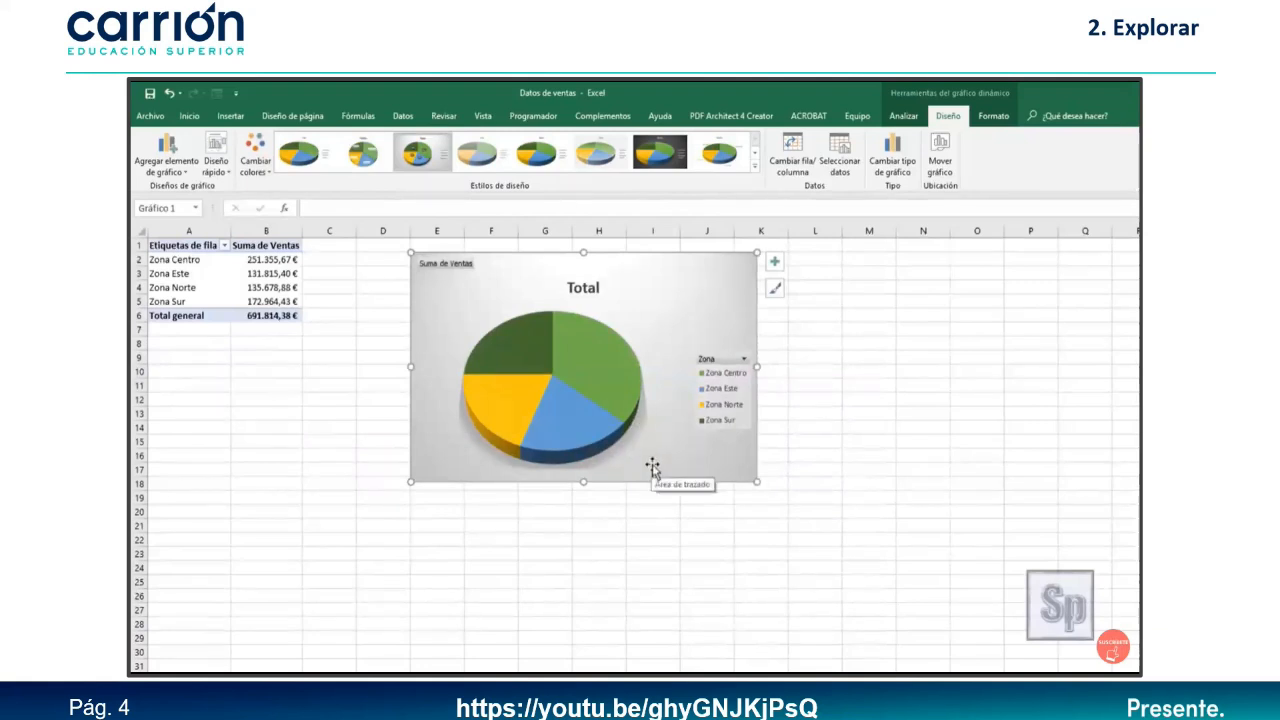
# Rename the Hoja3 sheet and the chart title to 'Ventas por zona'.
pyautogui.click(382, 646)
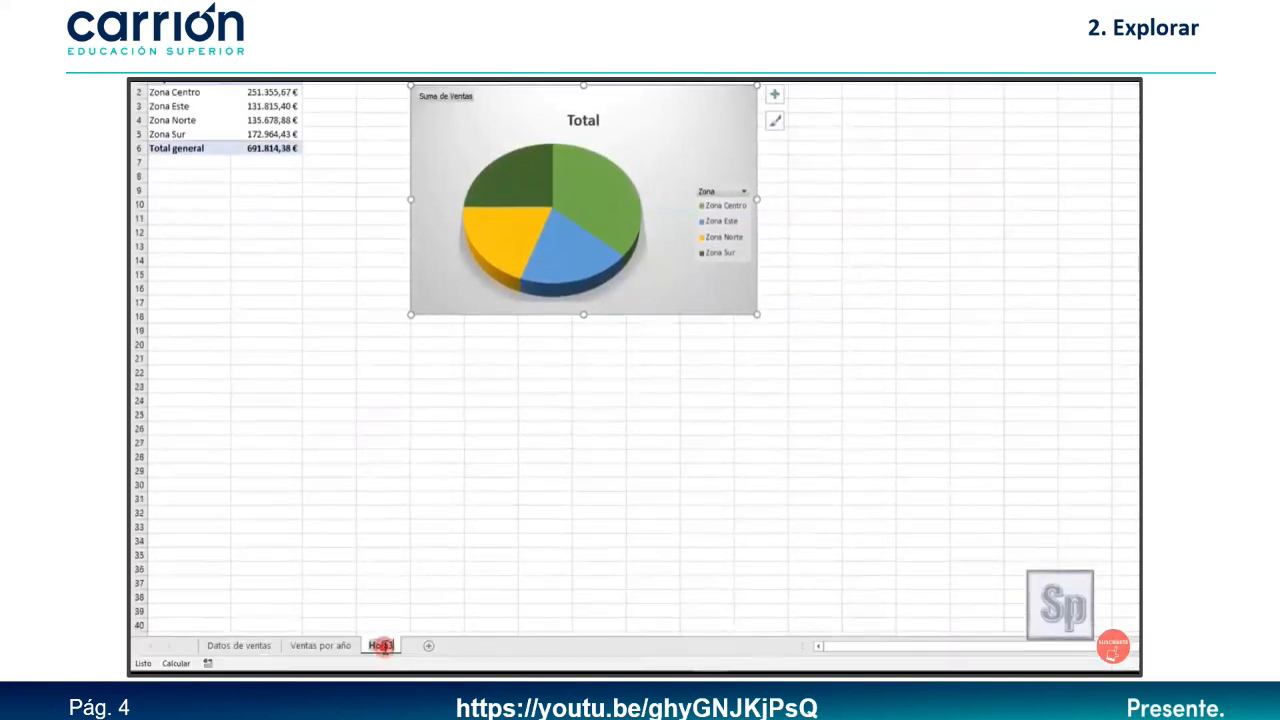
pyautogui.write('Ventas por ')
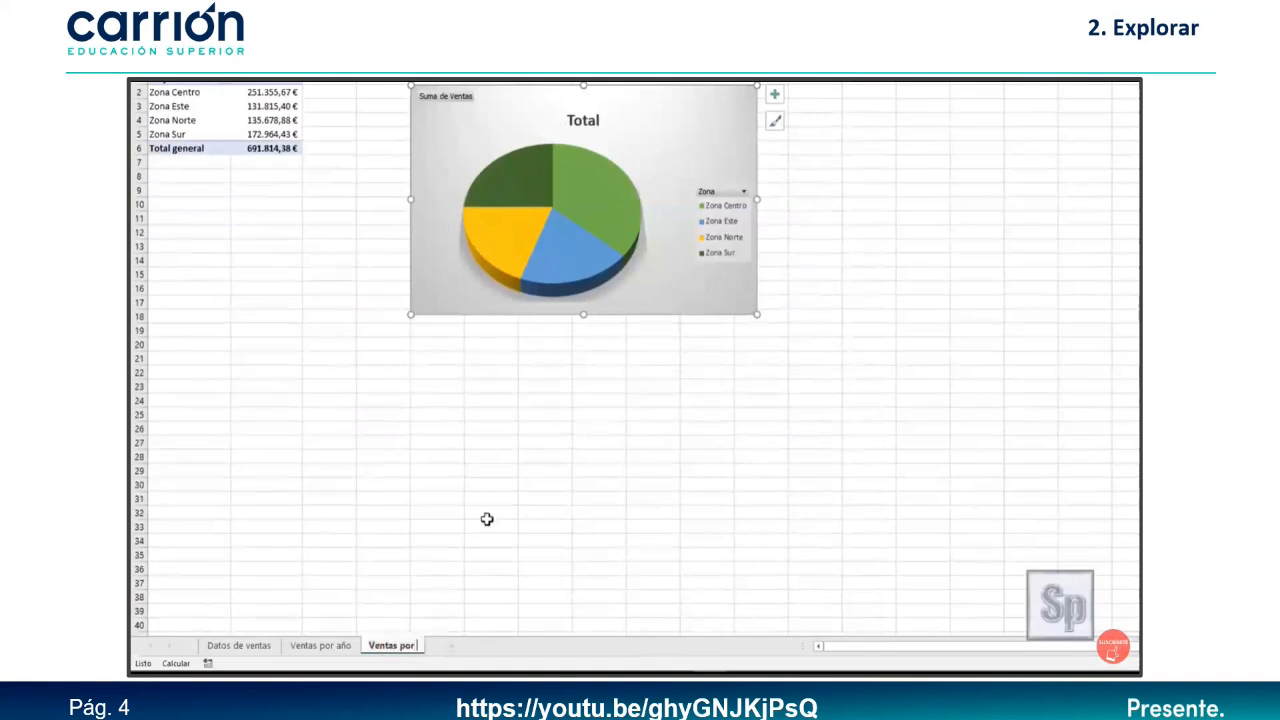
pyautogui.write('zona')
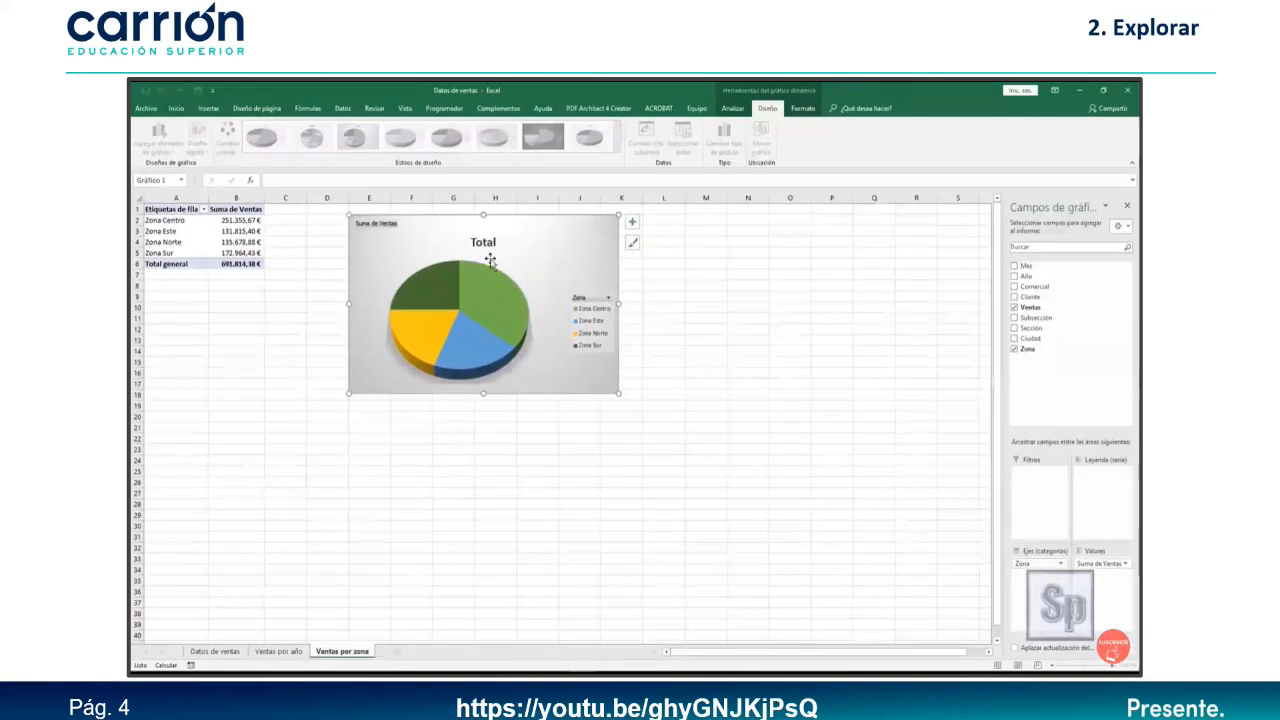
pyautogui.click(489, 249)
pyautogui.doubleClick(490, 242)
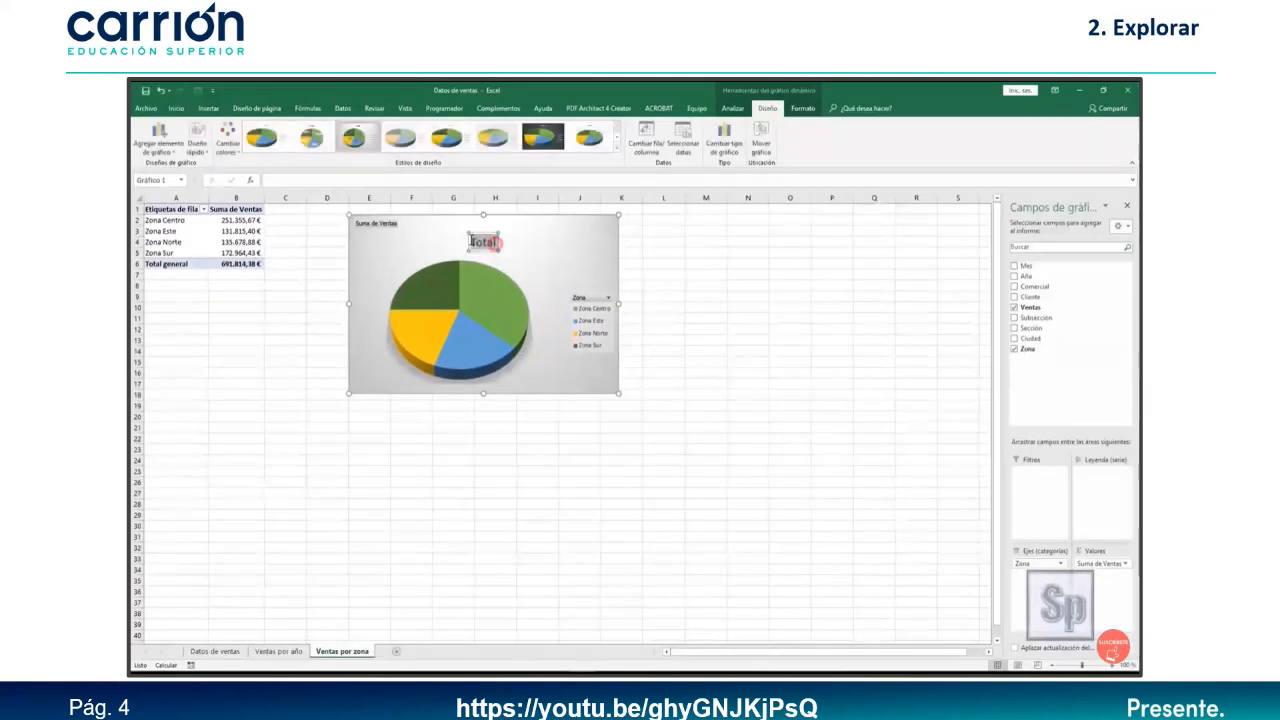
pyautogui.write('Ve')
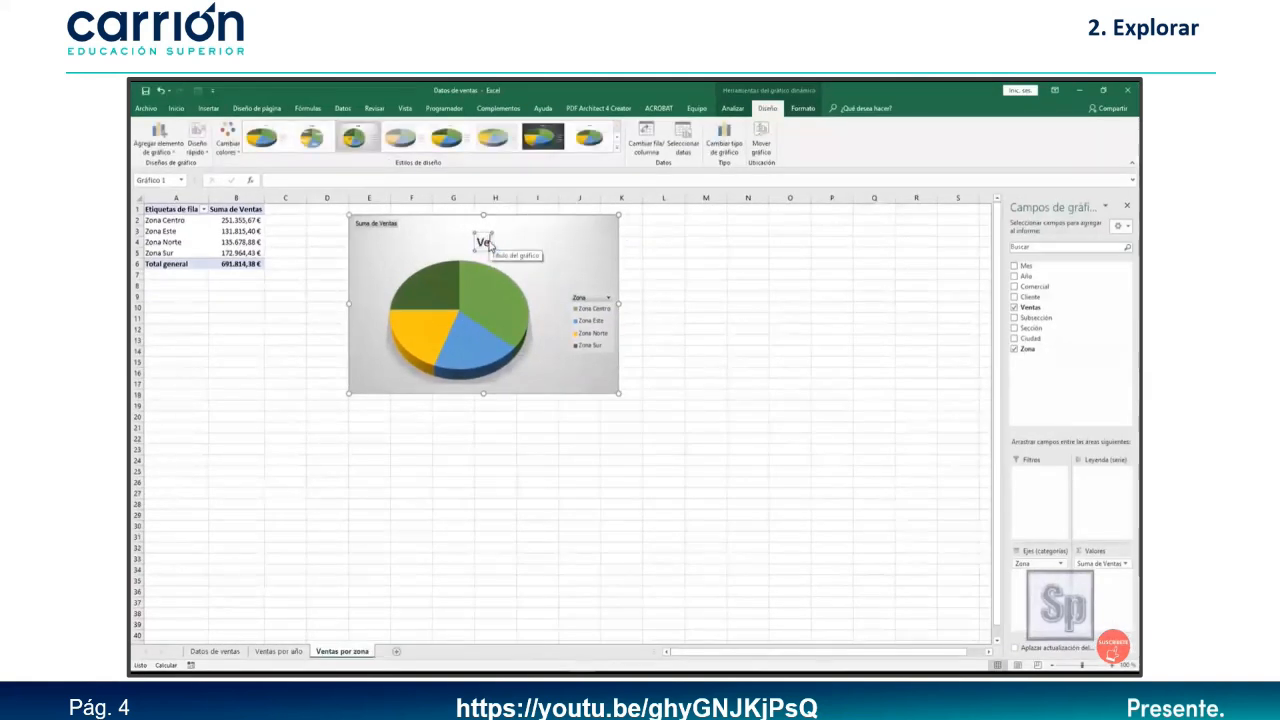
pyautogui.write('ntas por zona')
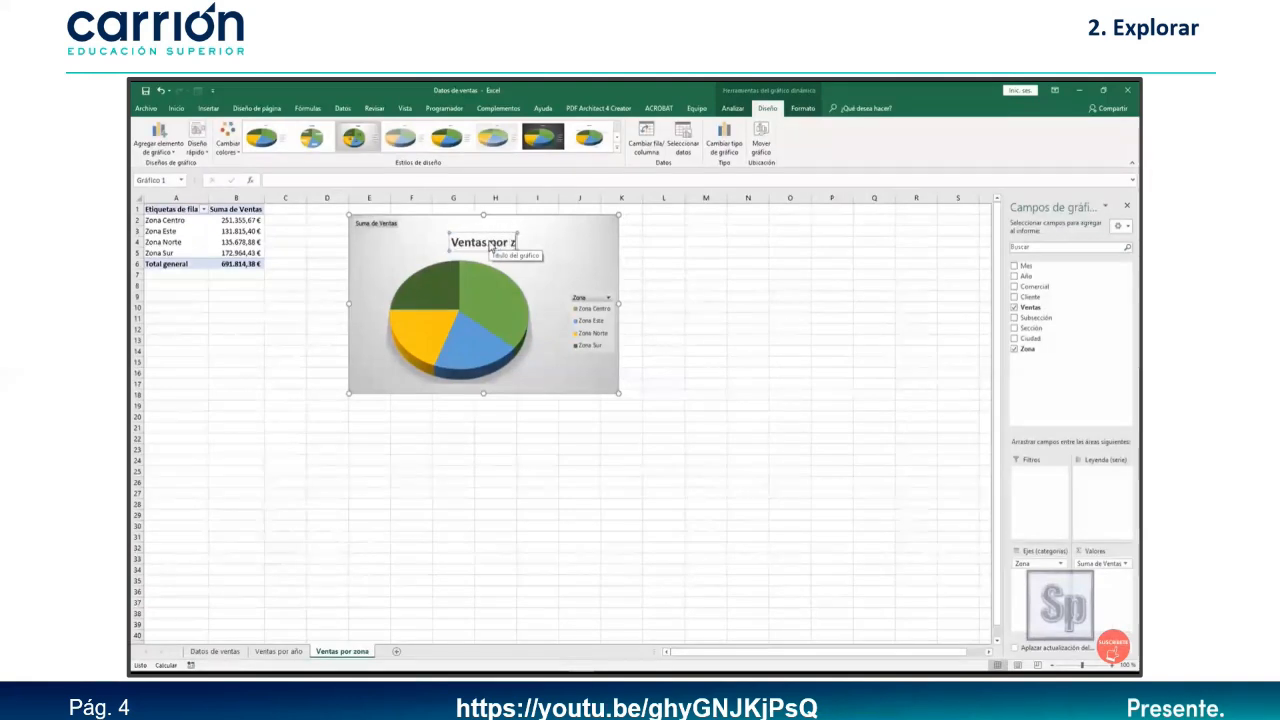
pyautogui.click(572, 252)
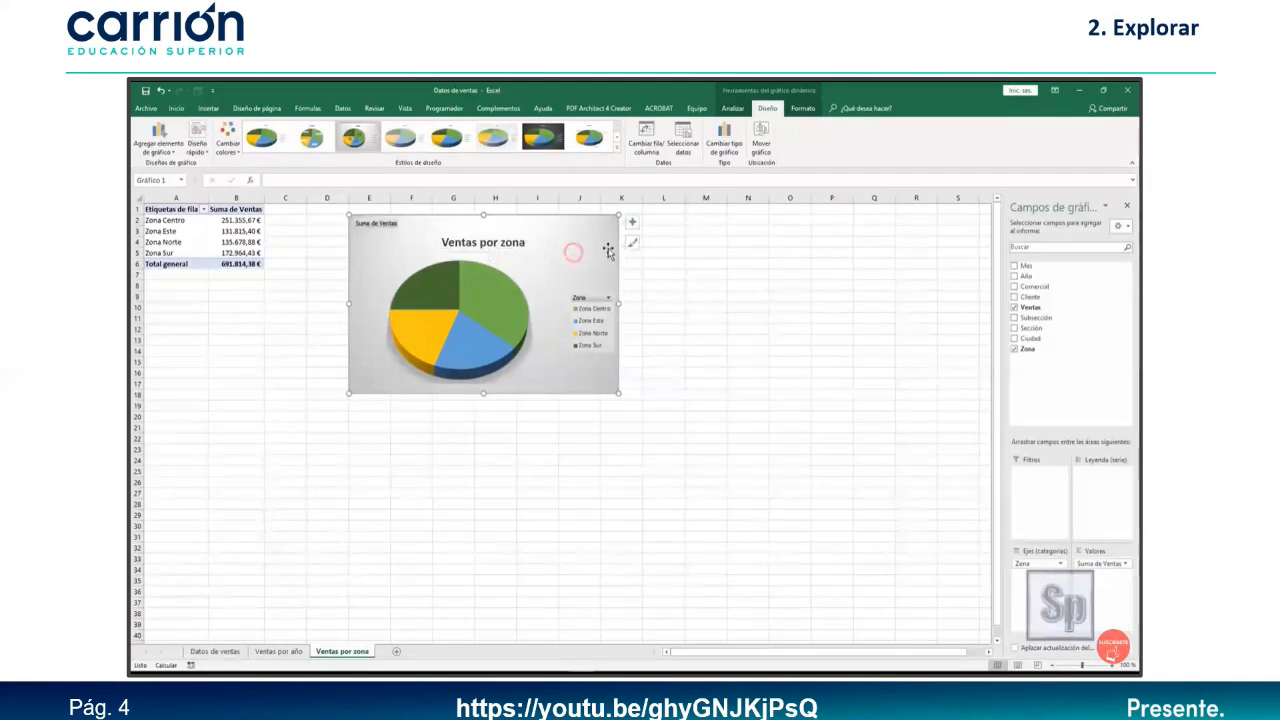
# Review the pie chart's element, style and colour options.
pyautogui.click(633, 224)
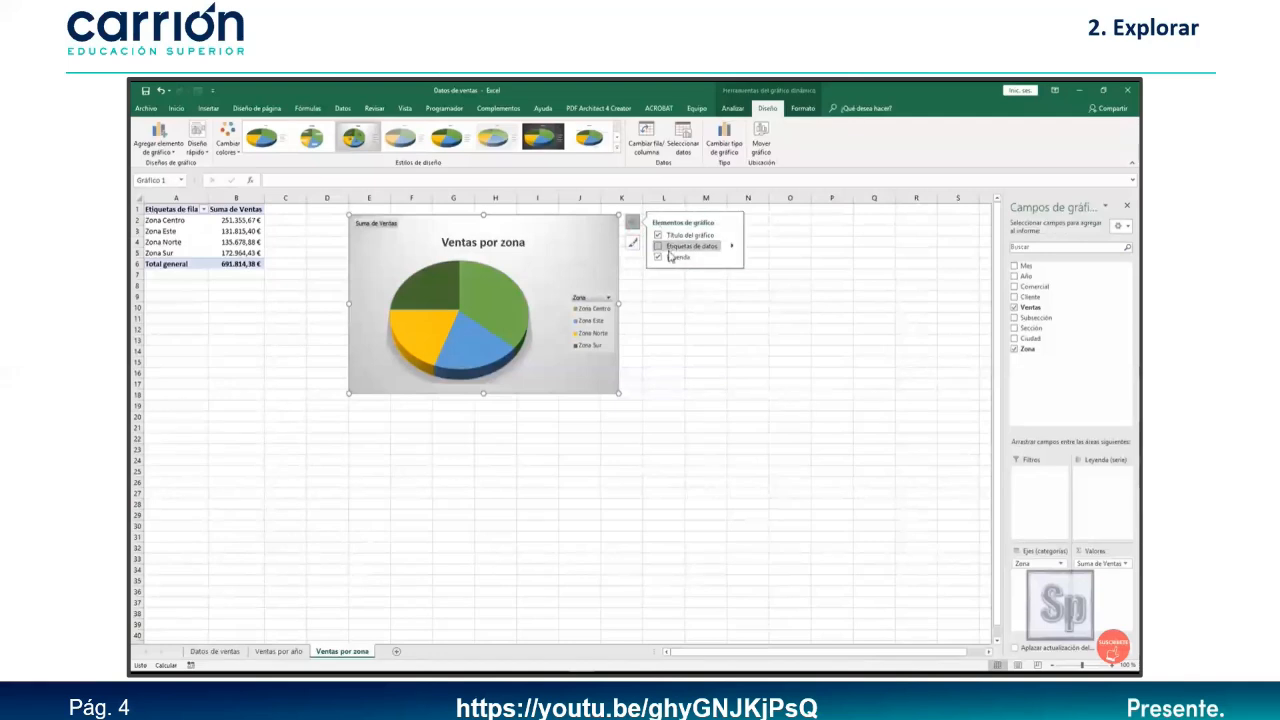
pyautogui.click(632, 221)
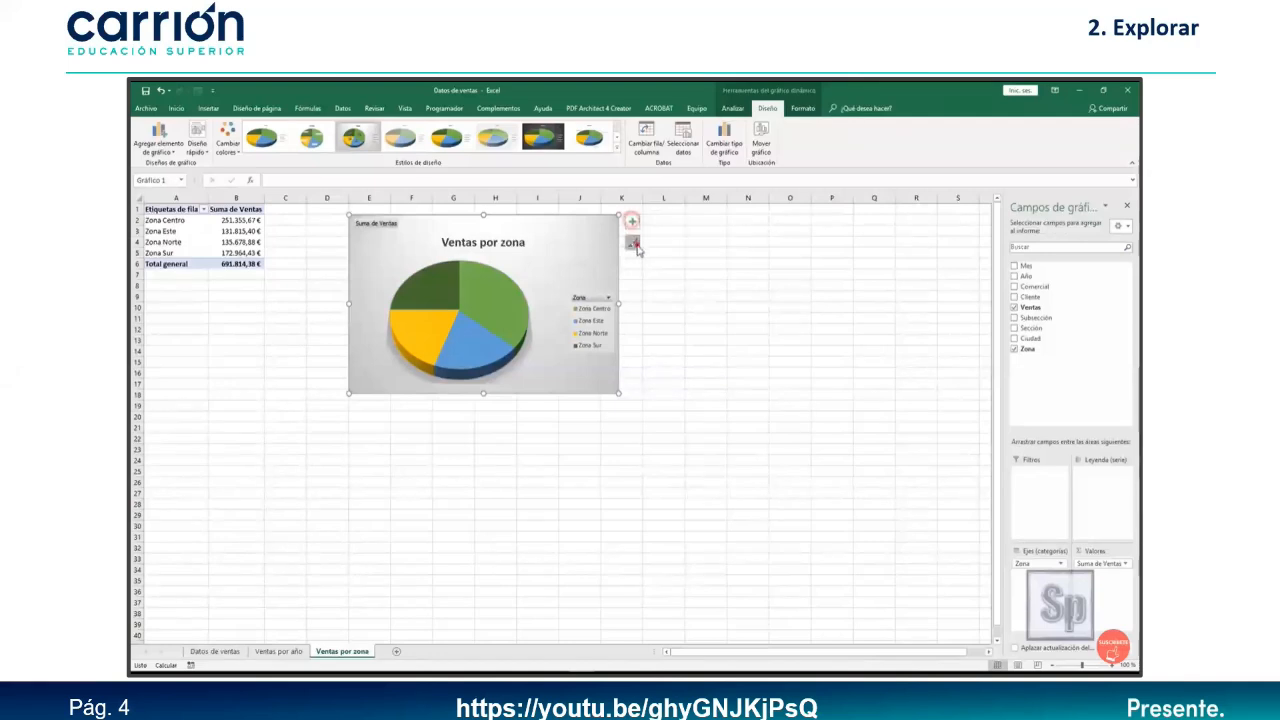
pyautogui.click(632, 243)
pyautogui.moveTo(758, 290)
pyautogui.mouseDown()
pyautogui.moveTo(763, 402)
pyautogui.moveTo(745, 276)
pyautogui.mouseUp()
pyautogui.click(689, 243)
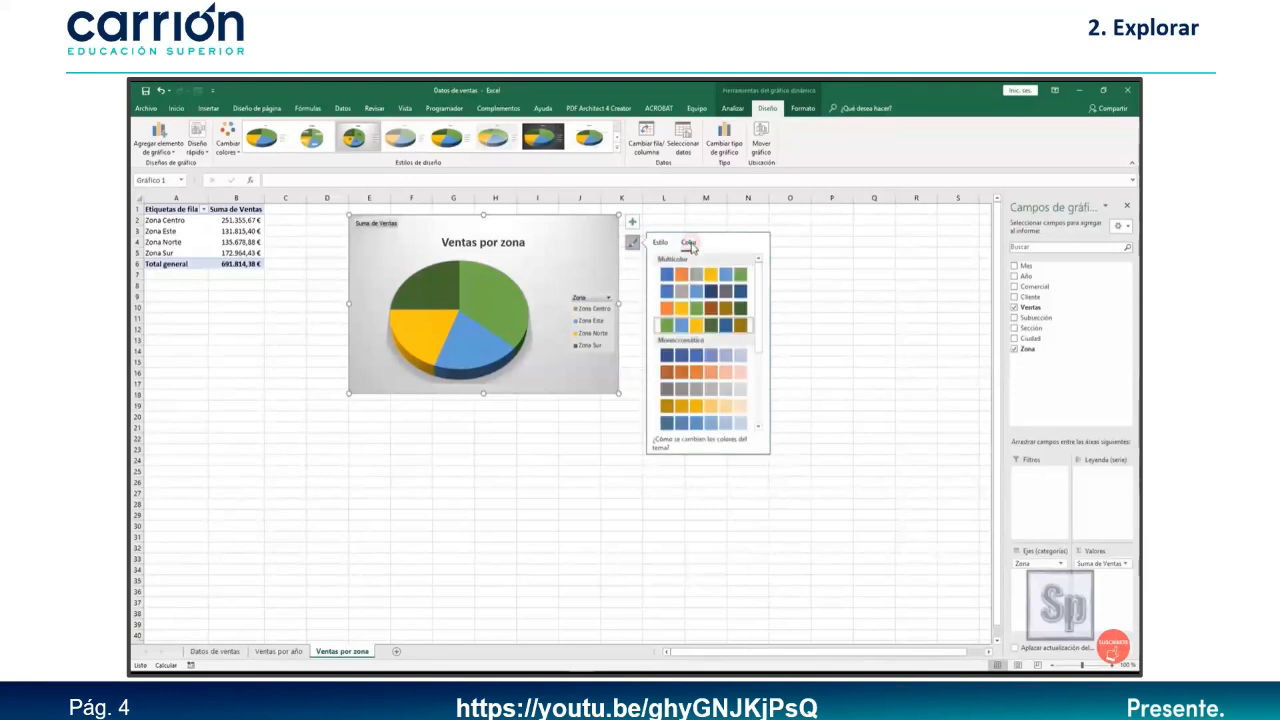
pyautogui.click(660, 243)
pyautogui.click(633, 284)
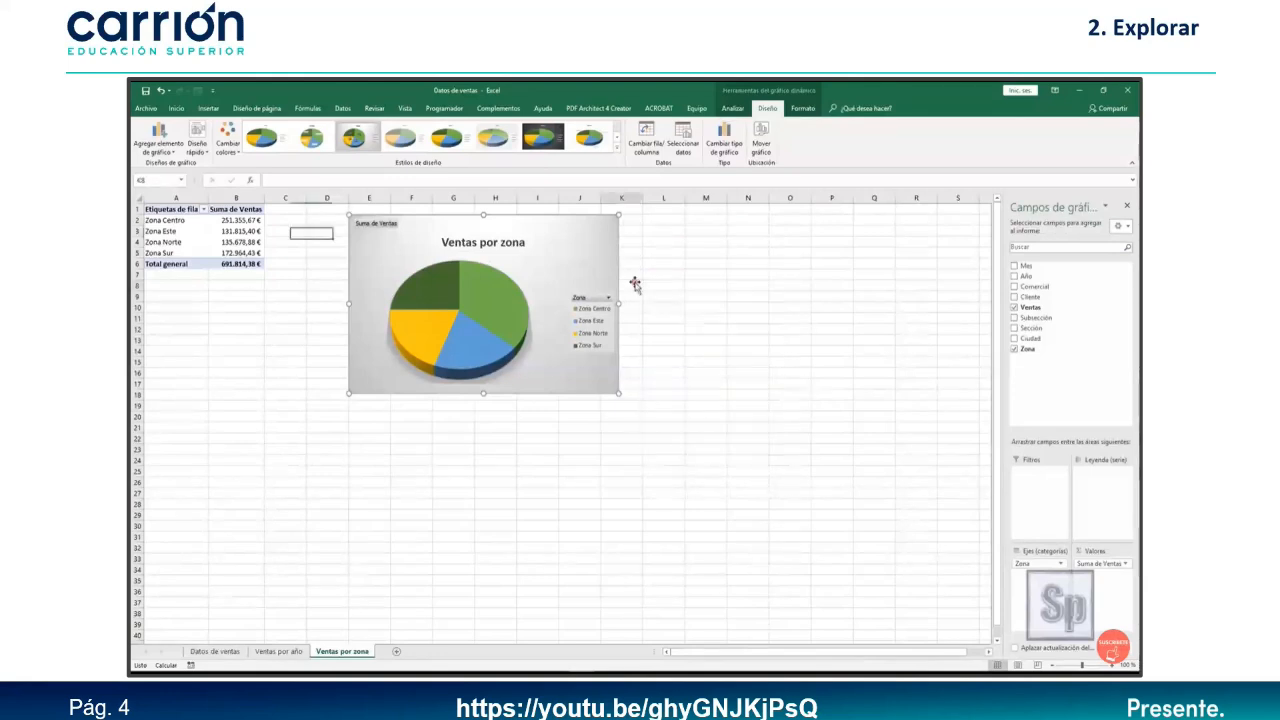
# Deselect the pie chart and return to a cell in the Datos de ventas table.
pyautogui.click(597, 482)
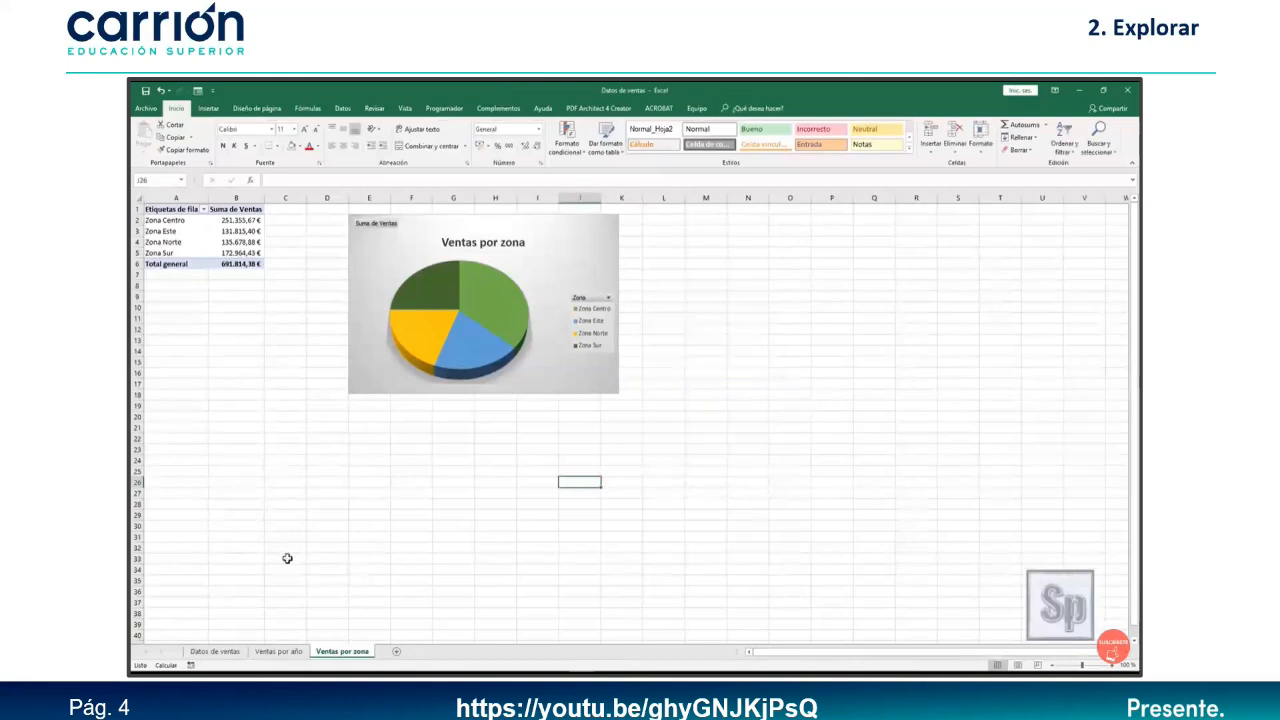
pyautogui.click(226, 653)
pyautogui.click(411, 366)
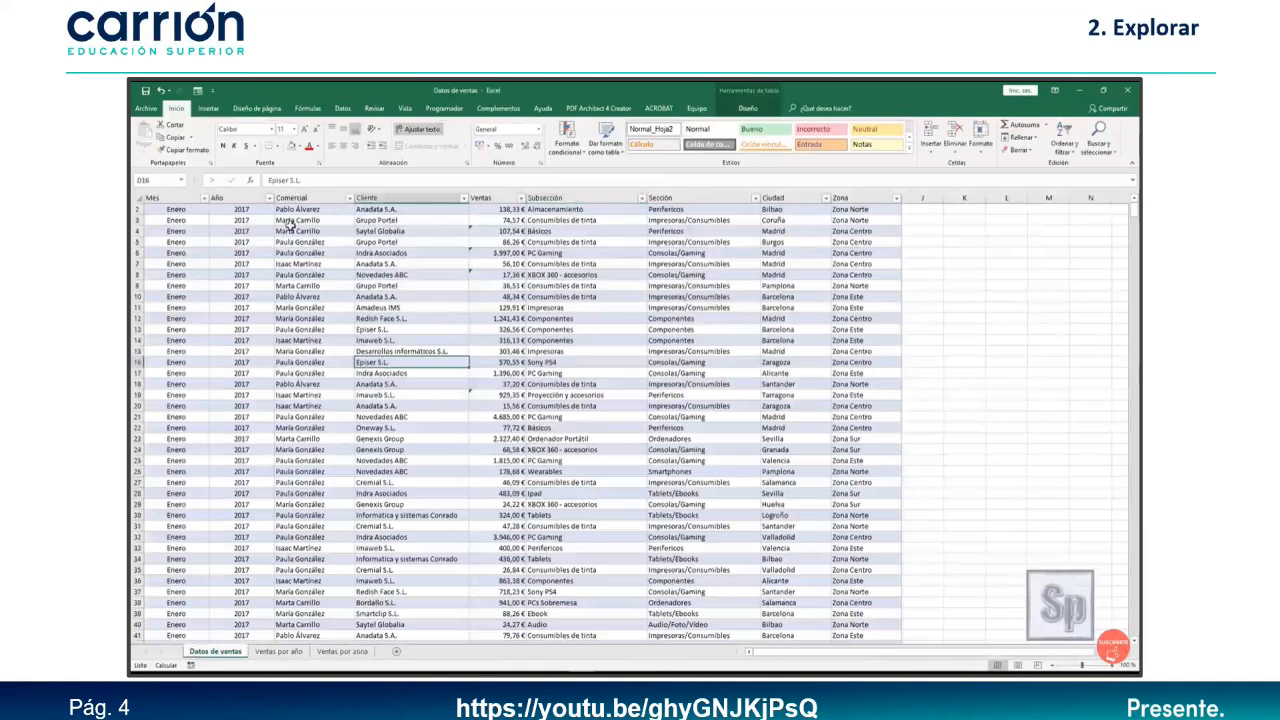
# Insert a pivot chart on a new sheet after Ventas por zona, summing Ventas by Sección.
pyautogui.click(208, 108)
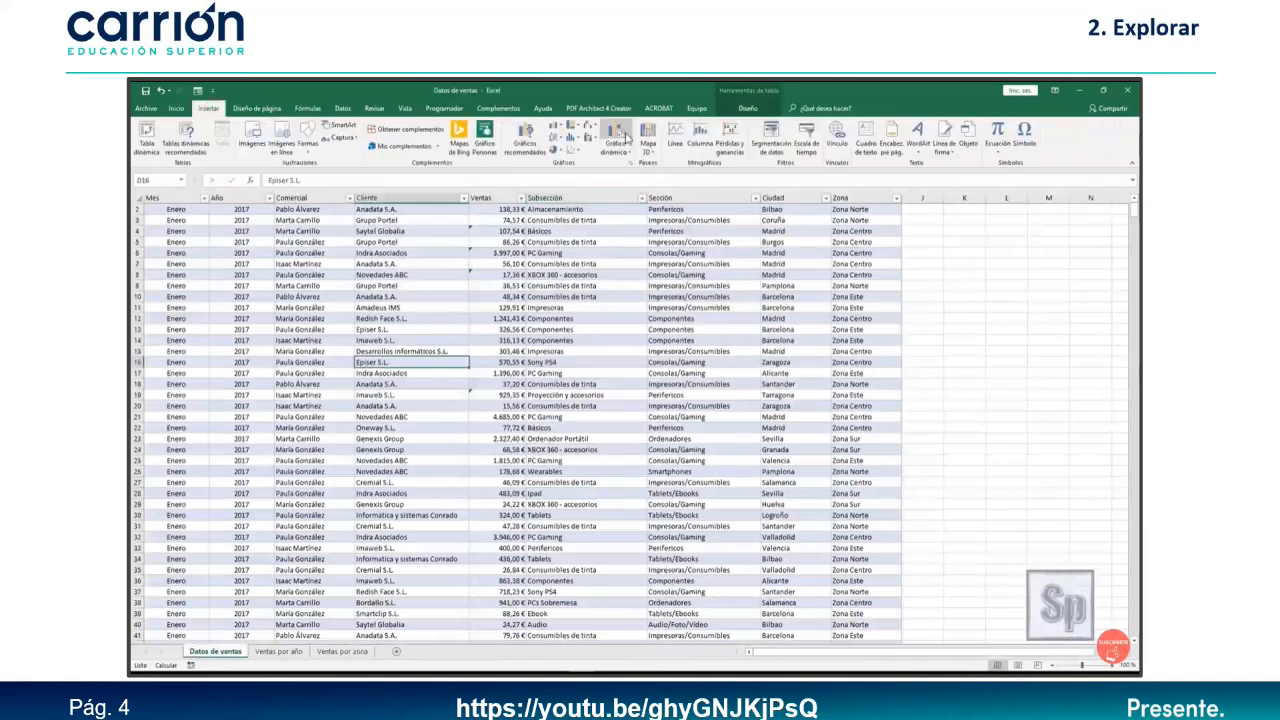
pyautogui.click(619, 130)
pyautogui.click(767, 401)
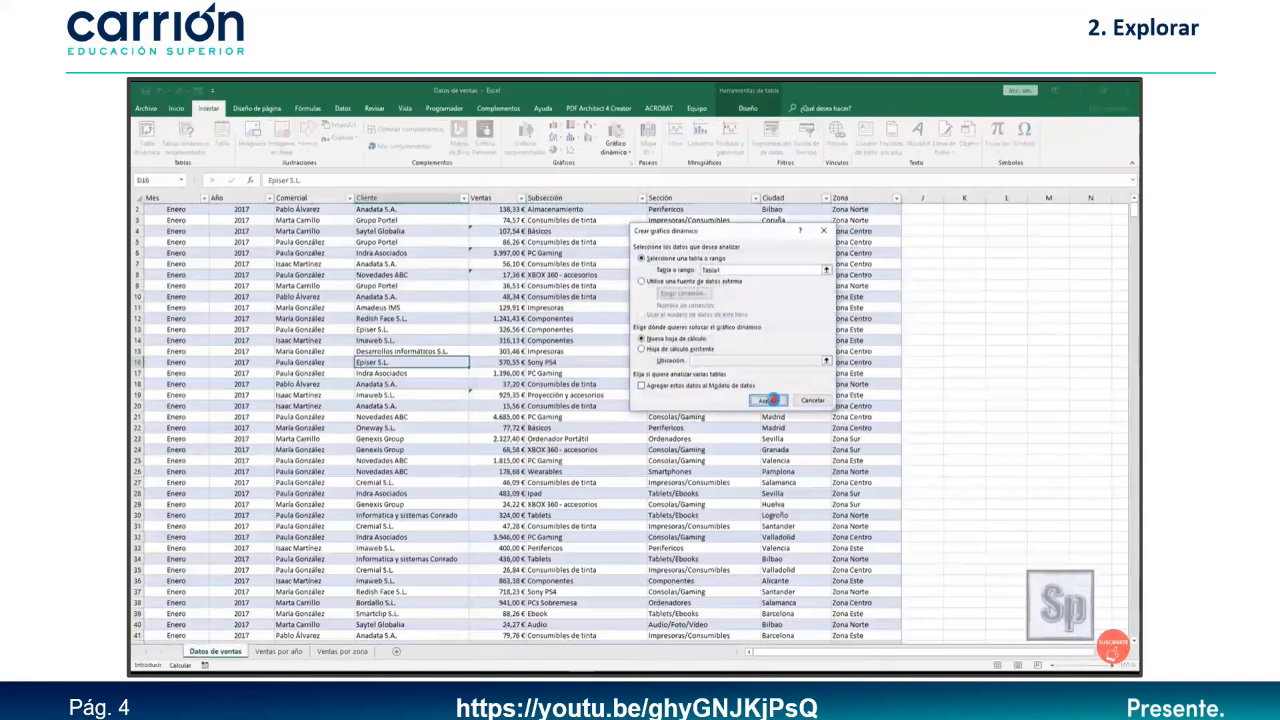
pyautogui.moveTo(205, 652); pyautogui.dragTo(410, 657)
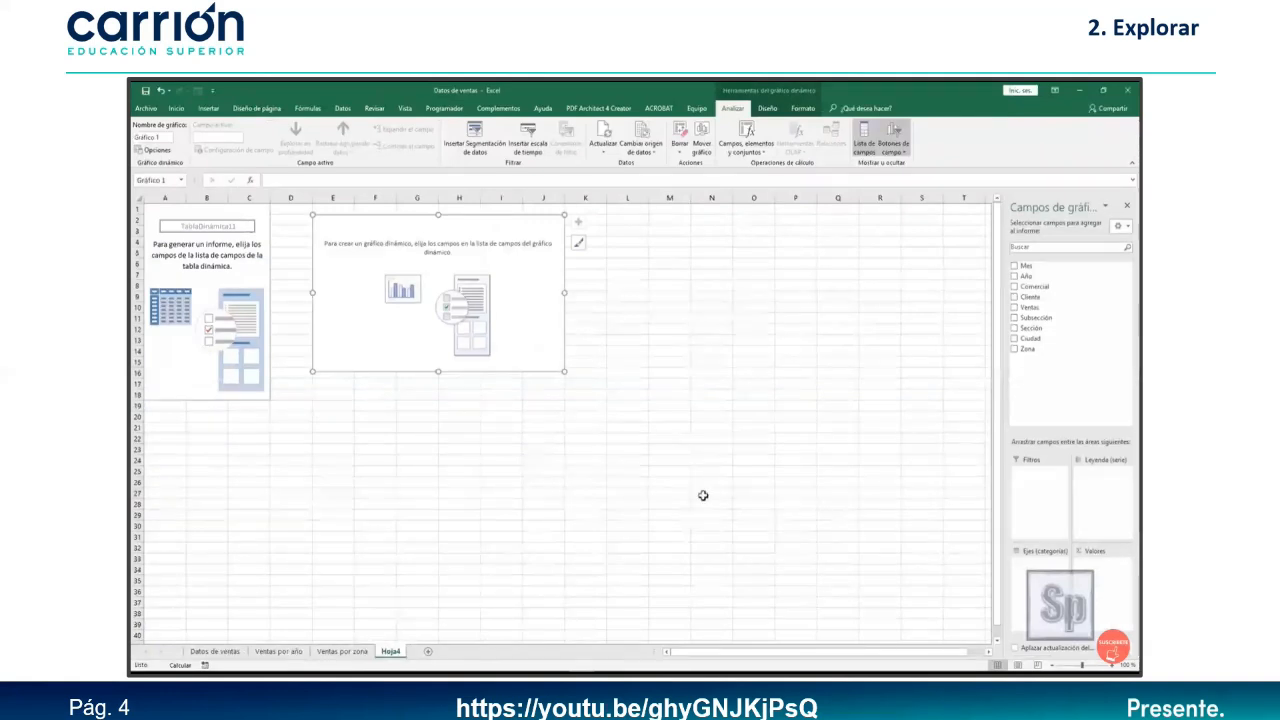
pyautogui.click(1022, 307)
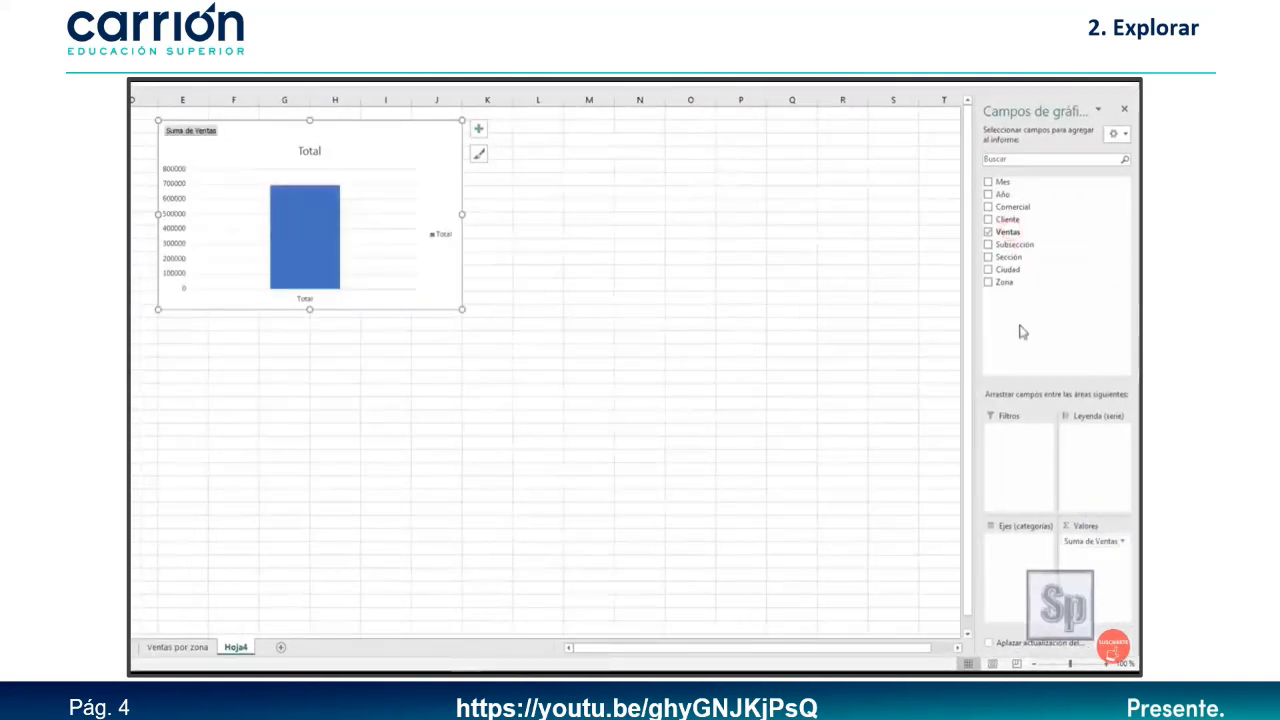
pyautogui.moveTo(1008, 257); pyautogui.dragTo(1020, 552)
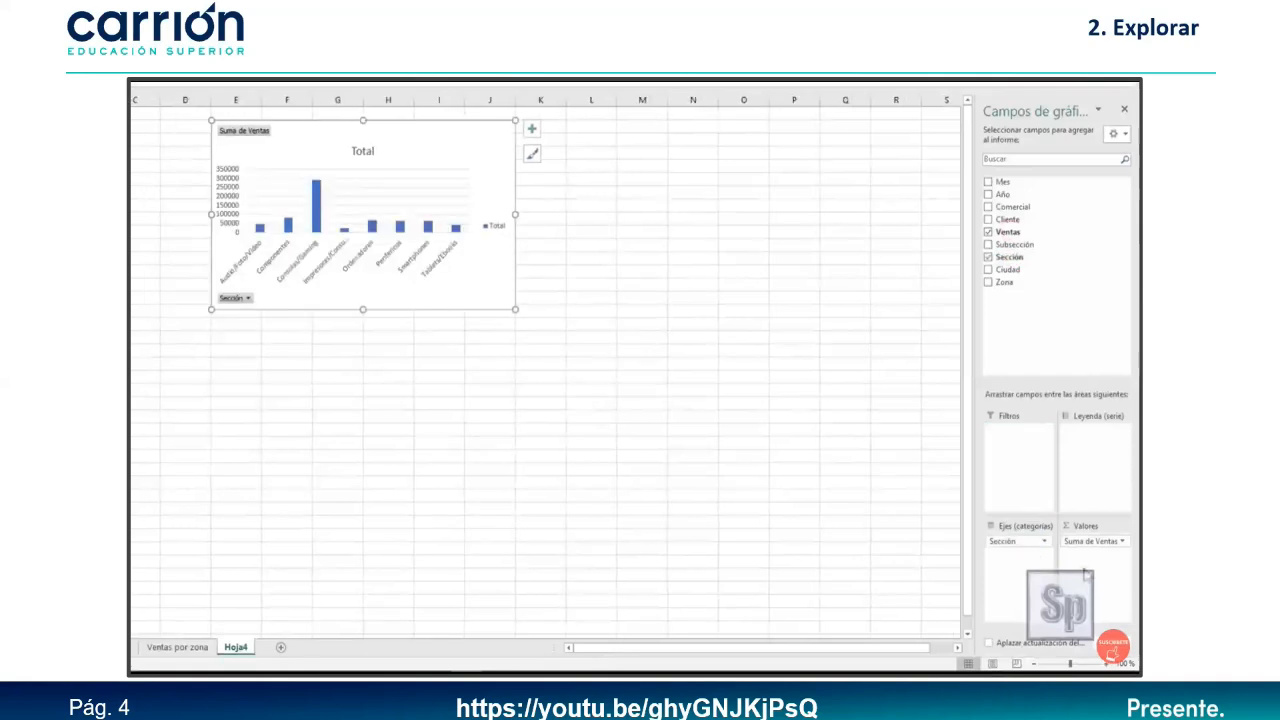
# Format the summed sales as Contabilidad euros and widen the chart.
pyautogui.click(1114, 540)
pyautogui.click(1010, 523)
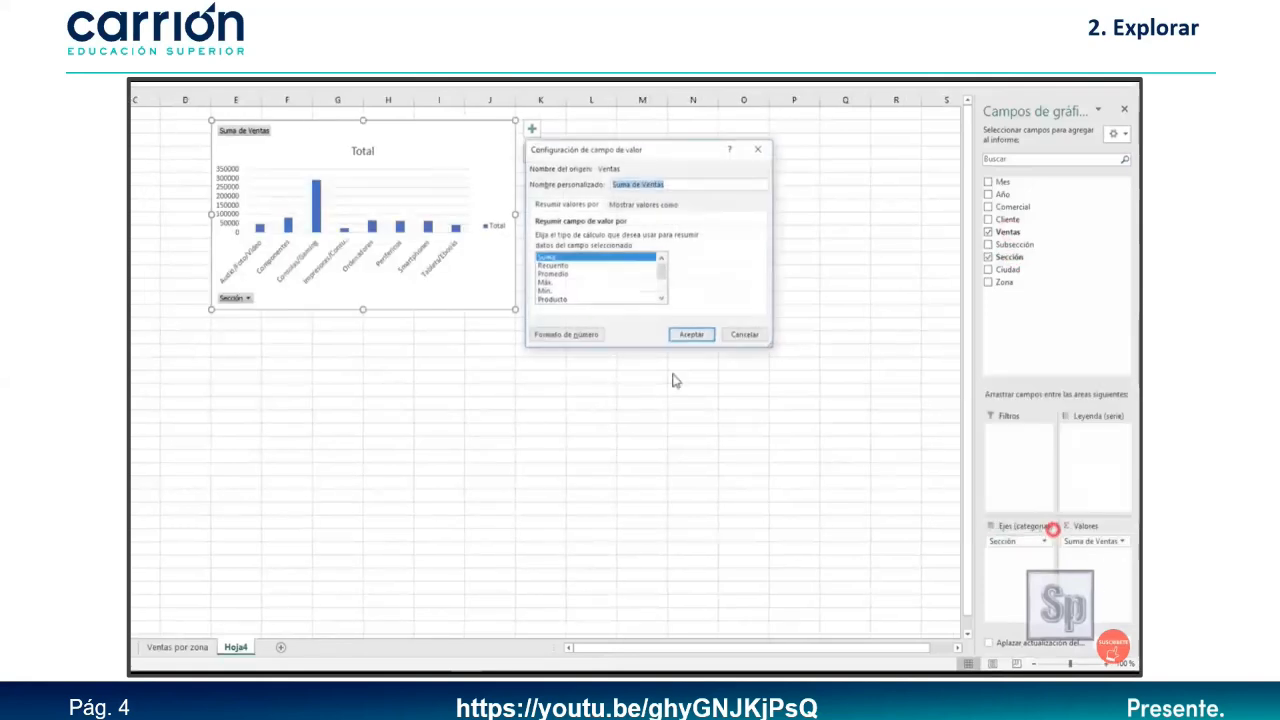
pyautogui.click(566, 334)
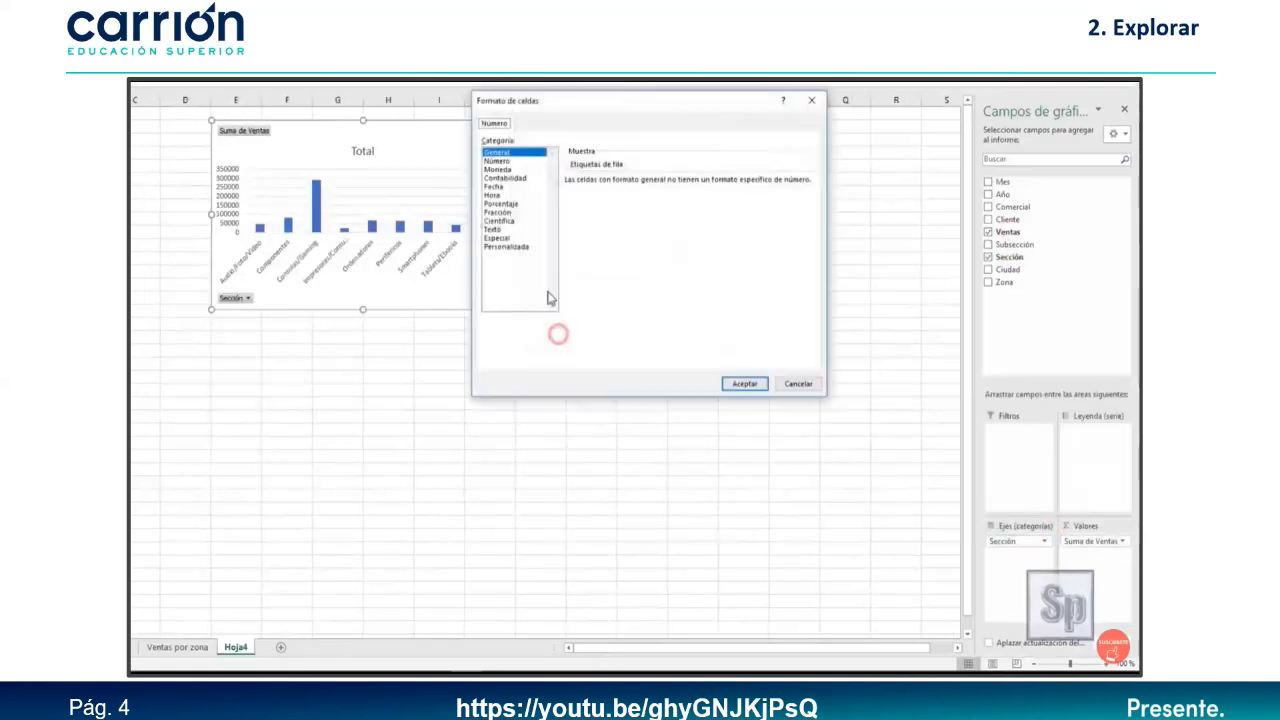
pyautogui.click(505, 178)
pyautogui.click(746, 385)
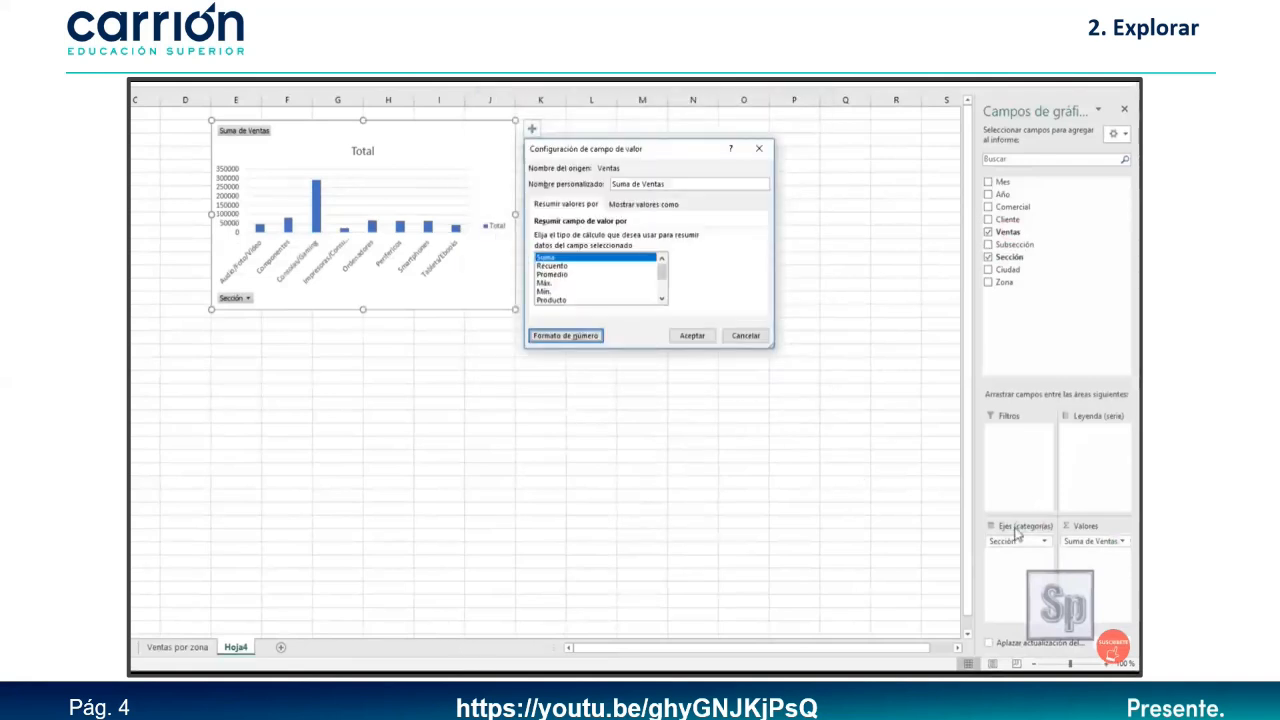
pyautogui.click(700, 335)
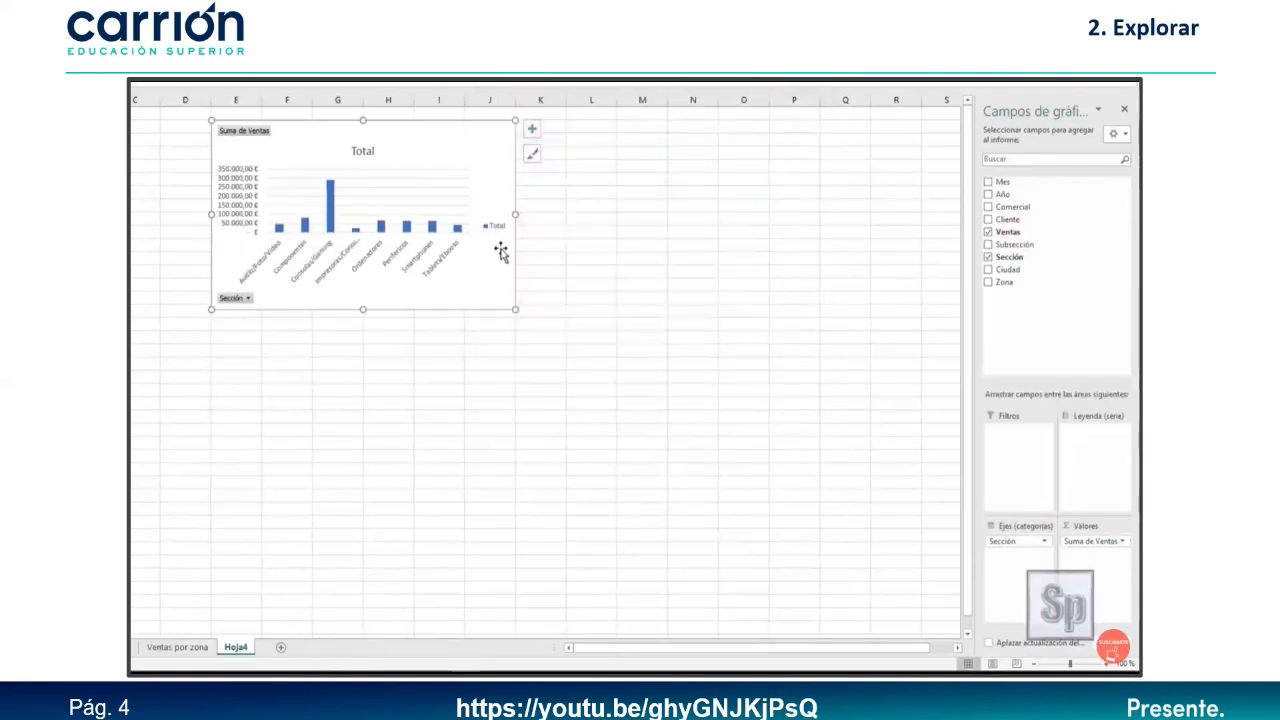
pyautogui.moveTo(515, 217); pyautogui.dragTo(638, 215)
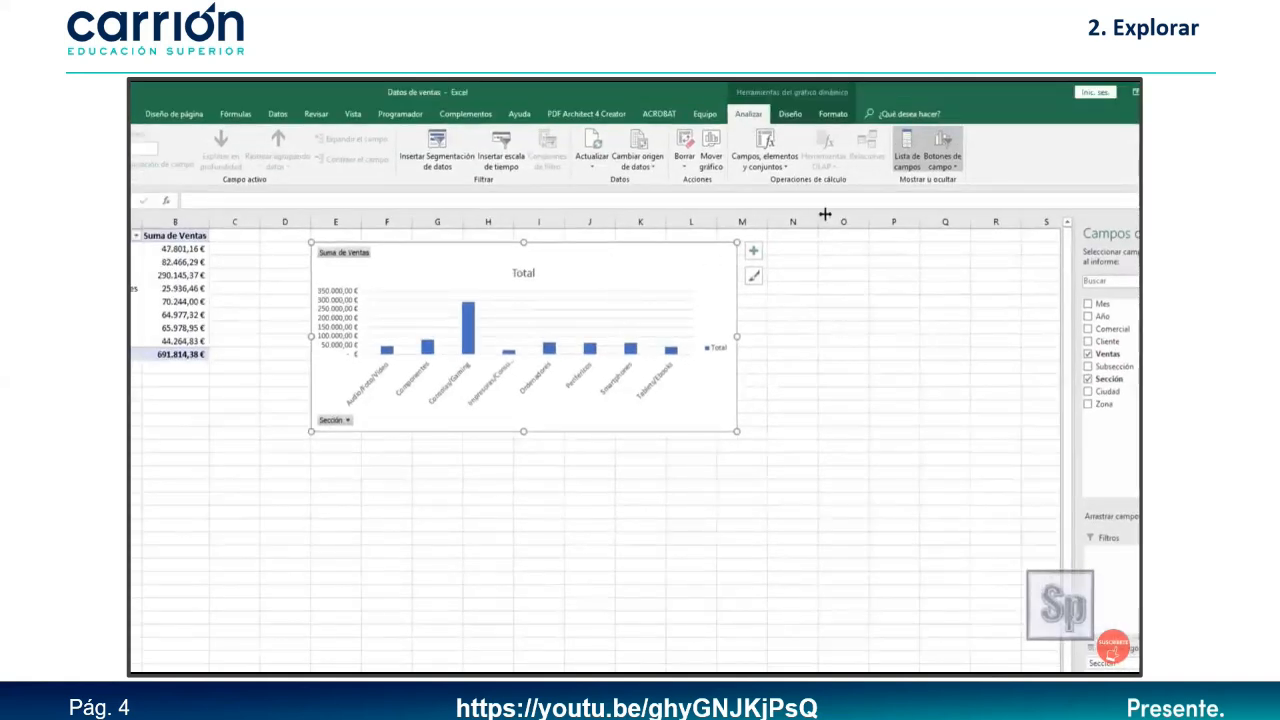
# Change the section chart's type to a clustered column chart.
pyautogui.click(790, 113)
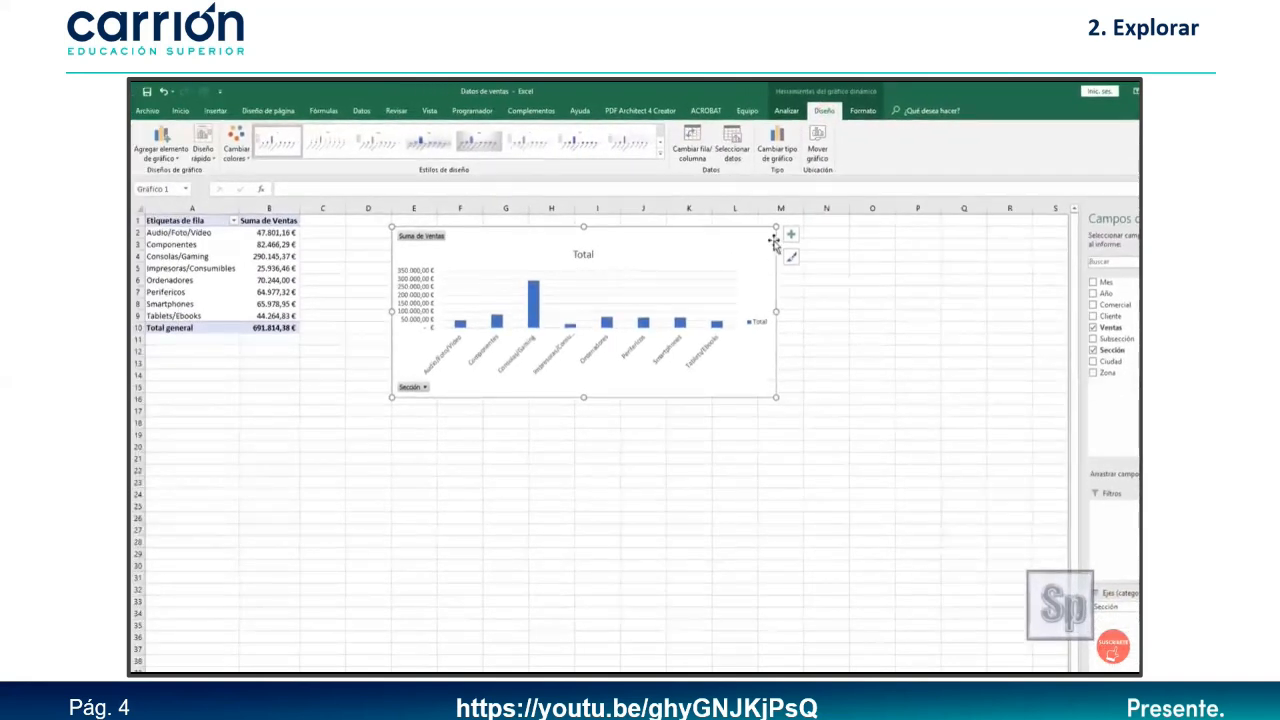
pyautogui.click(777, 149)
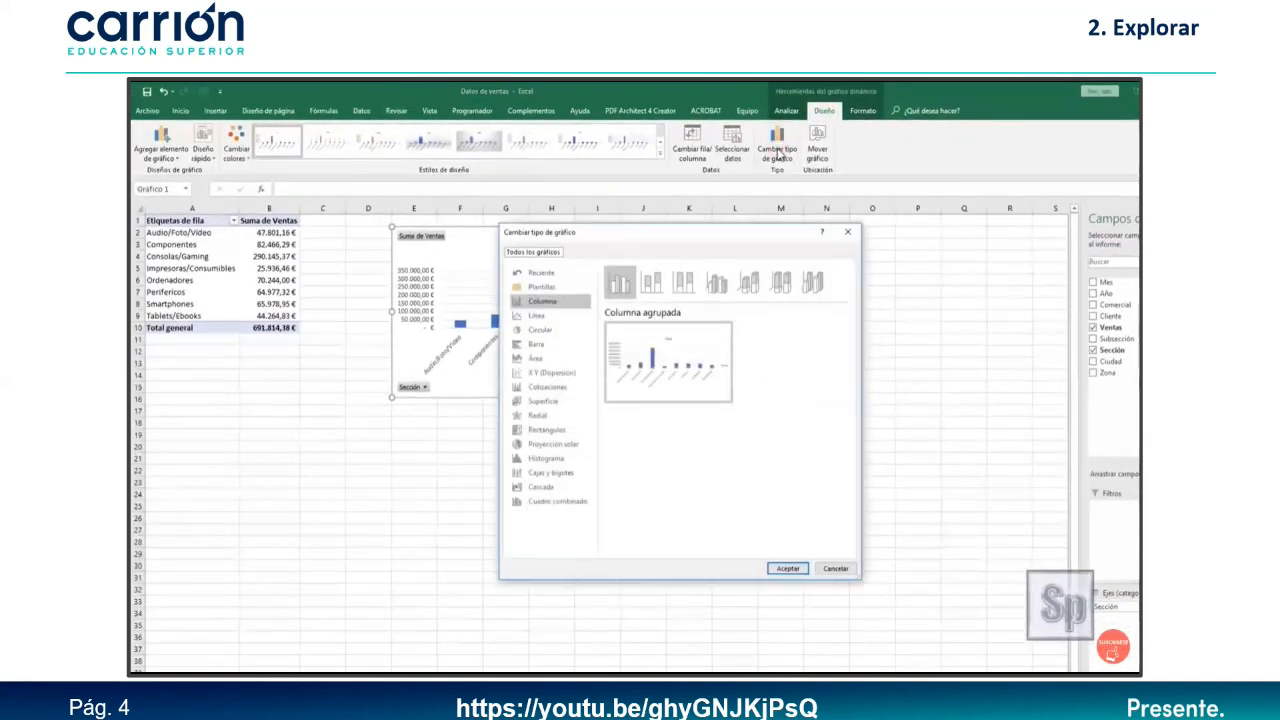
pyautogui.click(655, 287)
pyautogui.click(619, 283)
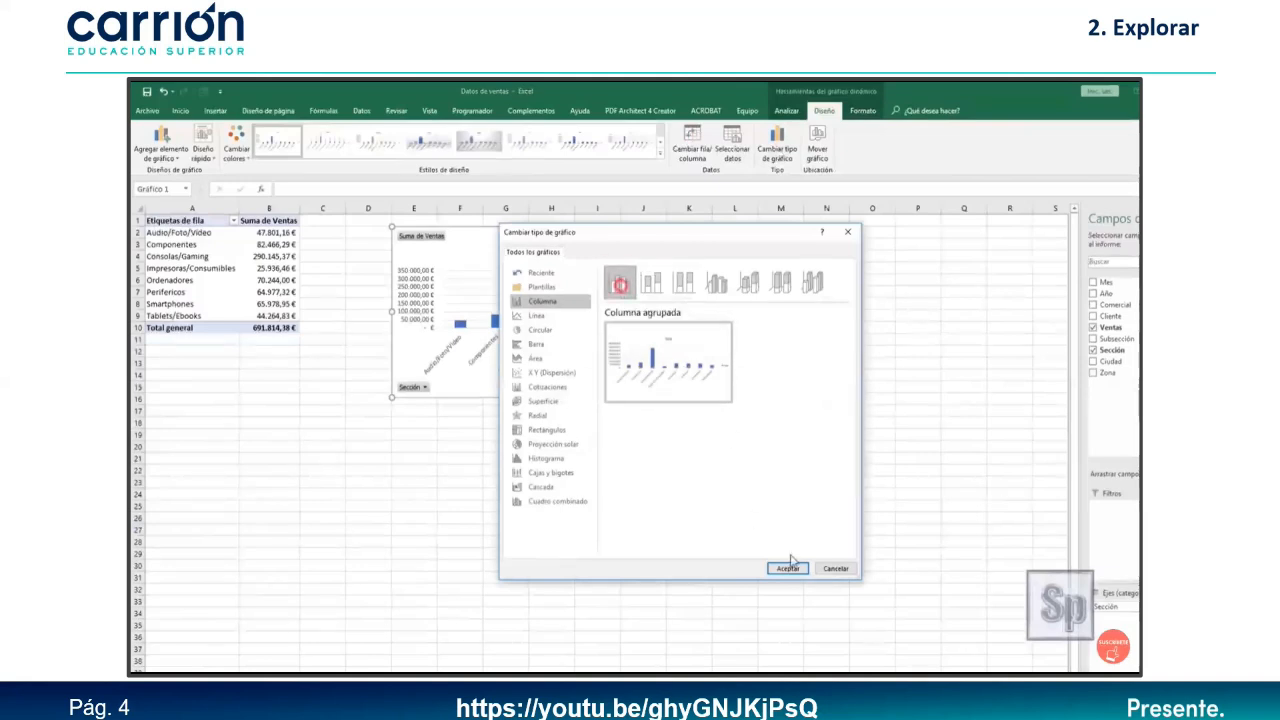
pyautogui.click(787, 568)
# Give the chart a green colour palette and a new chart style, and make it taller and wider.
pyautogui.click(236, 146)
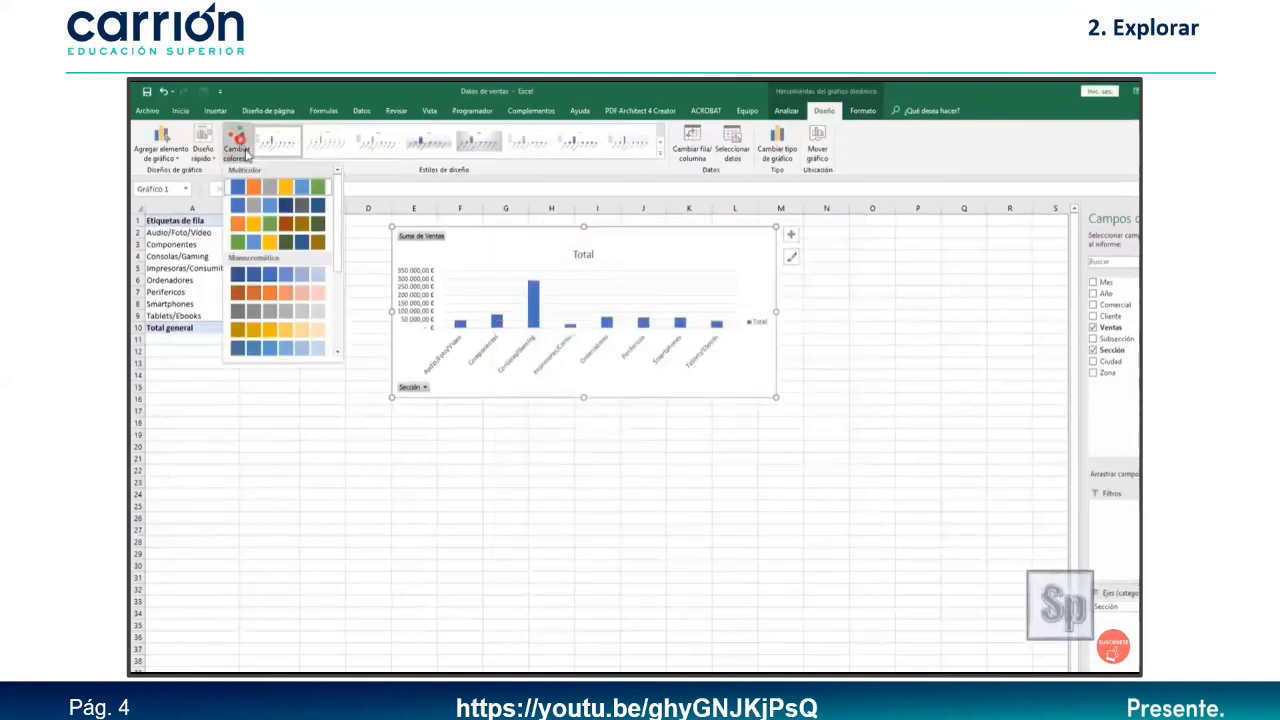
pyautogui.click(258, 240)
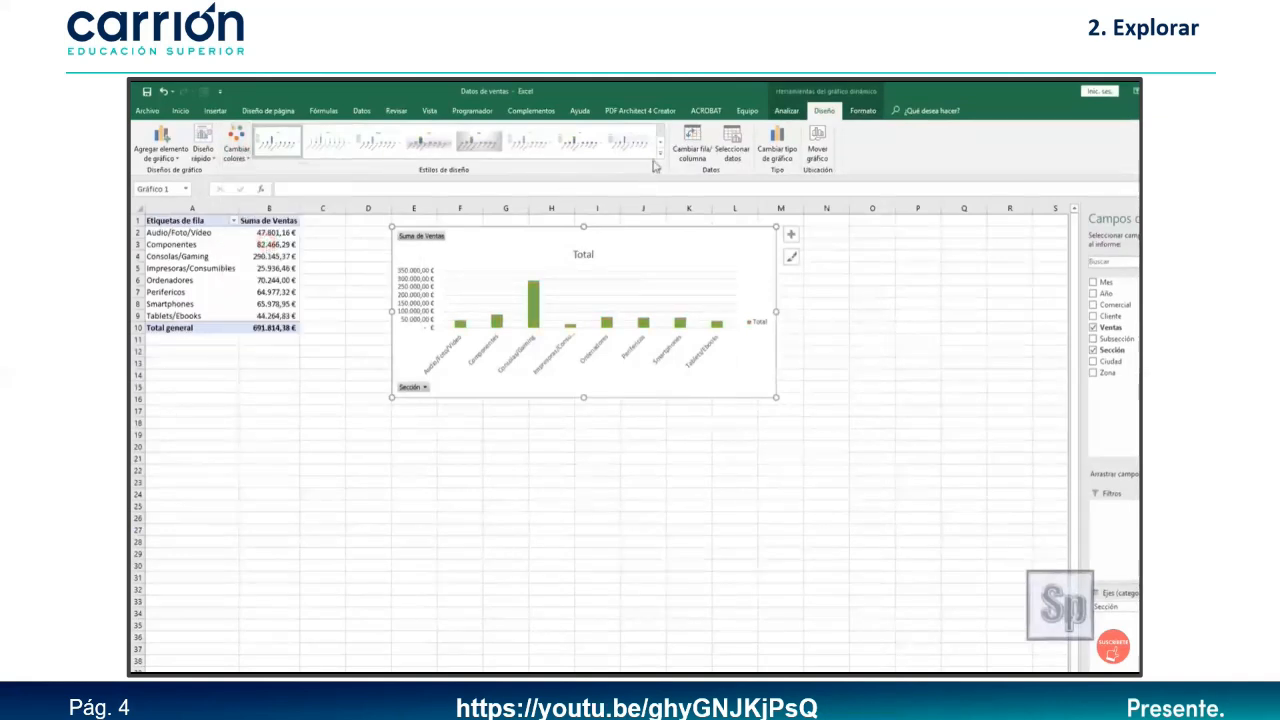
pyautogui.click(630, 142)
pyautogui.click(660, 154)
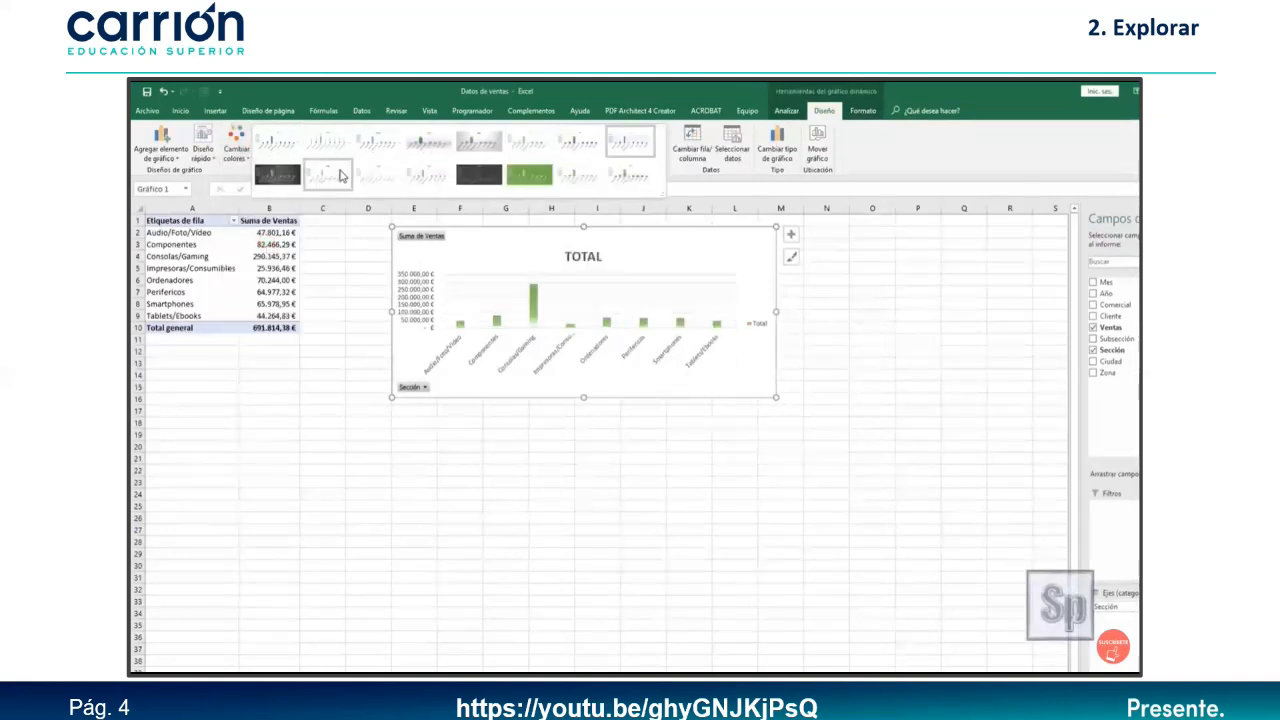
pyautogui.click(424, 186)
pyautogui.moveTo(586, 398); pyautogui.dragTo(578, 419)
pyautogui.moveTo(776, 322); pyautogui.dragTo(822, 316)
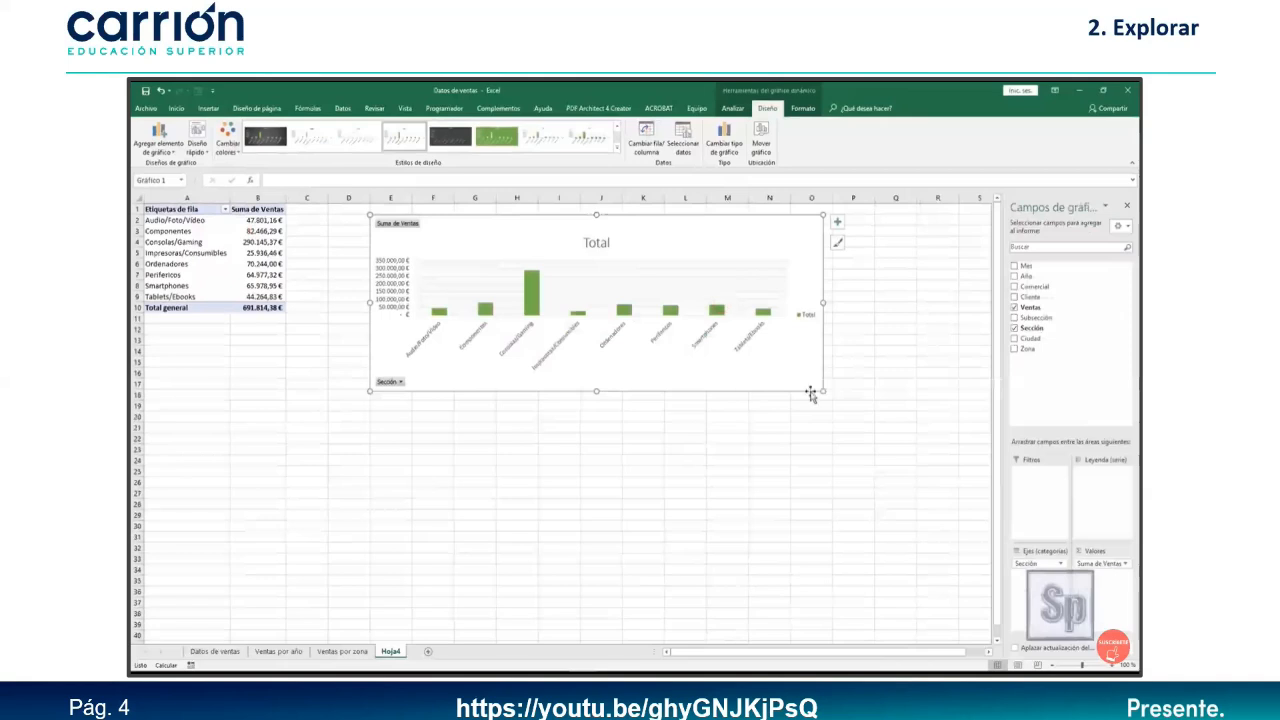
# Replace the chart title 'Total' with 'Ventas por sección'.
pyautogui.doubleClick(597, 243)
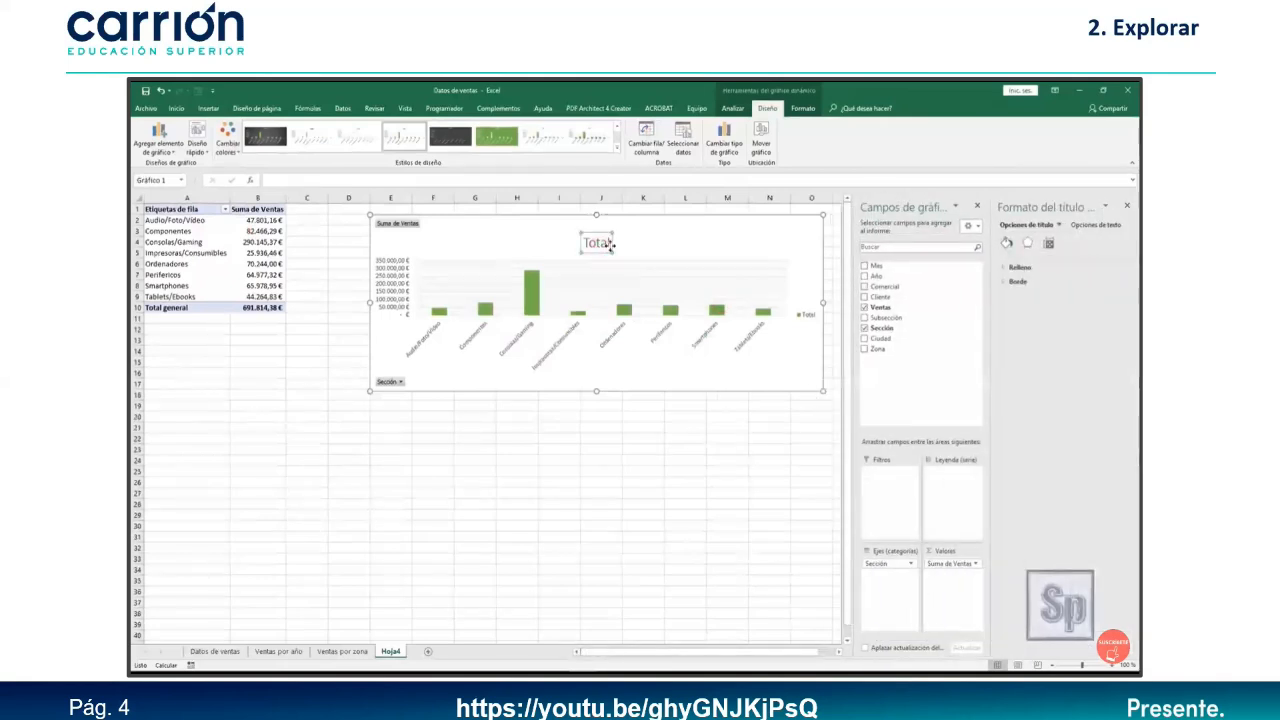
pyautogui.click(609, 243)
pyautogui.press('BackSpace')
pyautogui.press('BackSpace')
pyautogui.press('BackSpace')
pyautogui.press('BackSpace')
pyautogui.press('BackSpace')
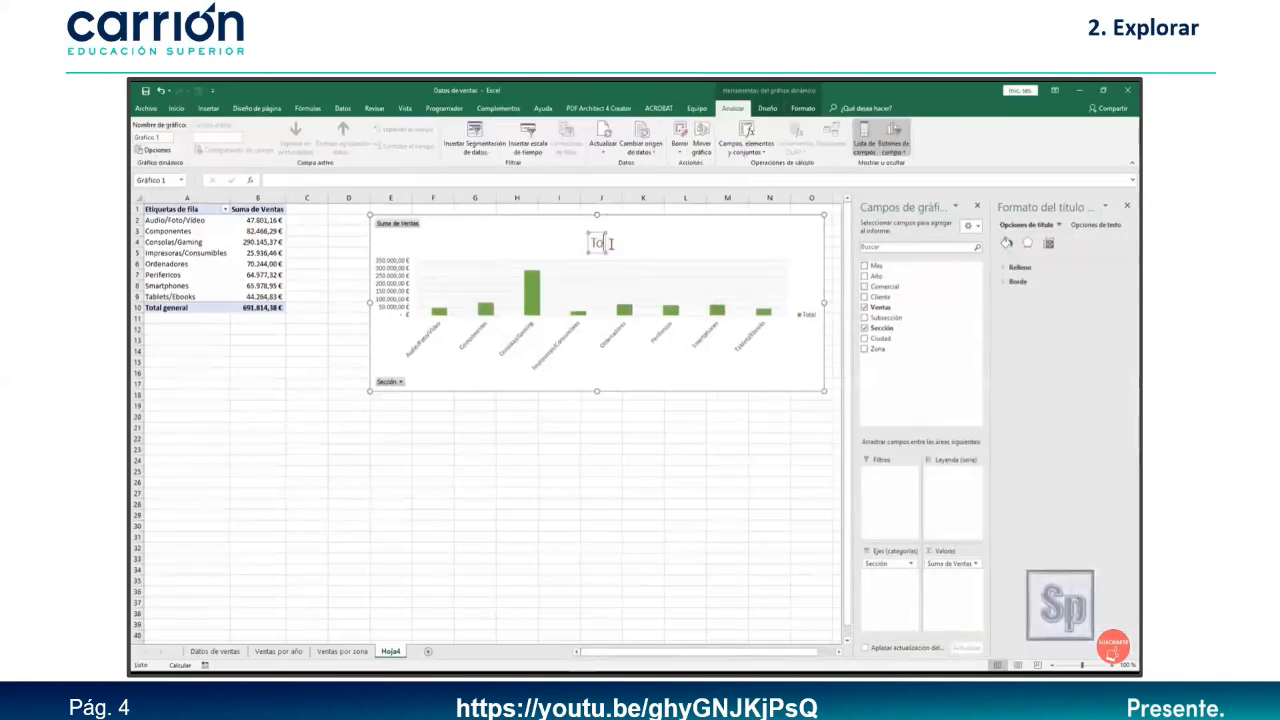
pyautogui.write('Ventas')
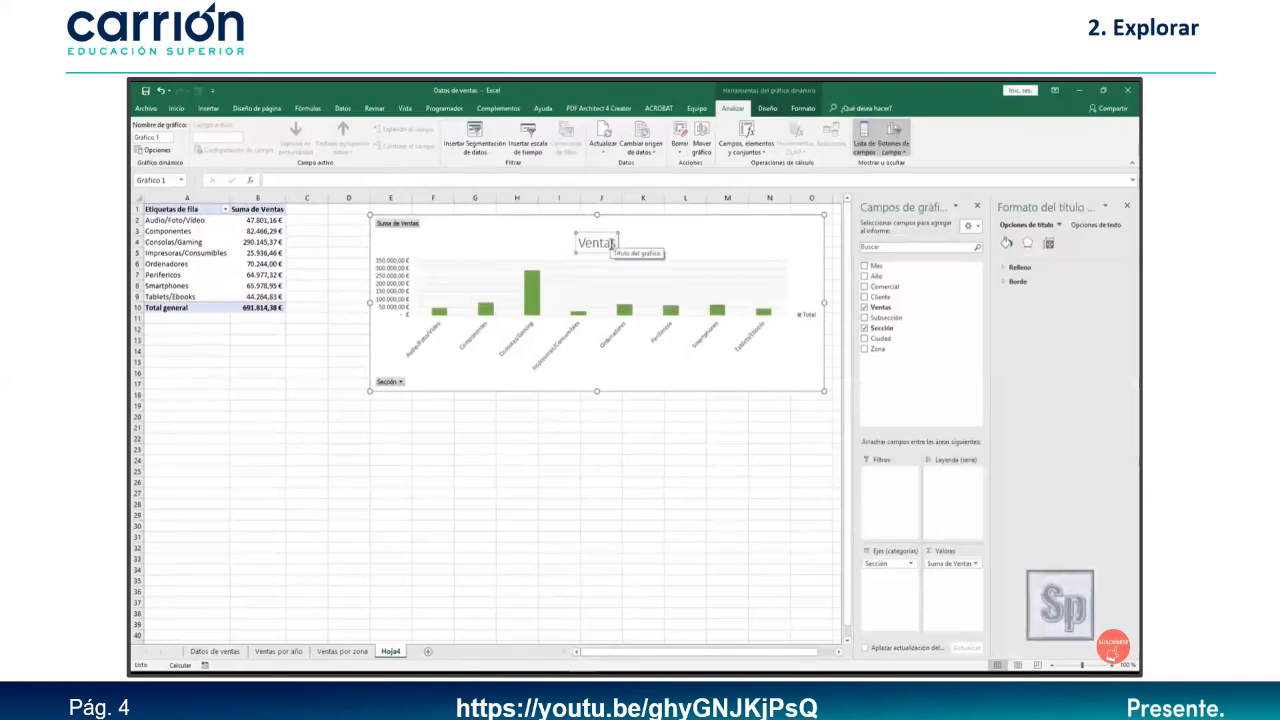
pyautogui.write(' por se')
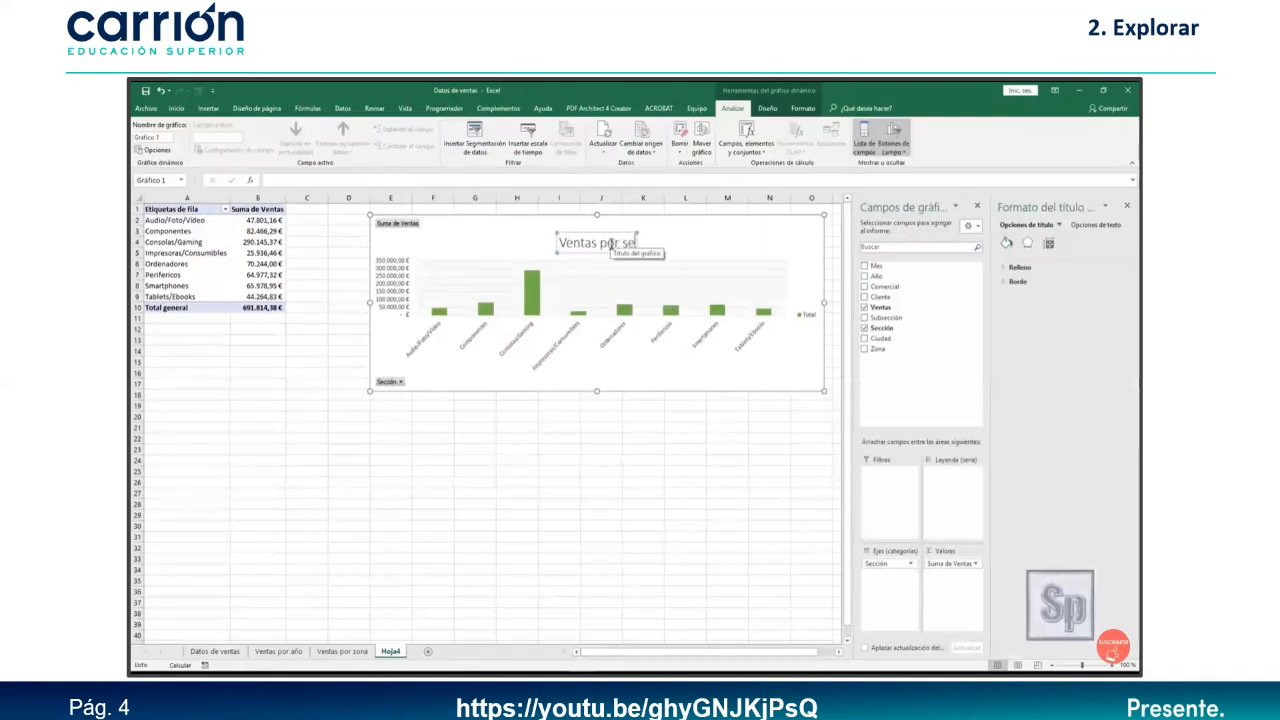
pyautogui.write('cción')
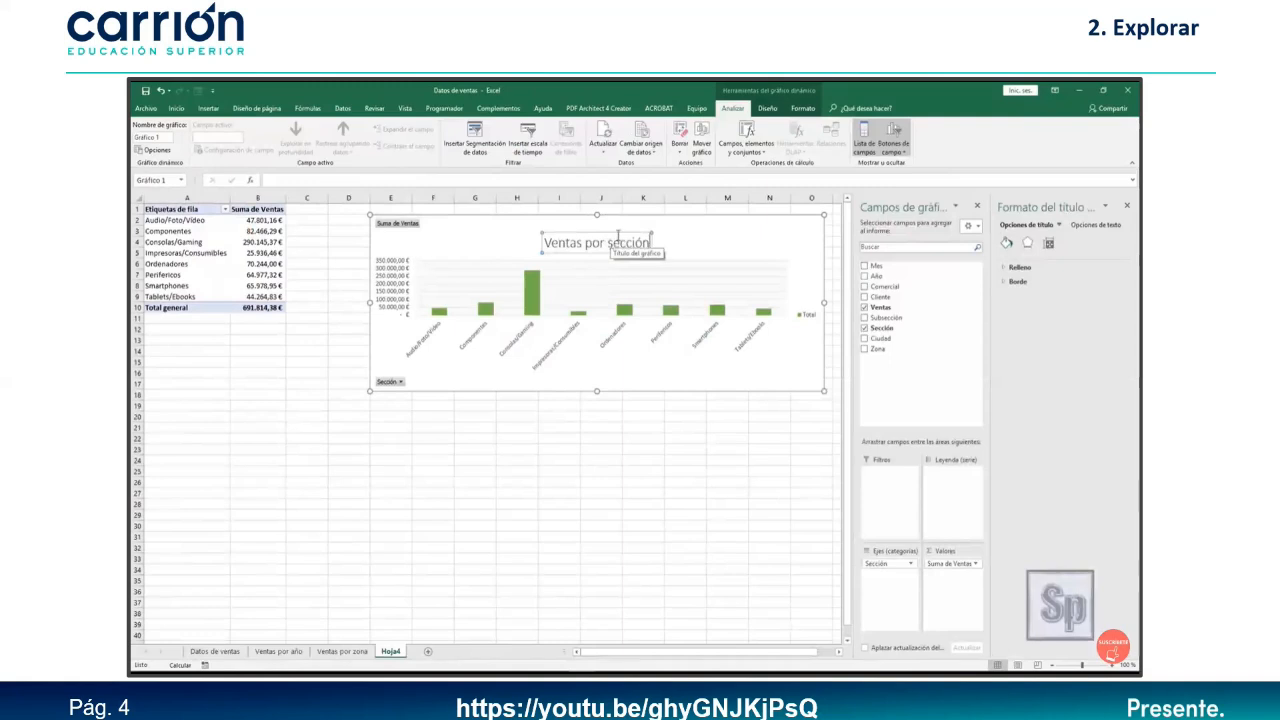
pyautogui.click(652, 368)
pyautogui.click(1127, 206)
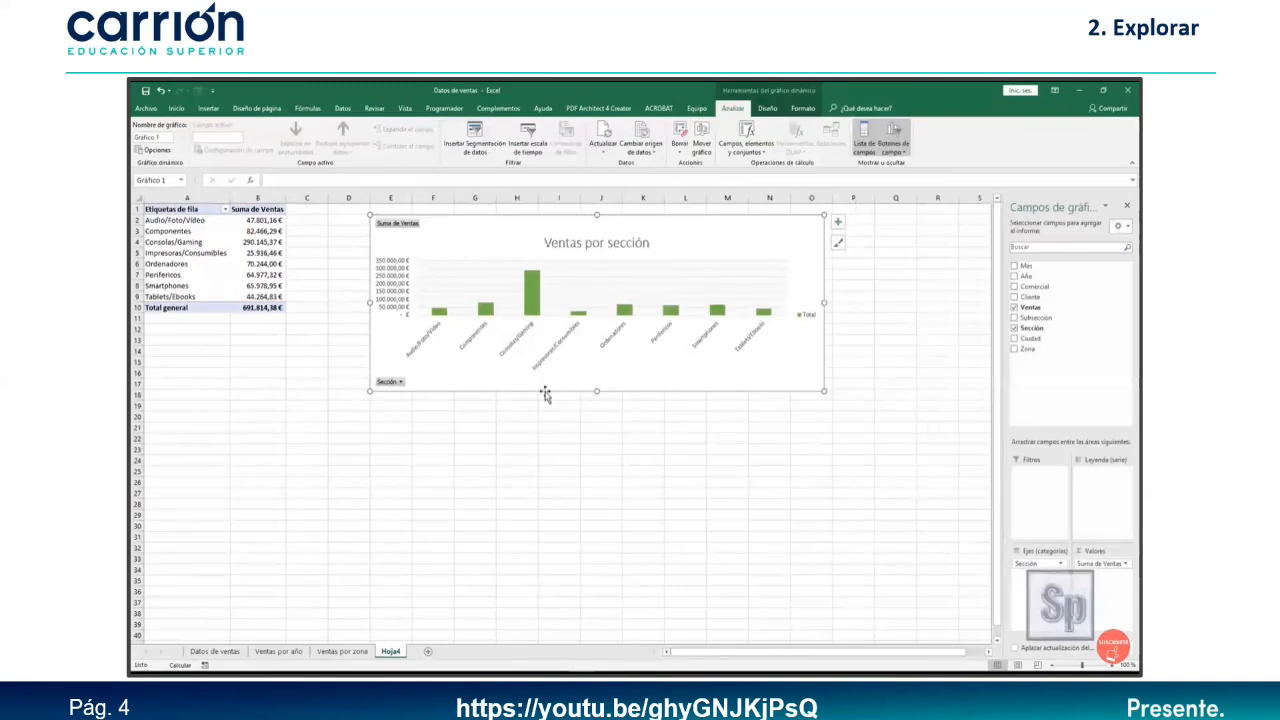
# Rename the Hoja4 sheet to 'Ventas por sección' and go back to the Datos de ventas sheet.
pyautogui.doubleClick(389, 652)
pyautogui.write('Ventas por sección')
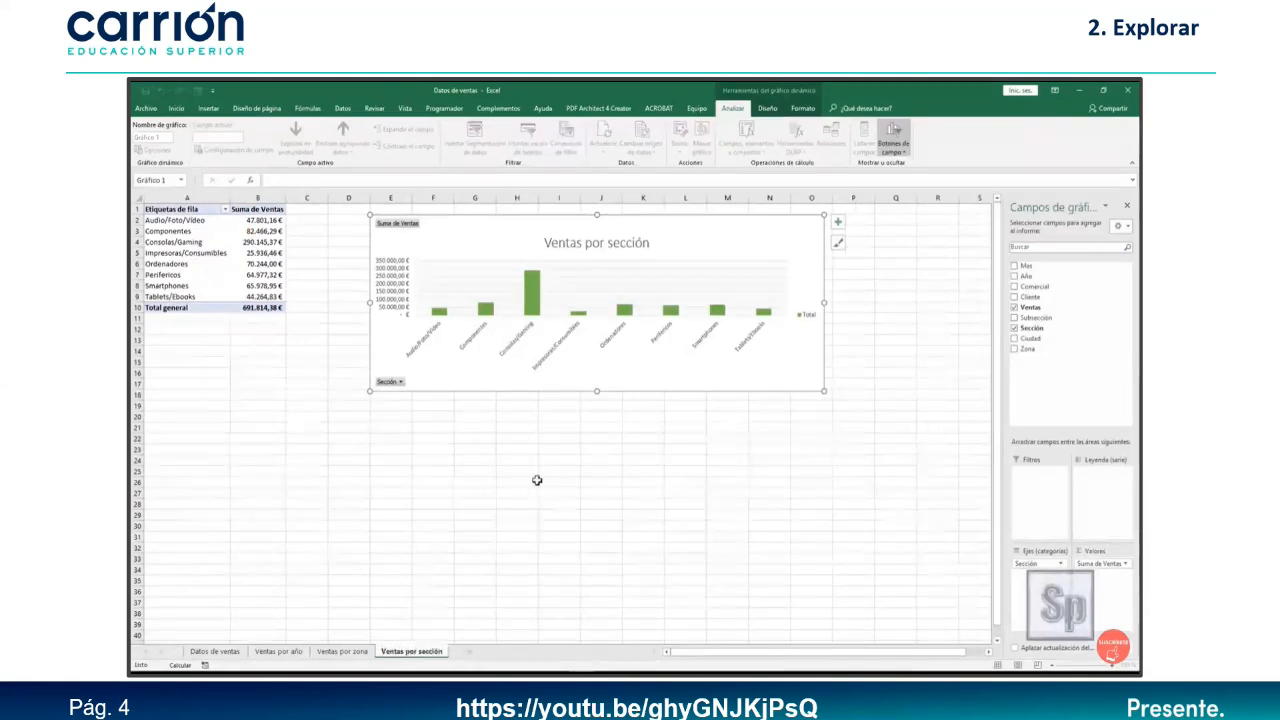
pyautogui.click(537, 480)
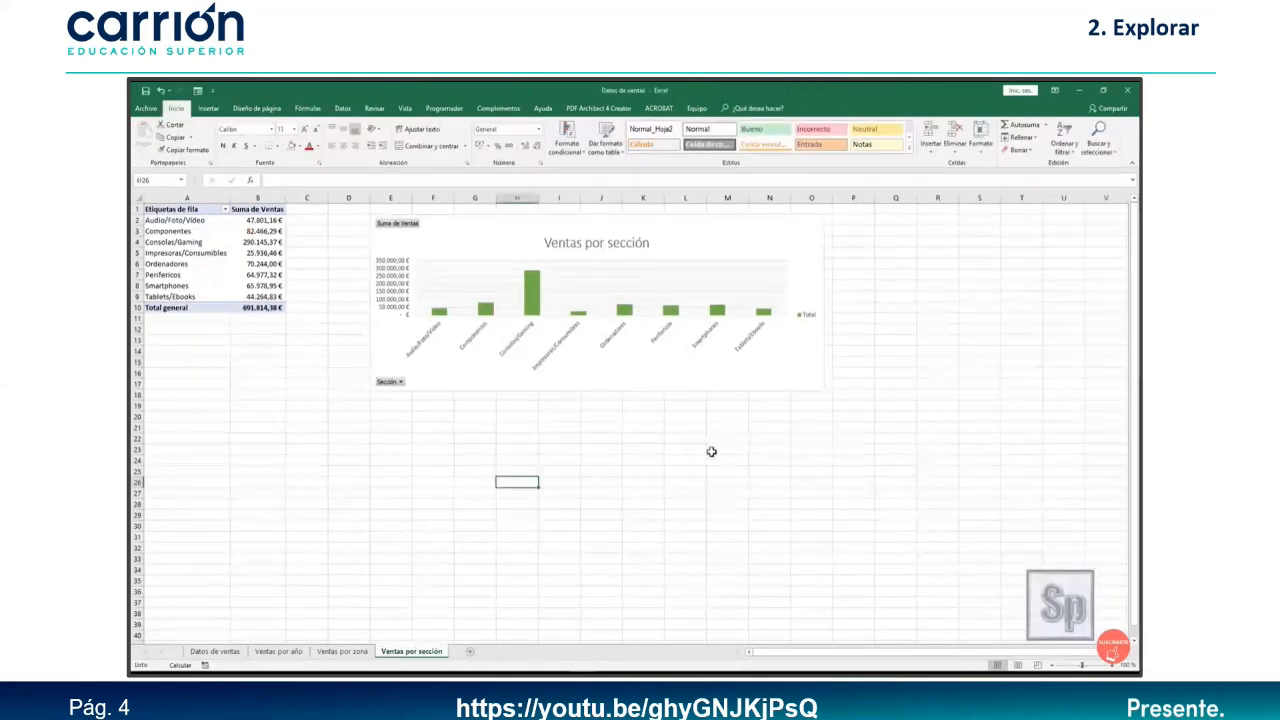
pyautogui.click(218, 651)
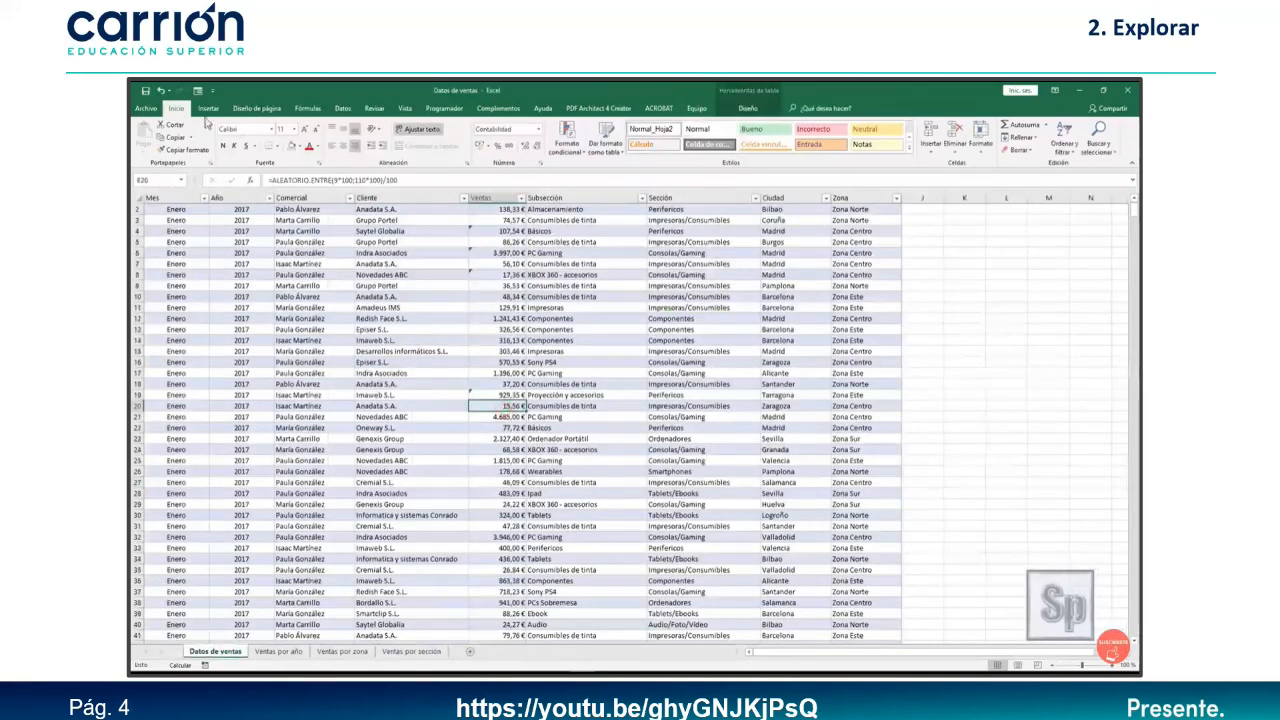
pyautogui.click(208, 108)
# Create a new pivot chart summing Ventas per Cliente, with its sheet moved to the end.
pyautogui.click(616, 133)
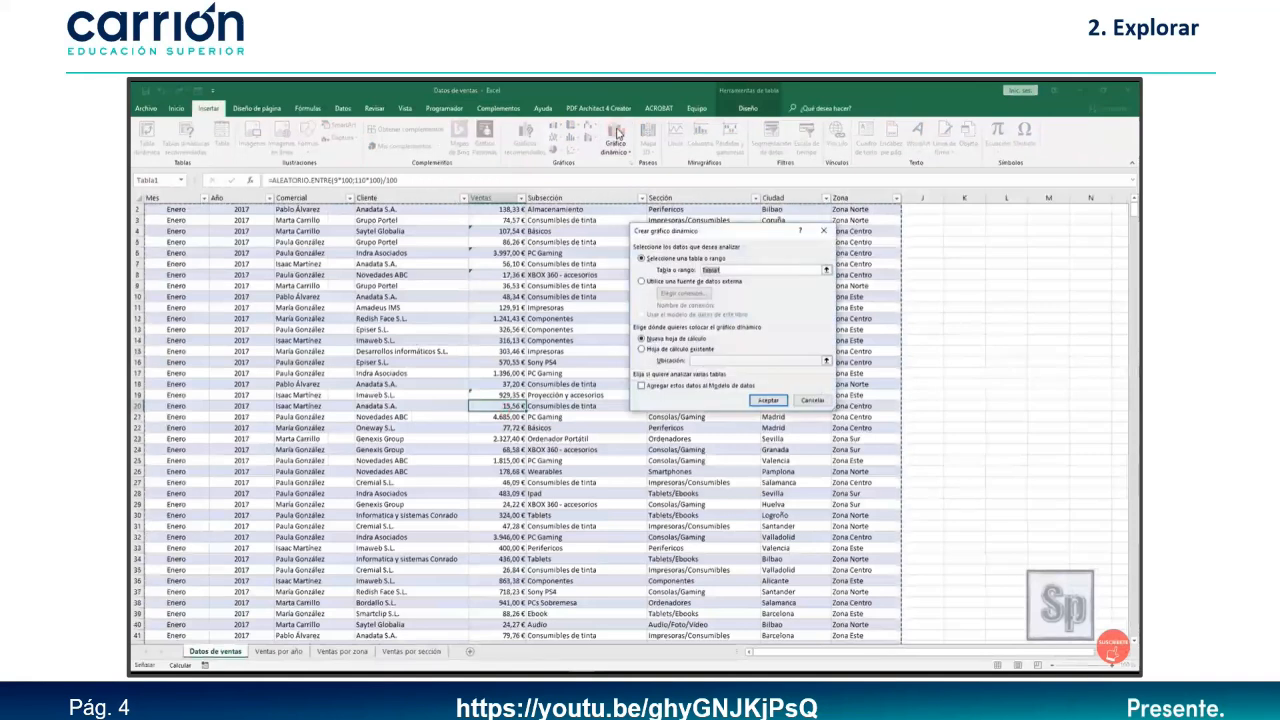
pyautogui.click(767, 400)
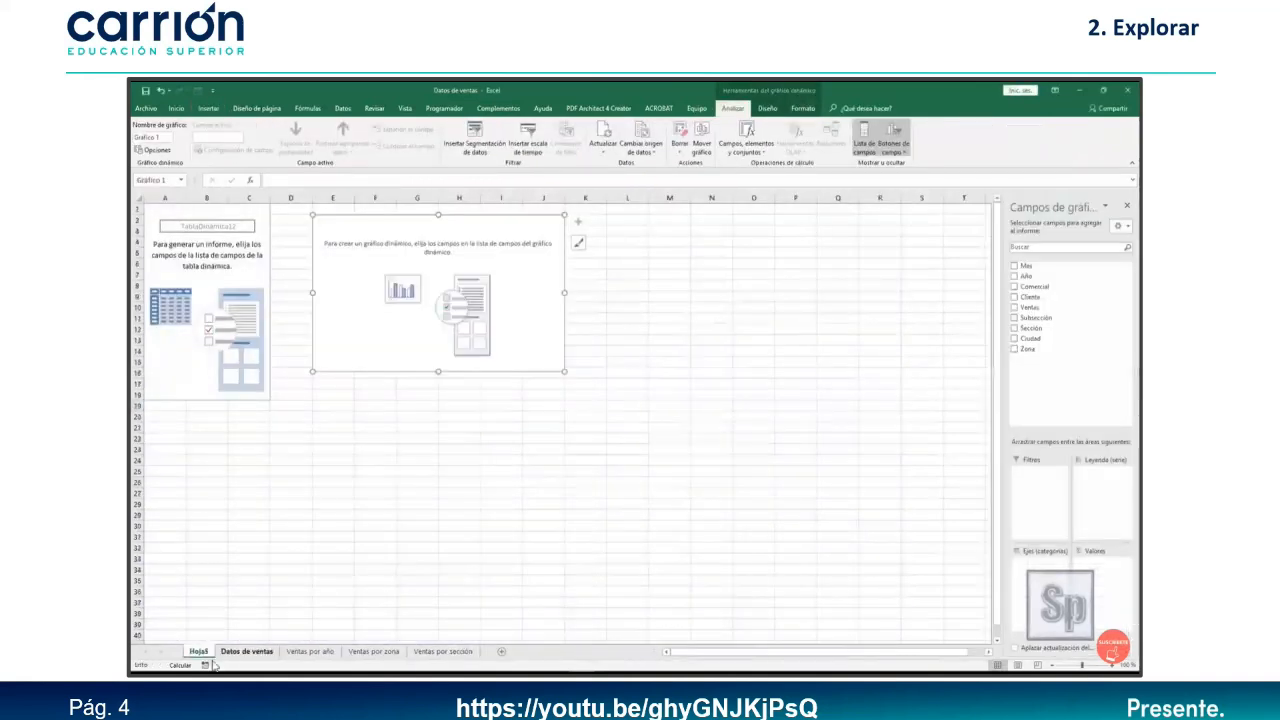
pyautogui.moveTo(201, 653); pyautogui.dragTo(519, 658)
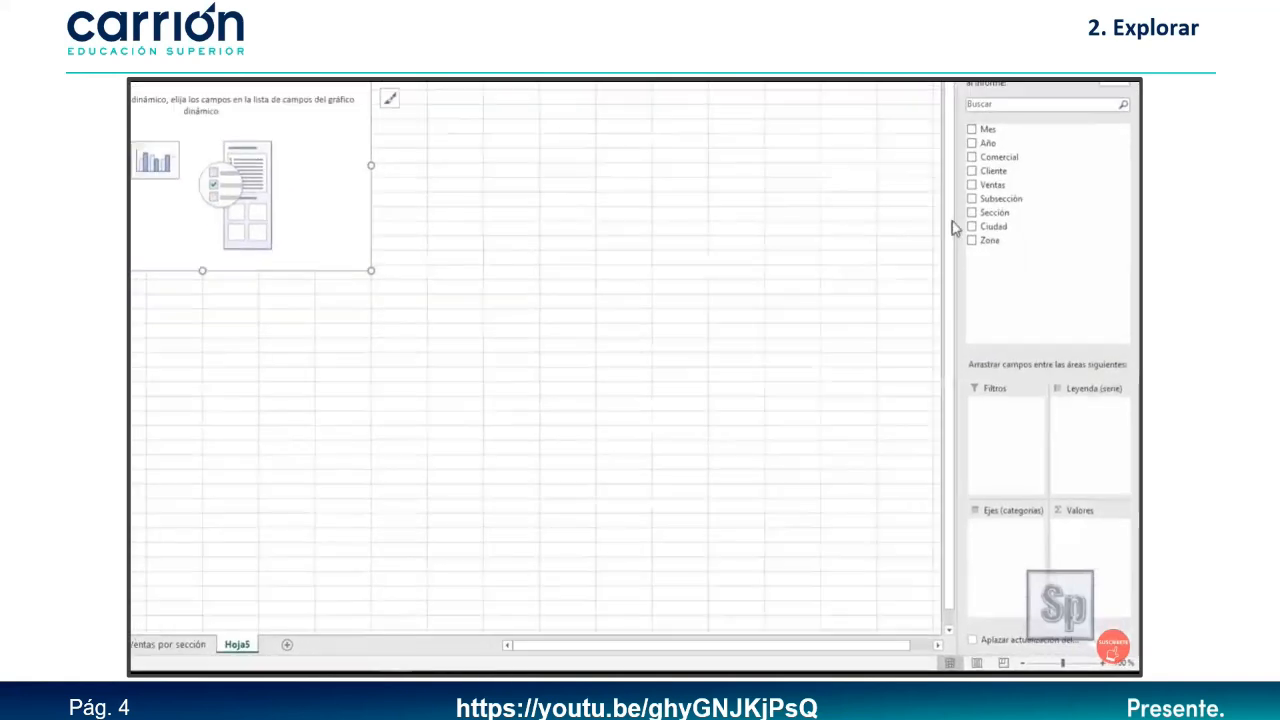
pyautogui.moveTo(976, 195); pyautogui.dragTo(1078, 545)
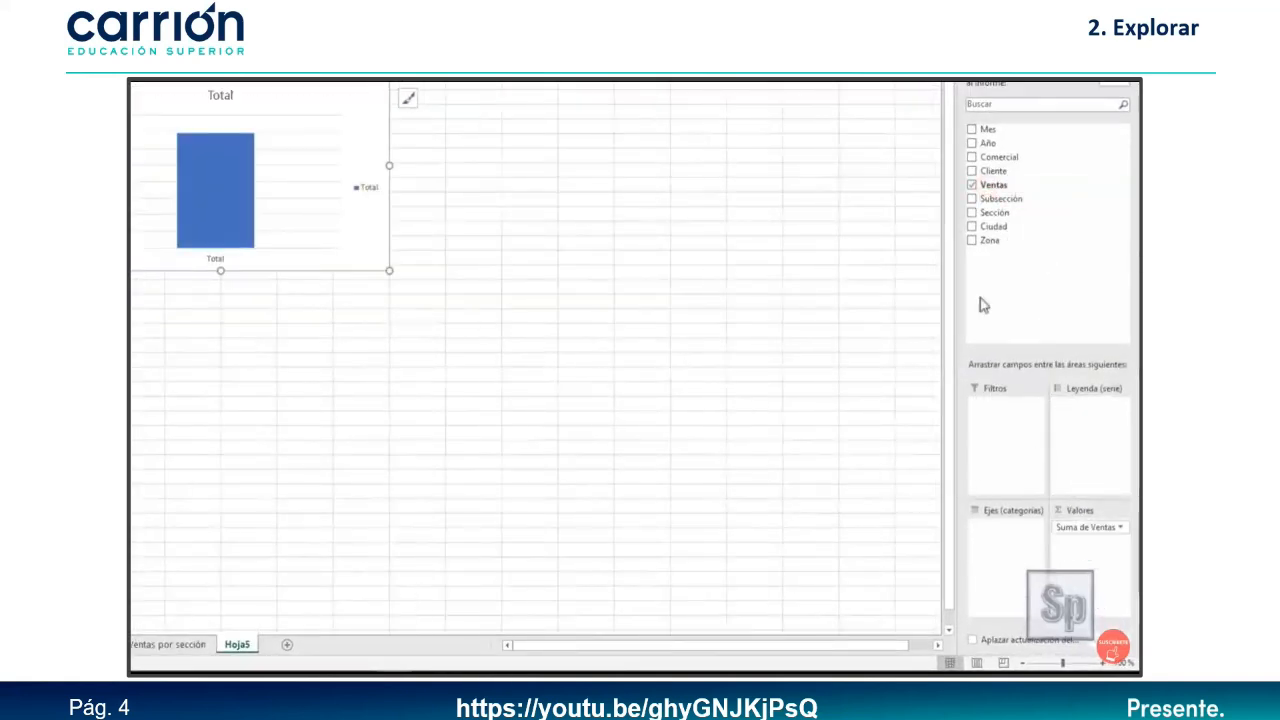
pyautogui.moveTo(993, 172); pyautogui.dragTo(1000, 545)
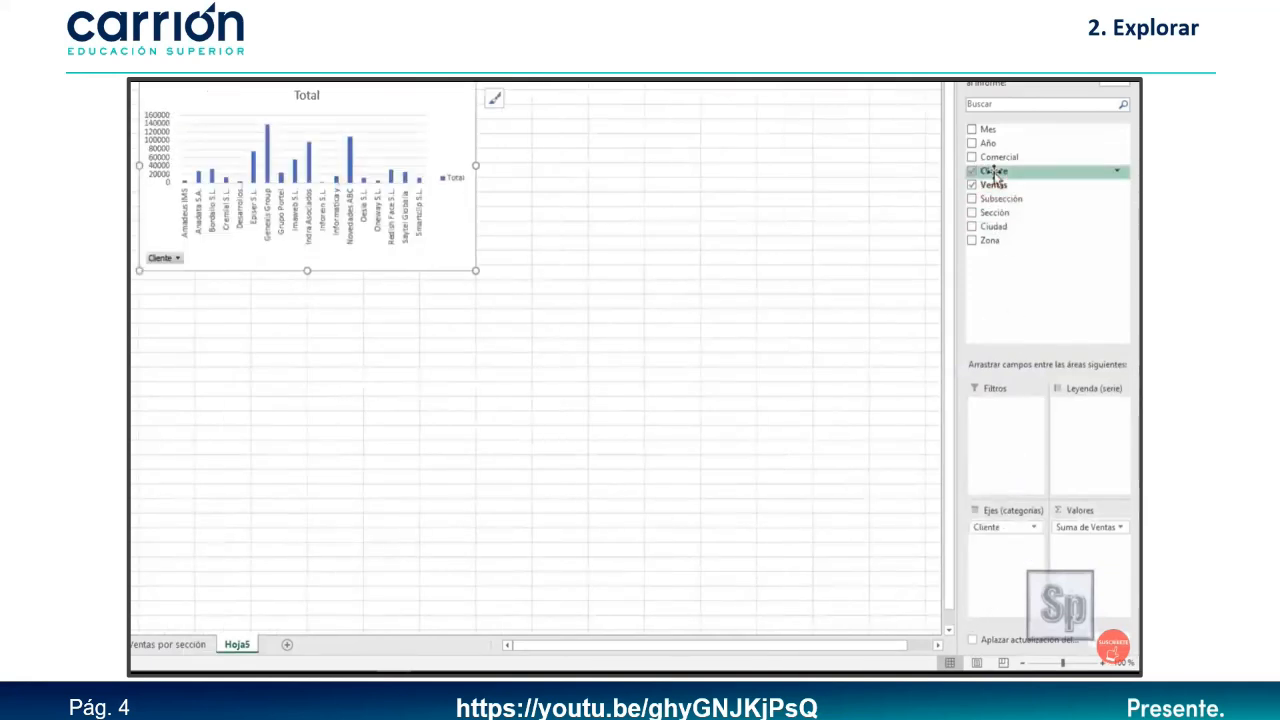
# Try Zona as the chart's series, widen the chart, then remove Zona again.
pyautogui.moveTo(996, 248); pyautogui.dragTo(1094, 445)
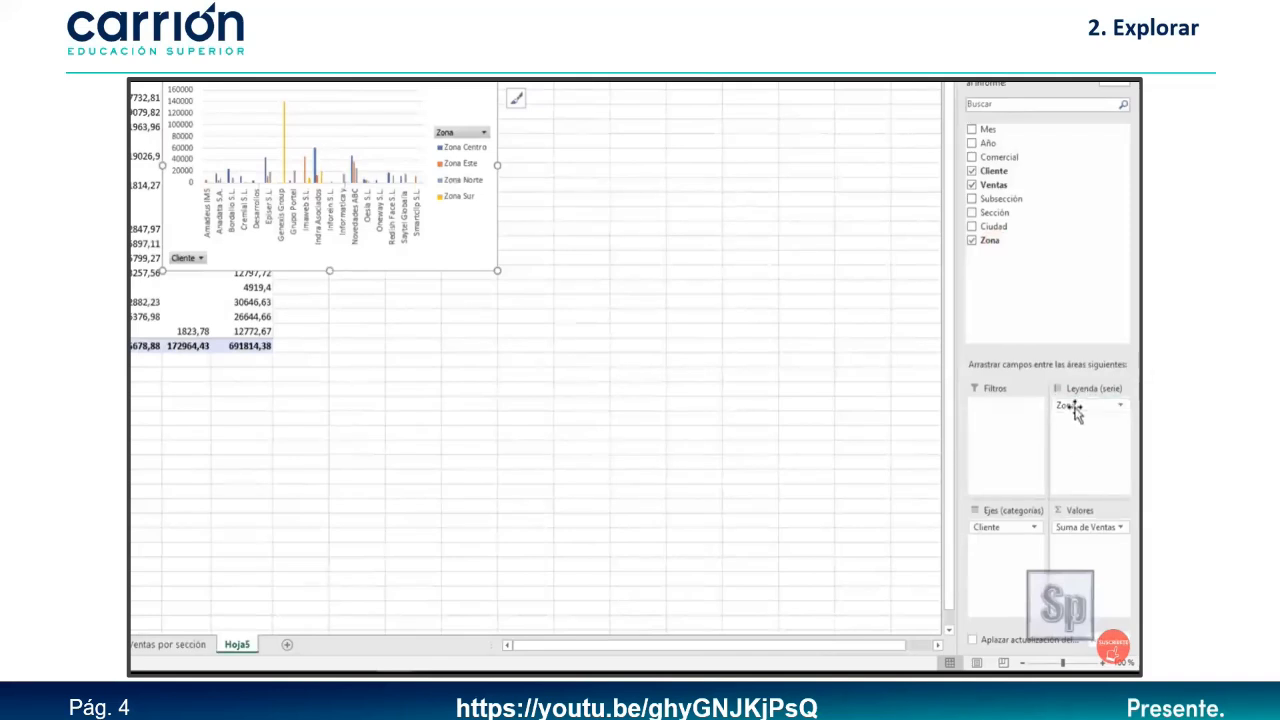
pyautogui.moveTo(1075, 415); pyautogui.dragTo(1045, 250)
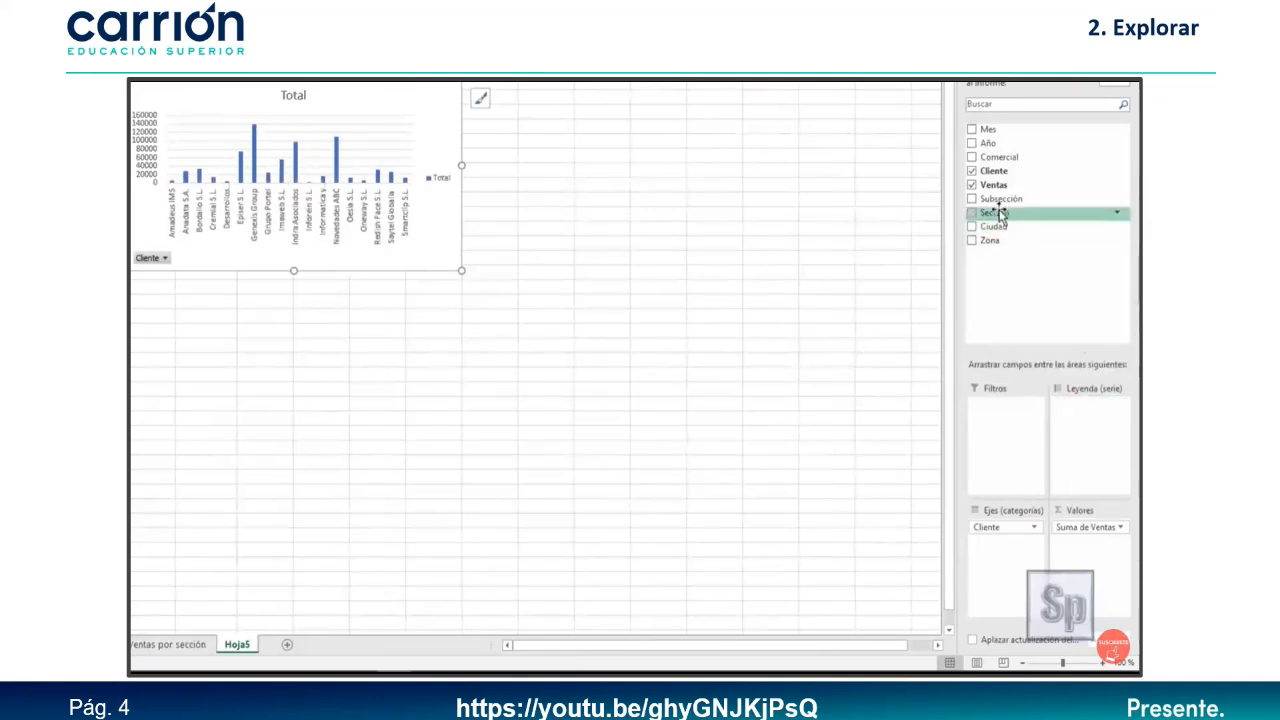
pyautogui.moveTo(1000, 243); pyautogui.dragTo(1090, 445)
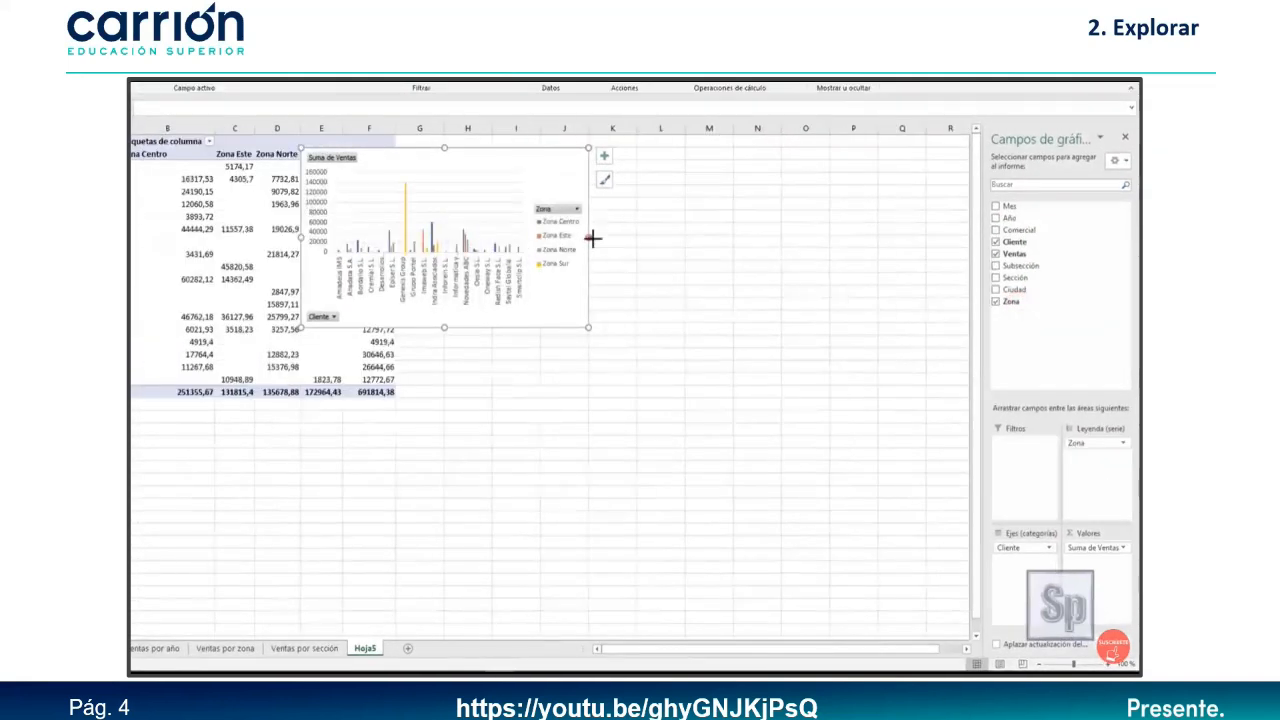
pyautogui.moveTo(592, 238); pyautogui.dragTo(872, 238)
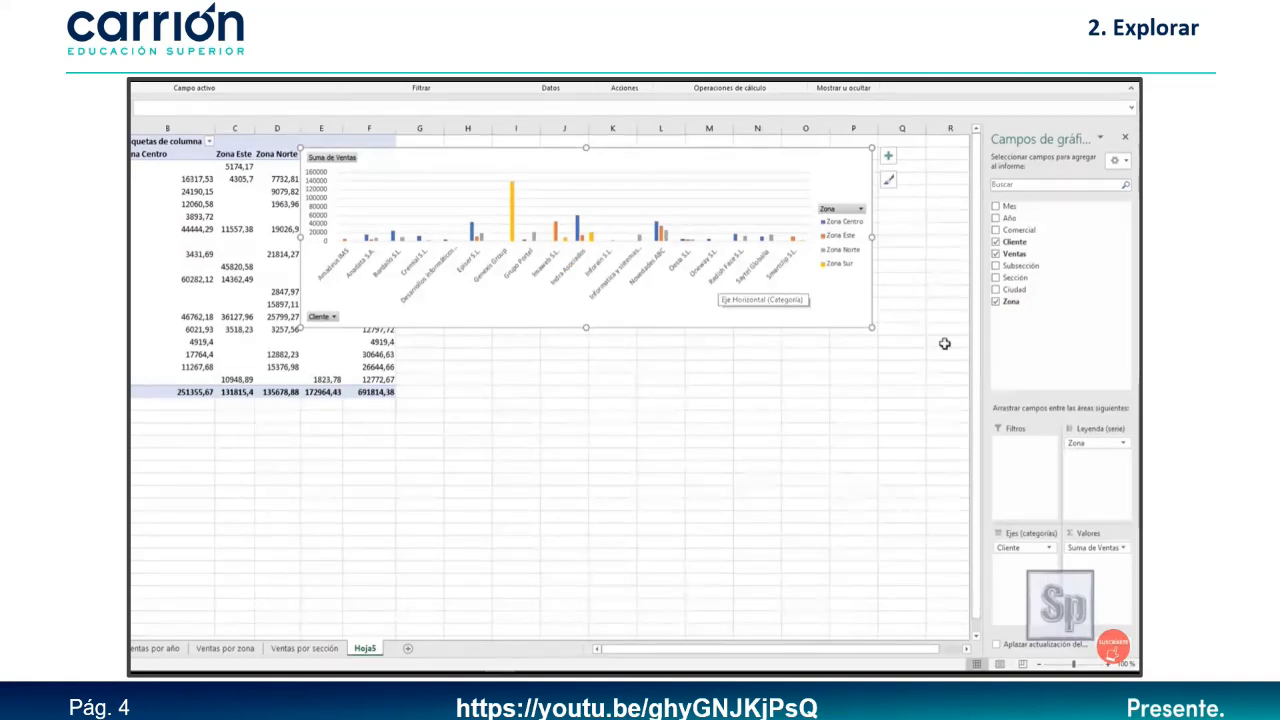
pyautogui.moveTo(1076, 442); pyautogui.dragTo(1070, 390)
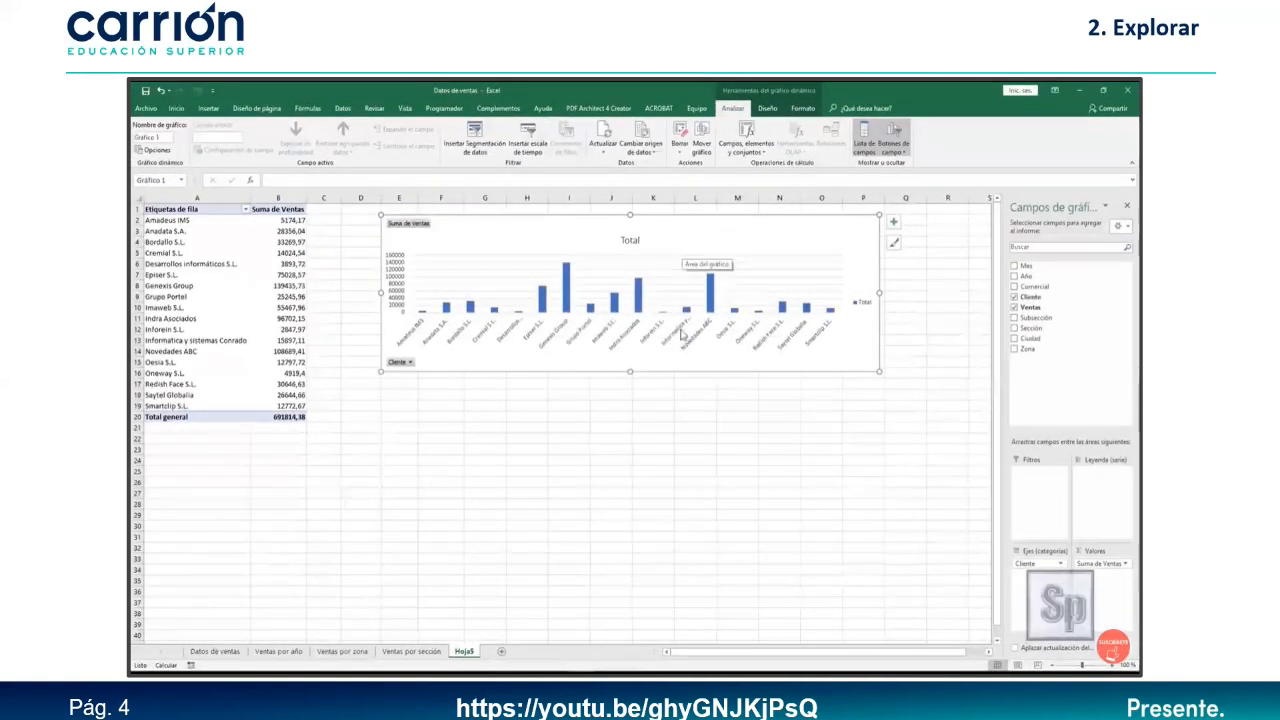
# Change the client sales chart to a clustered horizontal bar chart.
pyautogui.click(767, 108)
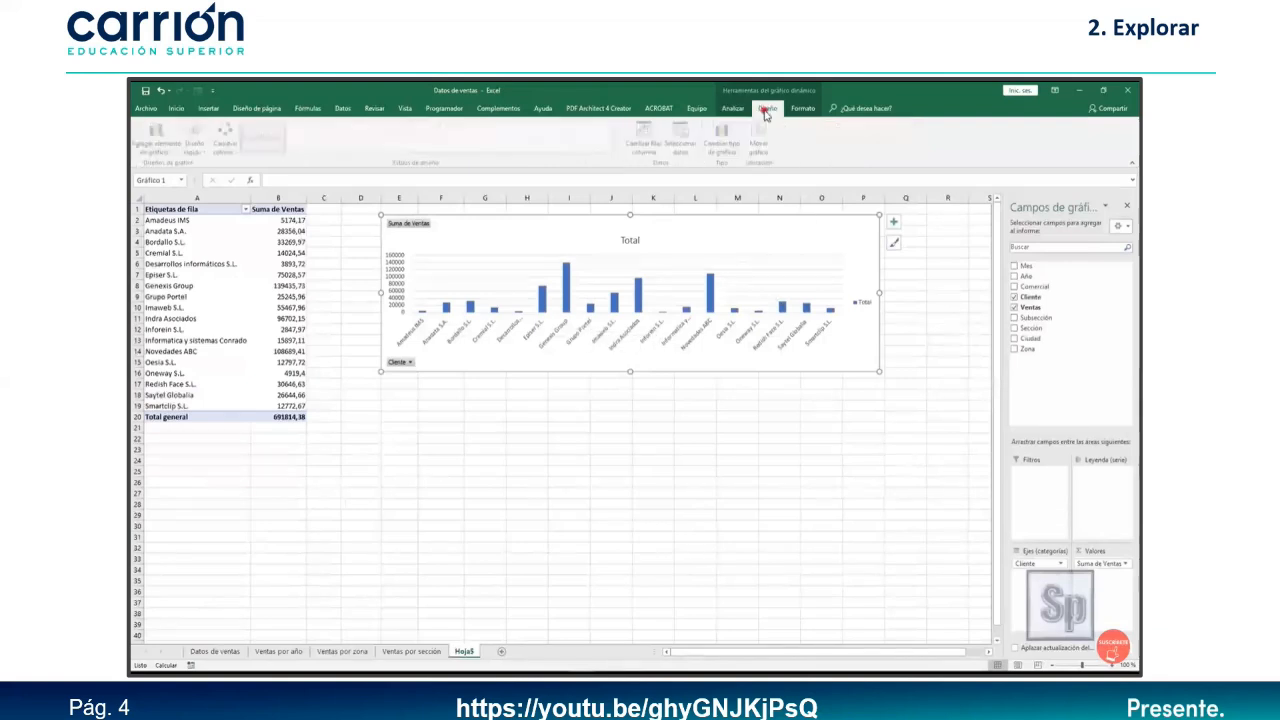
pyautogui.click(722, 146)
pyautogui.click(505, 329)
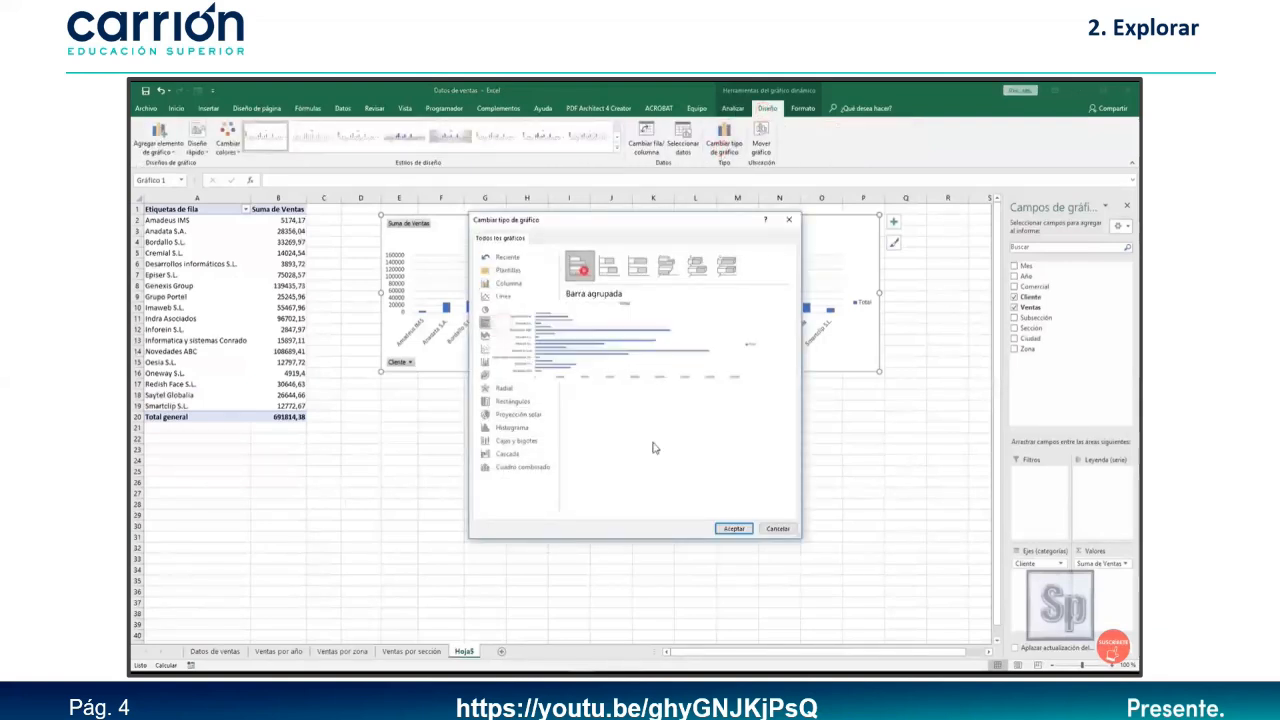
pyautogui.click(726, 531)
# Apply the blue-background chart style and a new colour palette, and make the chart narrower and taller.
pyautogui.click(366, 135)
pyautogui.click(616, 148)
pyautogui.click(394, 165)
pyautogui.click(228, 145)
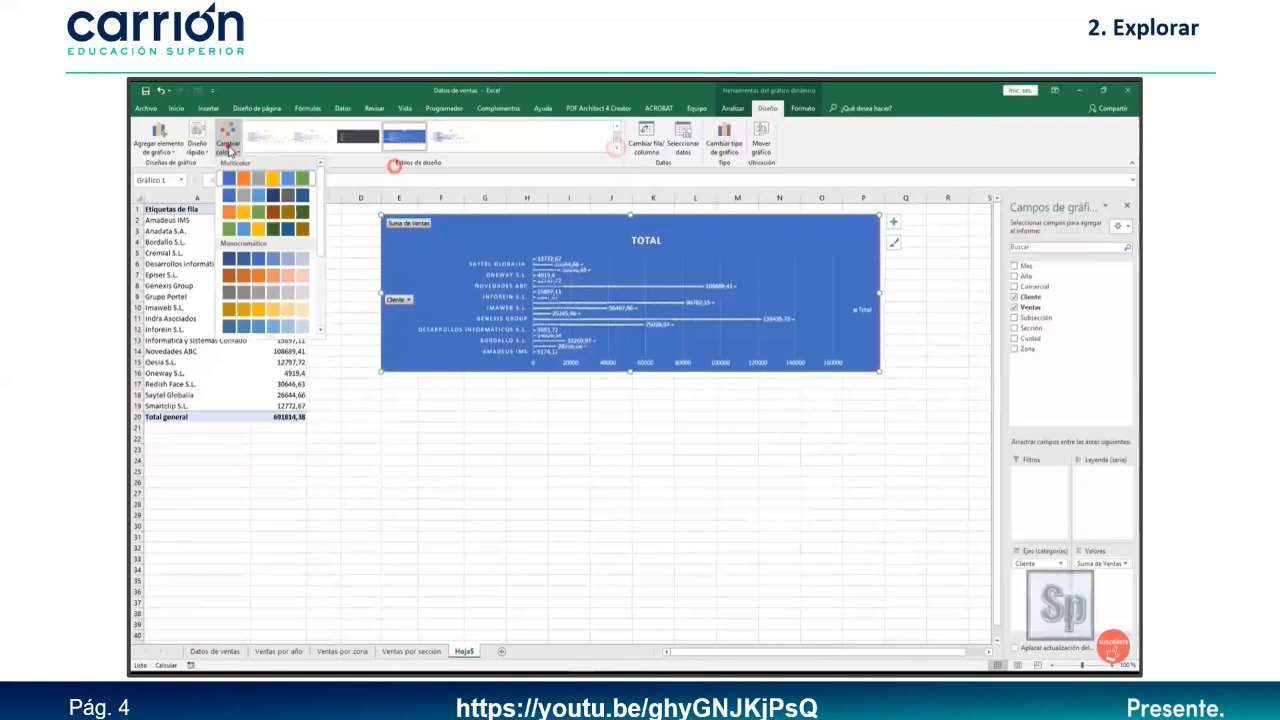
pyautogui.click(275, 321)
pyautogui.moveTo(880, 293); pyautogui.dragTo(752, 293)
pyautogui.moveTo(566, 372); pyautogui.dragTo(566, 586)
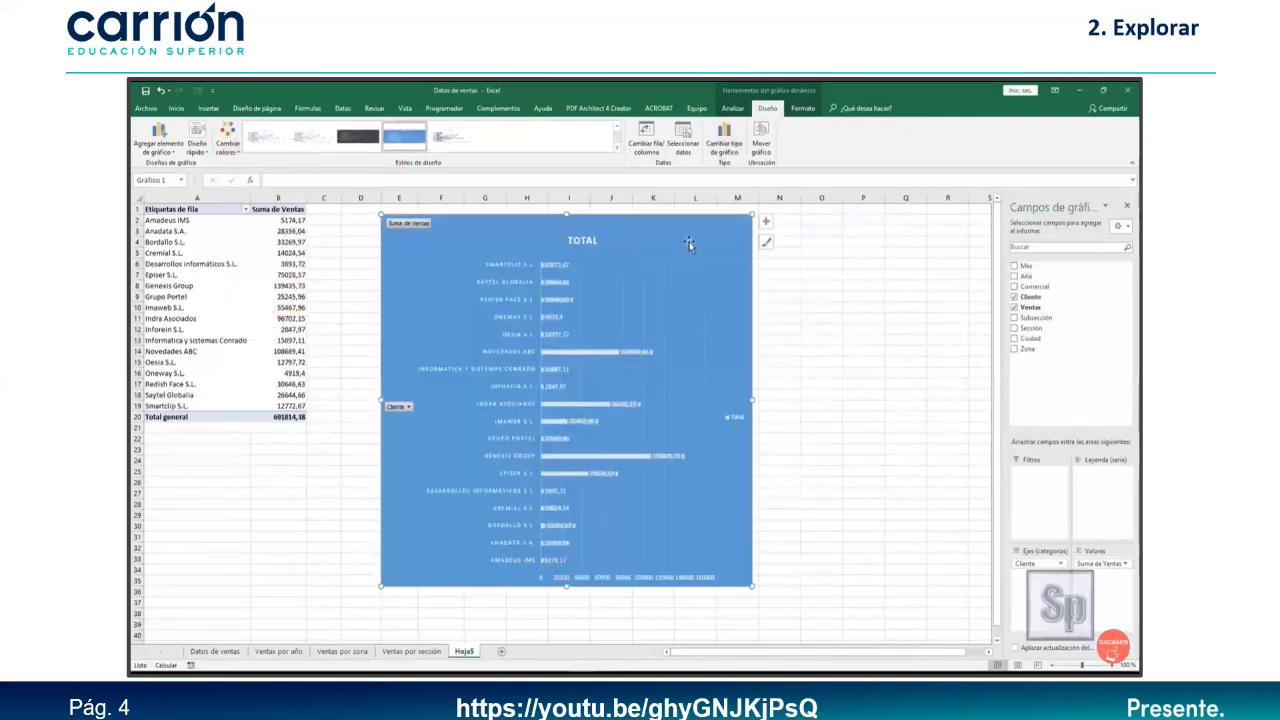
pyautogui.click(905, 503)
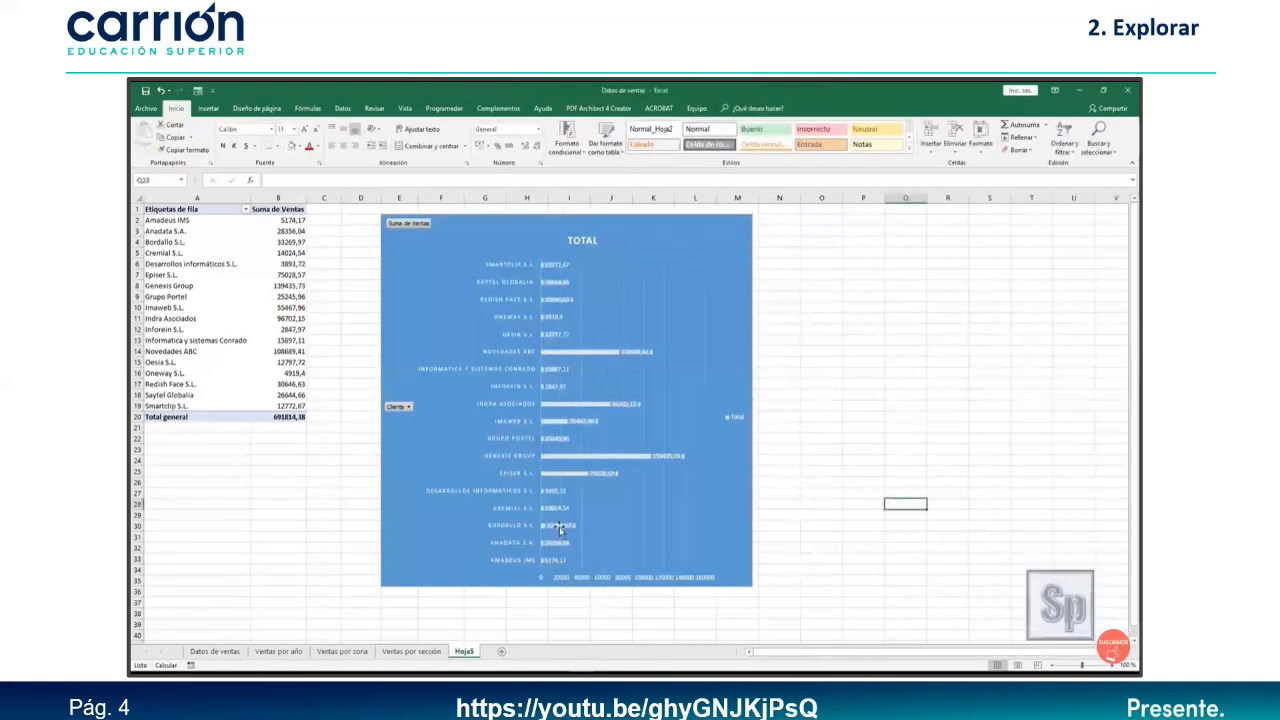
# Title the client chart 'VENTAS POR CLIENTE'.
pyautogui.doubleClick(578, 243)
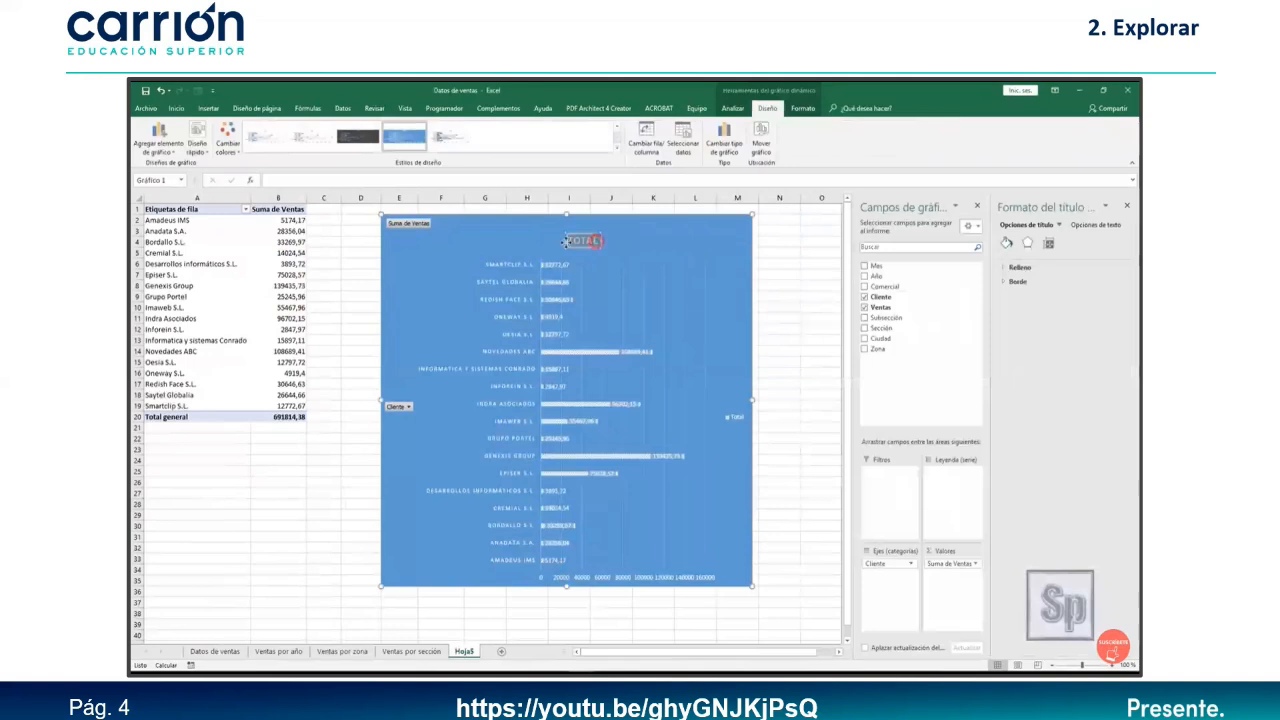
pyautogui.write('VI')
pyautogui.press('BackSpace')
pyautogui.press('BackSpace')
pyautogui.press('BackSpace')
pyautogui.press('BackSpace')
pyautogui.press('BackSpace')
pyautogui.write('ENTAS POR CLIENTE')
# Rename the Hoja5 sheet to 'ventas por cliente' and add a new empty Hoja6 sheet.
pyautogui.doubleClick(470, 651)
pyautogui.write('ve')
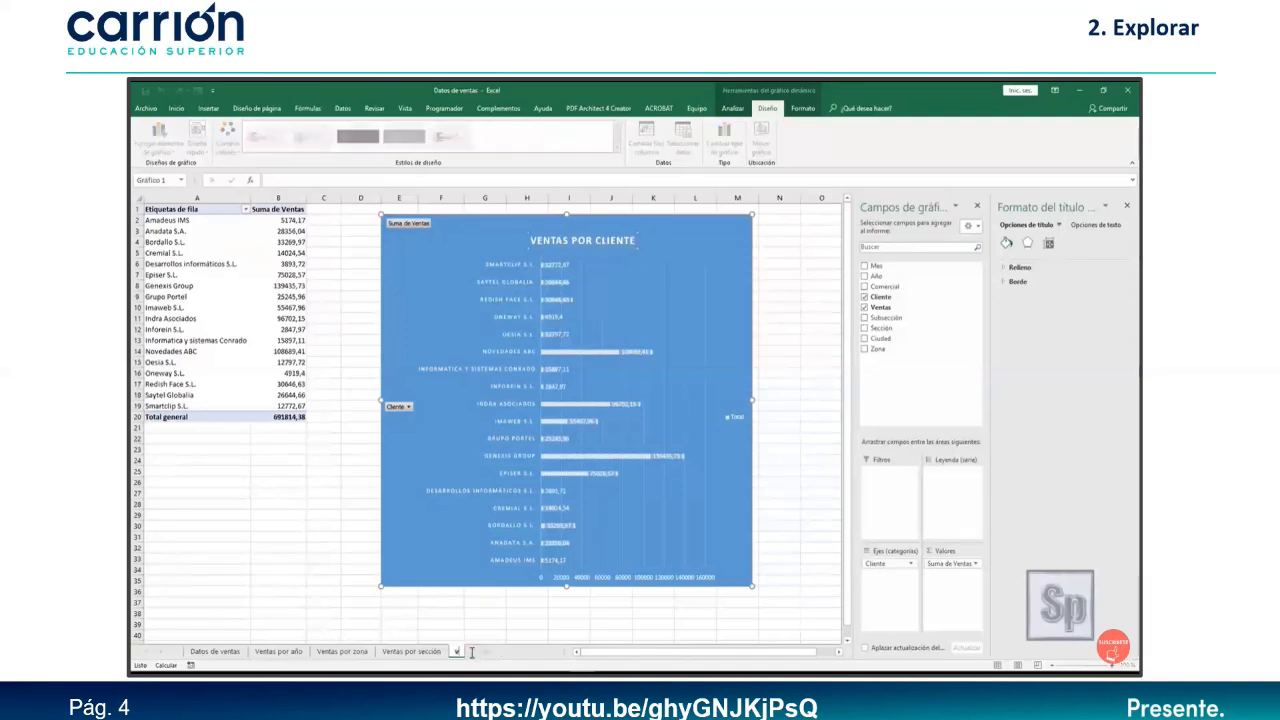
pyautogui.write('ntas por cliente')
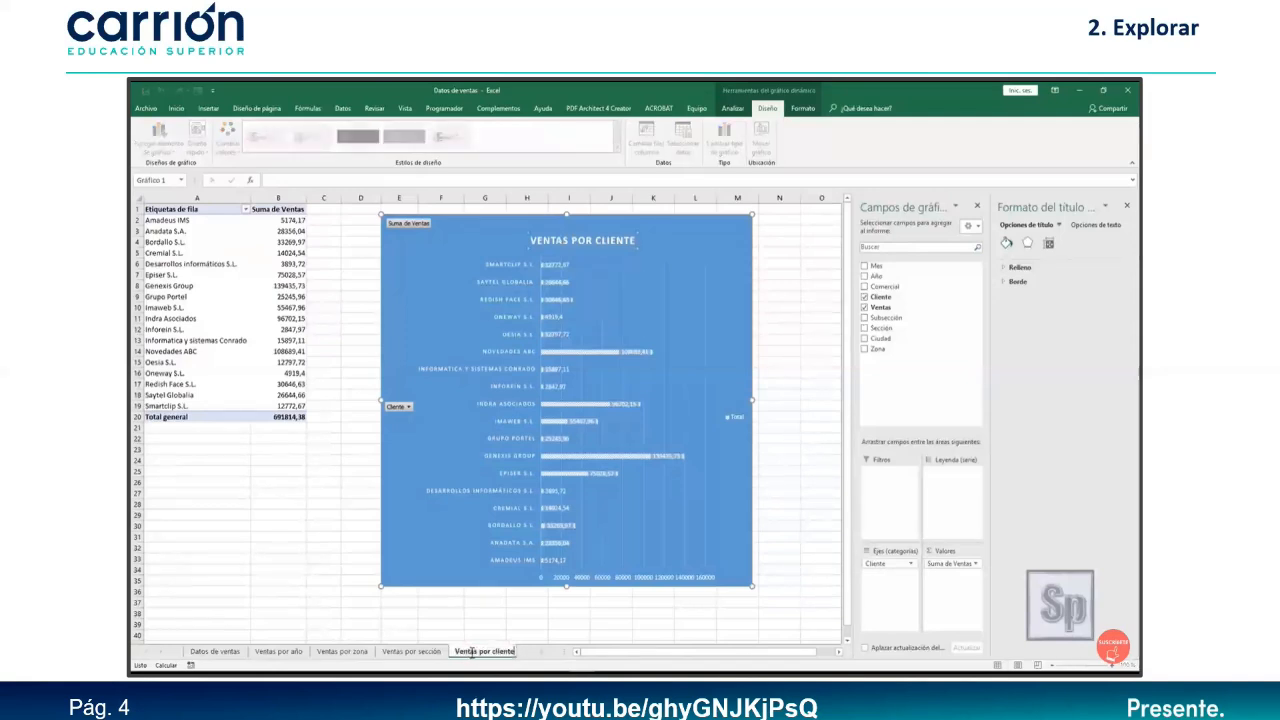
pyautogui.click(779, 537)
pyautogui.click(930, 412)
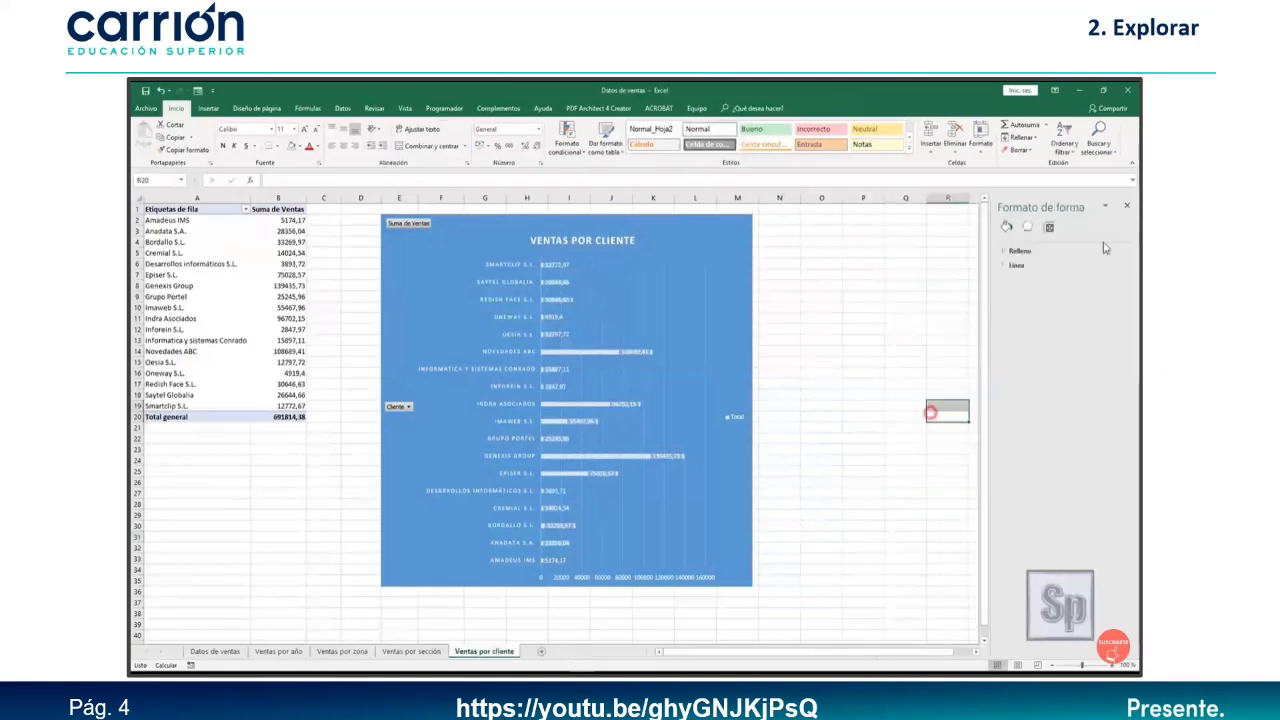
pyautogui.click(1129, 205)
pyautogui.click(935, 443)
pyautogui.click(851, 573)
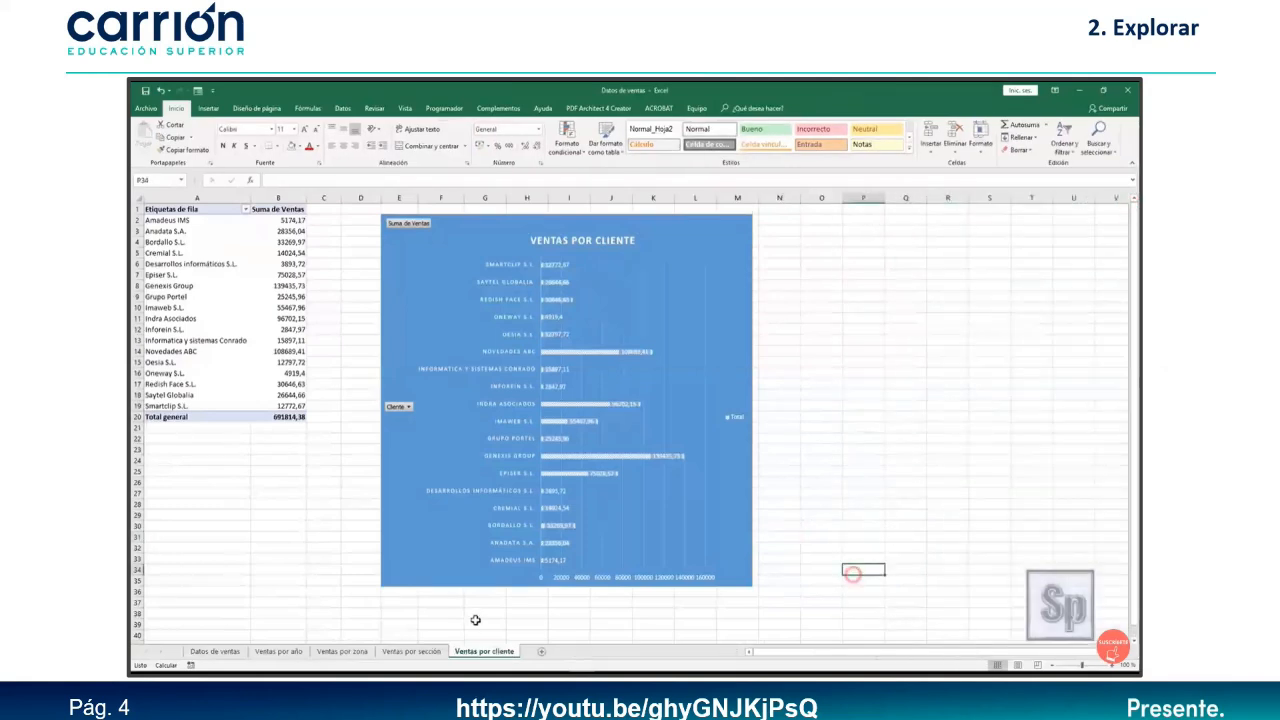
pyautogui.click(730, 529)
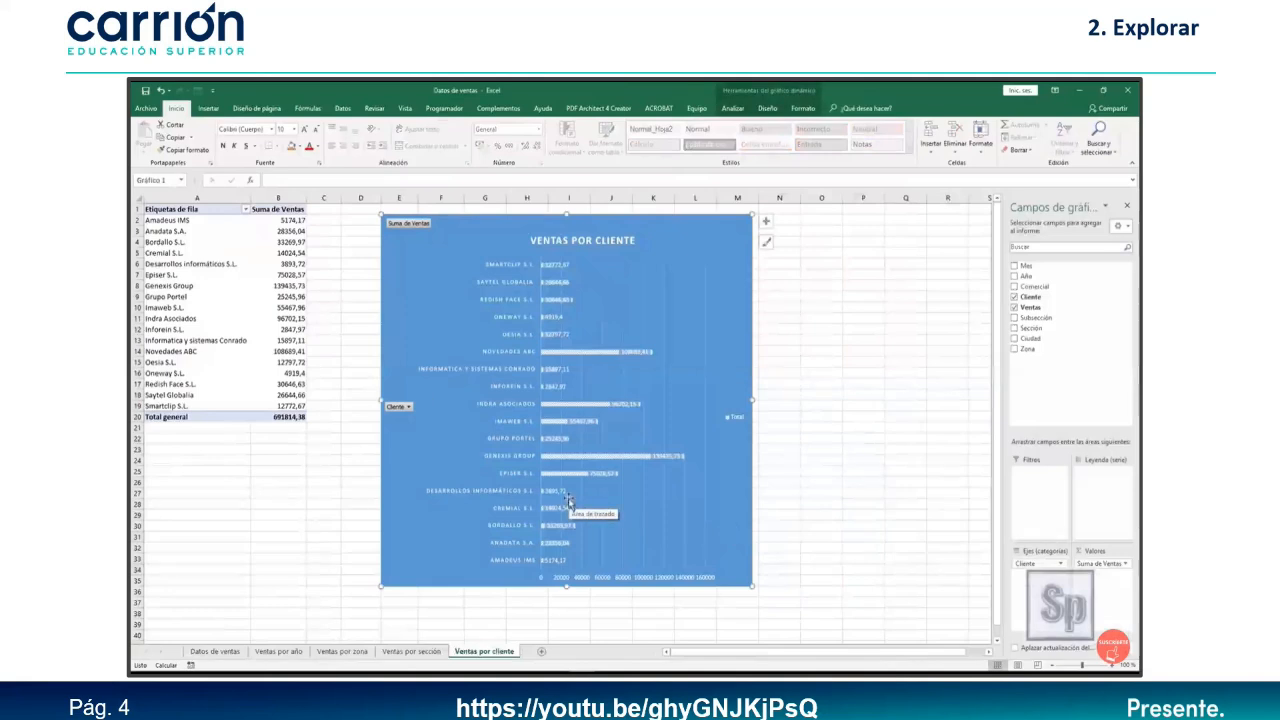
pyautogui.click(541, 651)
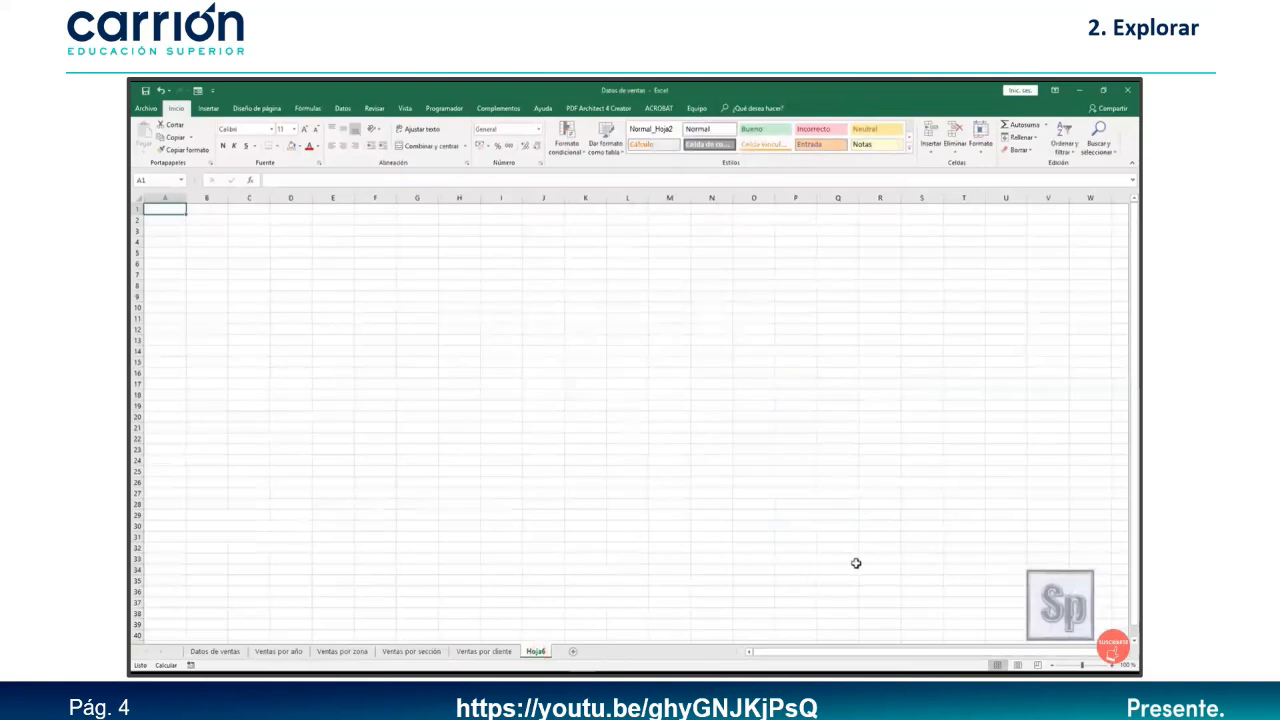
# Copy the Ventas por cliente chart to cell A1 of Hoja6, making it narrower and taller.
pyautogui.click(490, 651)
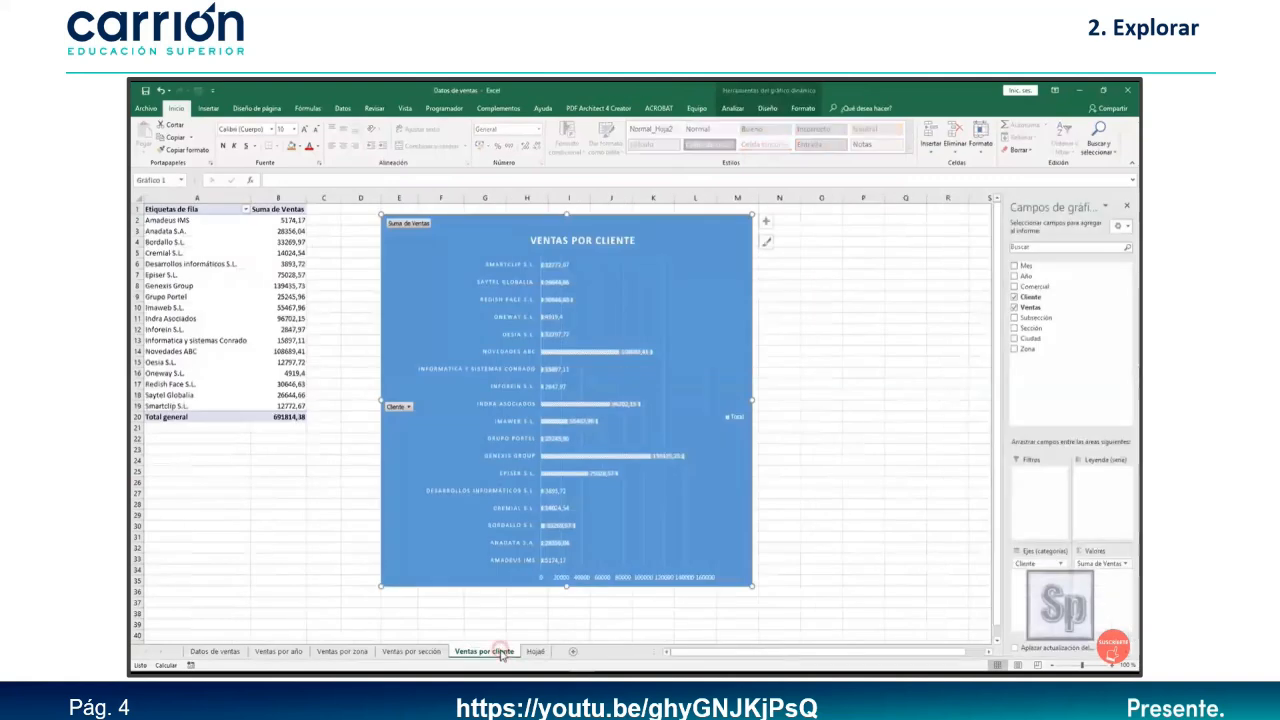
pyautogui.rightClick(700, 238)
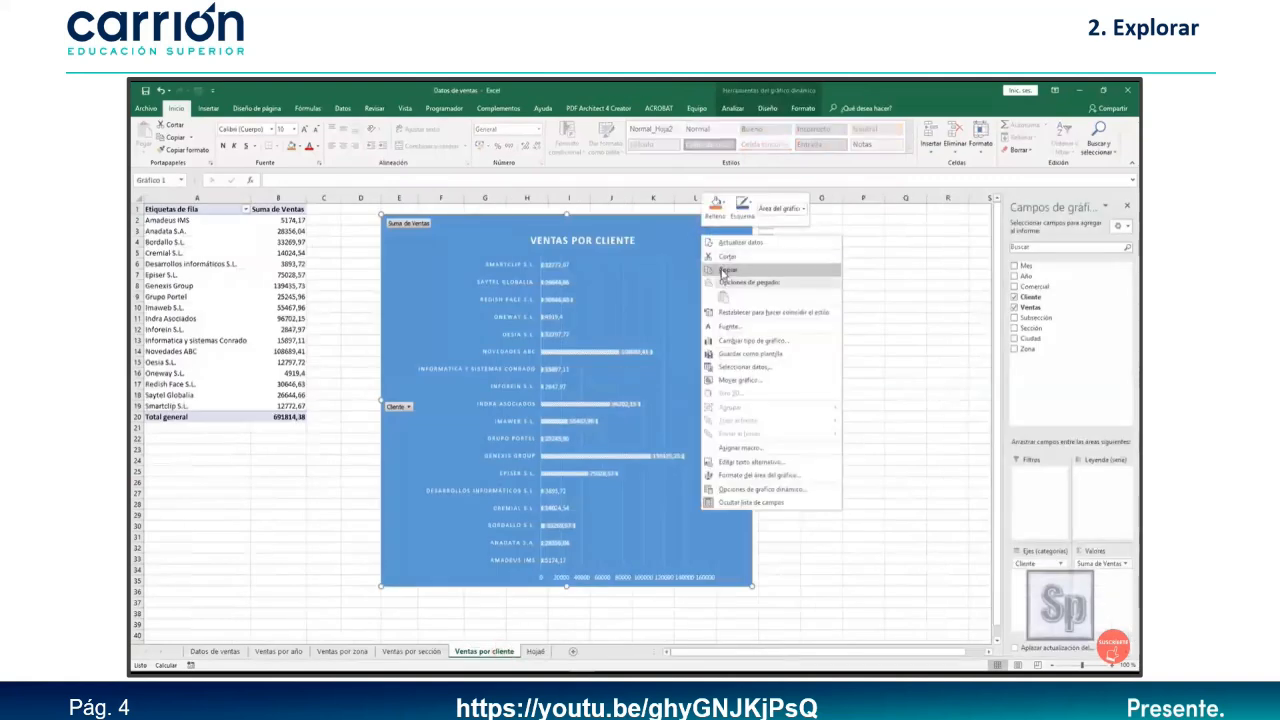
pyautogui.click(723, 266)
pyautogui.click(535, 652)
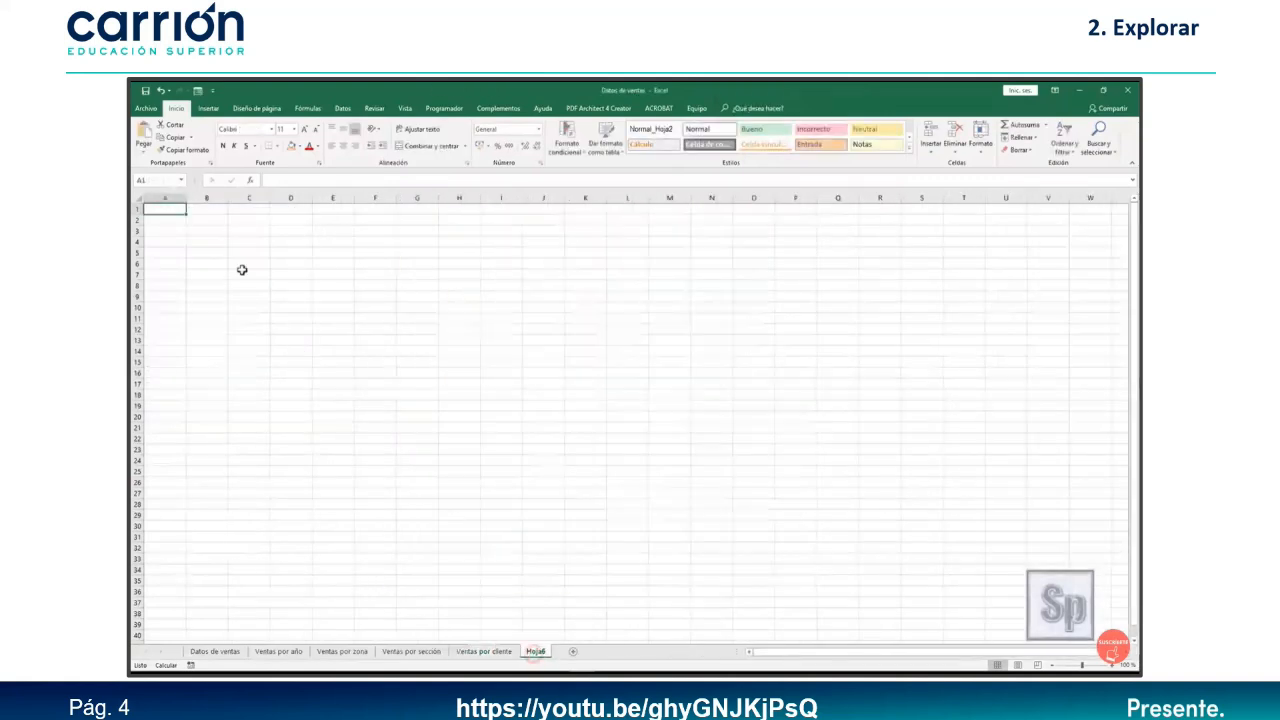
pyautogui.rightClick(212, 238)
pyautogui.click(236, 284)
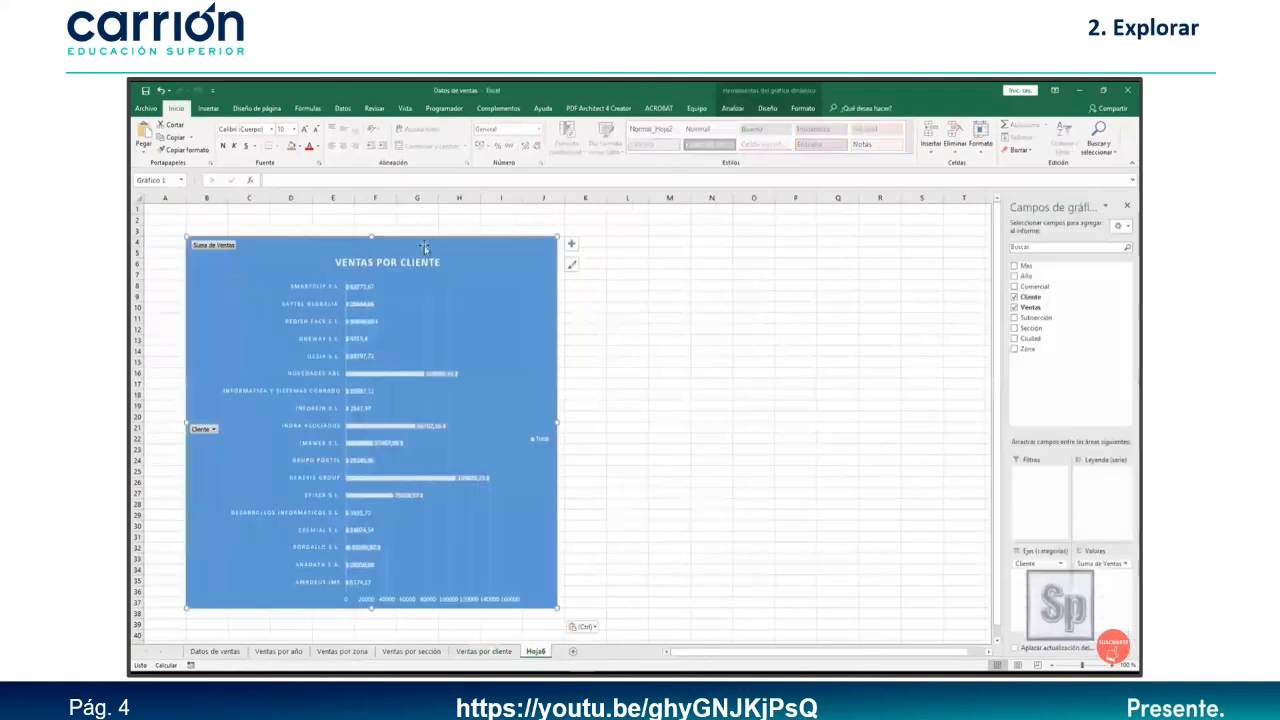
pyautogui.moveTo(459, 240); pyautogui.dragTo(427, 213)
pyautogui.moveTo(528, 397); pyautogui.dragTo(498, 397)
pyautogui.moveTo(326, 585); pyautogui.dragTo(338, 632)
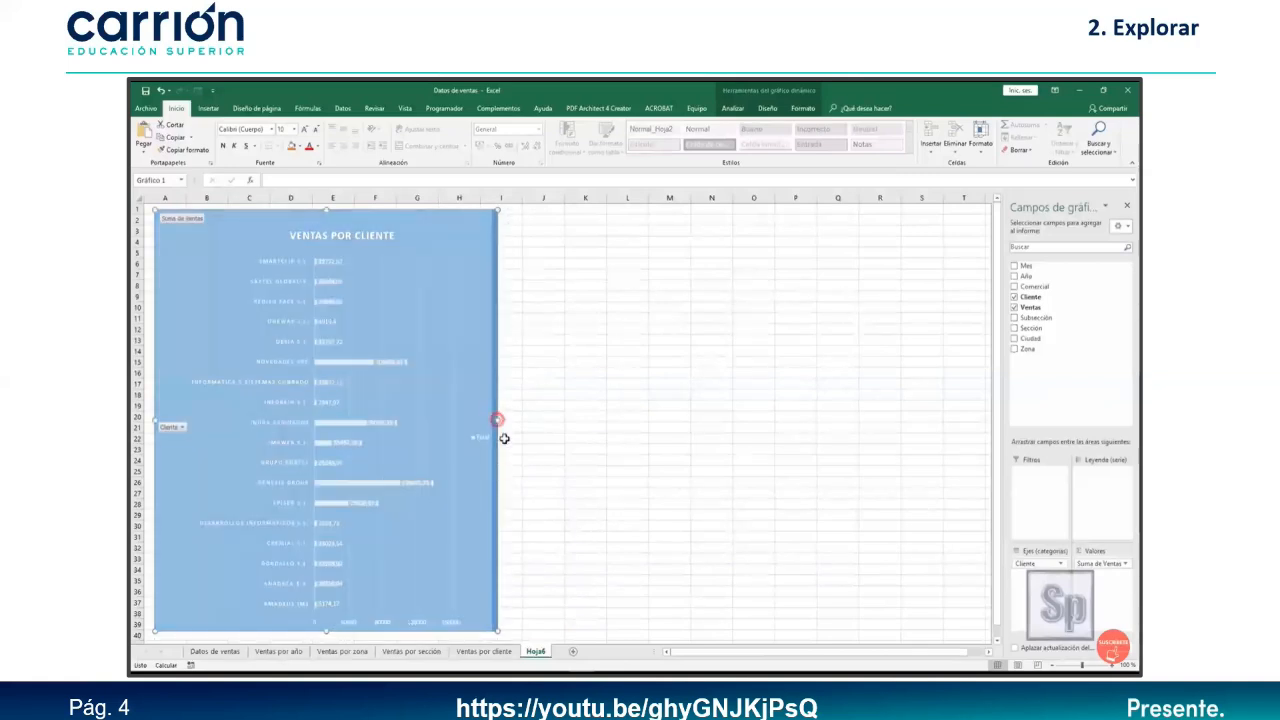
# Copy the Ventas por sección chart onto Hoja6 beside the client chart and widen it slightly.
pyautogui.click(421, 651)
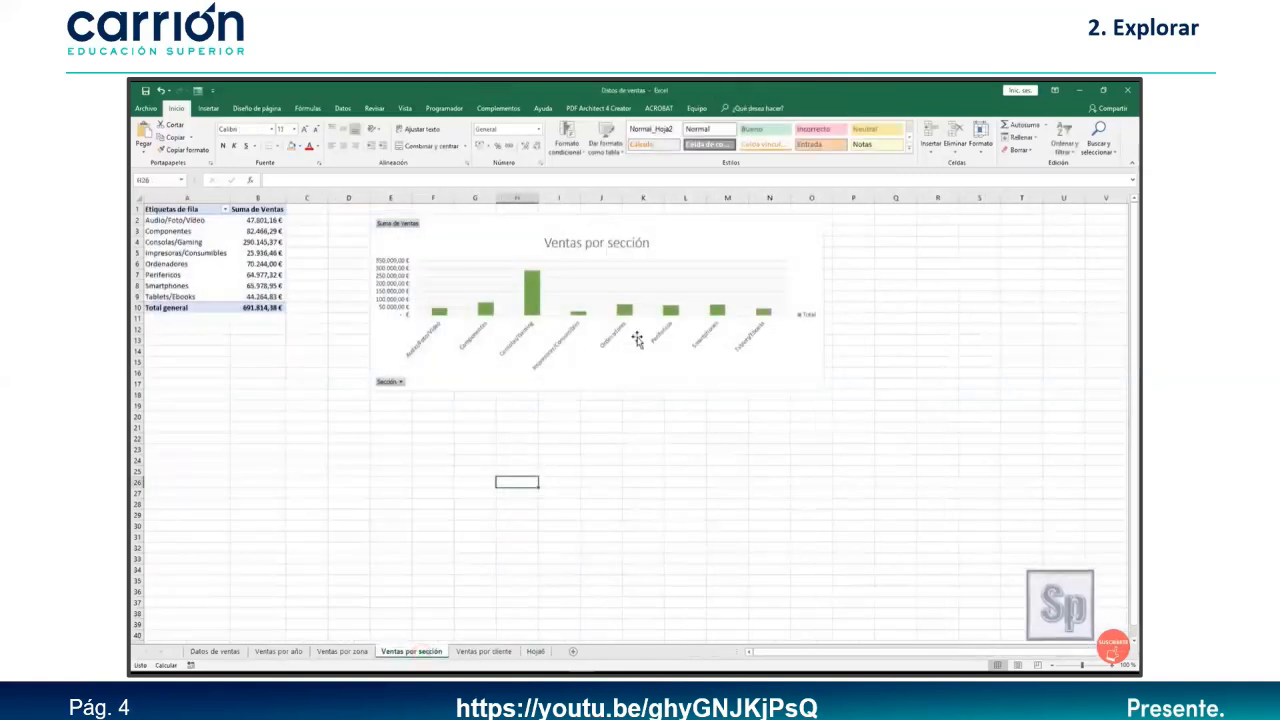
pyautogui.click(688, 242)
pyautogui.rightClick(688, 242)
pyautogui.click(715, 277)
pyautogui.click(538, 652)
pyautogui.rightClick(600, 265)
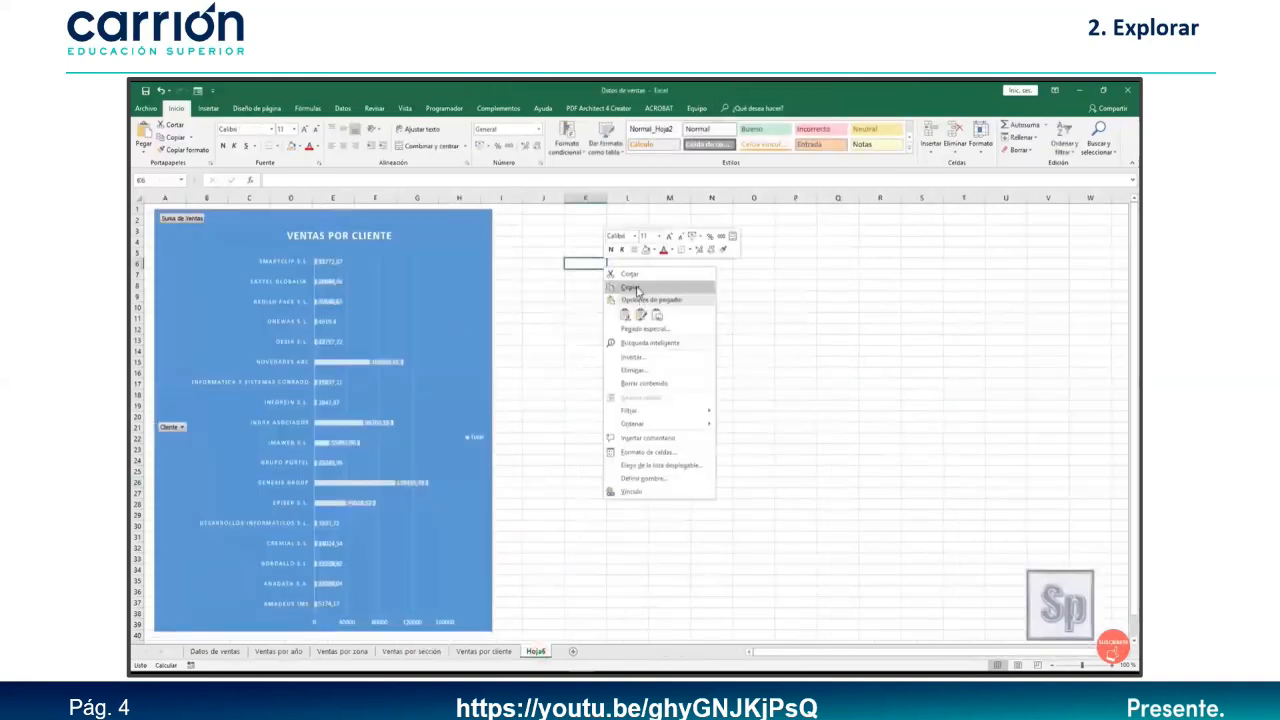
pyautogui.click(630, 315)
pyautogui.moveTo(911, 263); pyautogui.dragTo(799, 229)
pyautogui.moveTo(958, 298); pyautogui.dragTo(978, 298)
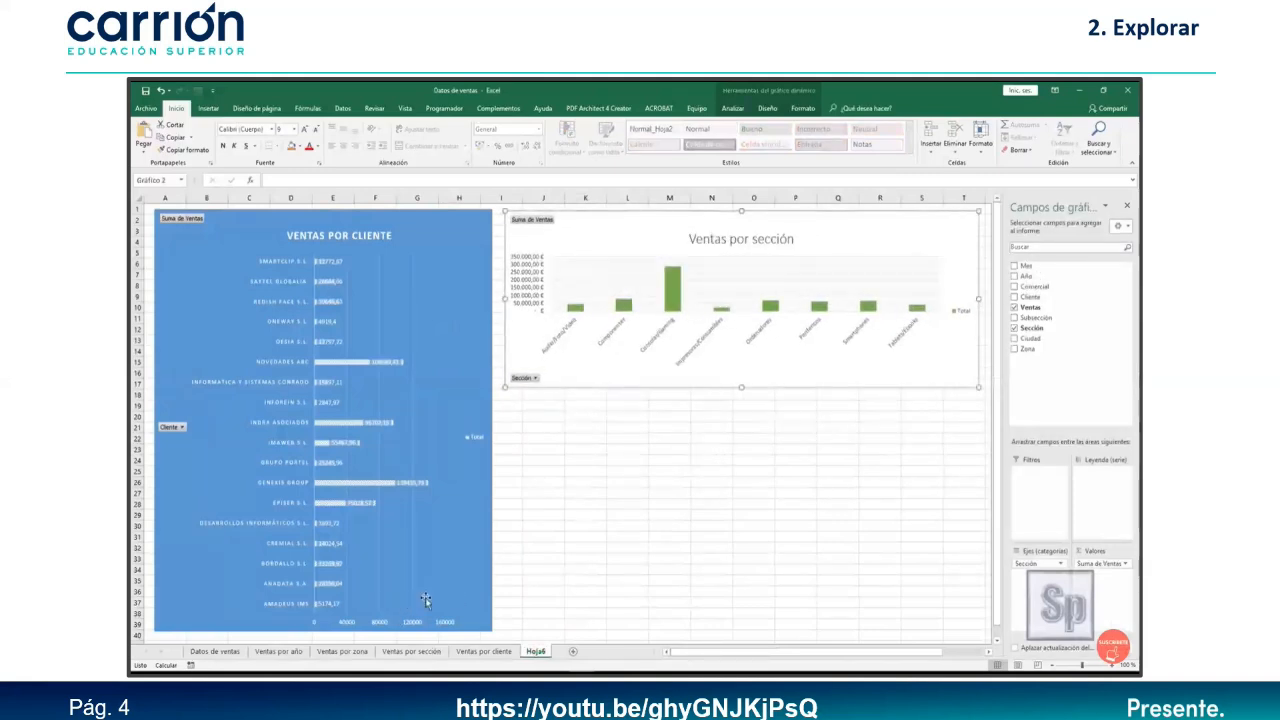
# Paste the Ventas por zona pie chart at M29 on Hoja6, placed and resized below the section chart.
pyautogui.click(342, 651)
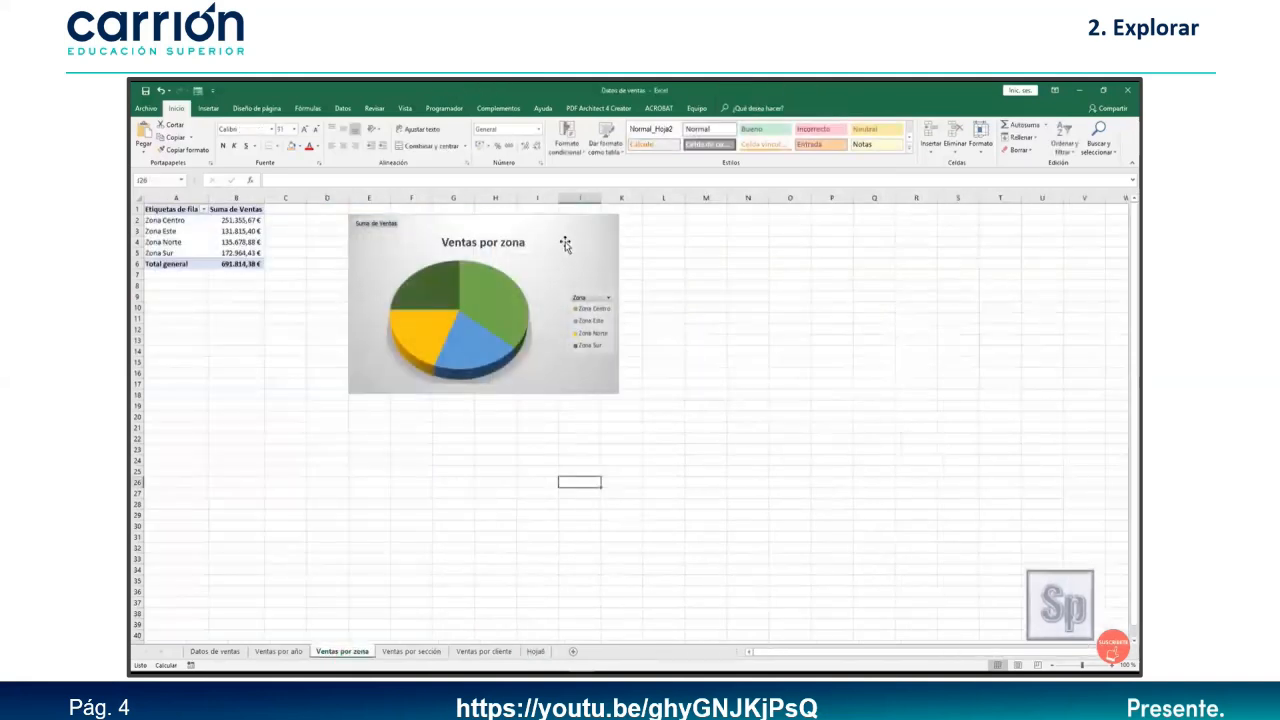
pyautogui.click(565, 244)
pyautogui.rightClick(565, 244)
pyautogui.click(597, 279)
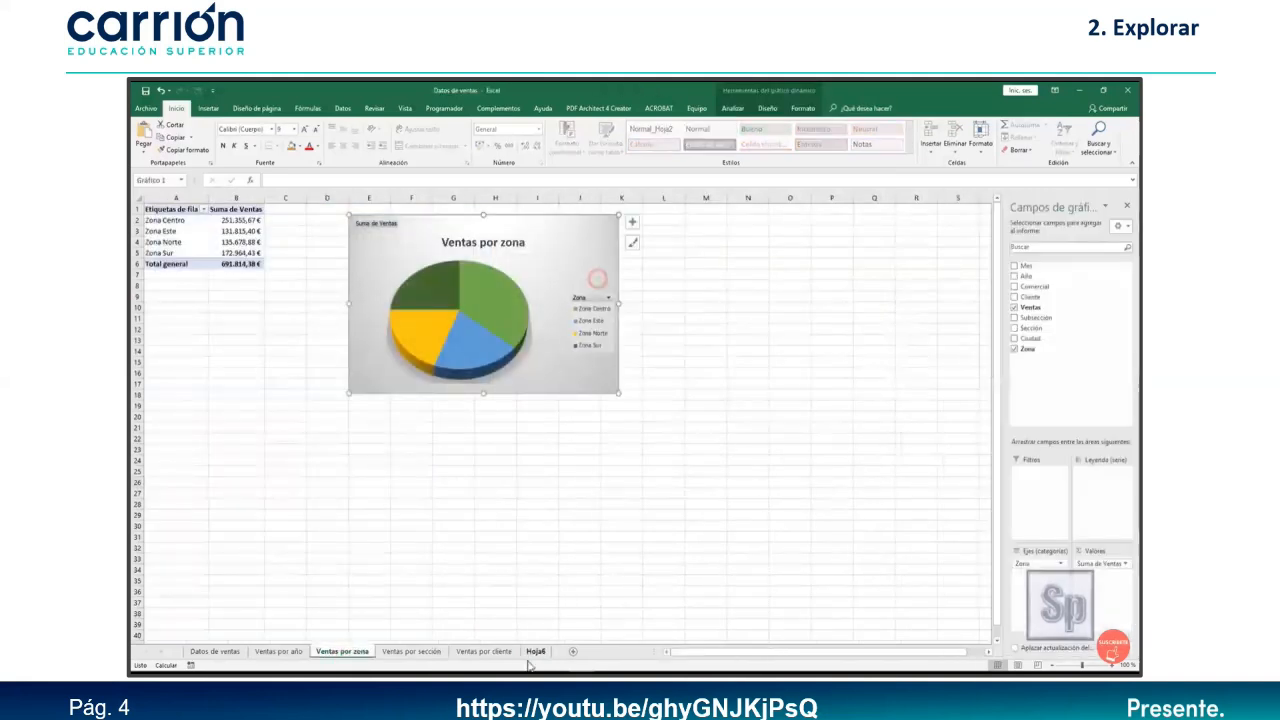
pyautogui.click(534, 651)
pyautogui.rightClick(684, 514)
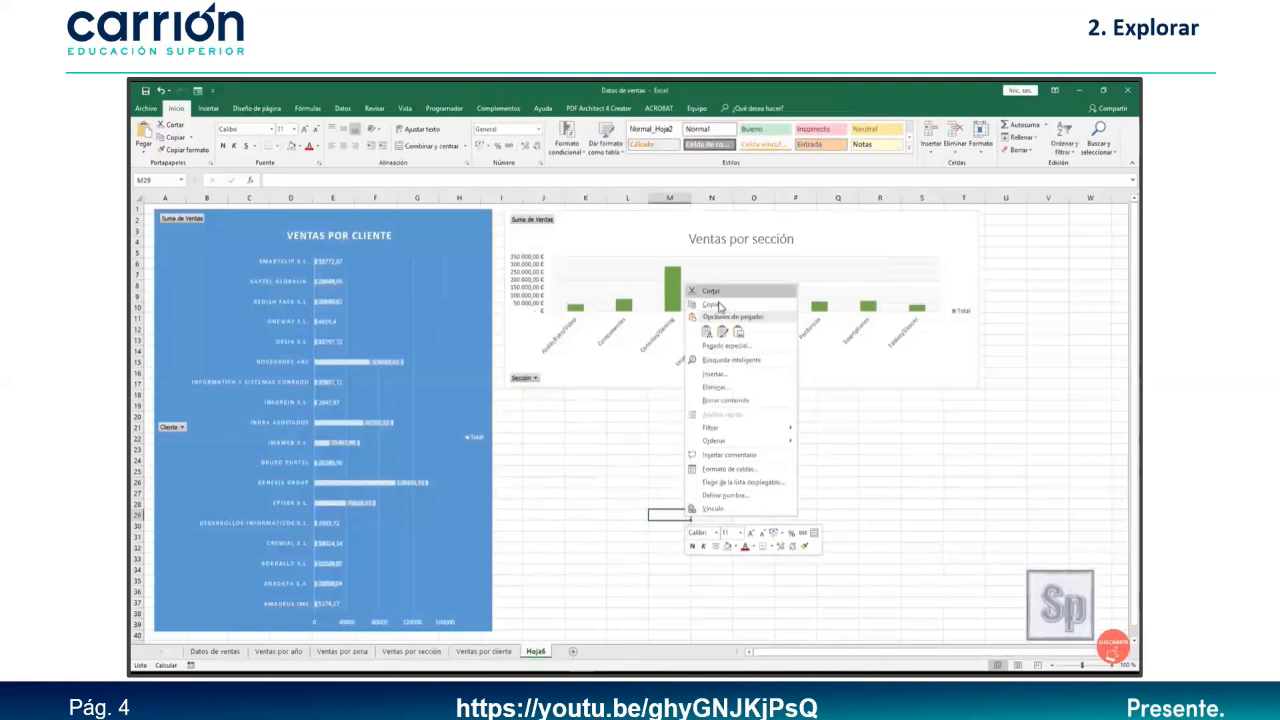
pyautogui.click(706, 331)
pyautogui.click(828, 537)
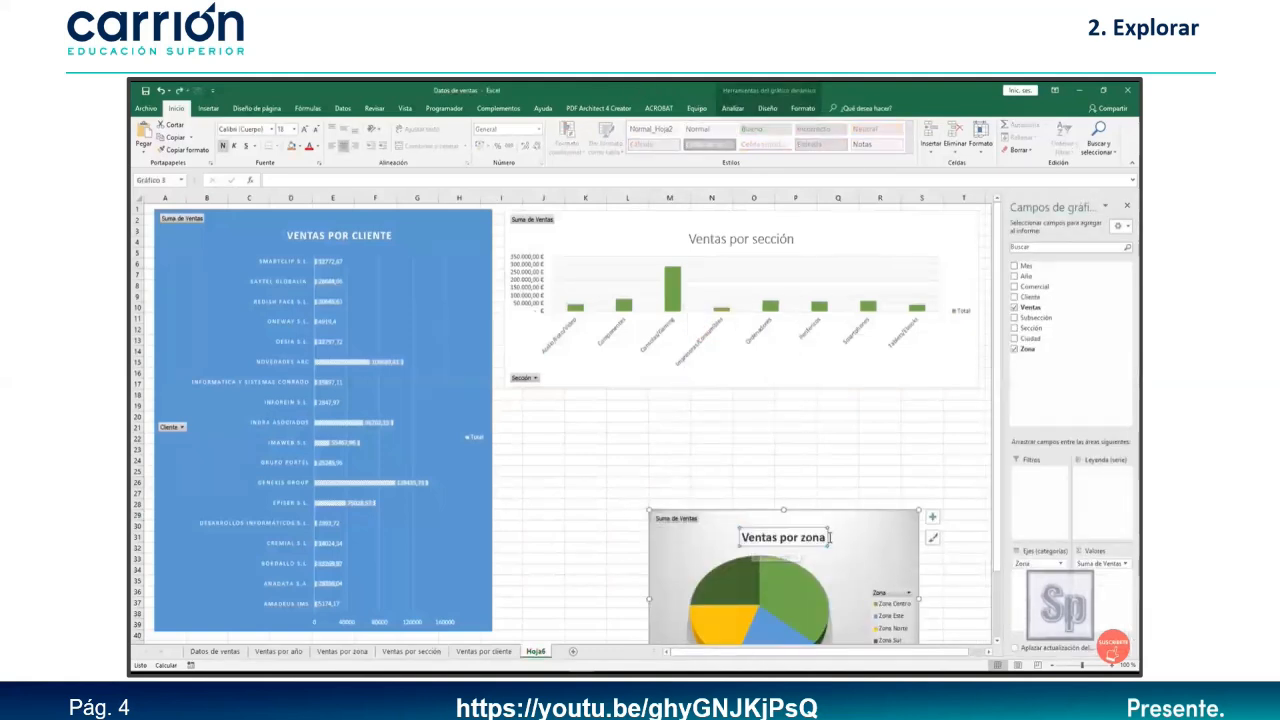
pyautogui.moveTo(887, 533); pyautogui.dragTo(743, 429)
pyautogui.moveTo(770, 495); pyautogui.dragTo(721, 495)
pyautogui.moveTo(610, 588); pyautogui.dragTo(605, 625)
pyautogui.moveTo(665, 420); pyautogui.dragTo(666, 418)
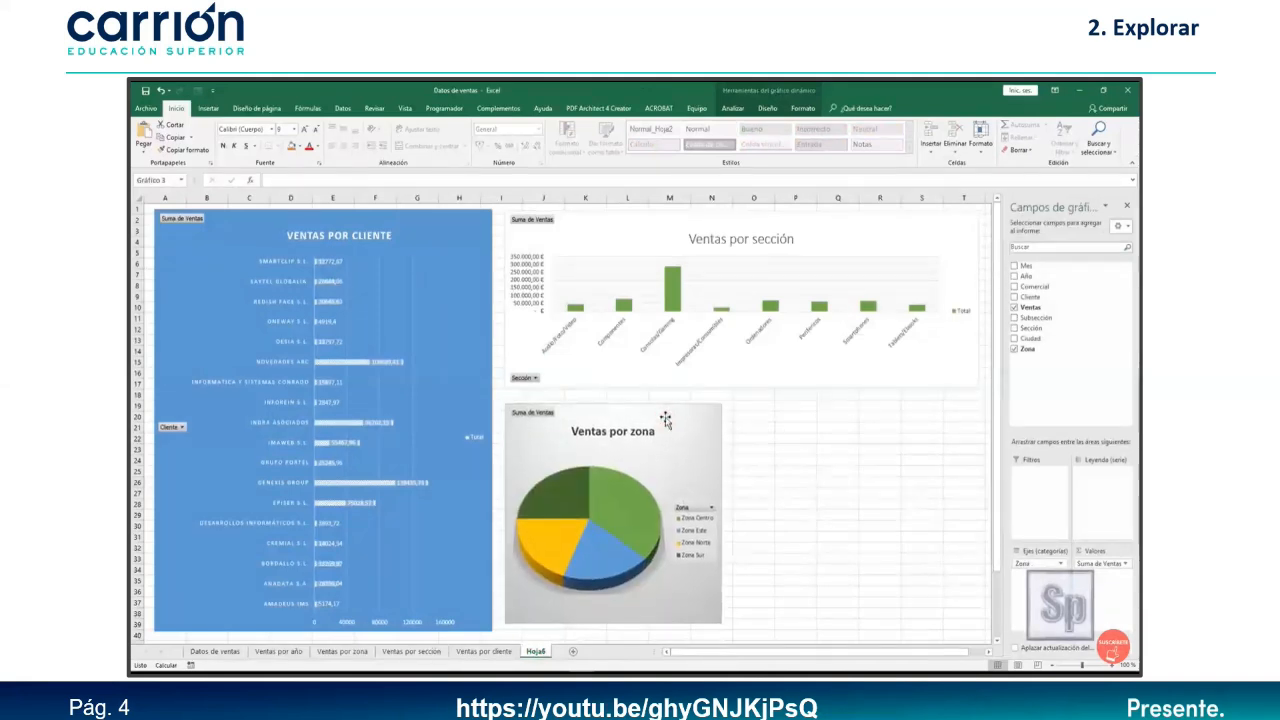
pyautogui.click(820, 525)
# Drag the Ventas por sección chart's right edge to widen it on the dashboard.
pyautogui.click(951, 368)
pyautogui.hscroll(1, 1020, 296)
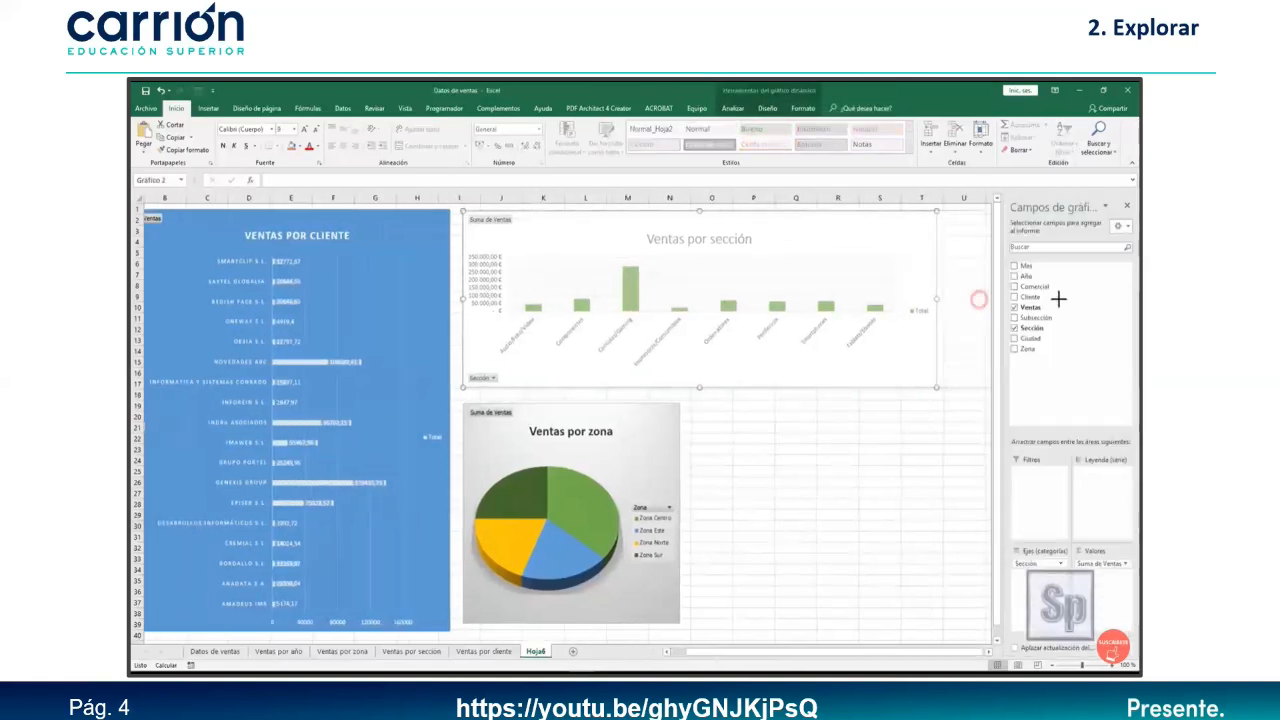
pyautogui.hscroll(3, 960, 297)
pyautogui.moveTo(890, 312); pyautogui.dragTo(891, 312)
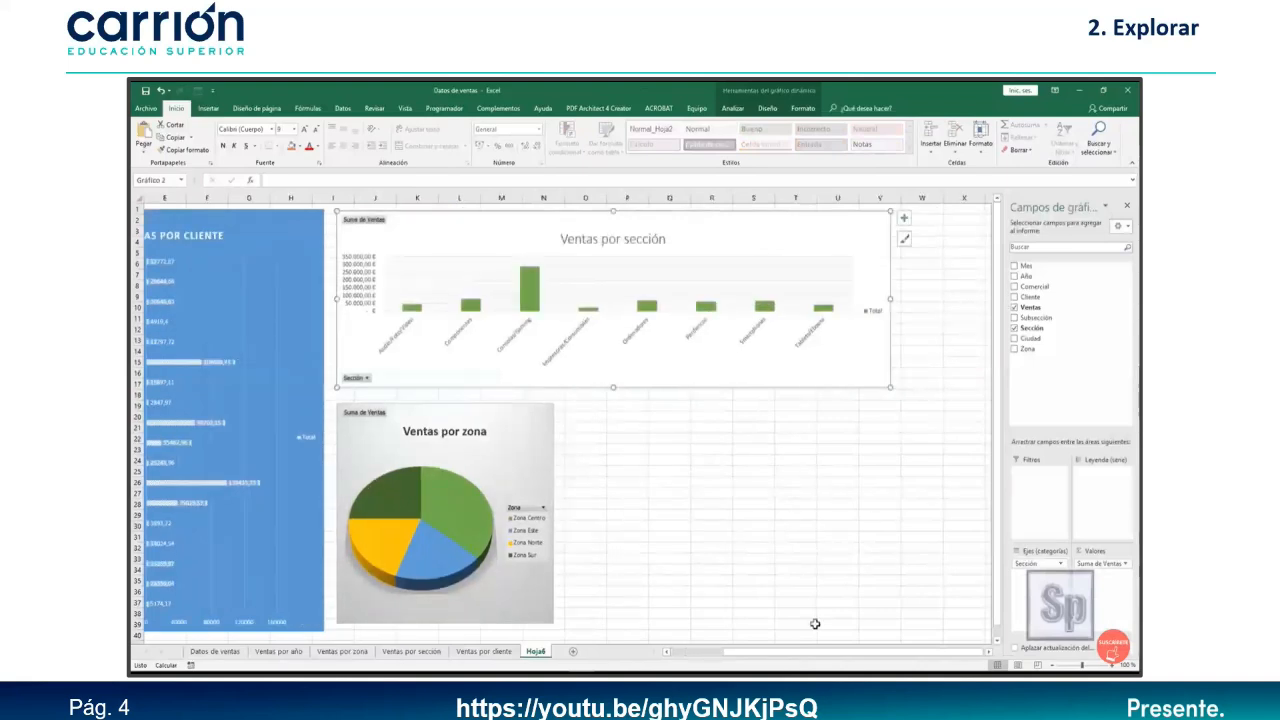
pyautogui.moveTo(735, 654); pyautogui.dragTo(676, 660)
# From the Ventas por sección pivot table, create Mes, Año and Comercial slicers and select all three.
pyautogui.click(808, 526)
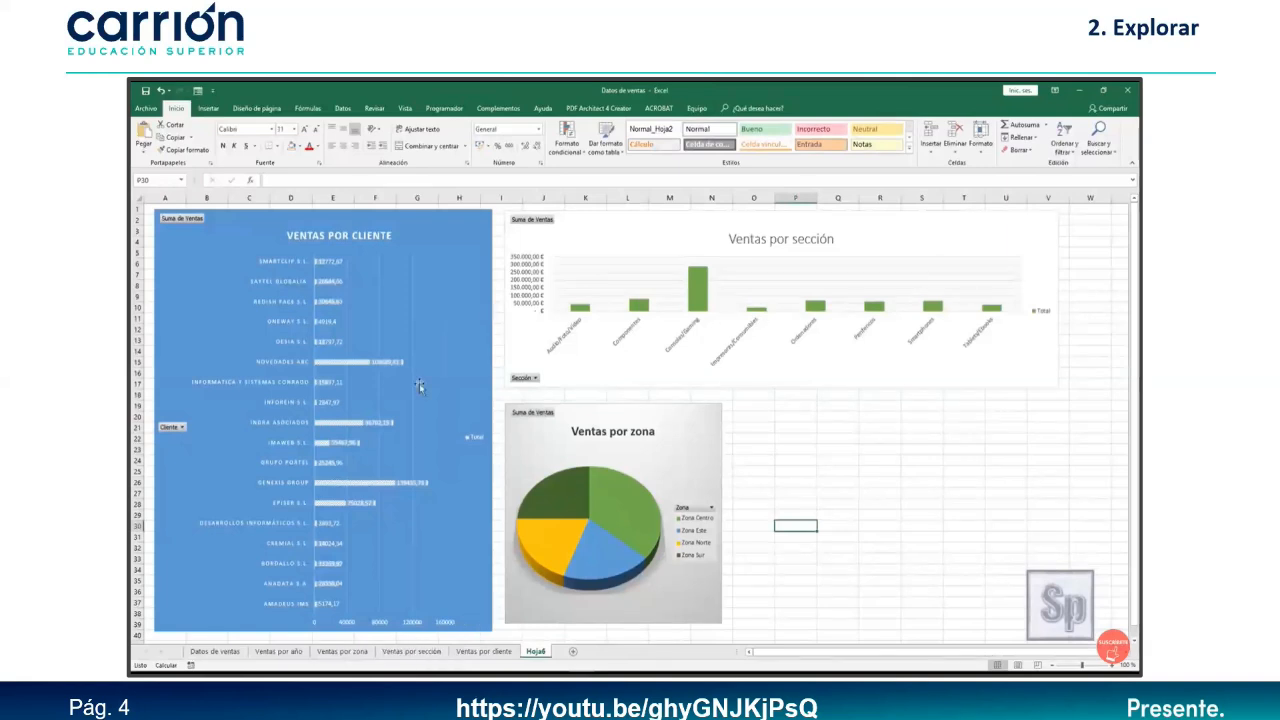
pyautogui.click(411, 651)
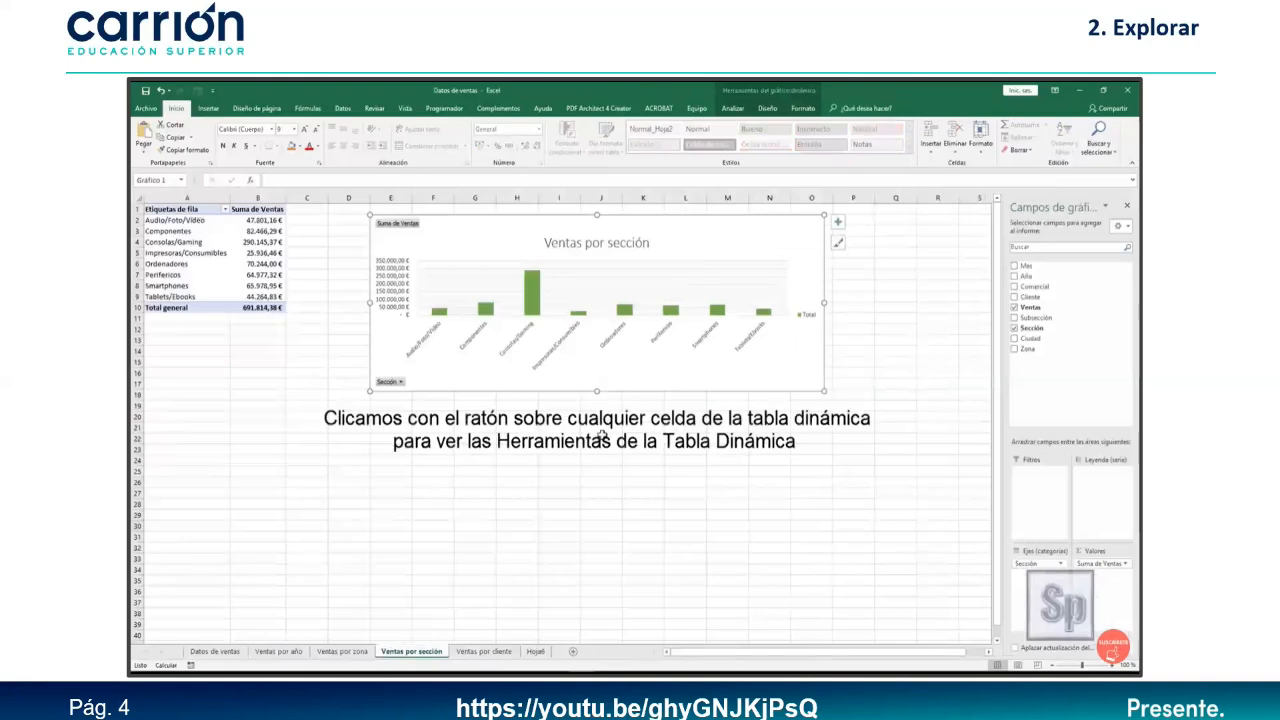
pyautogui.click(209, 208)
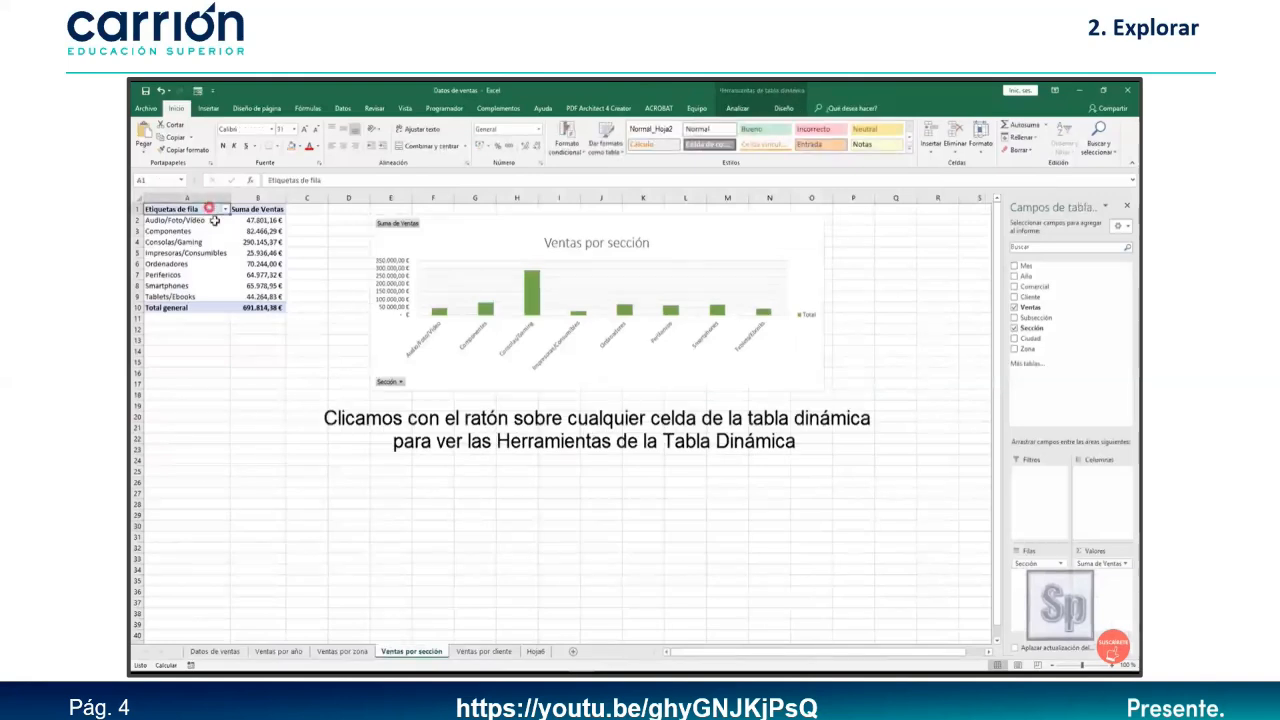
pyautogui.click(740, 111)
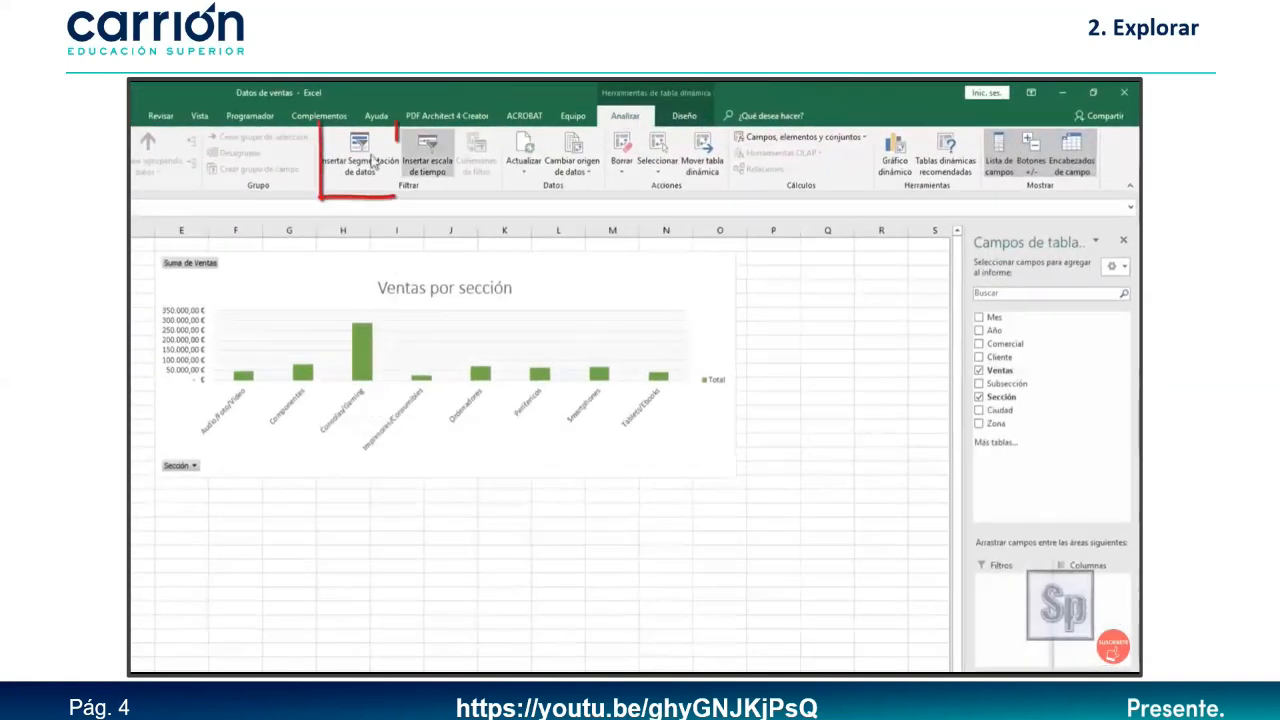
pyautogui.click(362, 168)
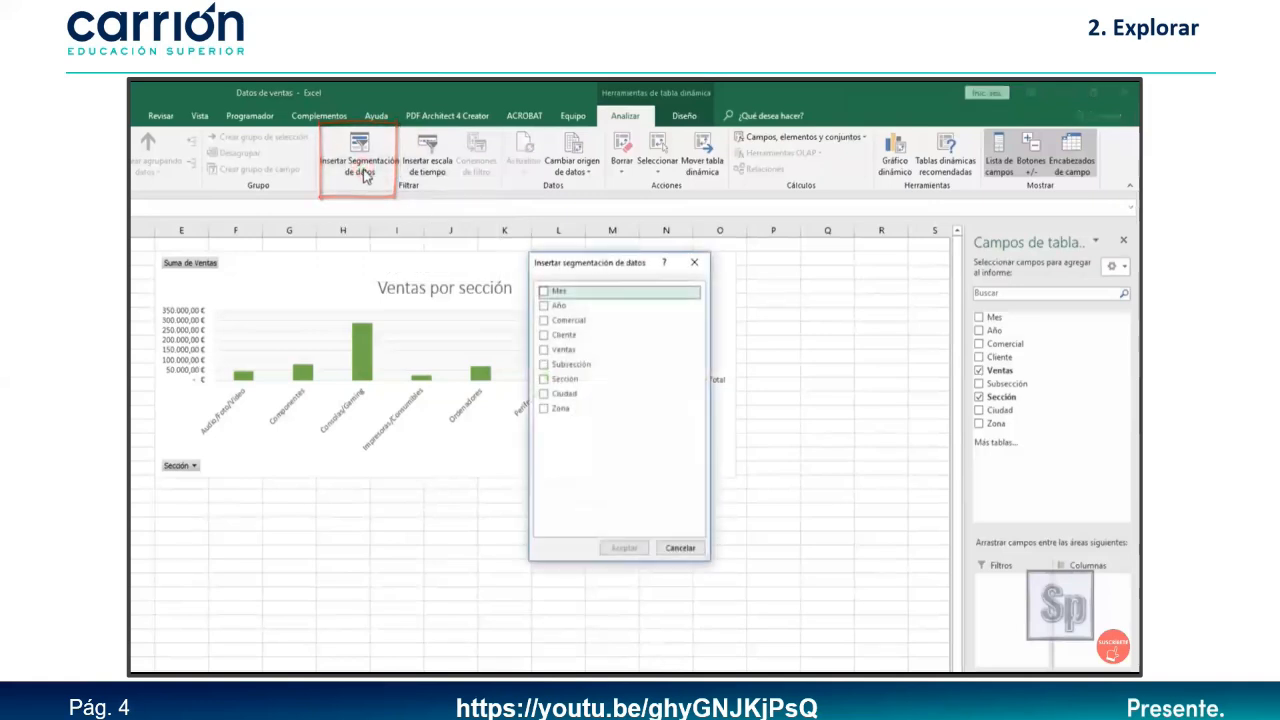
pyautogui.moveTo(593, 266); pyautogui.dragTo(521, 299)
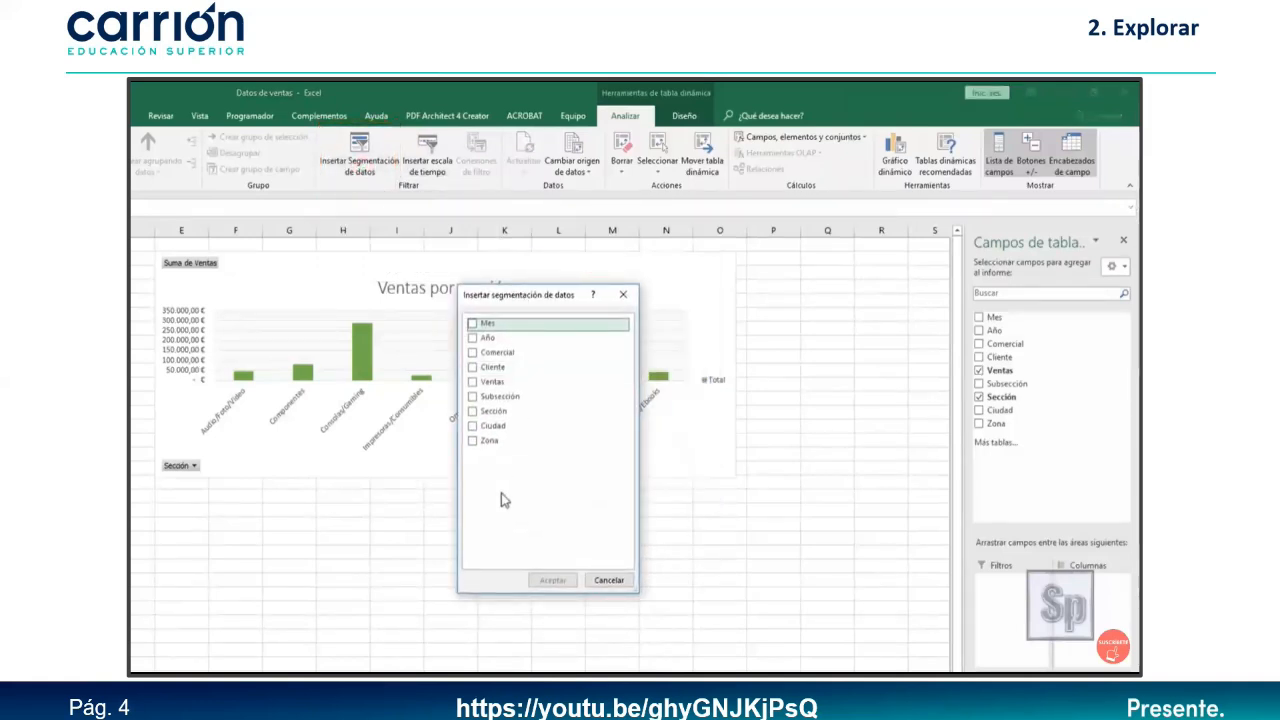
pyautogui.click(473, 325)
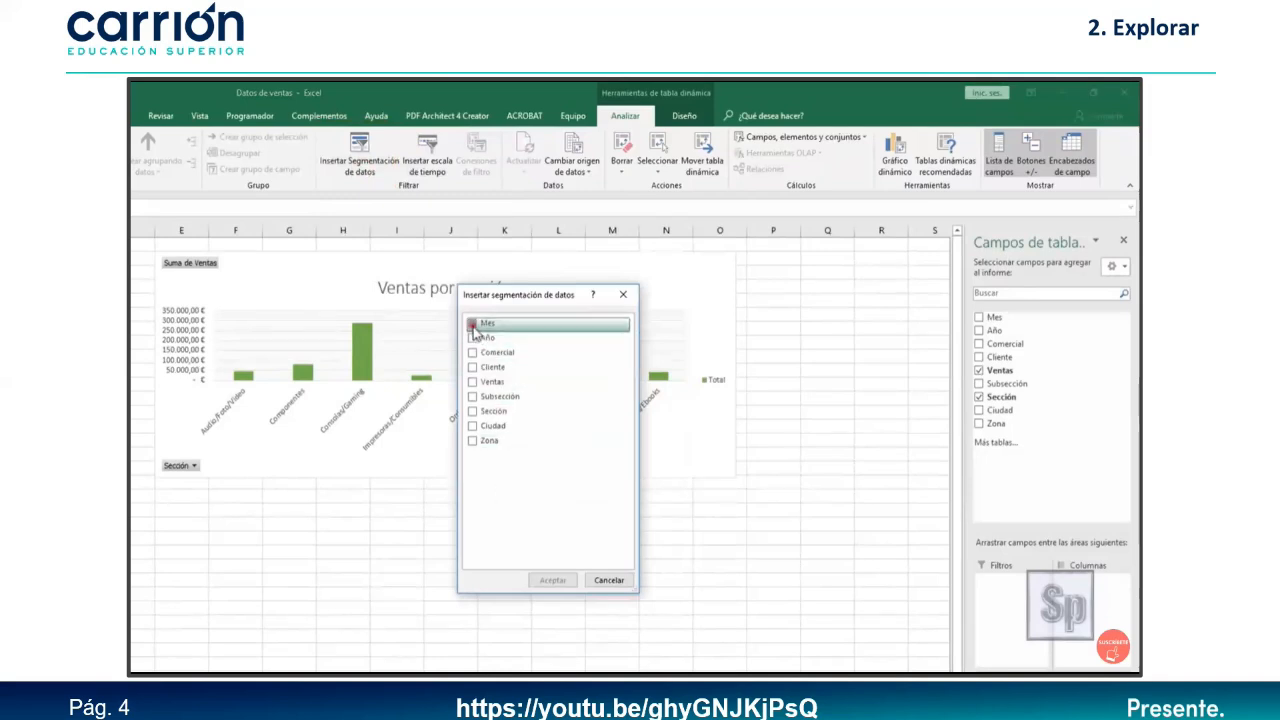
pyautogui.click(474, 341)
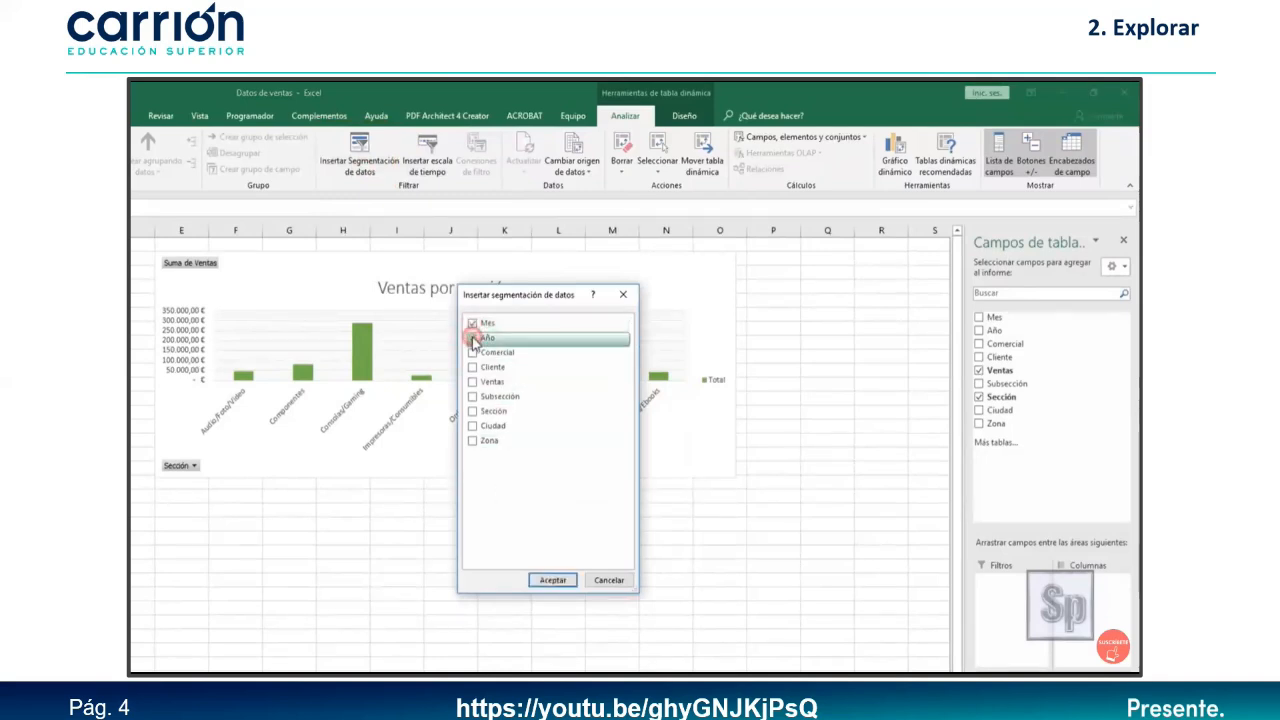
pyautogui.click(474, 354)
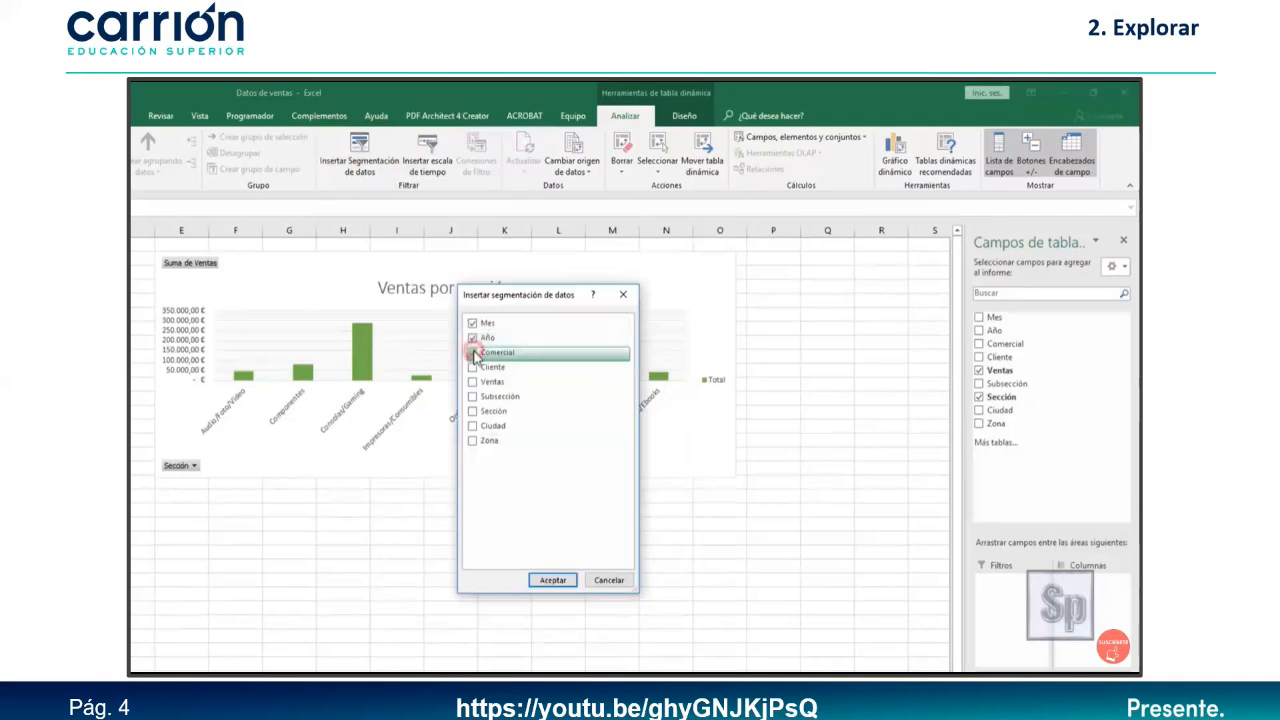
pyautogui.click(553, 582)
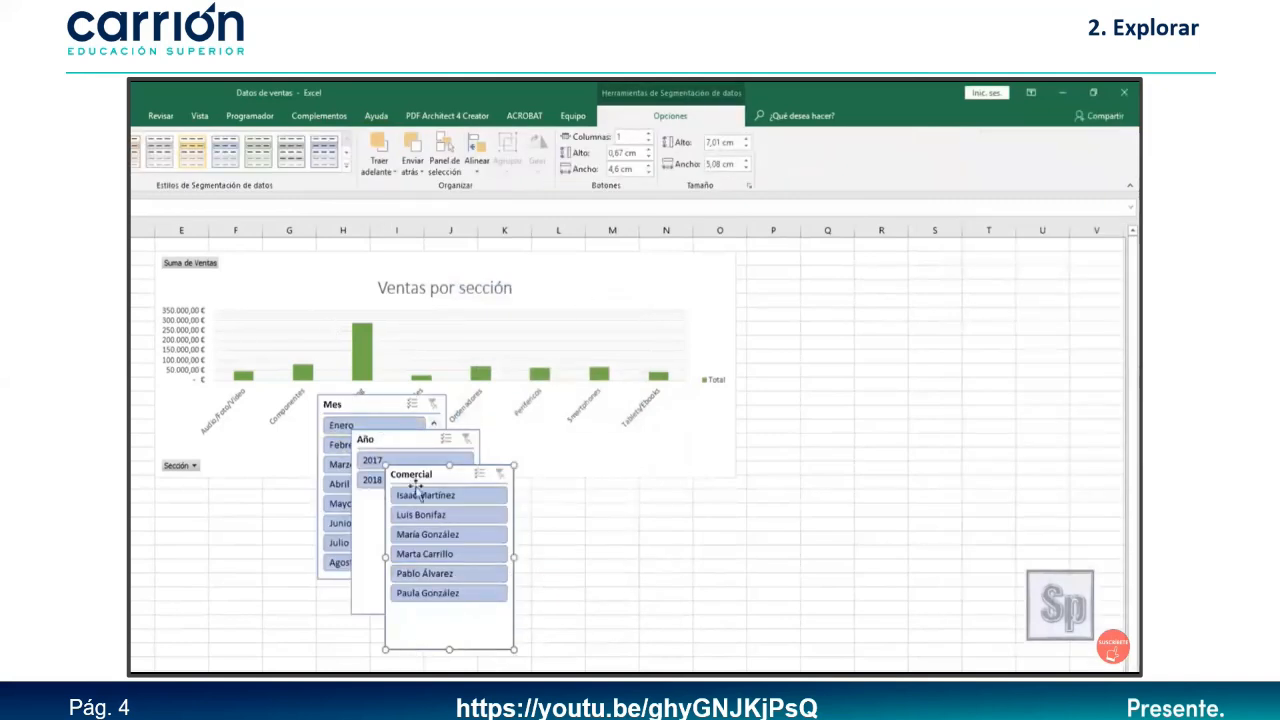
pyautogui.keyDown('ctrl'); pyautogui.click(367, 606); pyautogui.keyUp('ctrl')
pyautogui.keyDown('ctrl'); pyautogui.click(349, 402); pyautogui.keyUp('ctrl')
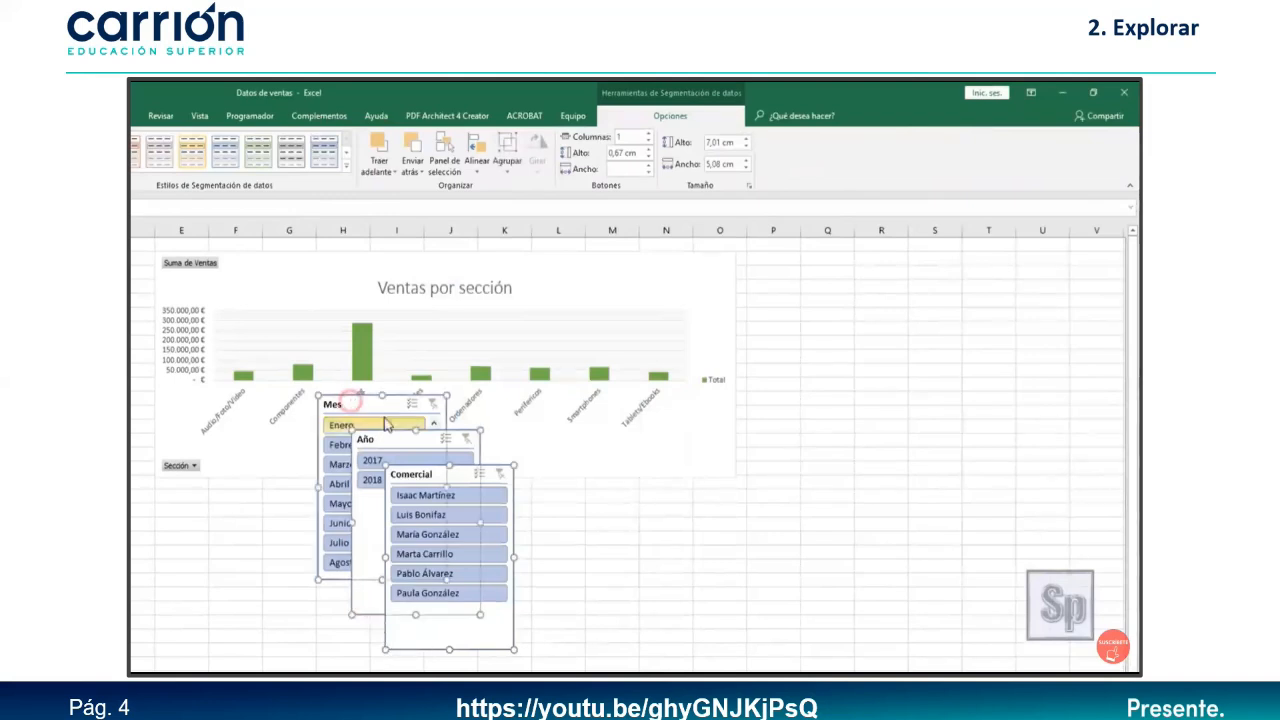
# Copy the three slicers onto Hoja6 next to the Ventas por zona pie chart.
pyautogui.rightClick(372, 410)
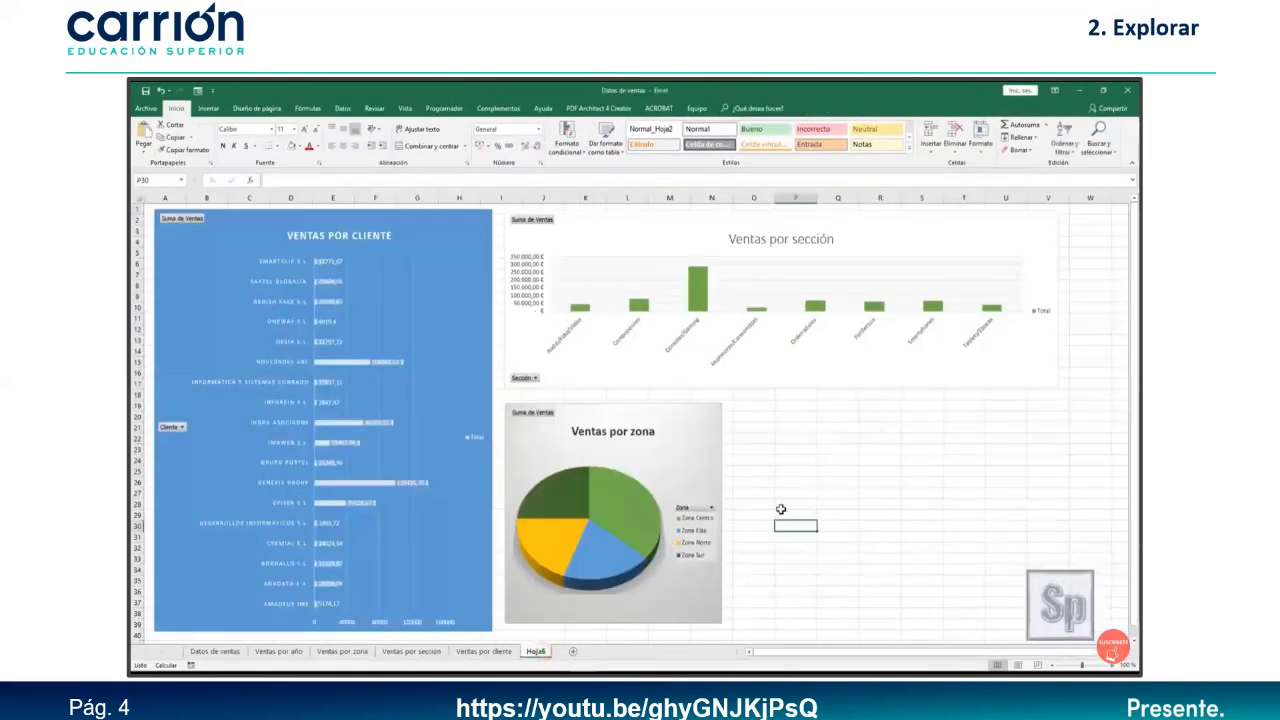
pyautogui.rightClick(794, 461)
pyautogui.click(817, 281)
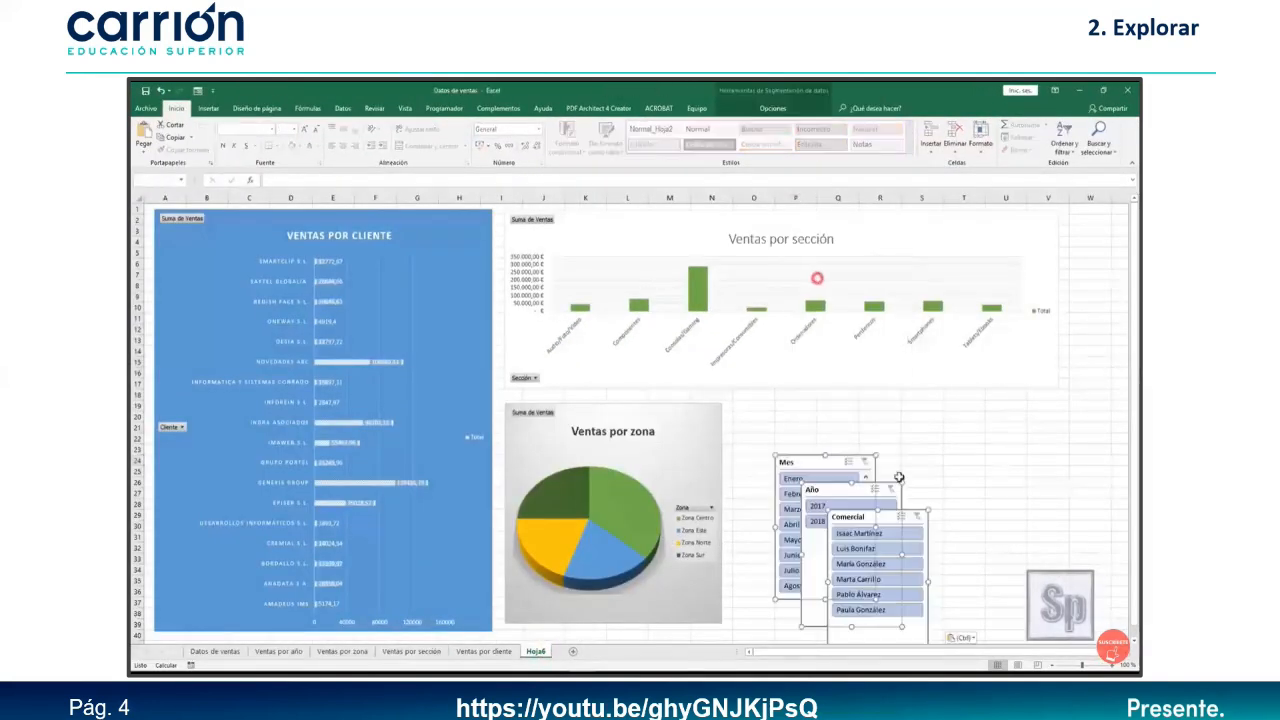
pyautogui.moveTo(808, 472); pyautogui.dragTo(776, 435)
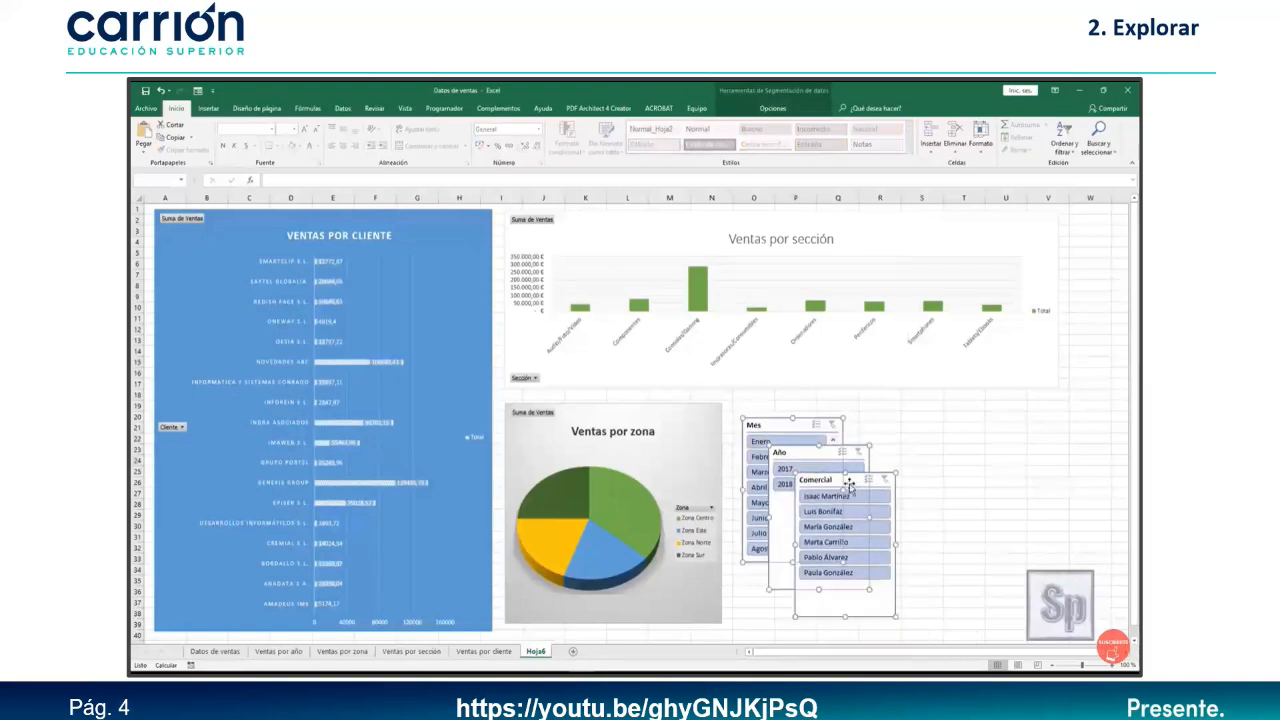
# Line up the Comercial slicer beside the Mes slicer, then select Mes for slicer formatting.
pyautogui.click(946, 519)
pyautogui.moveTo(814, 474); pyautogui.dragTo(1004, 428)
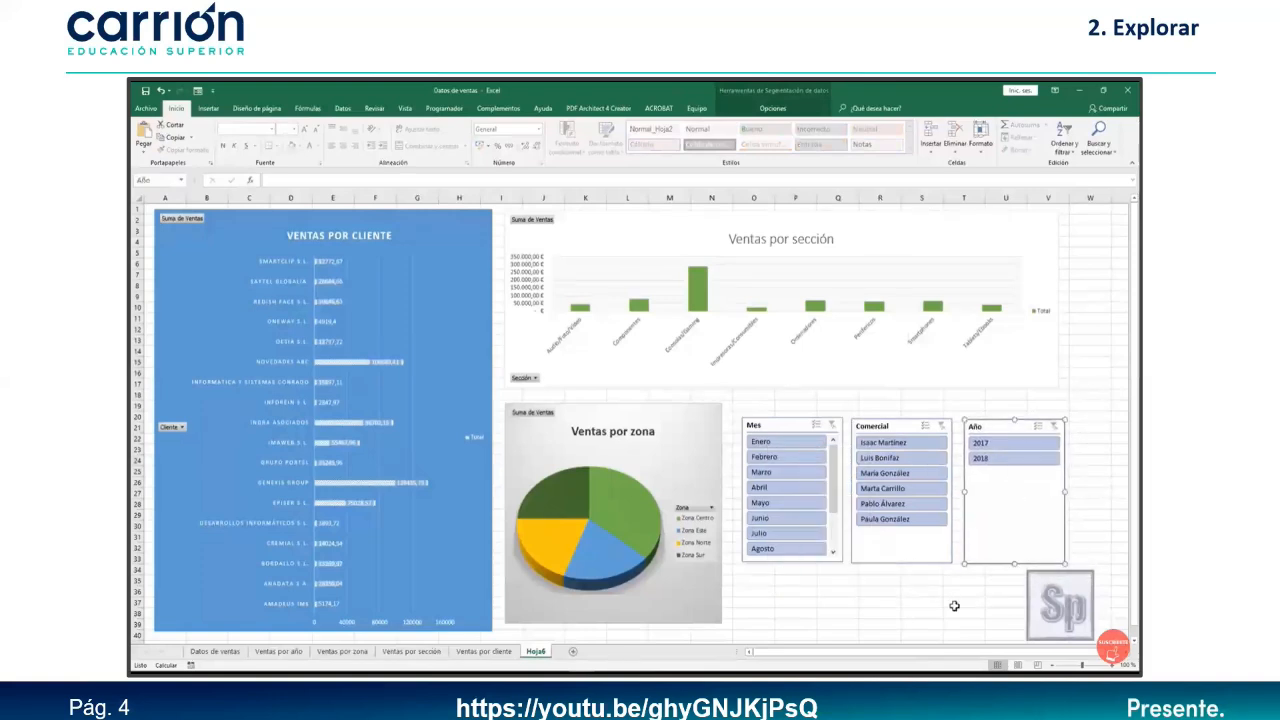
pyautogui.click(925, 614)
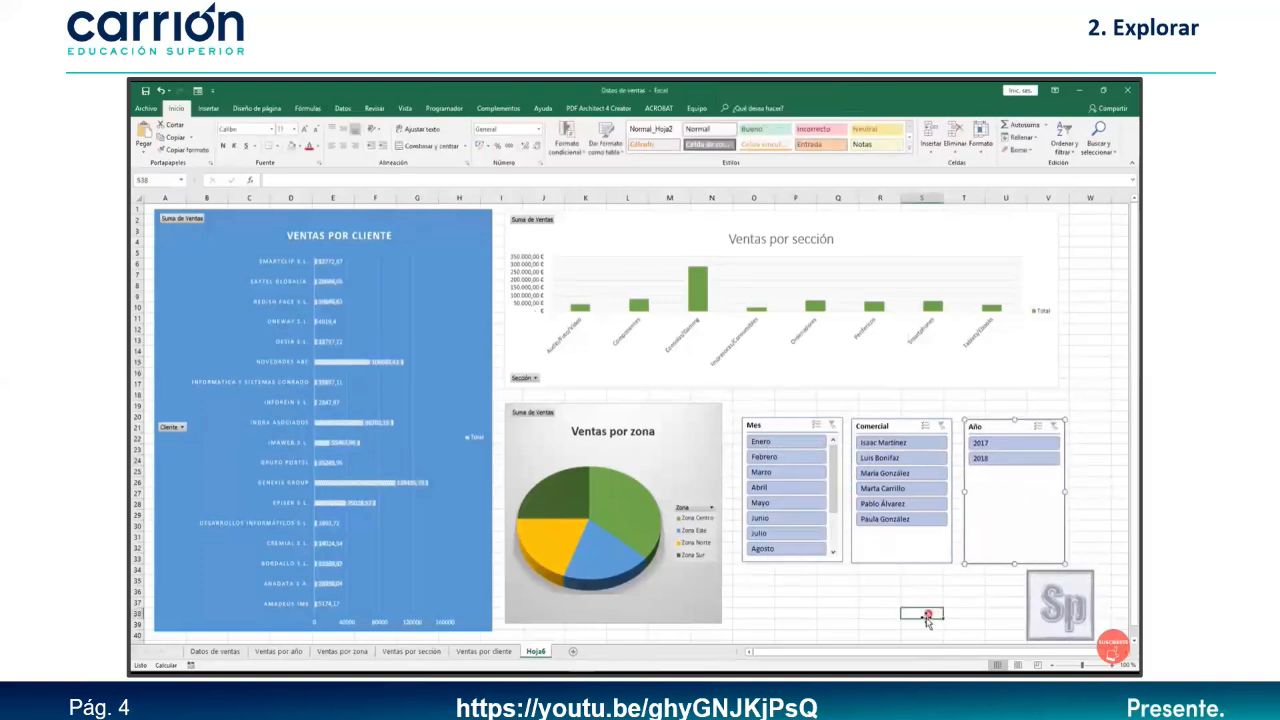
pyautogui.click(789, 428)
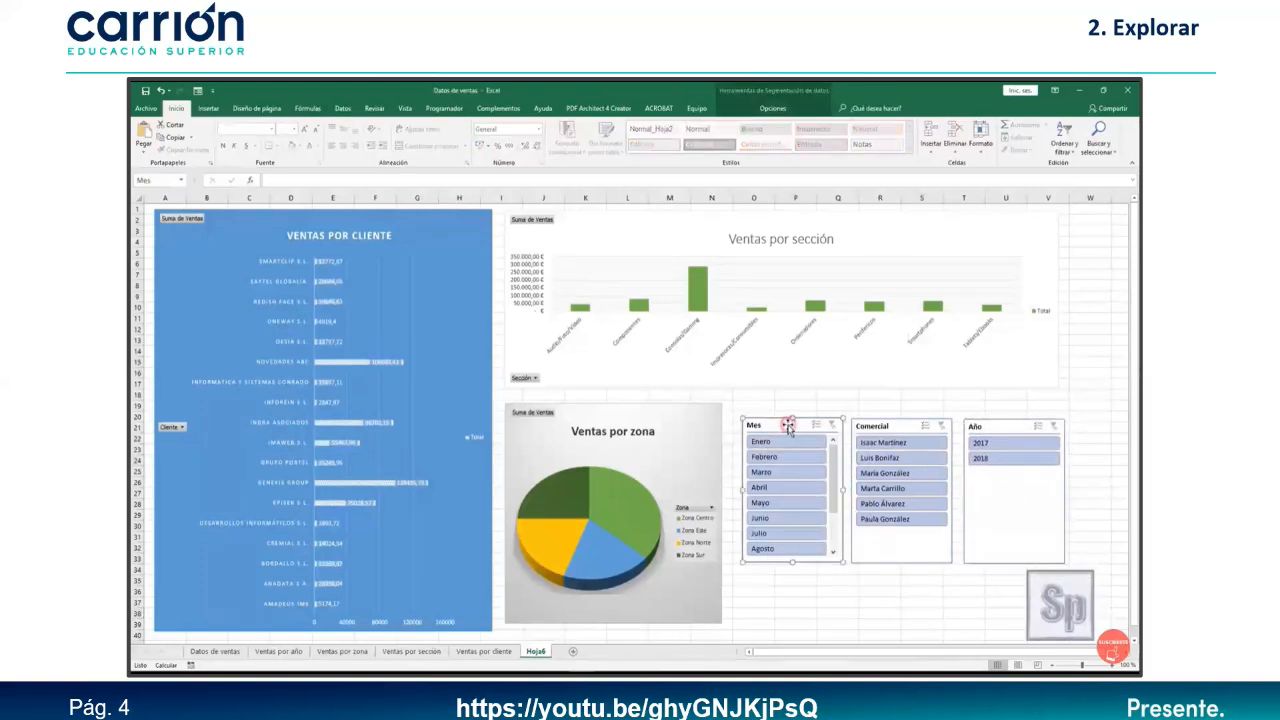
pyautogui.click(770, 109)
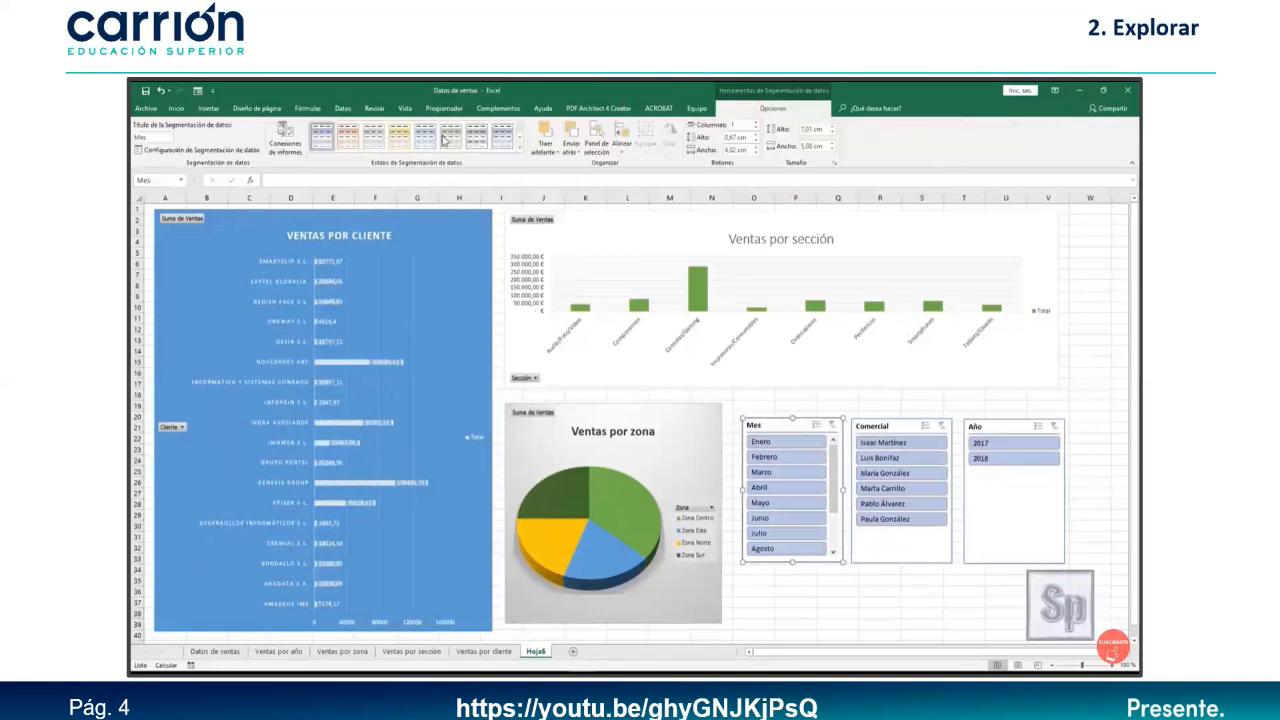
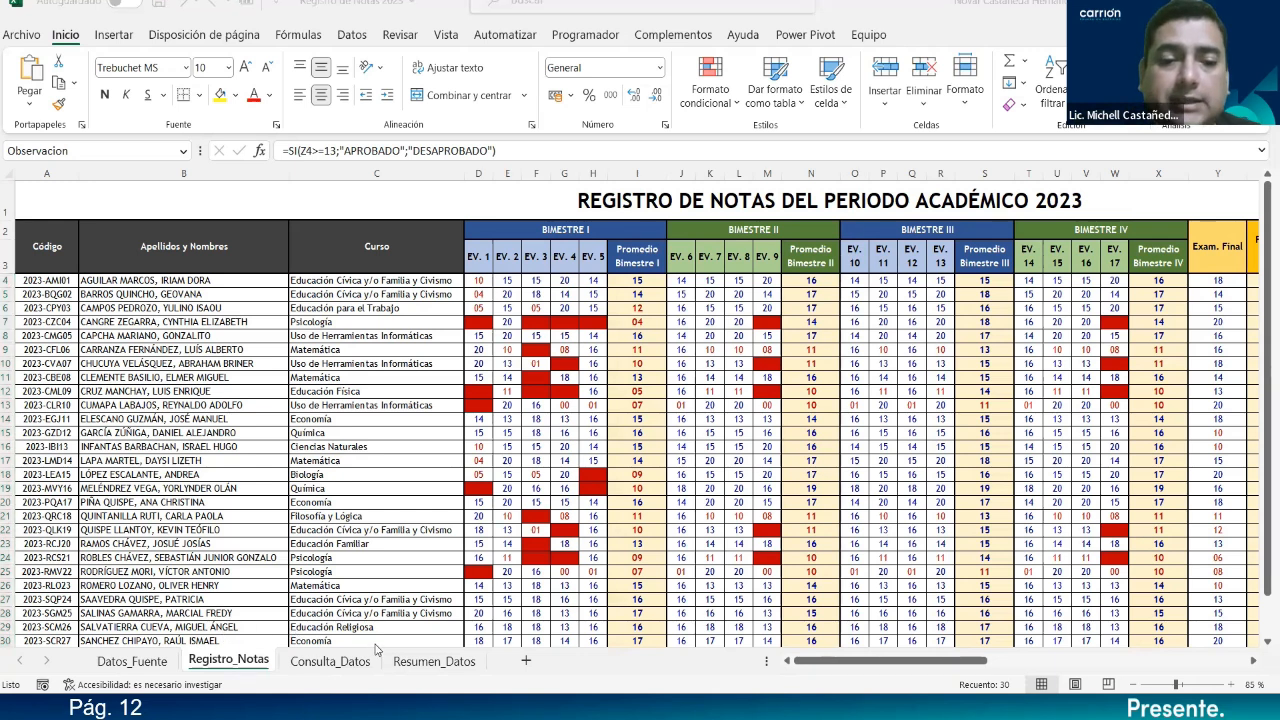
# Switch to the Consulta_Datos sheet to view the FILTRAR query of approved students.
pyautogui.click(330, 662)
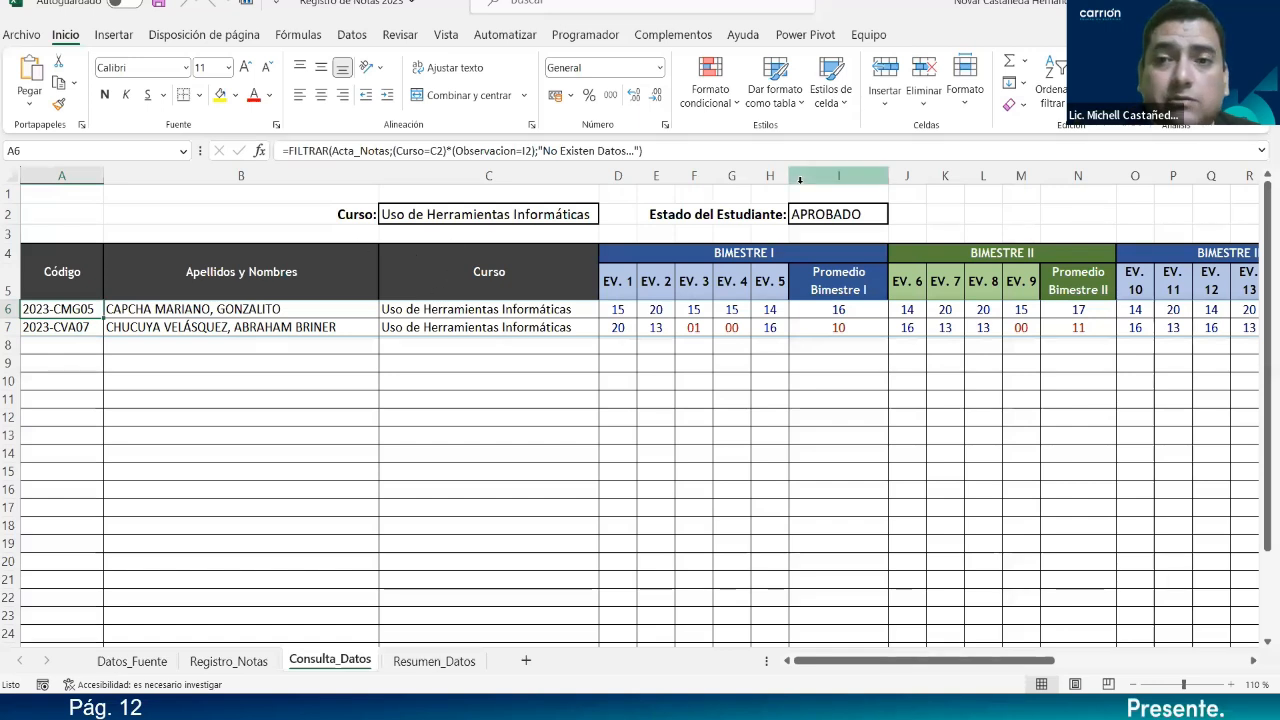
# Set the C2 course filter to Ofimática, then return to the Registro_Notas sheet.
pyautogui.click(538, 215)
pyautogui.click(605, 216)
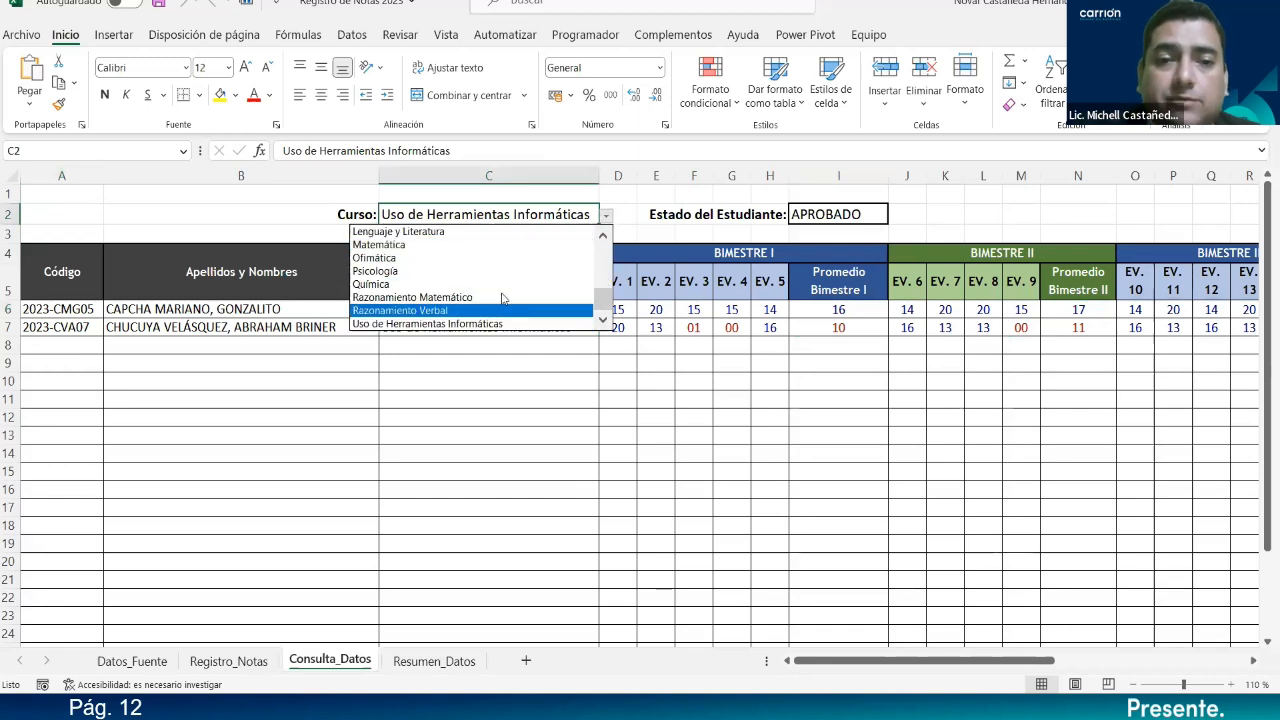
pyautogui.click(479, 258)
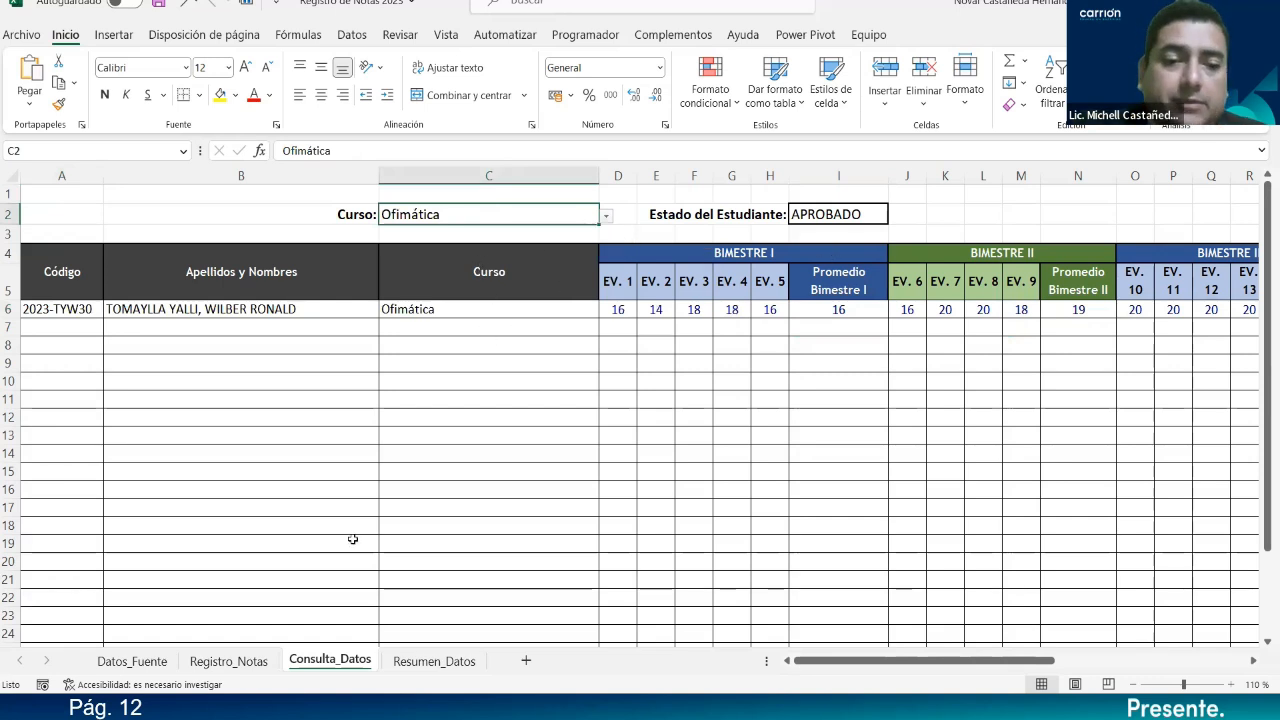
pyautogui.click(217, 663)
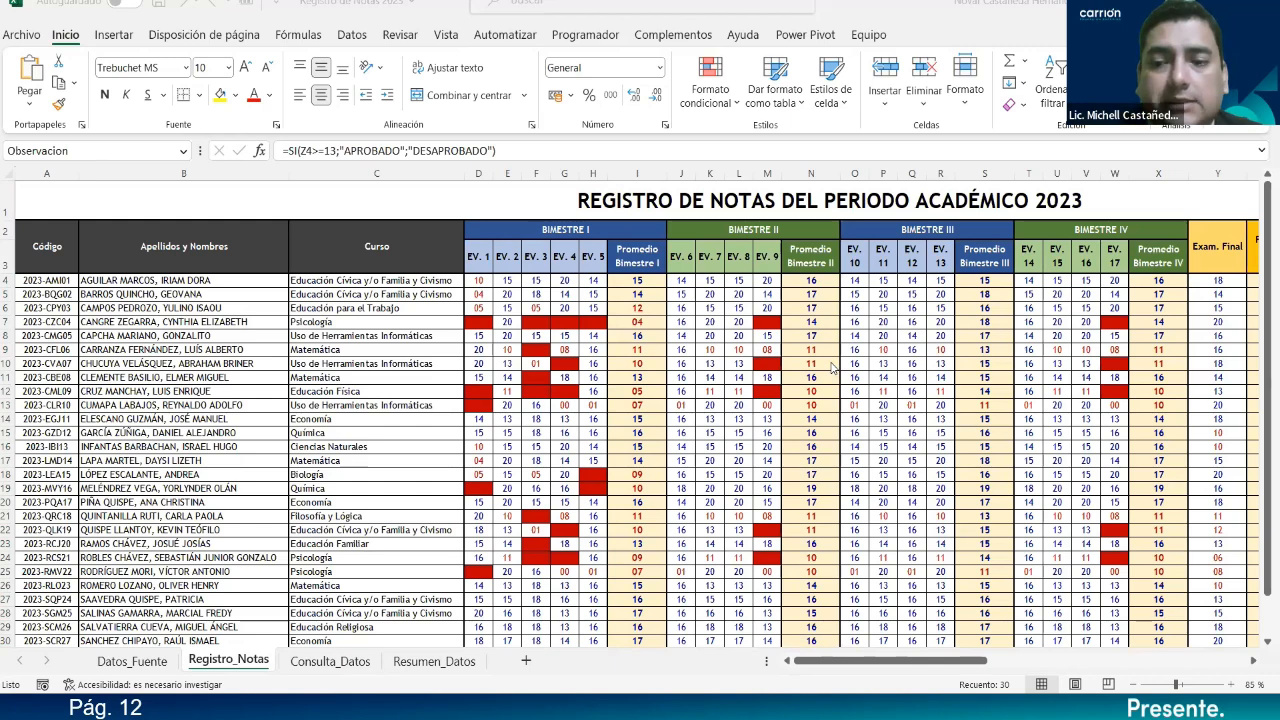
pyautogui.click(949, 664)
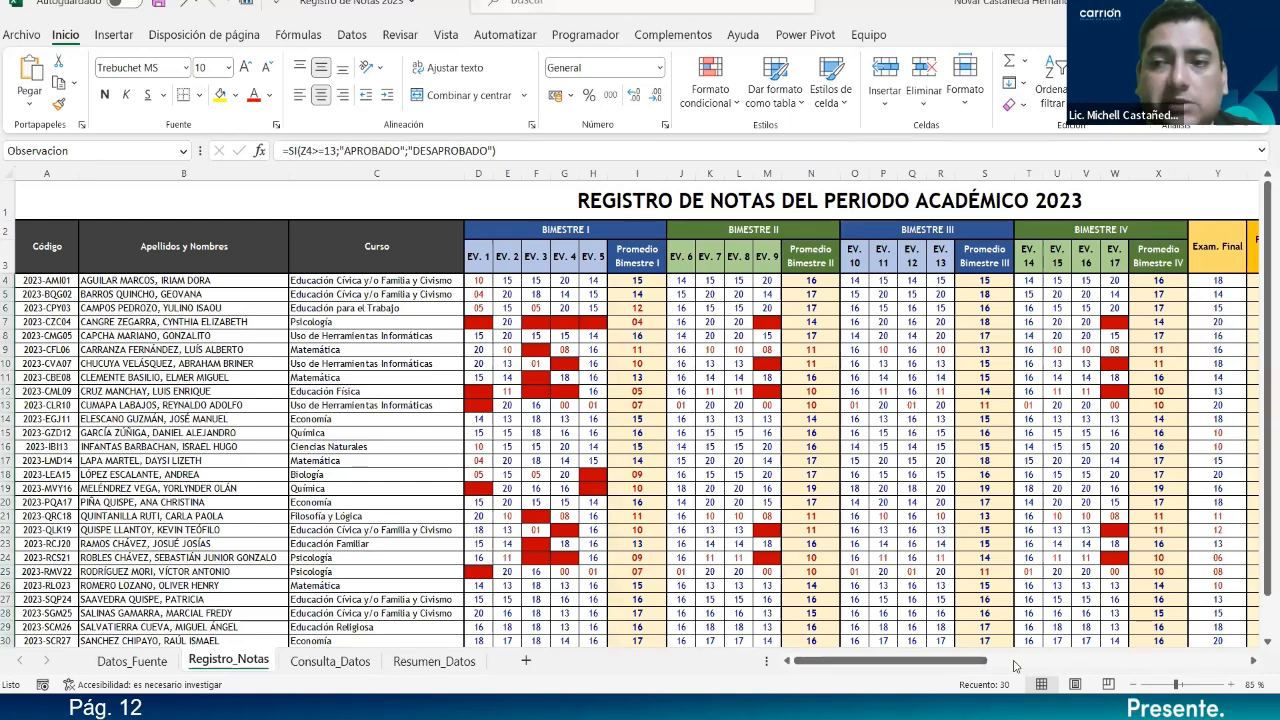
# Unmerge the Código, Apellidos y Nombres and Curso header cells.
pyautogui.moveTo(962, 664); pyautogui.dragTo(900, 630)
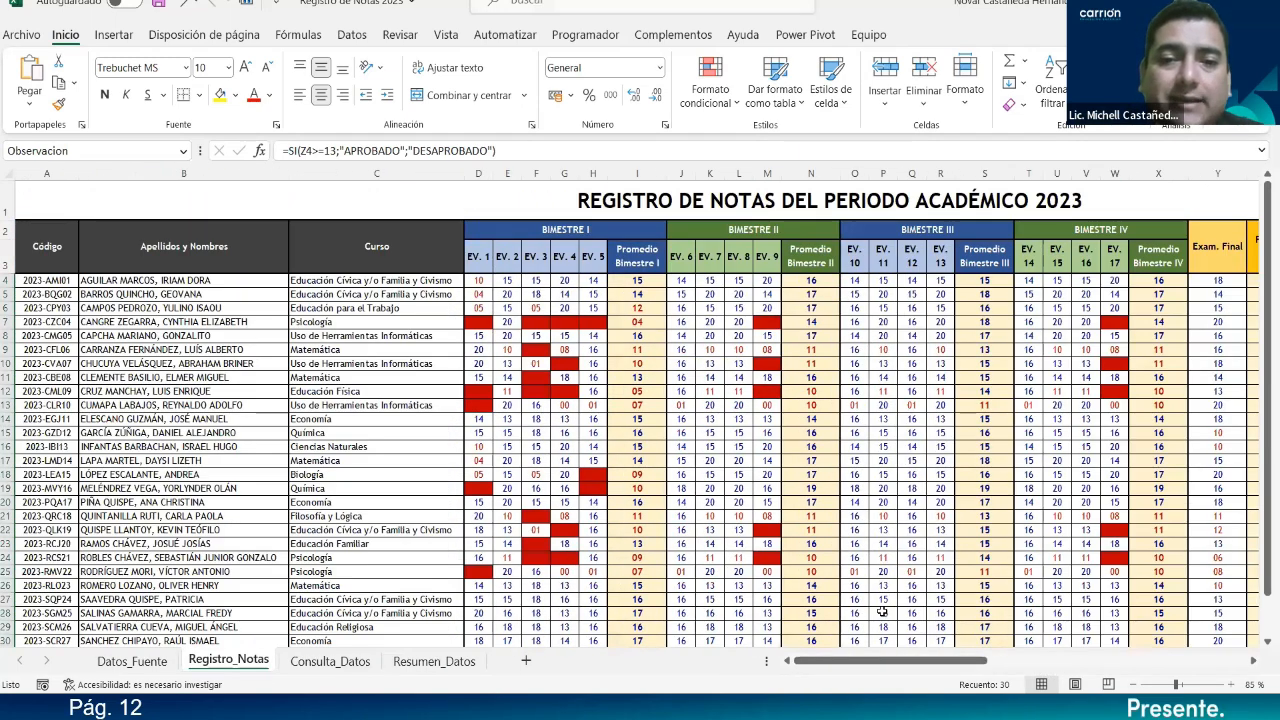
pyautogui.click(50, 256)
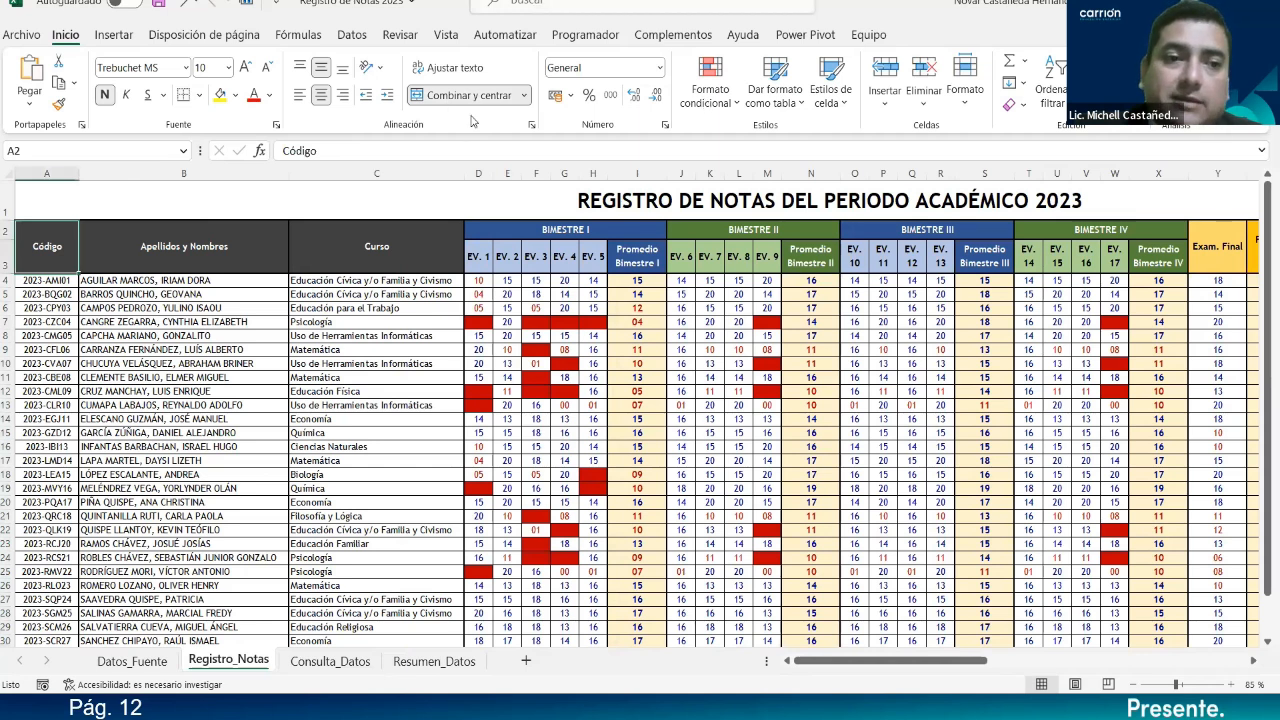
pyautogui.click(455, 95)
pyautogui.click(215, 252)
pyautogui.click(455, 96)
pyautogui.click(389, 255)
pyautogui.click(455, 98)
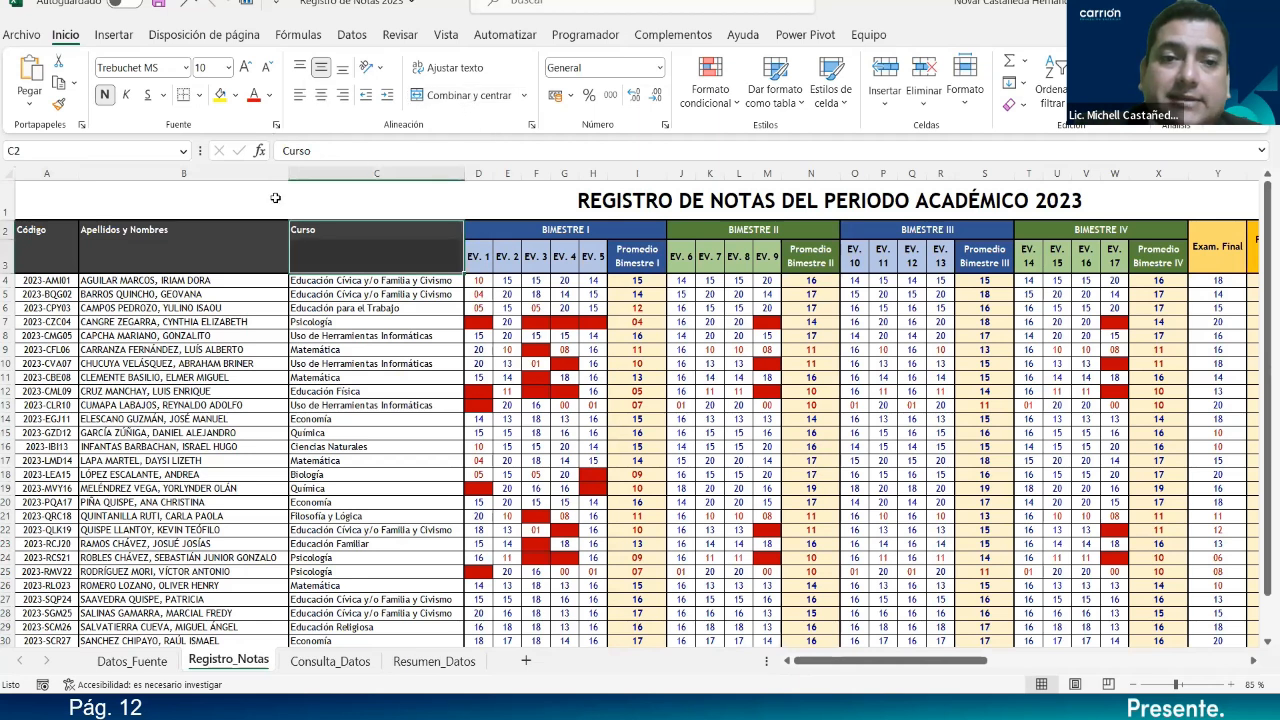
# Copy the three headers down into row 3 and clear them from row 2.
pyautogui.click(59, 233)
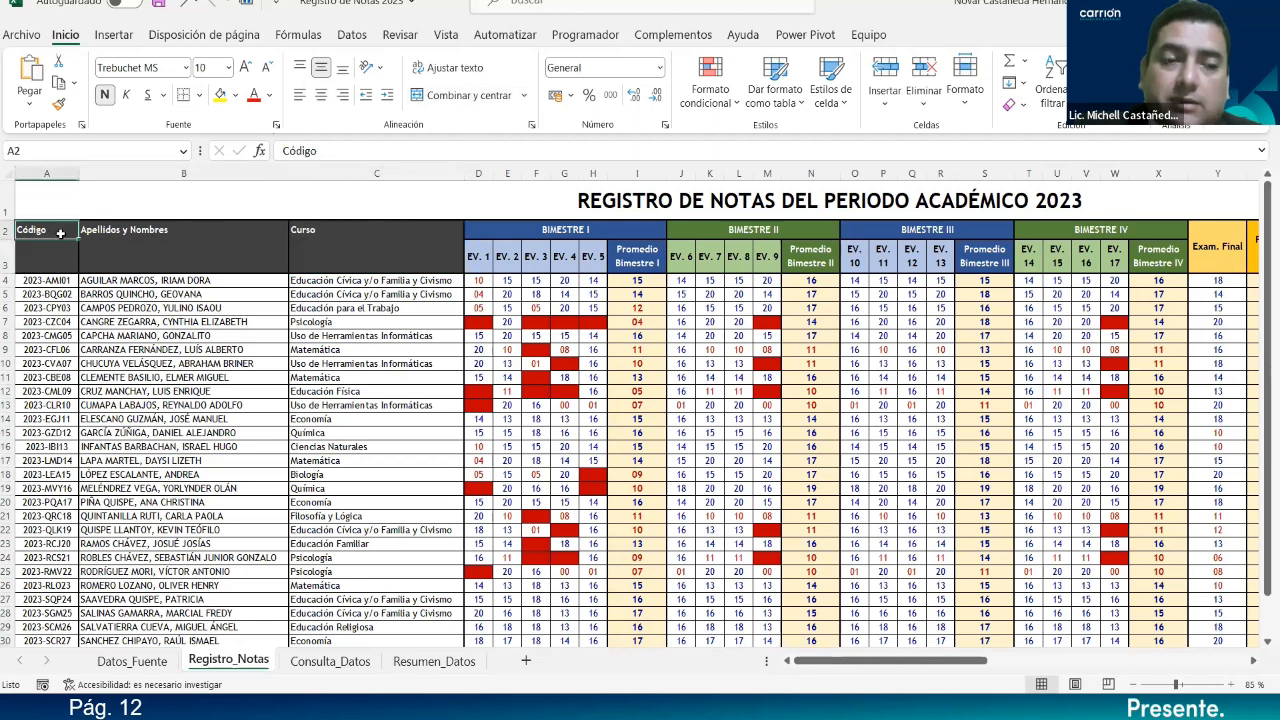
pyautogui.moveTo(76, 238); pyautogui.dragTo(82, 262)
pyautogui.click(122, 228)
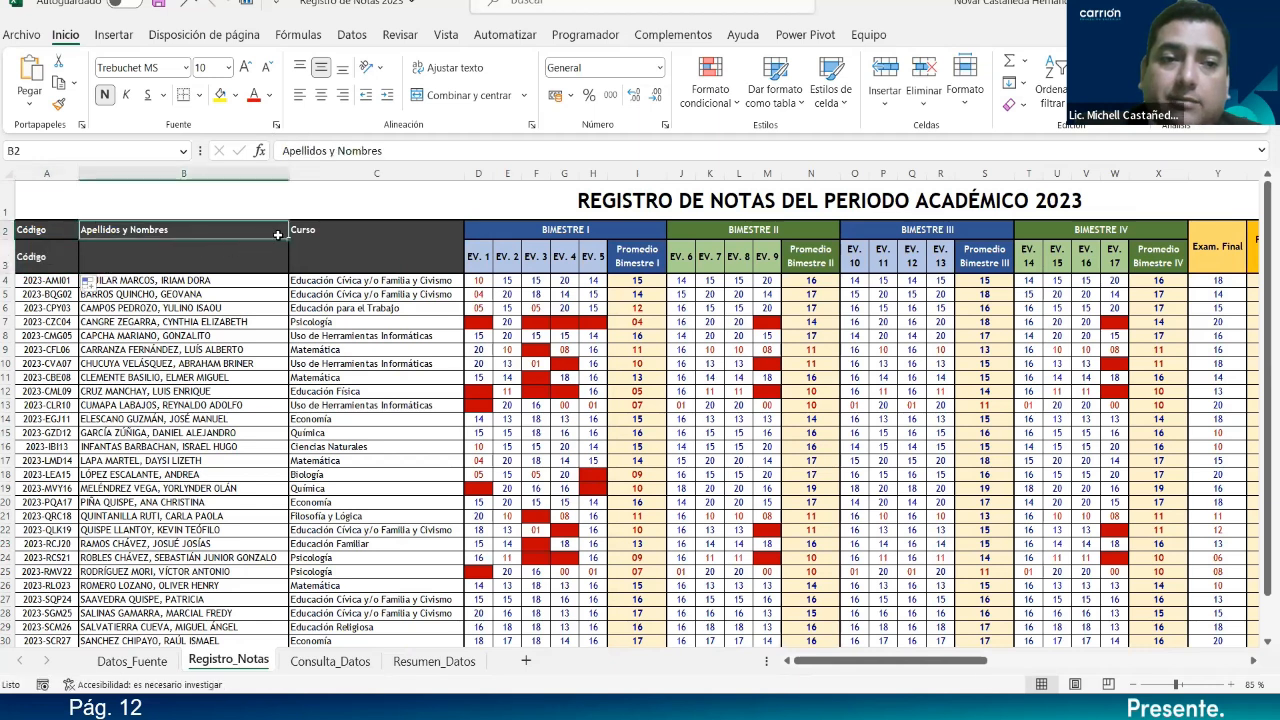
pyautogui.moveTo(264, 230); pyautogui.dragTo(460, 263)
pyautogui.moveTo(52, 231); pyautogui.dragTo(318, 233)
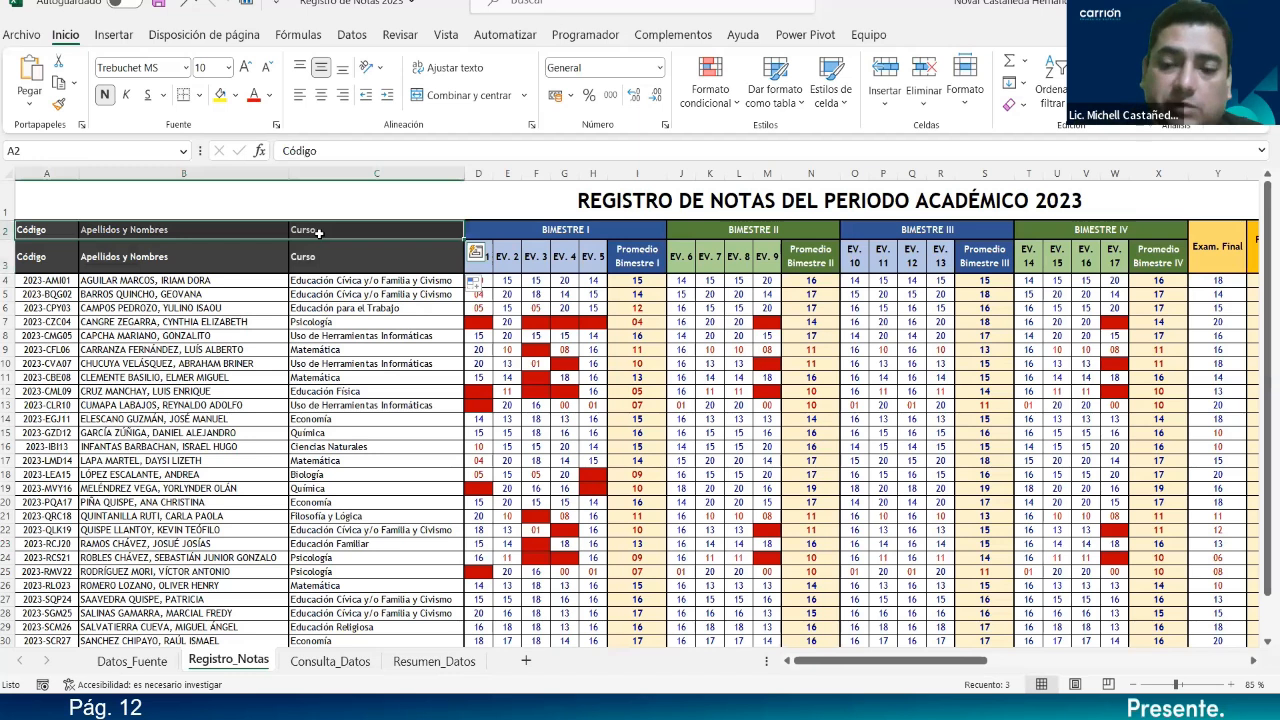
pyautogui.press('Delete')
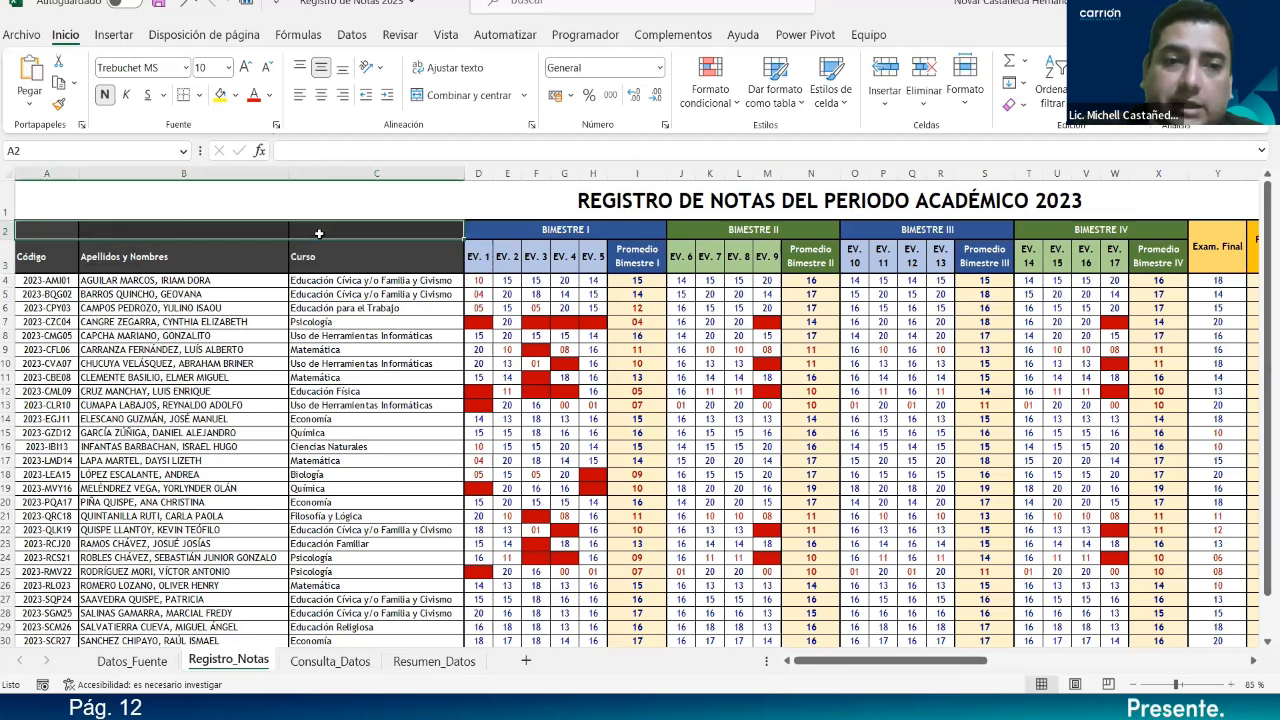
pyautogui.click(183, 249)
# Centre the A2:C3 header block and give it a thick outside border.
pyautogui.moveTo(58, 232); pyautogui.dragTo(365, 250)
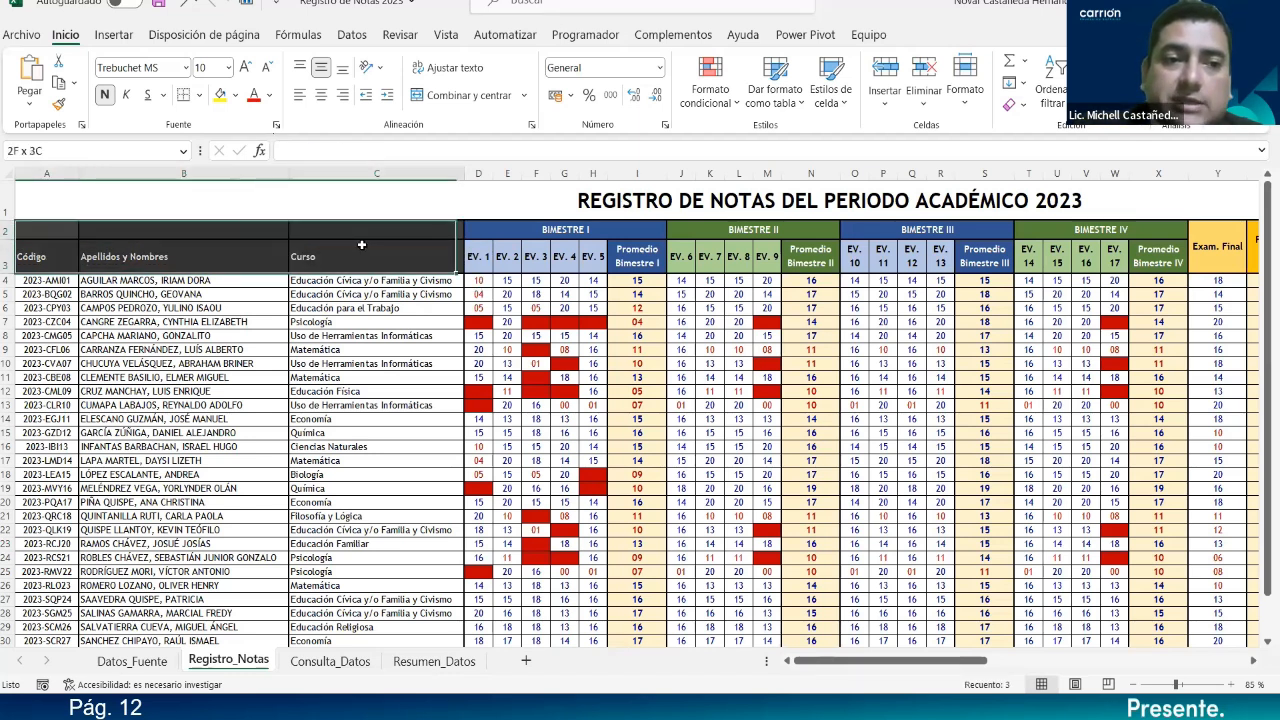
pyautogui.click(325, 95)
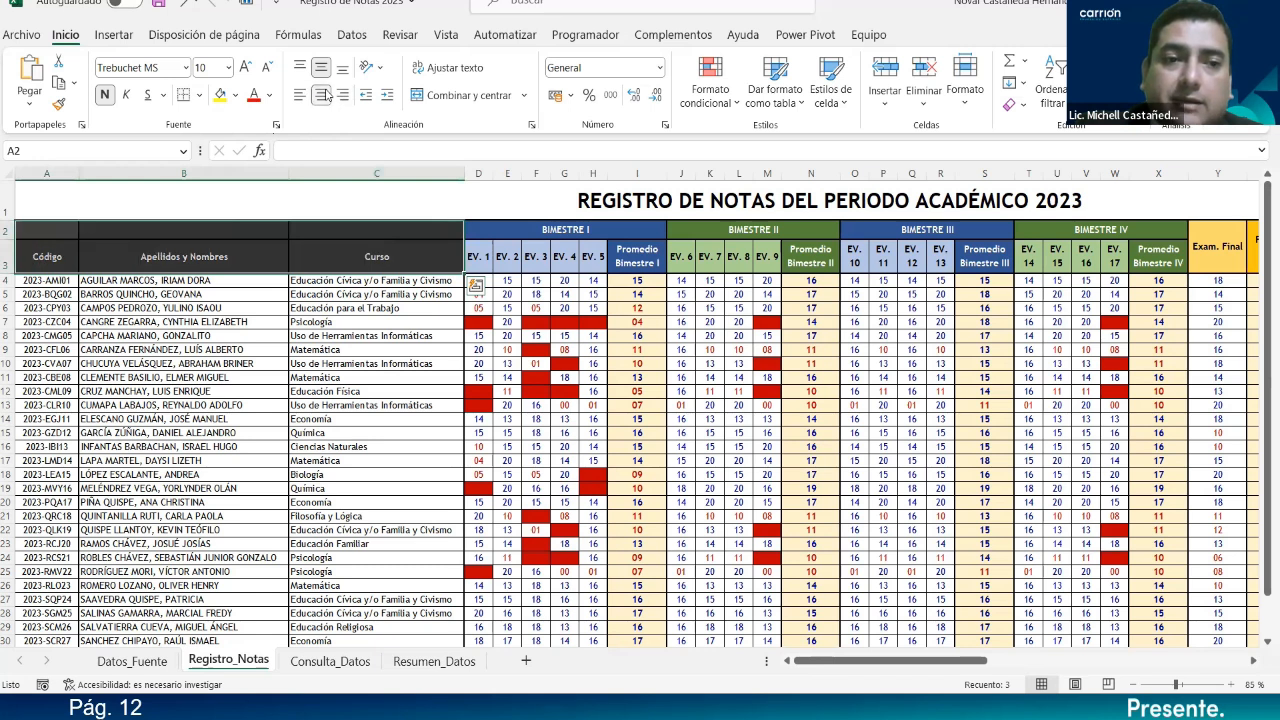
pyautogui.click(198, 96)
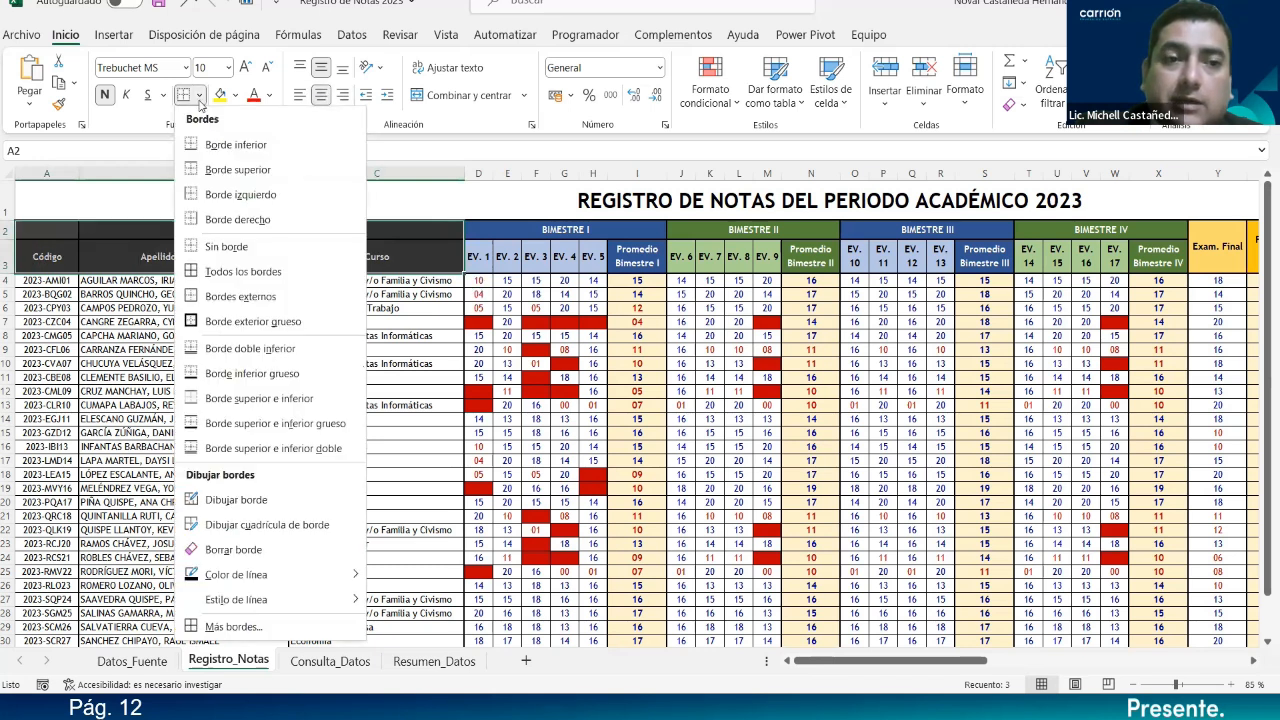
pyautogui.click(195, 271)
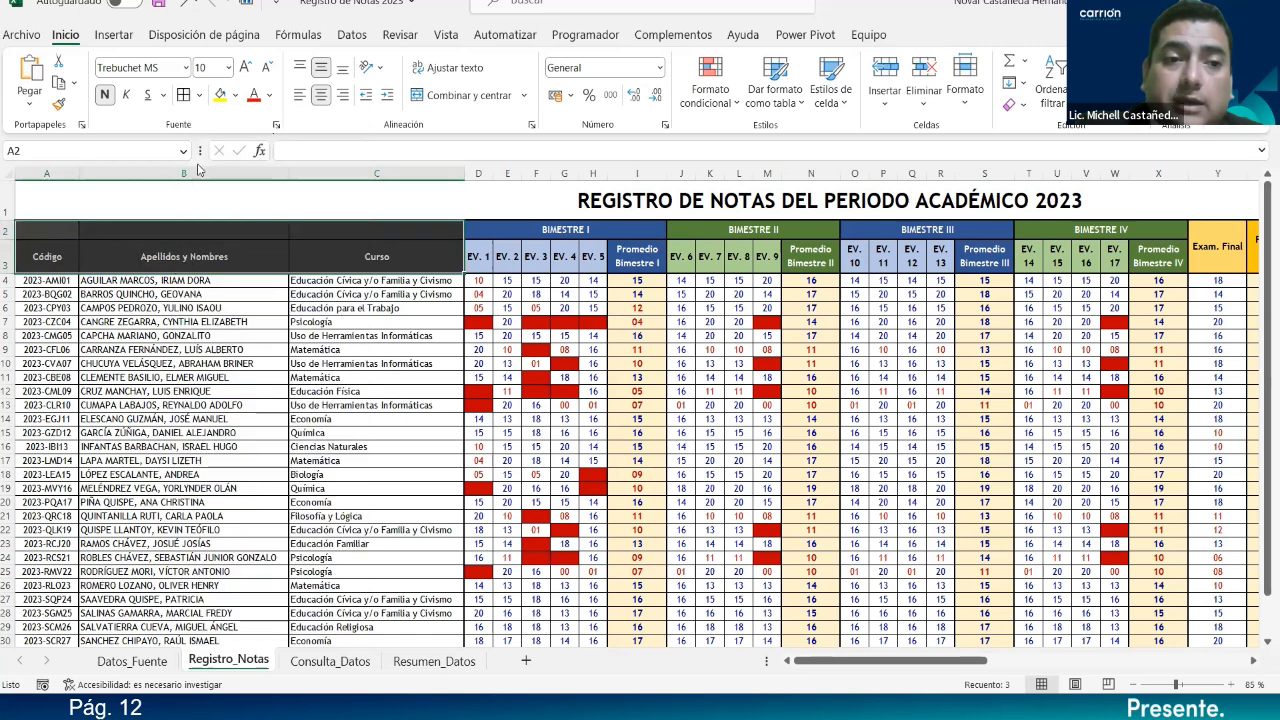
pyautogui.click(198, 96)
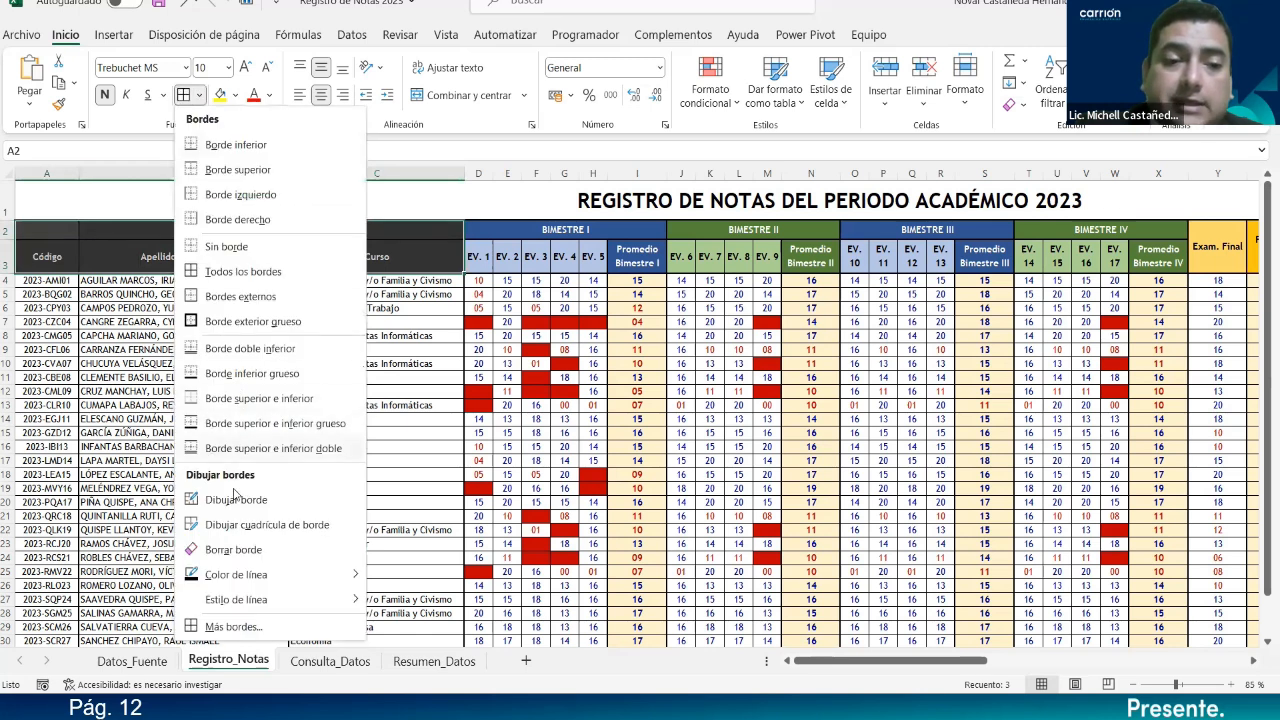
pyautogui.click(224, 248)
pyautogui.click(199, 96)
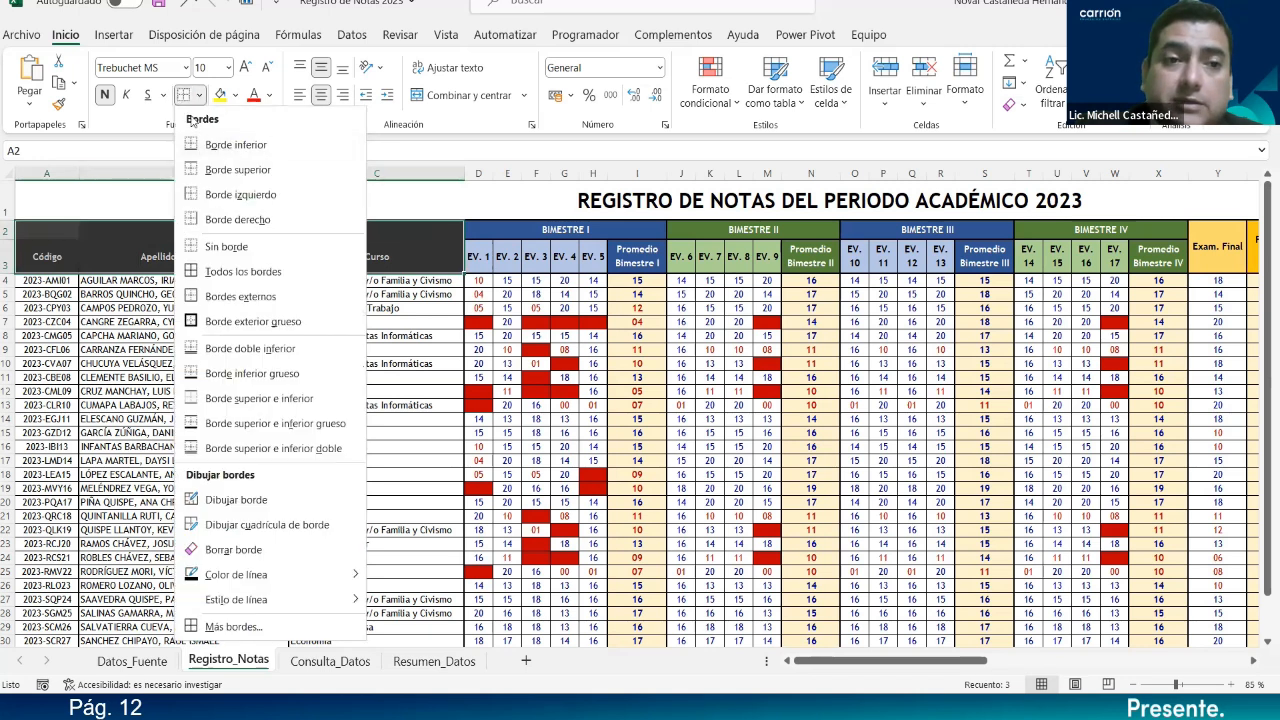
pyautogui.click(192, 322)
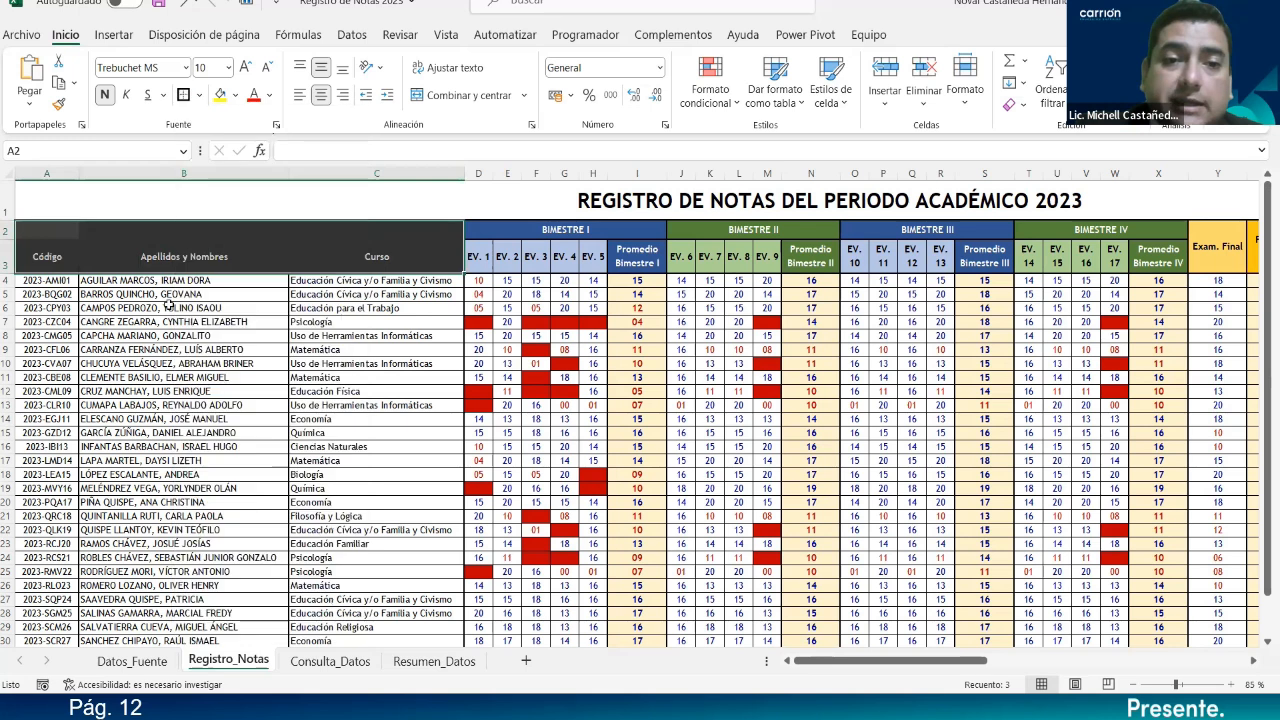
# Check the cells in B2, C2 and the A3:C3 headers to confirm the new layout.
pyautogui.click(121, 232)
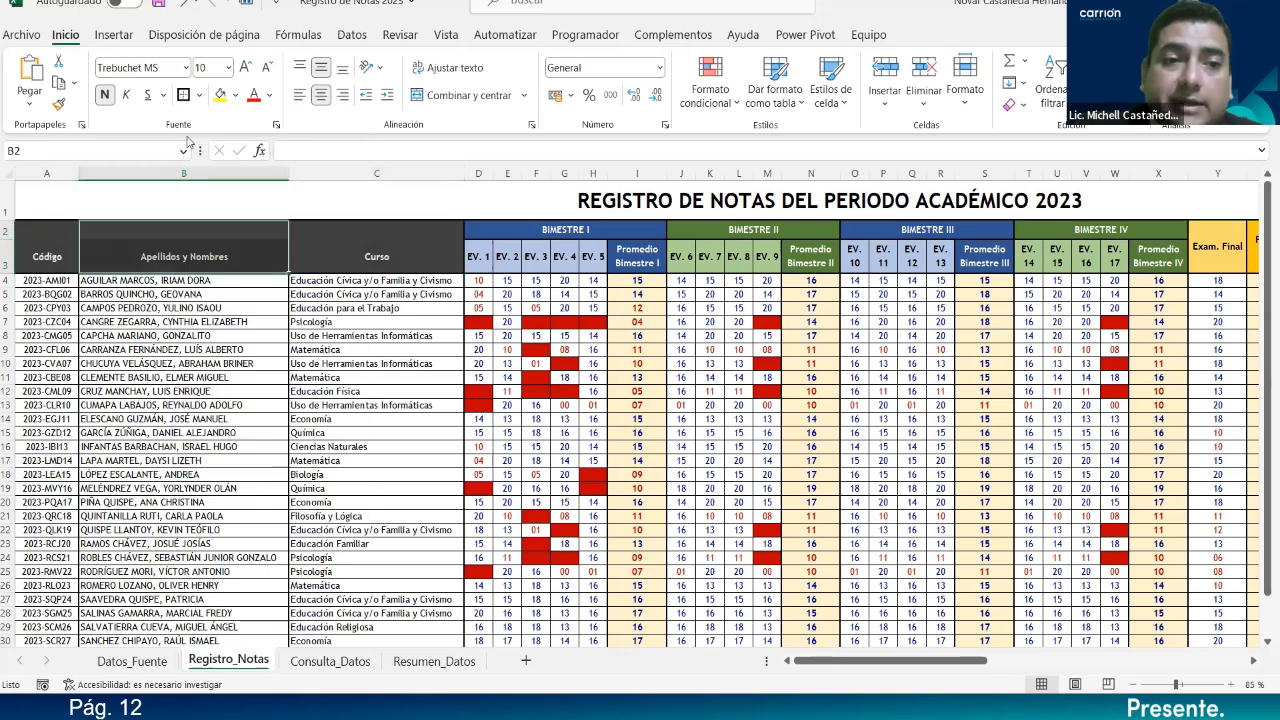
pyautogui.click(353, 232)
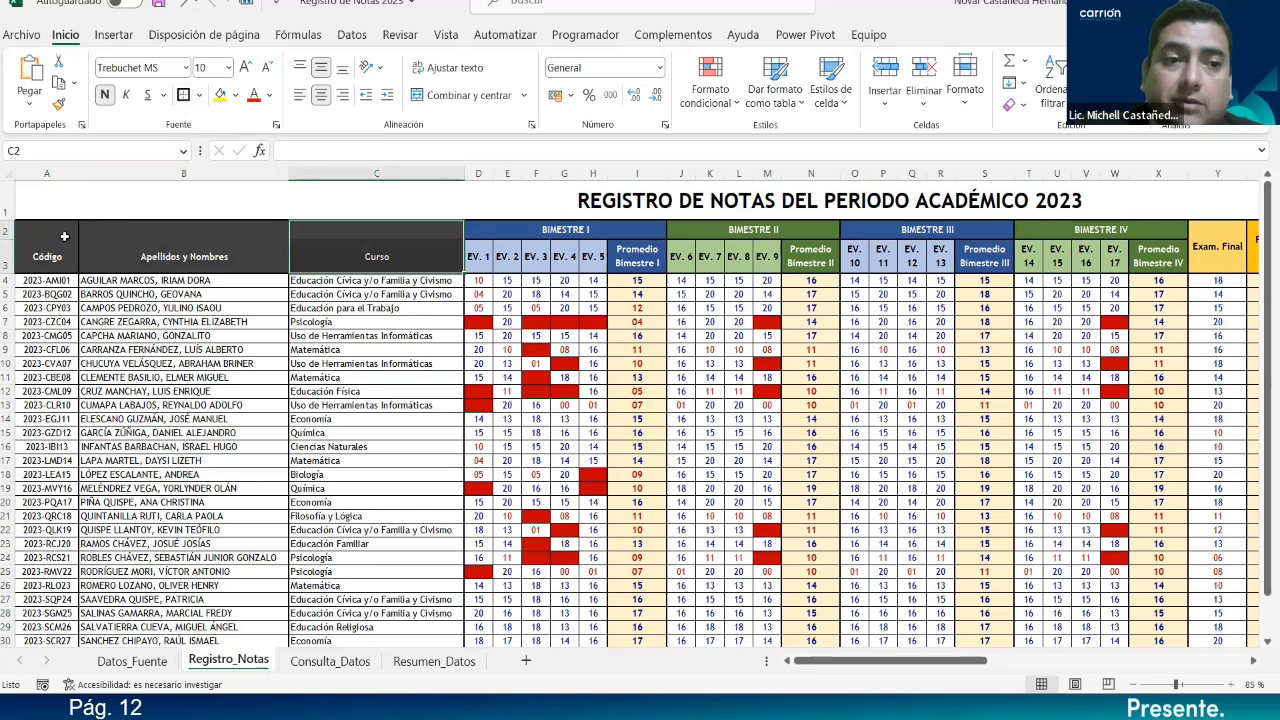
pyautogui.click(59, 258)
pyautogui.click(146, 268)
pyautogui.click(357, 260)
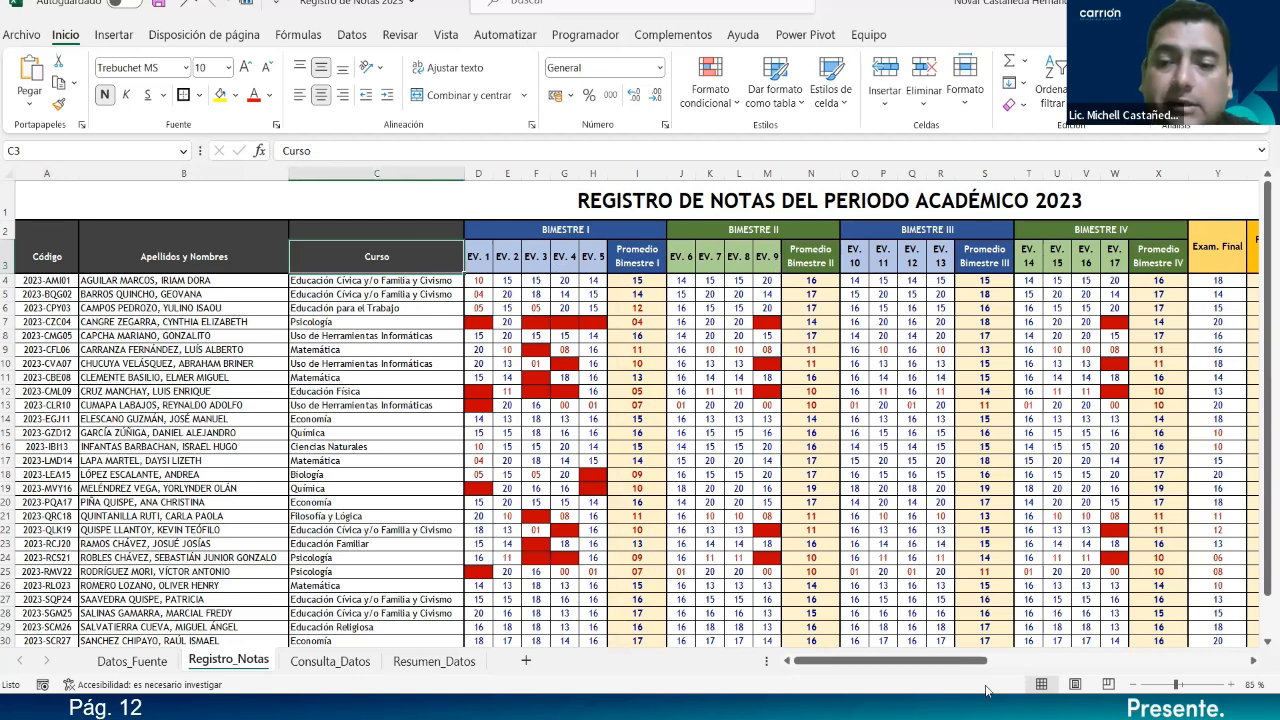
pyautogui.moveTo(958, 662); pyautogui.dragTo(1122, 665)
# Unmerge Exam. Final and Promedio Final, copy them into row 3, and clear row 2.
pyautogui.click(476, 252)
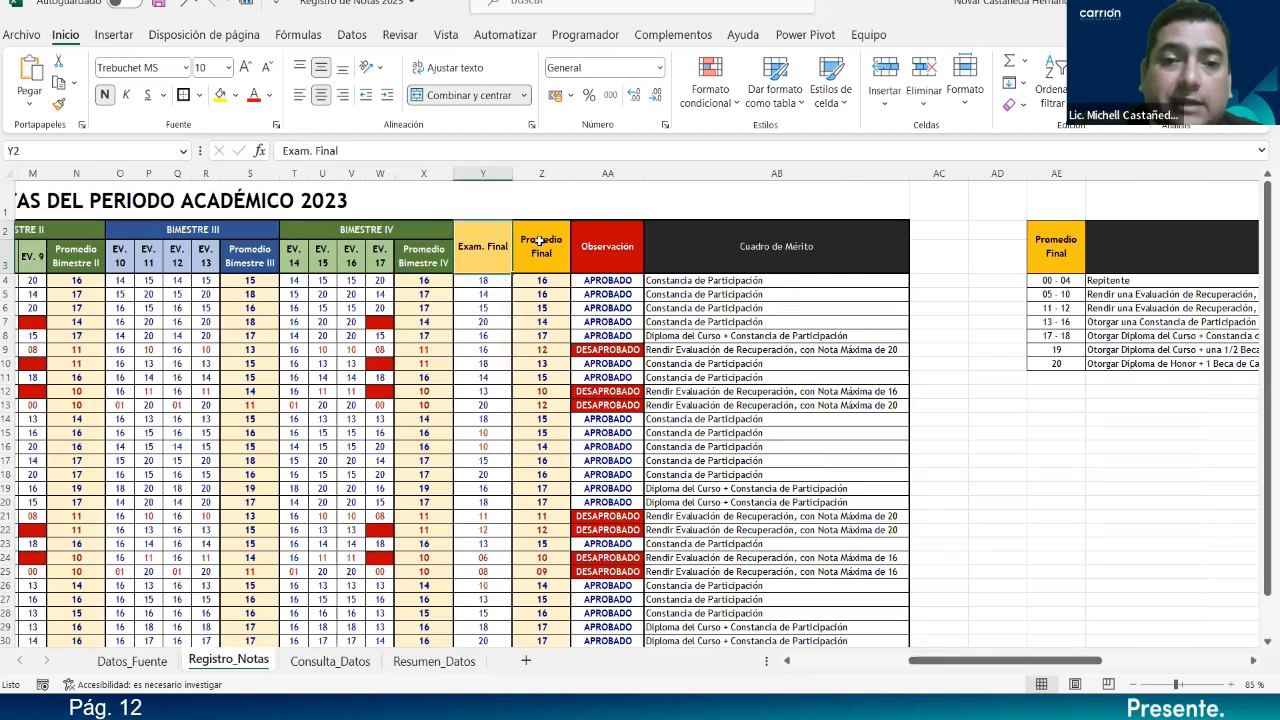
pyautogui.keyDown('ctrl'); pyautogui.click(541, 241); pyautogui.keyUp('ctrl')
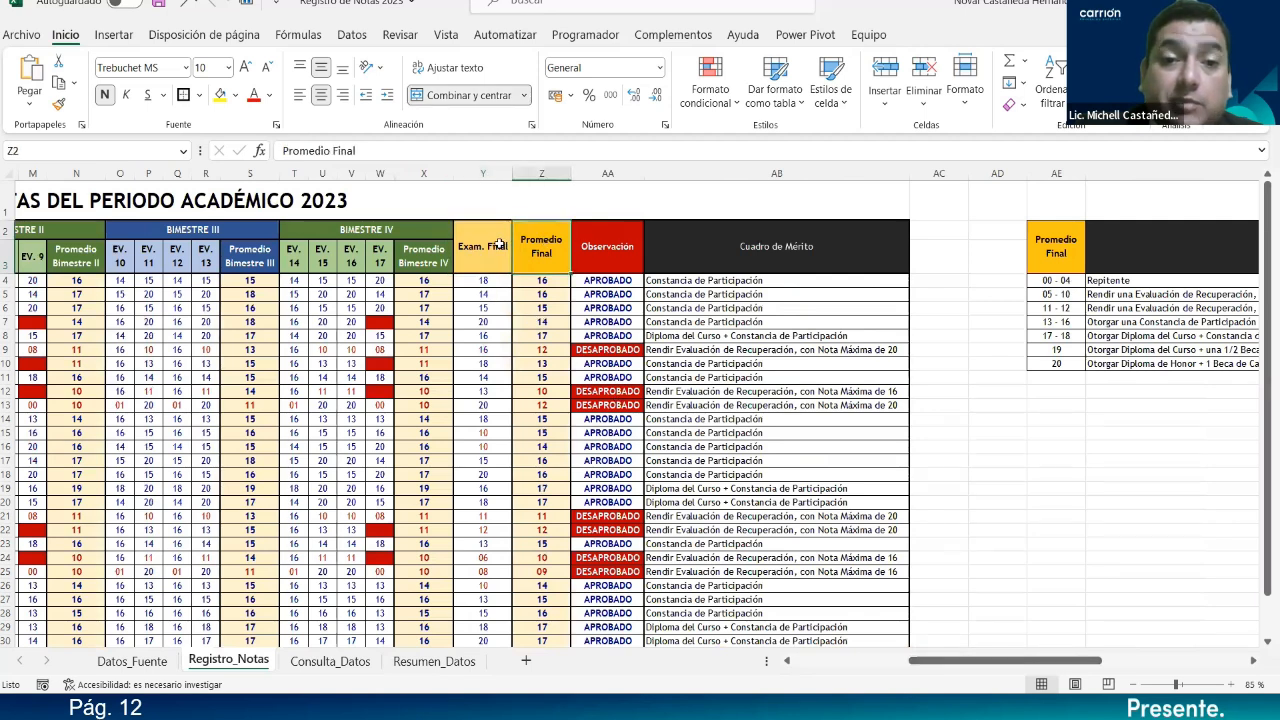
pyautogui.click(426, 94)
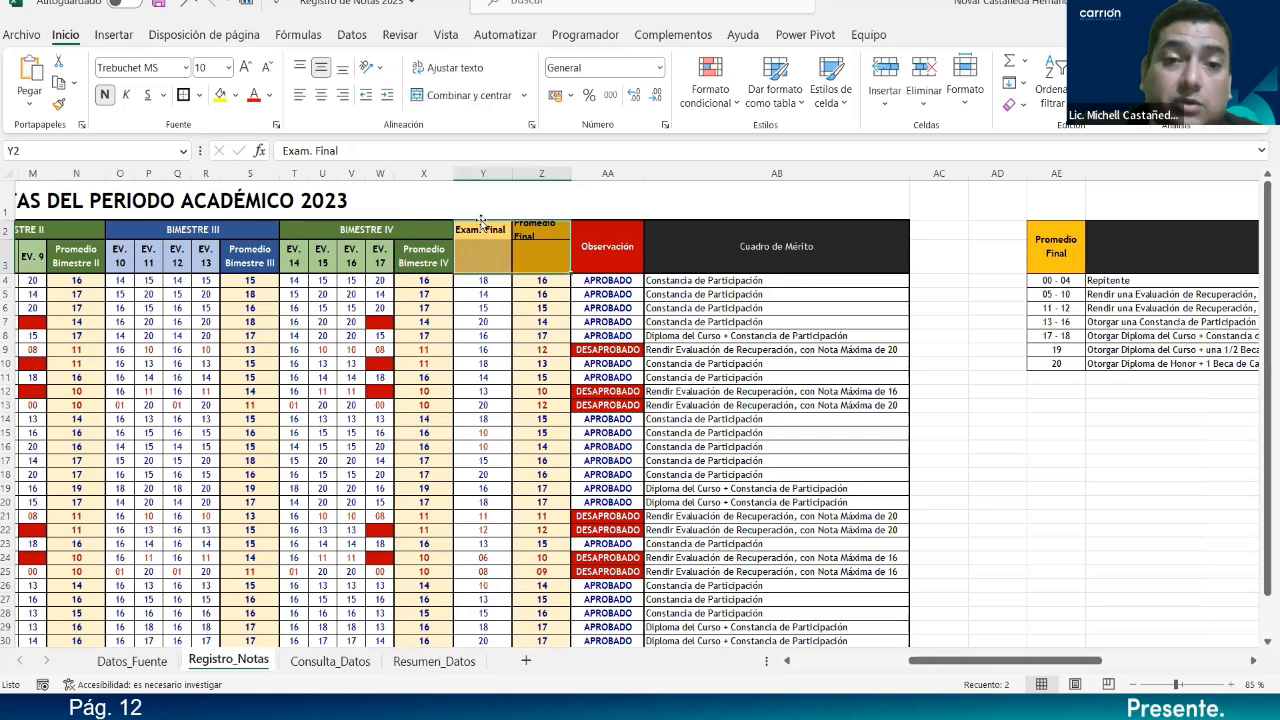
pyautogui.moveTo(486, 229); pyautogui.dragTo(569, 265)
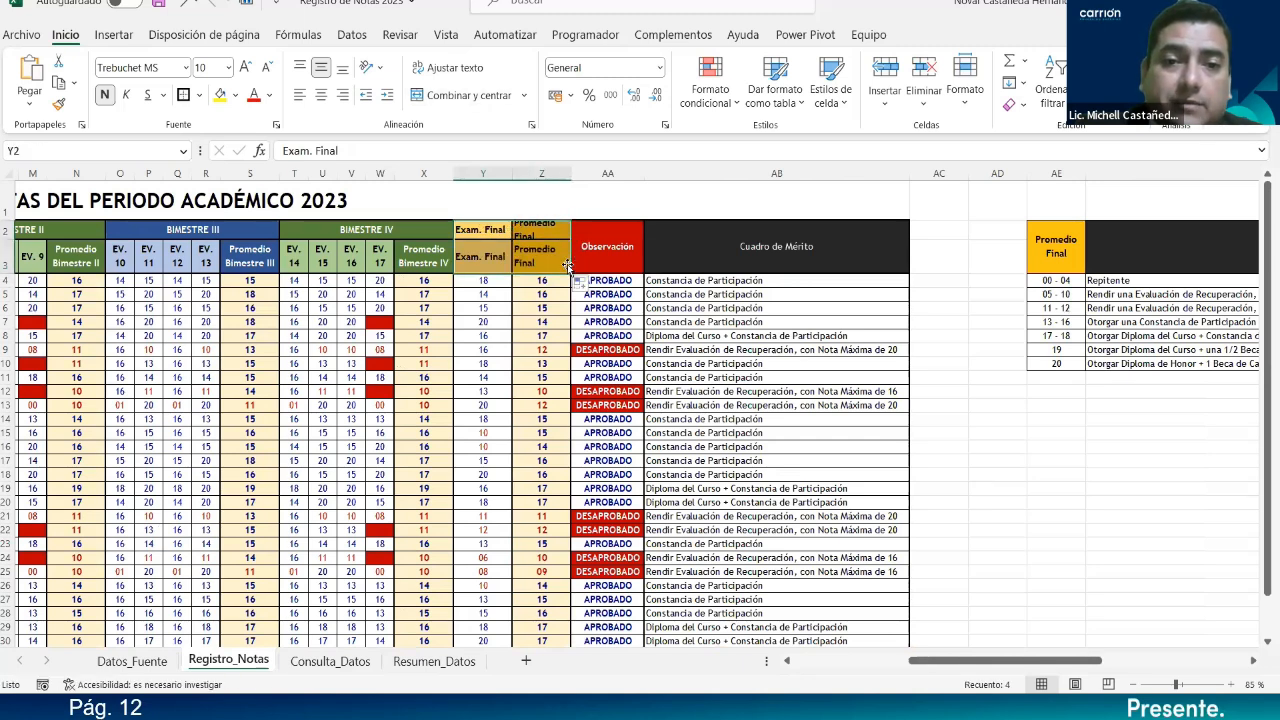
pyautogui.moveTo(506, 231); pyautogui.dragTo(516, 231)
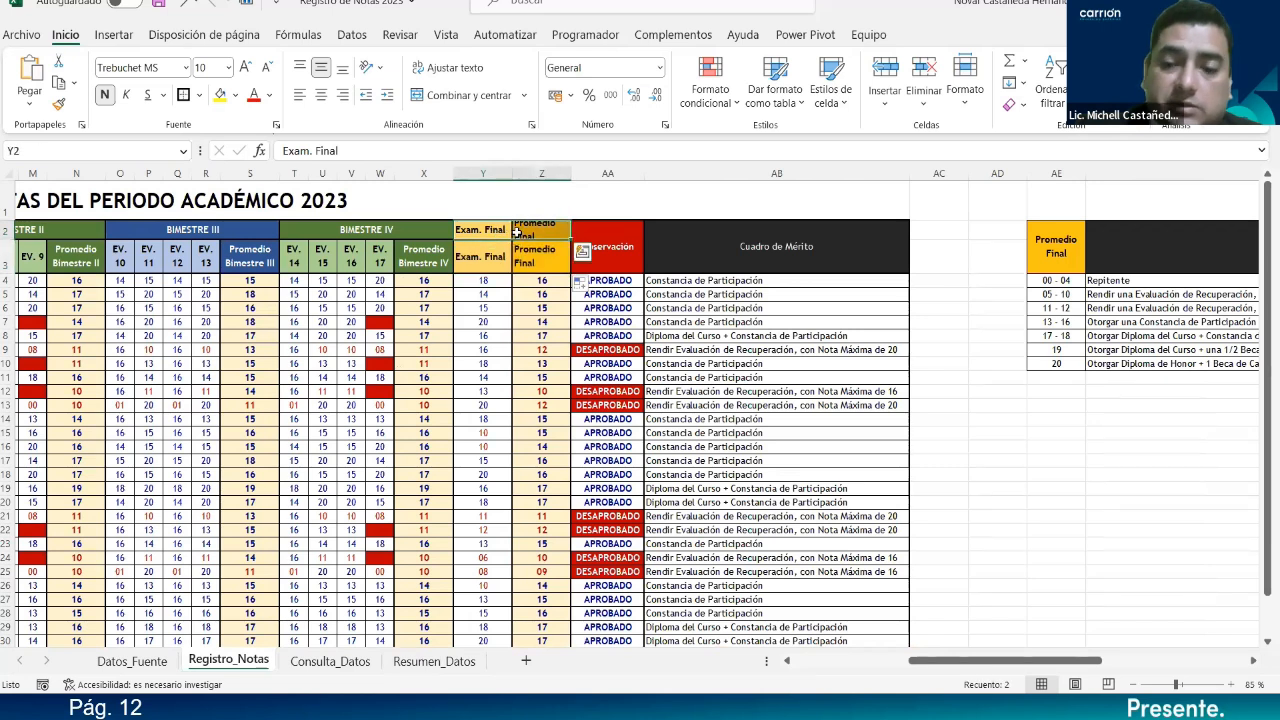
pyautogui.press('Delete')
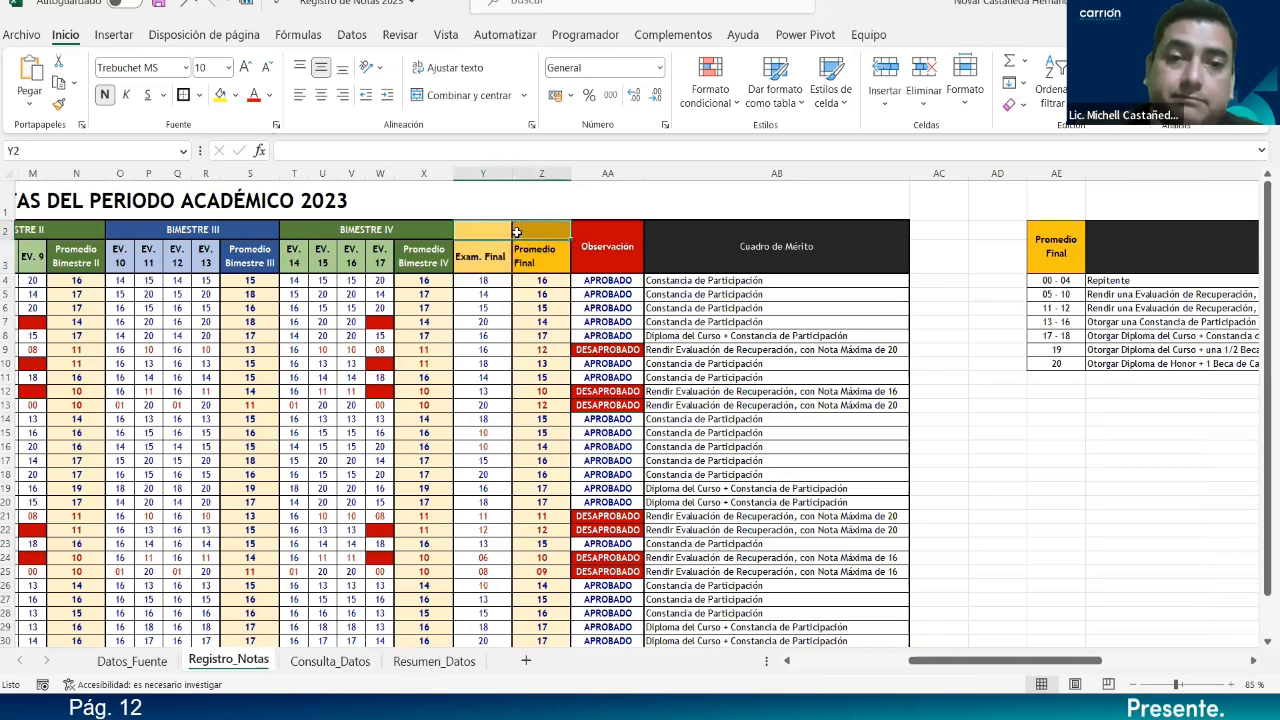
# Centre the Y2:Z3 block and replace its borders with a thick outline.
pyautogui.moveTo(496, 262); pyautogui.dragTo(533, 238)
pyautogui.click(323, 96)
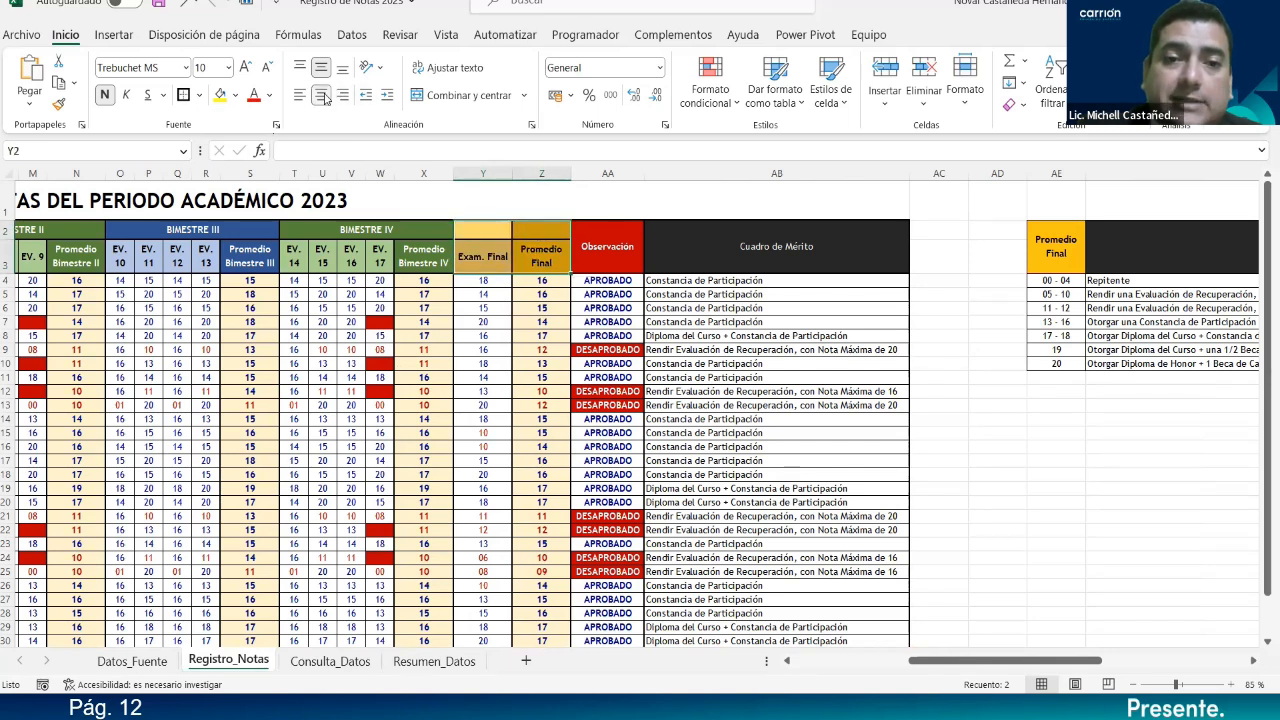
pyautogui.click(198, 95)
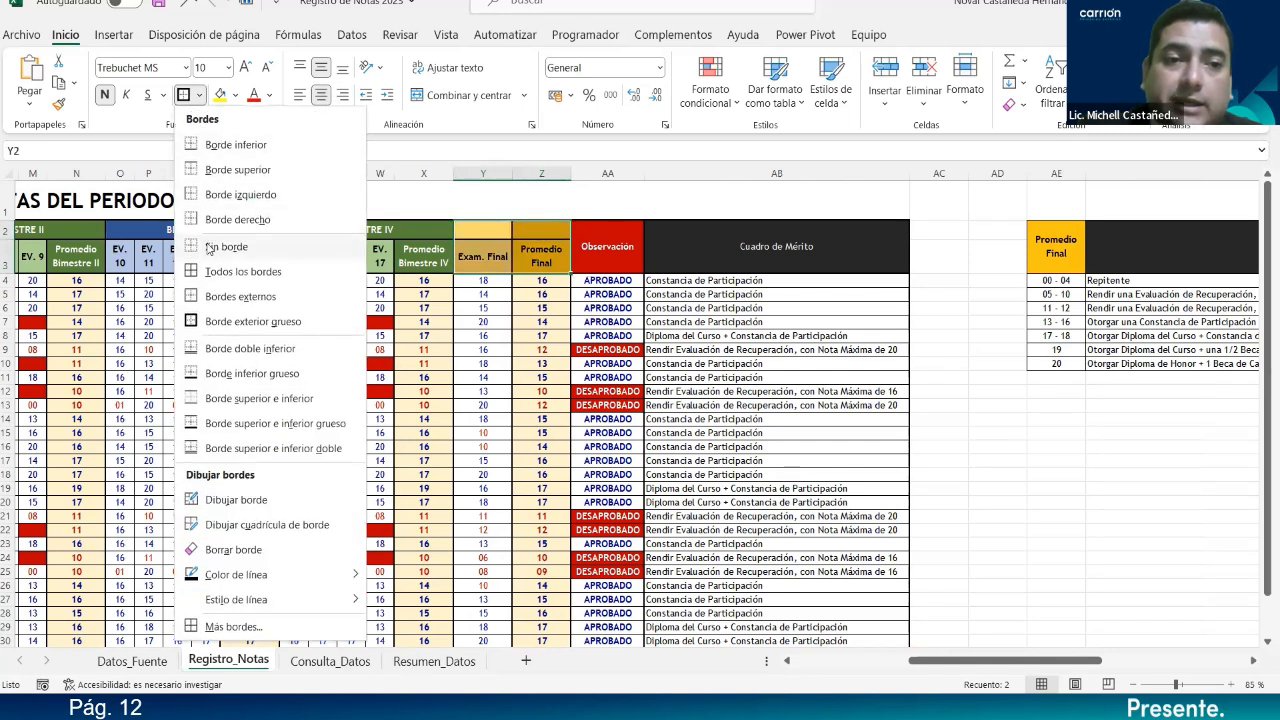
pyautogui.click(230, 243)
pyautogui.click(199, 95)
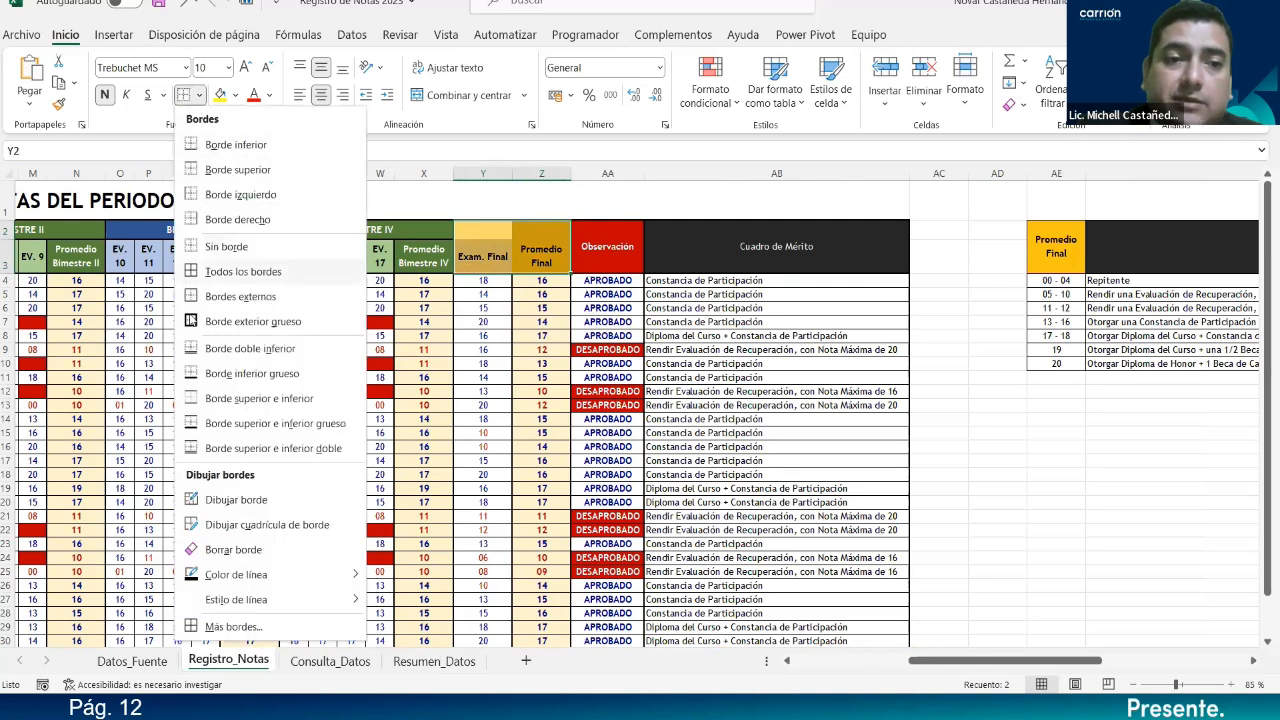
pyautogui.click(526, 246)
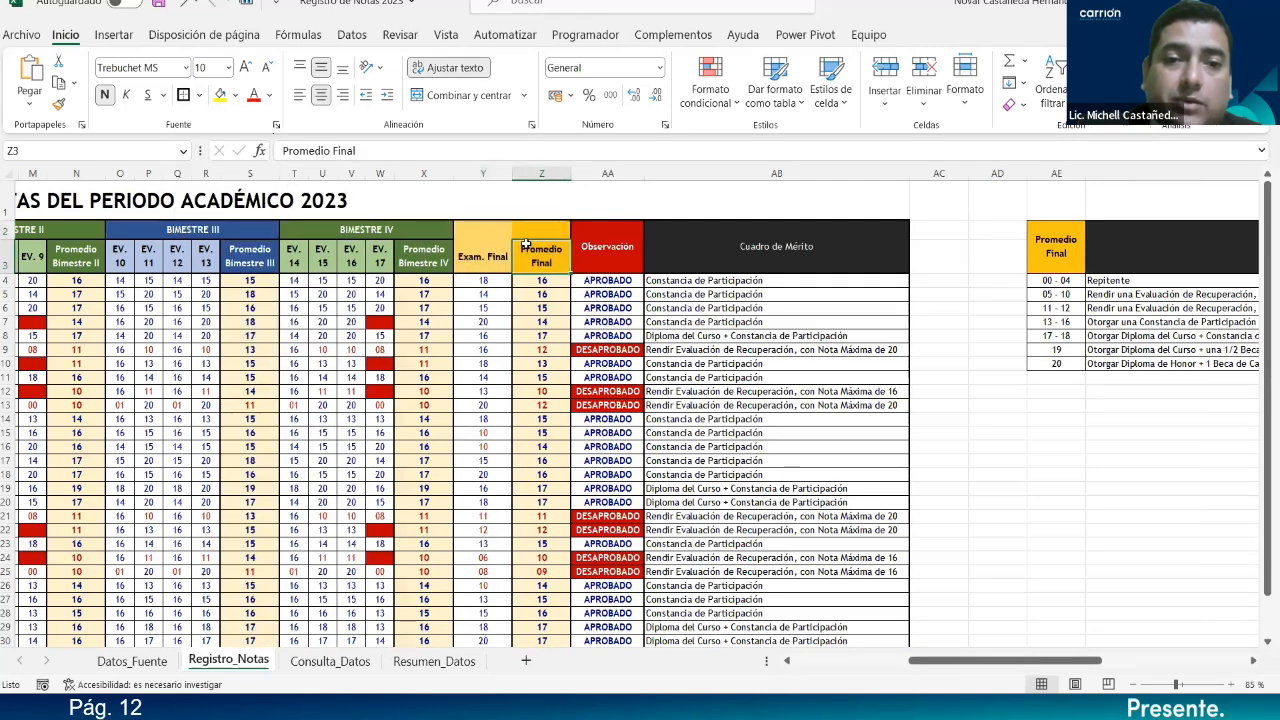
pyautogui.moveTo(518, 232); pyautogui.dragTo(523, 257)
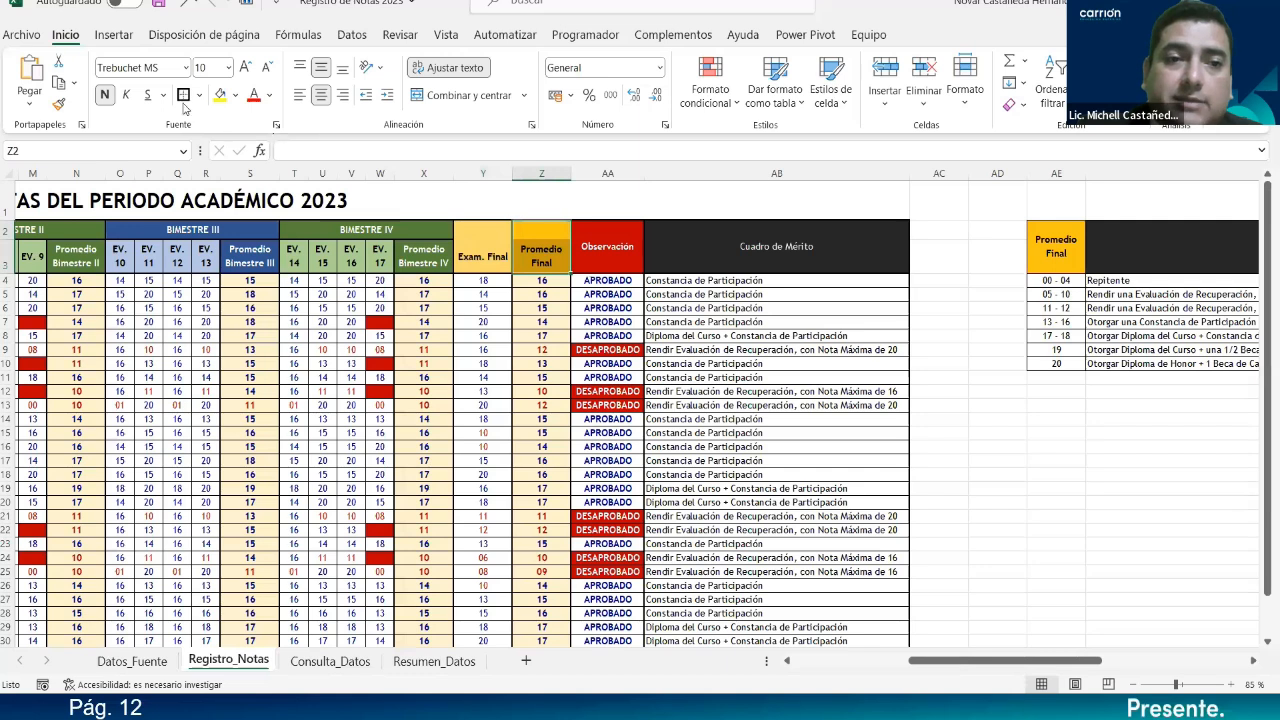
pyautogui.click(520, 200)
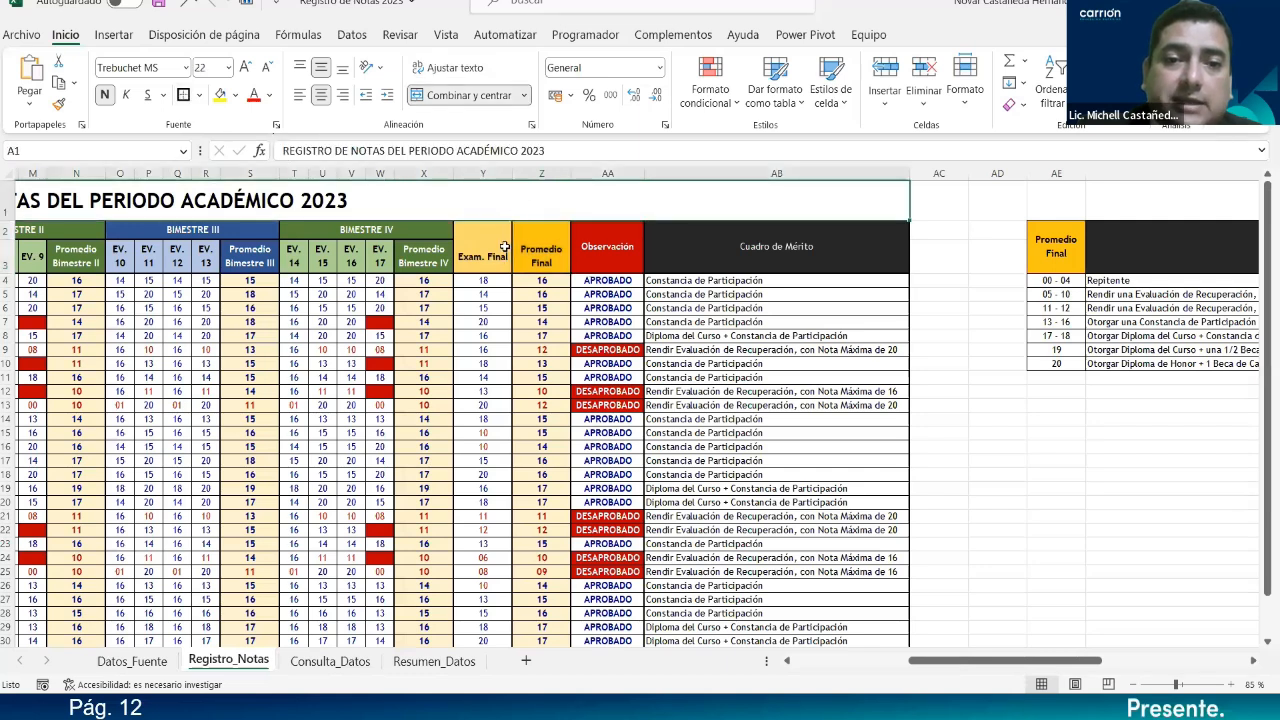
# Unmerge the Observación and Cuadro de Mérito header cells.
pyautogui.click(480, 263)
pyautogui.click(539, 256)
pyautogui.click(603, 256)
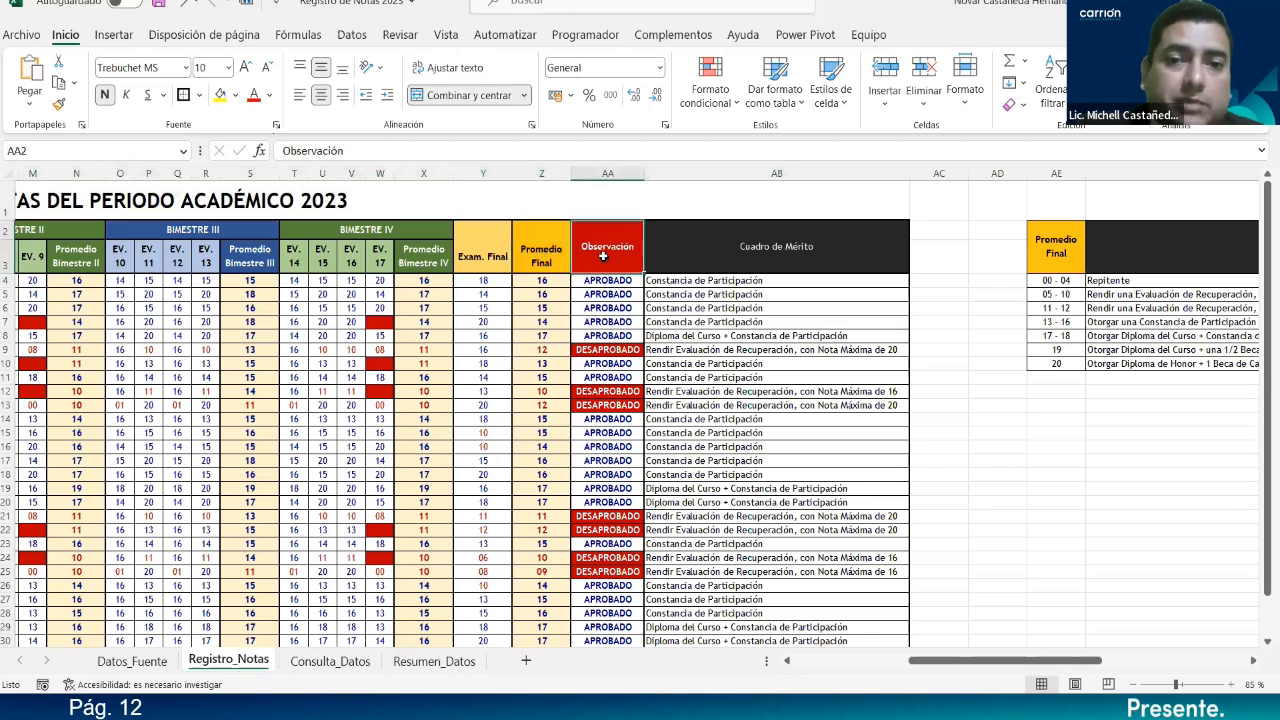
pyautogui.moveTo(654, 256); pyautogui.dragTo(694, 259)
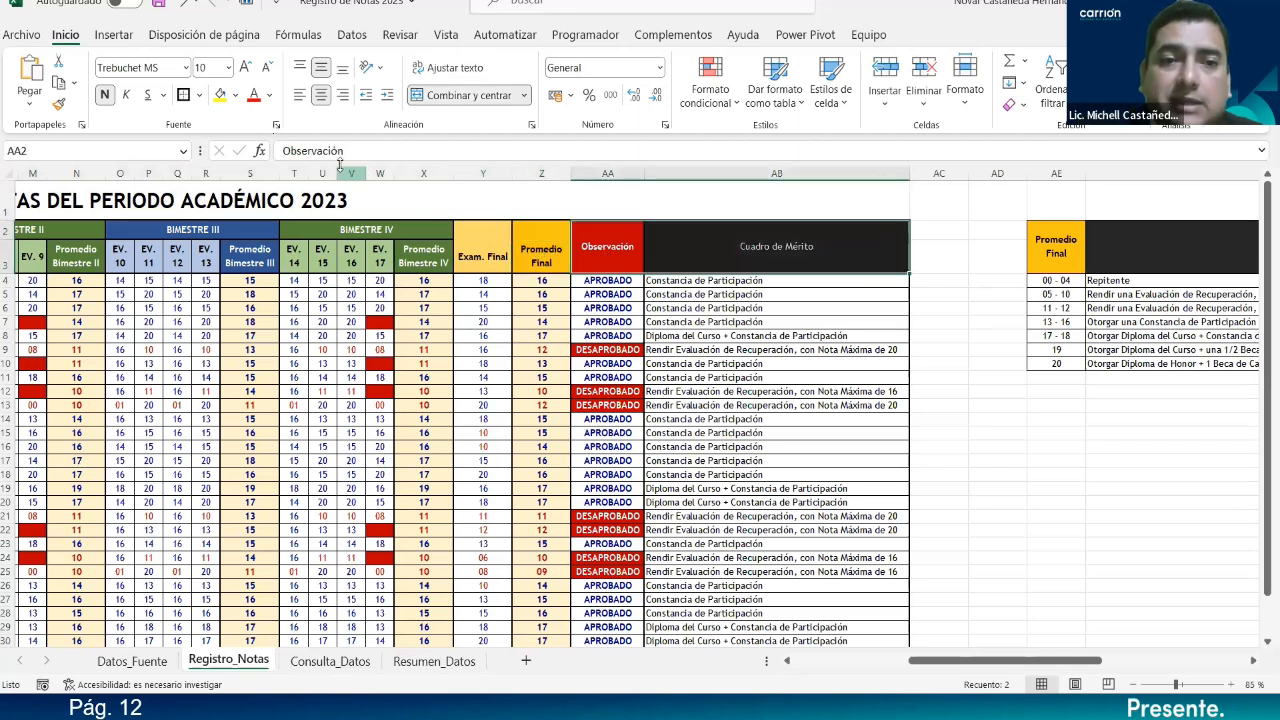
pyautogui.click(720, 258)
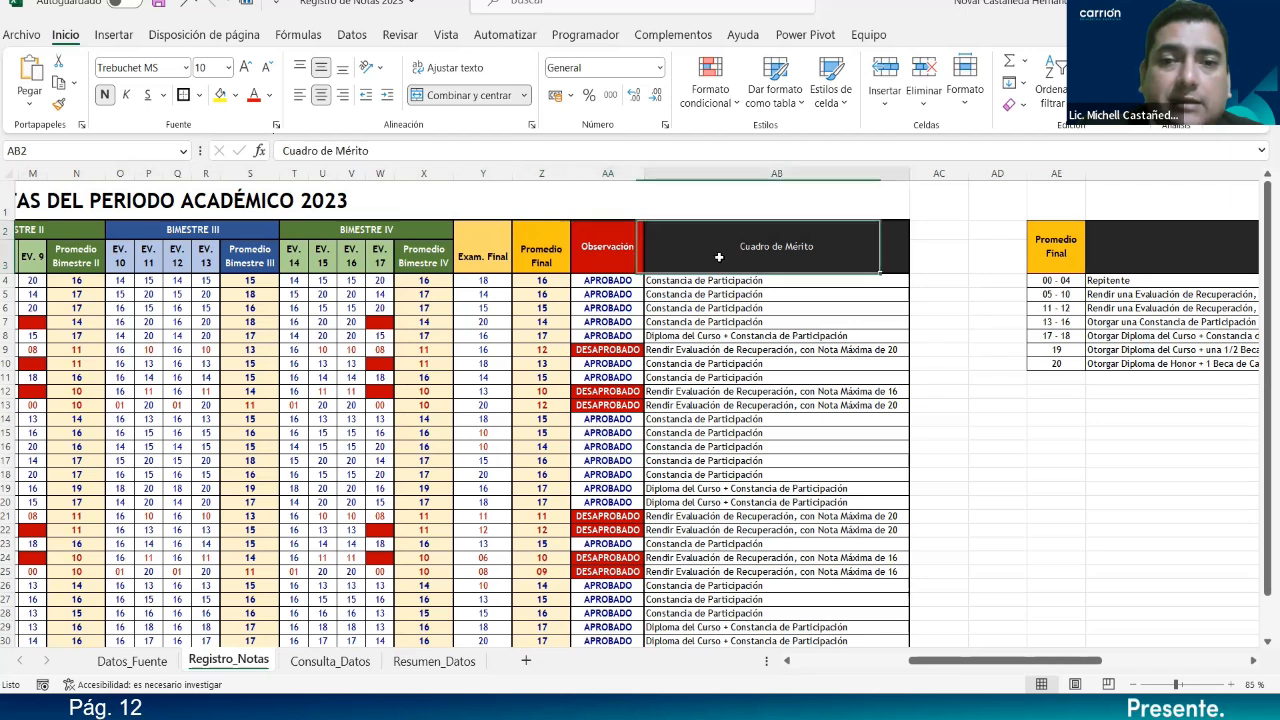
pyautogui.click(631, 260)
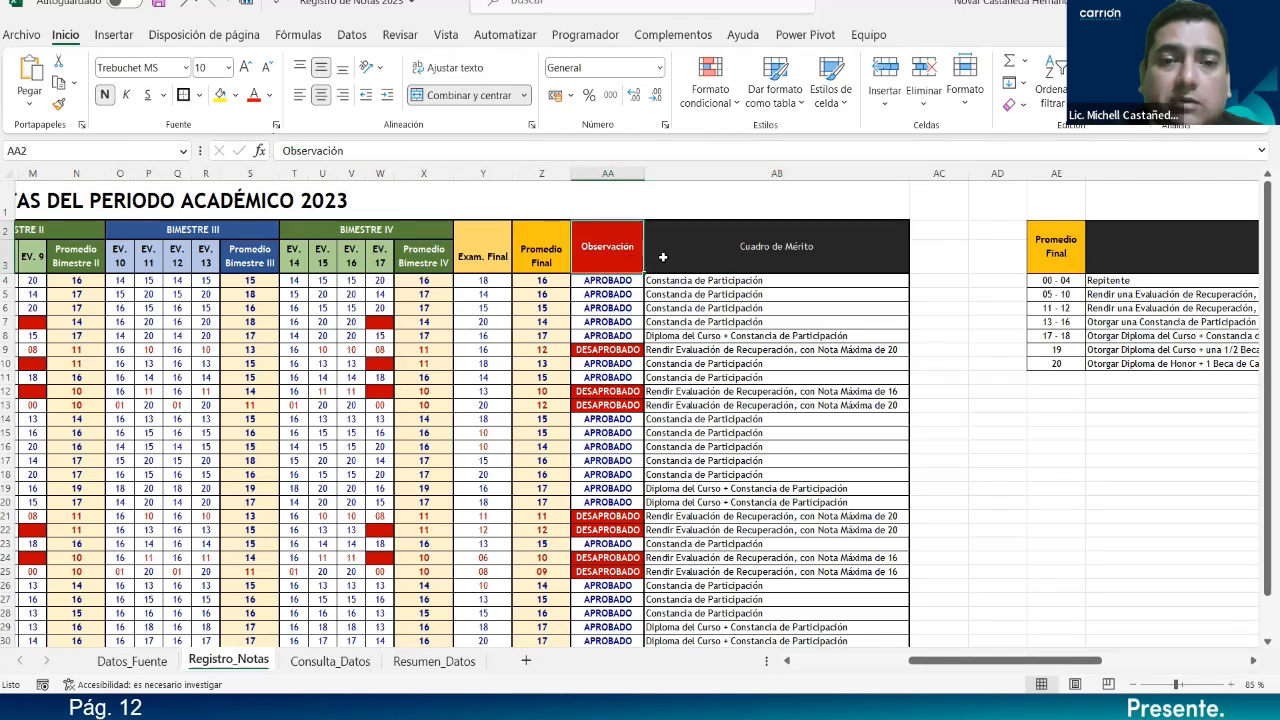
pyautogui.click(665, 258)
pyautogui.moveTo(637, 258); pyautogui.dragTo(680, 258)
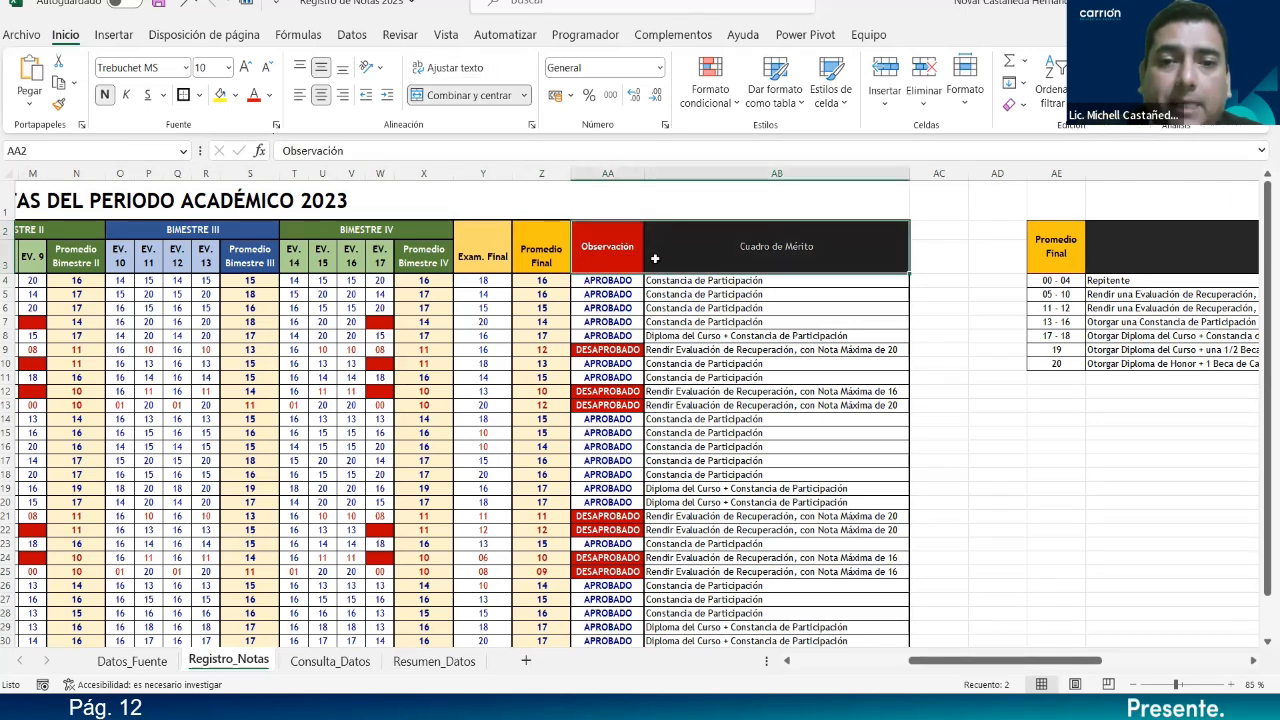
pyautogui.click(425, 96)
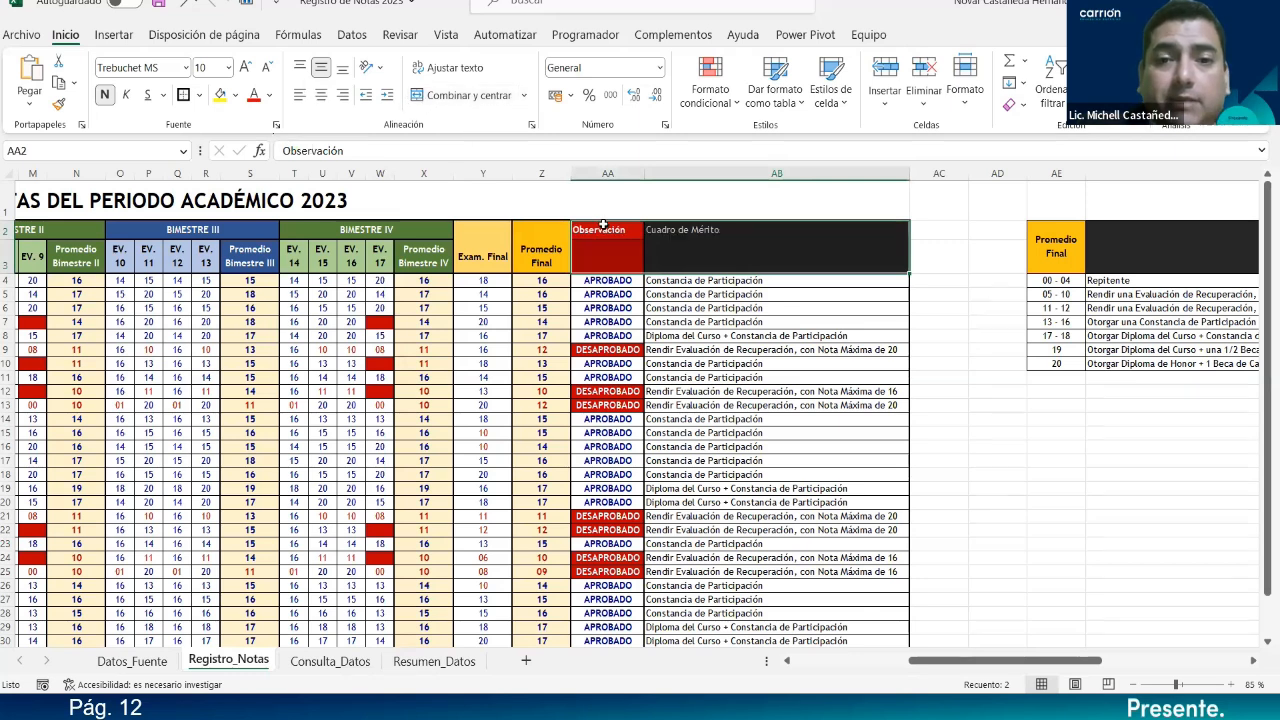
# Copy the Observación and Cuadro de Mérito headers into row 3 and clear row 2.
pyautogui.moveTo(679, 228); pyautogui.dragTo(815, 226)
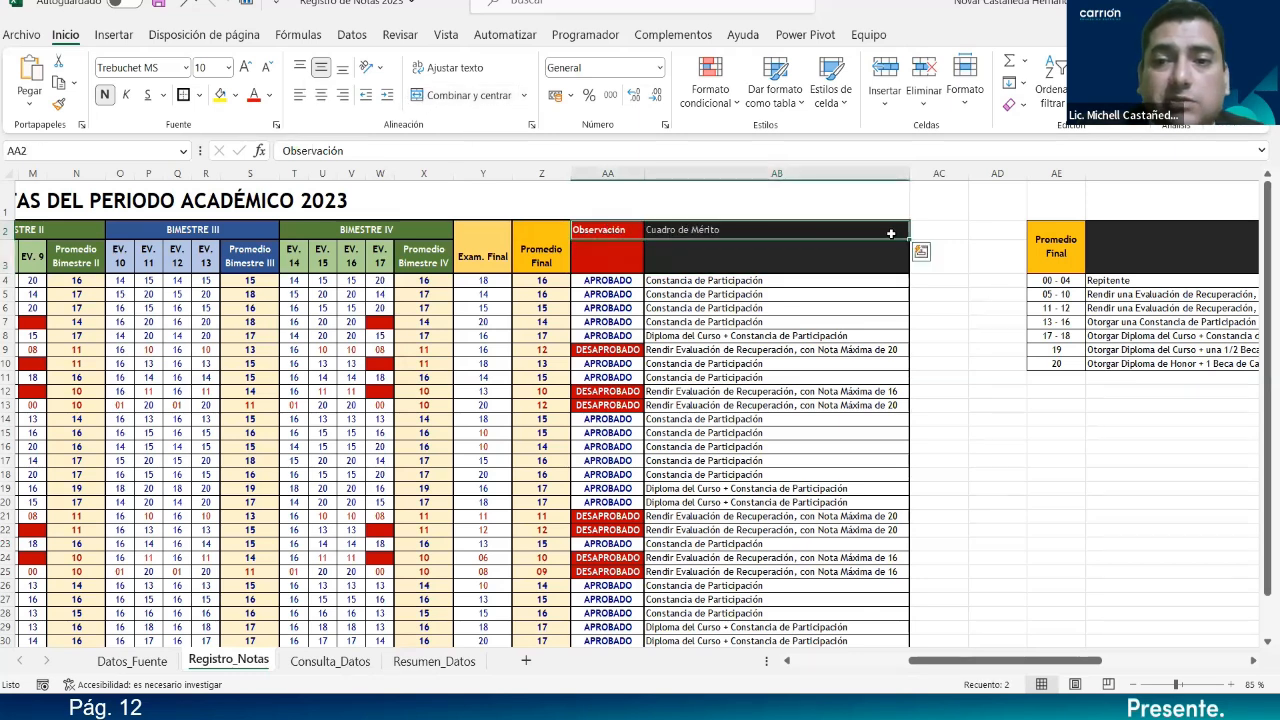
pyautogui.moveTo(908, 244); pyautogui.dragTo(908, 264)
pyautogui.moveTo(636, 234); pyautogui.dragTo(661, 230)
pyautogui.press('Delete')
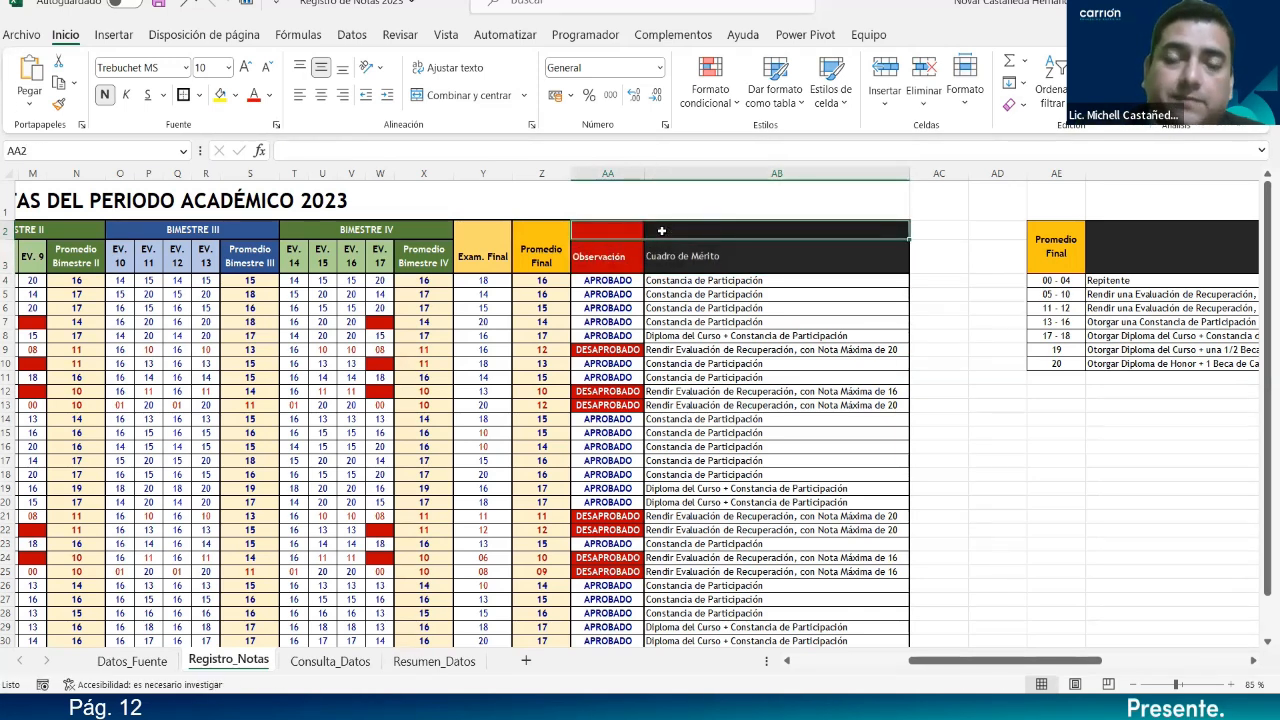
# Give AA2:AB3 no border, then a thick outside border, and centre the headers.
pyautogui.click(640, 271)
pyautogui.moveTo(617, 236); pyautogui.dragTo(706, 250)
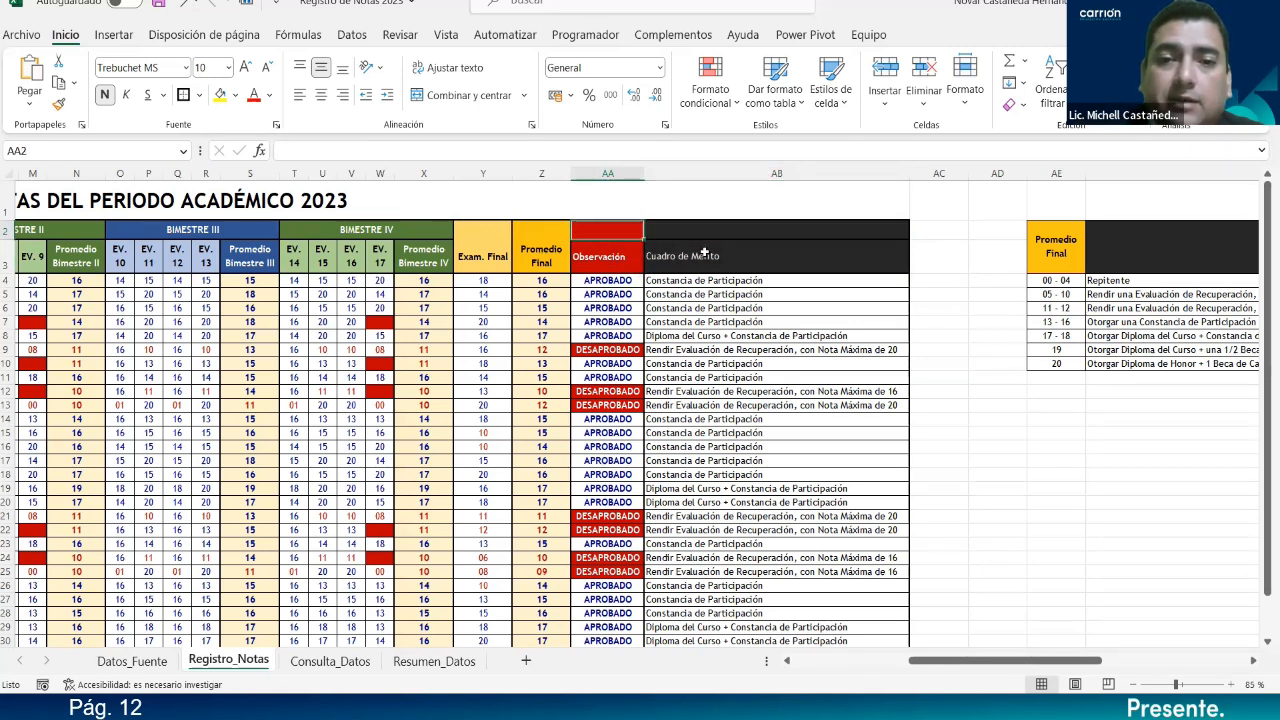
pyautogui.click(199, 95)
pyautogui.click(205, 248)
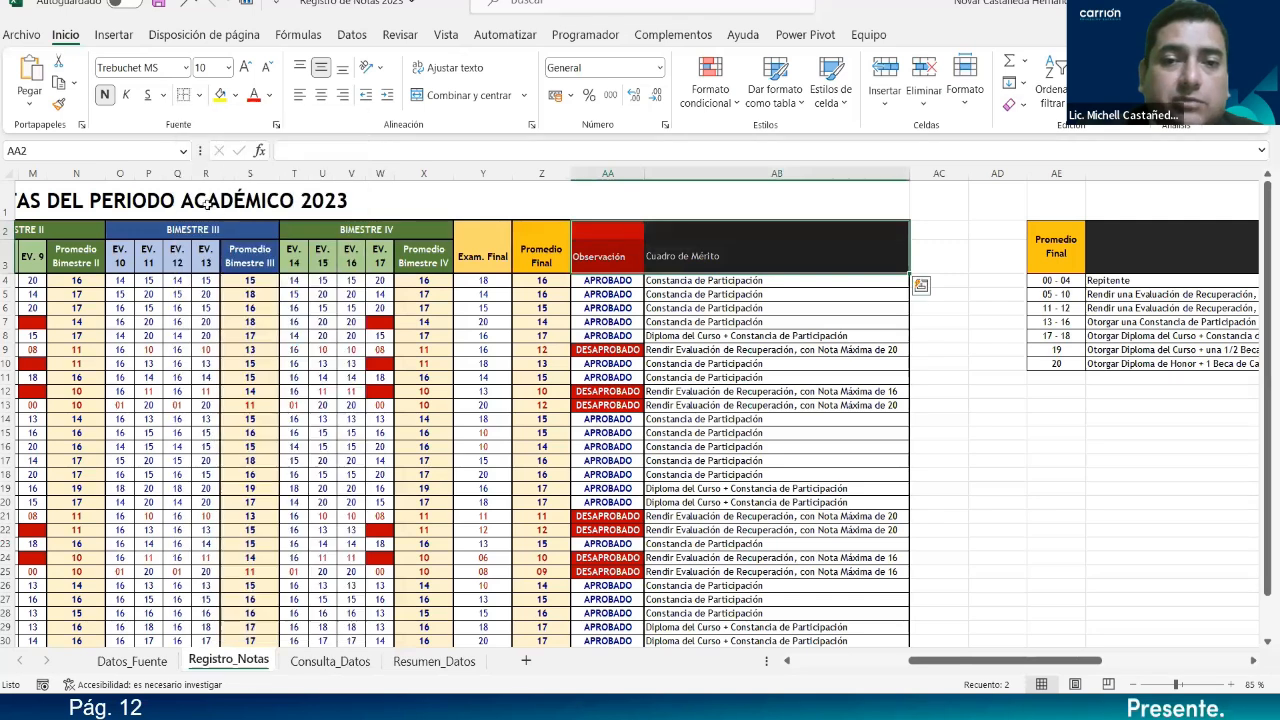
pyautogui.click(199, 95)
pyautogui.click(240, 321)
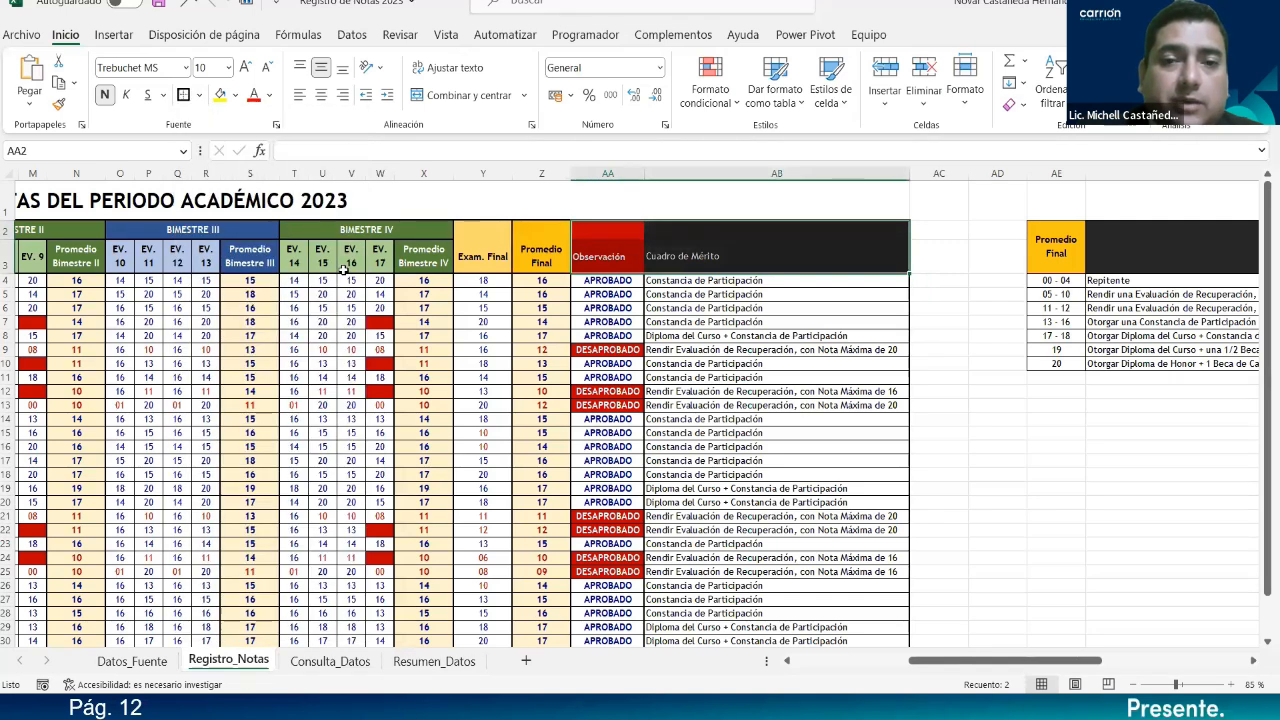
pyautogui.click(321, 95)
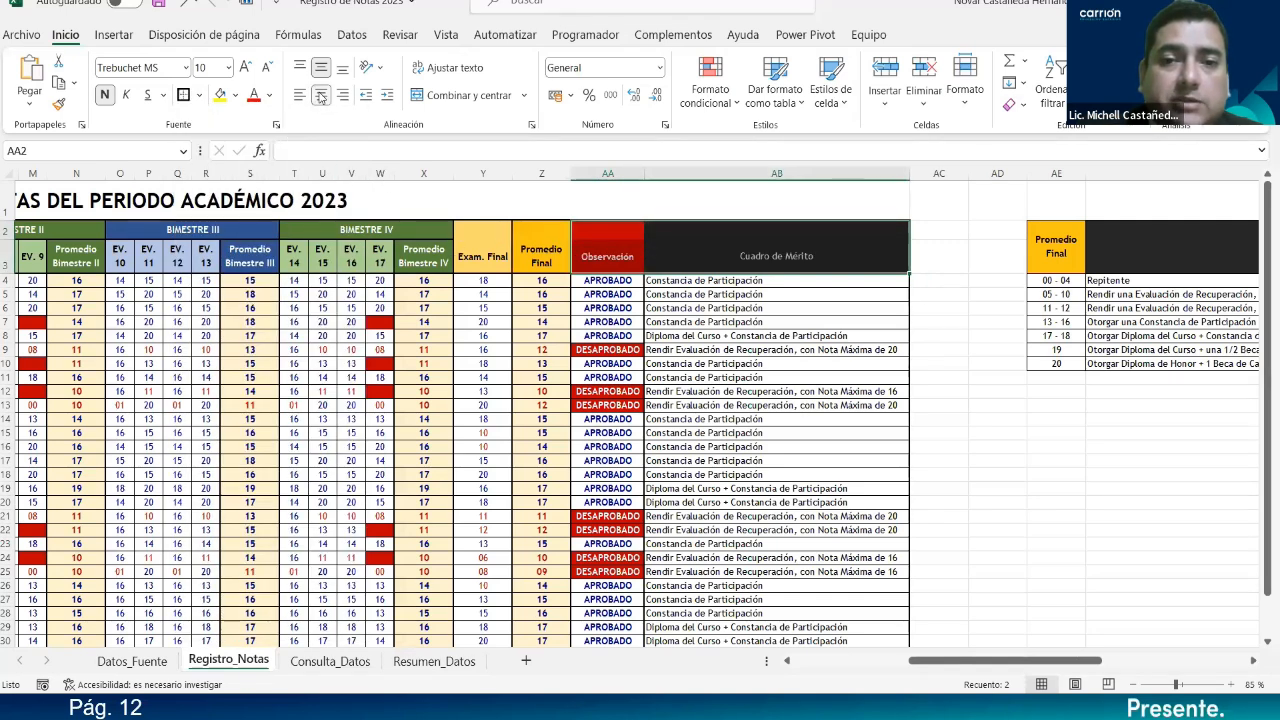
pyautogui.click(685, 235)
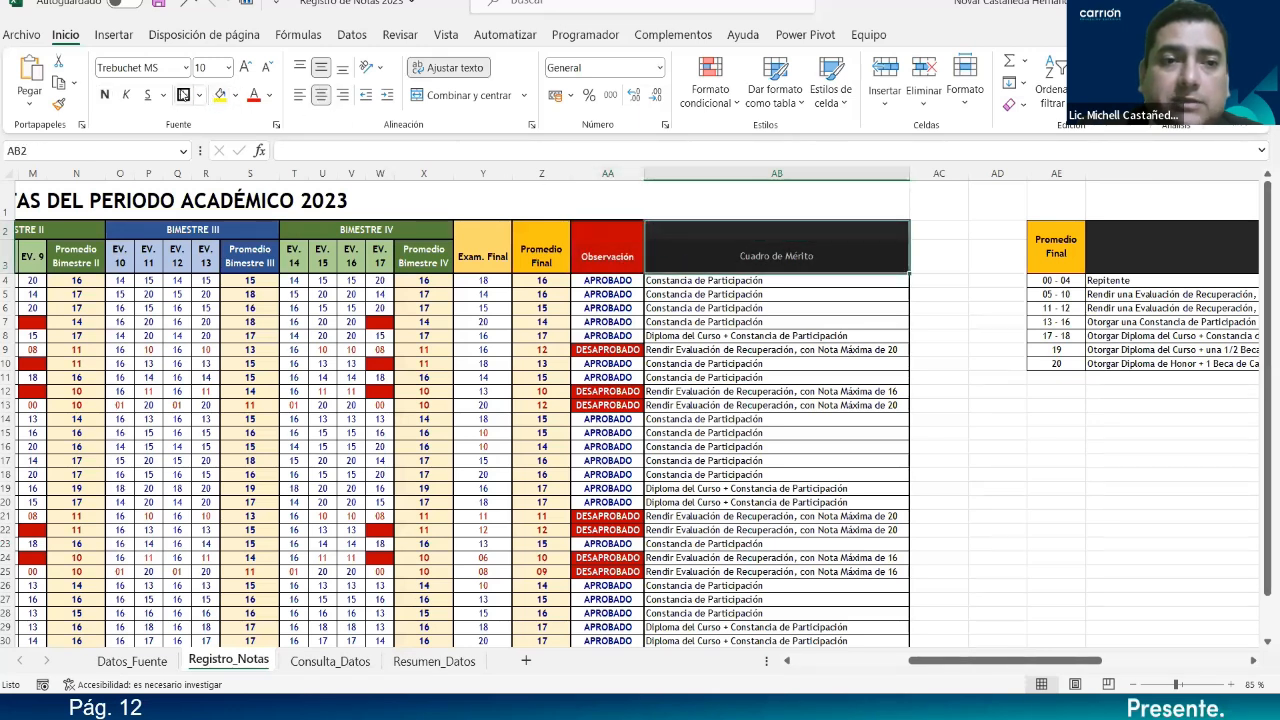
pyautogui.click(966, 250)
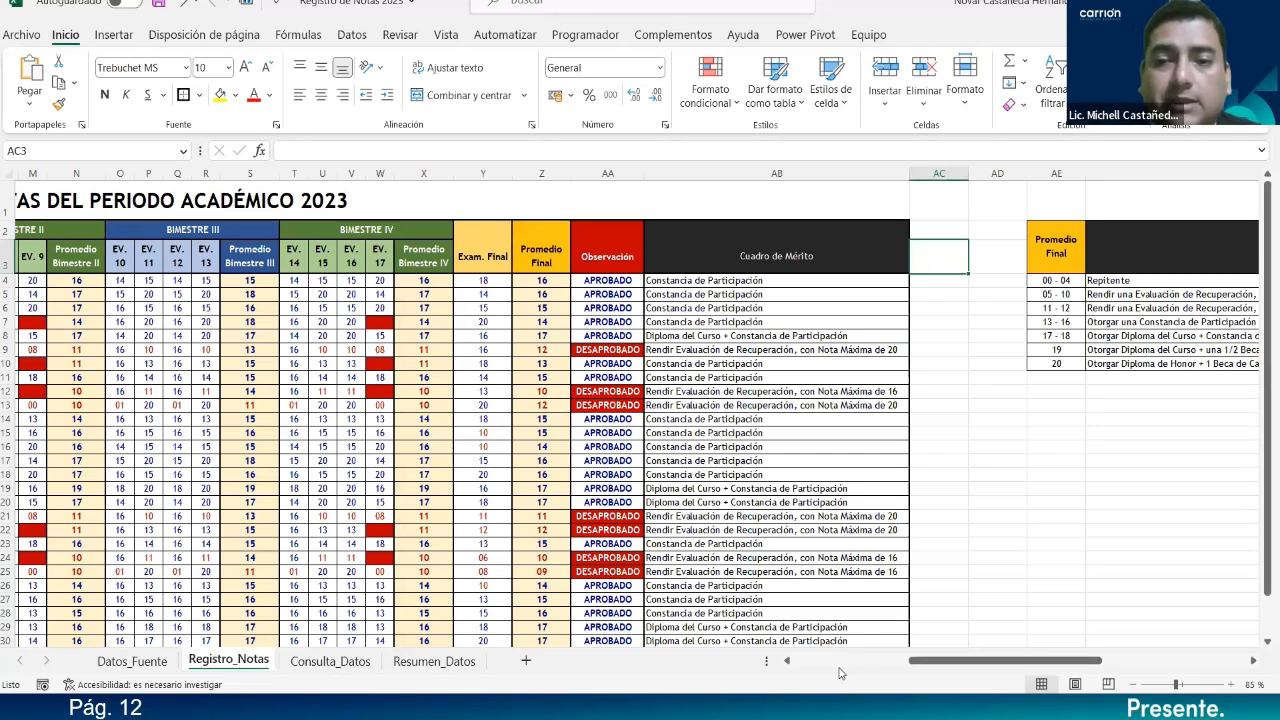
# Select the register table A3:AB33 from the Código header down.
pyautogui.hscroll(-5, 856, 665)
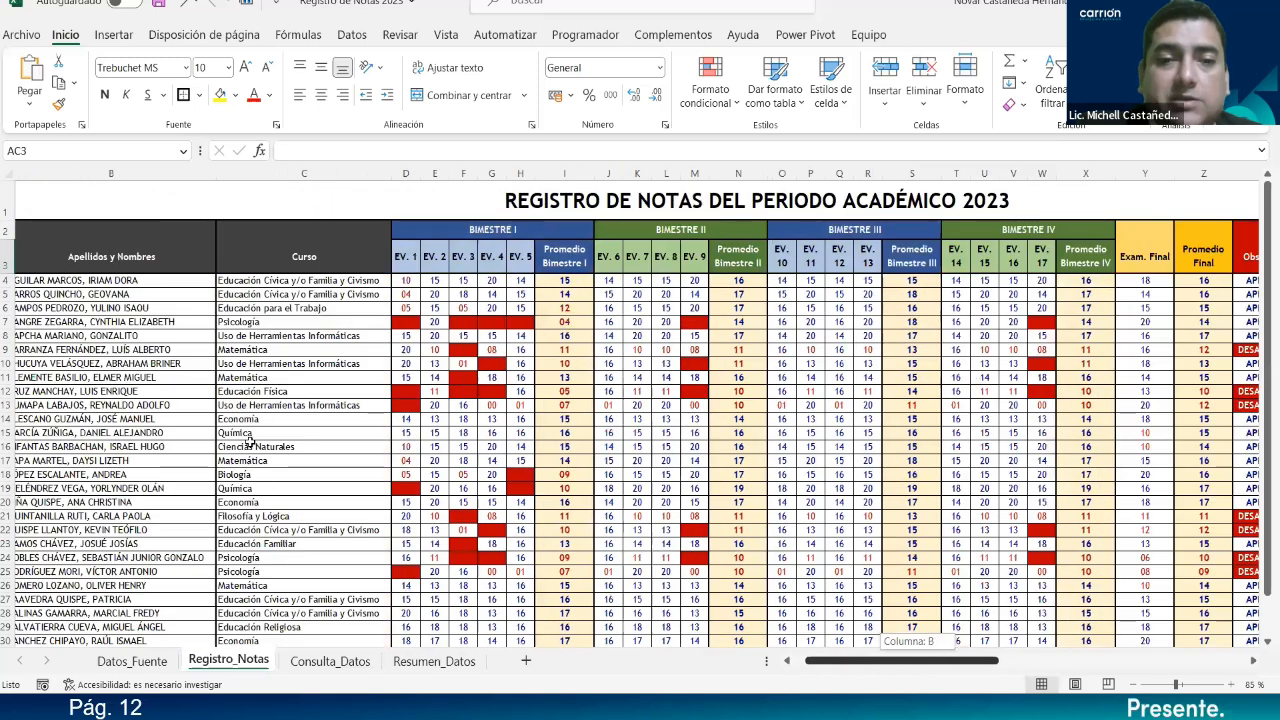
pyautogui.click(50, 265)
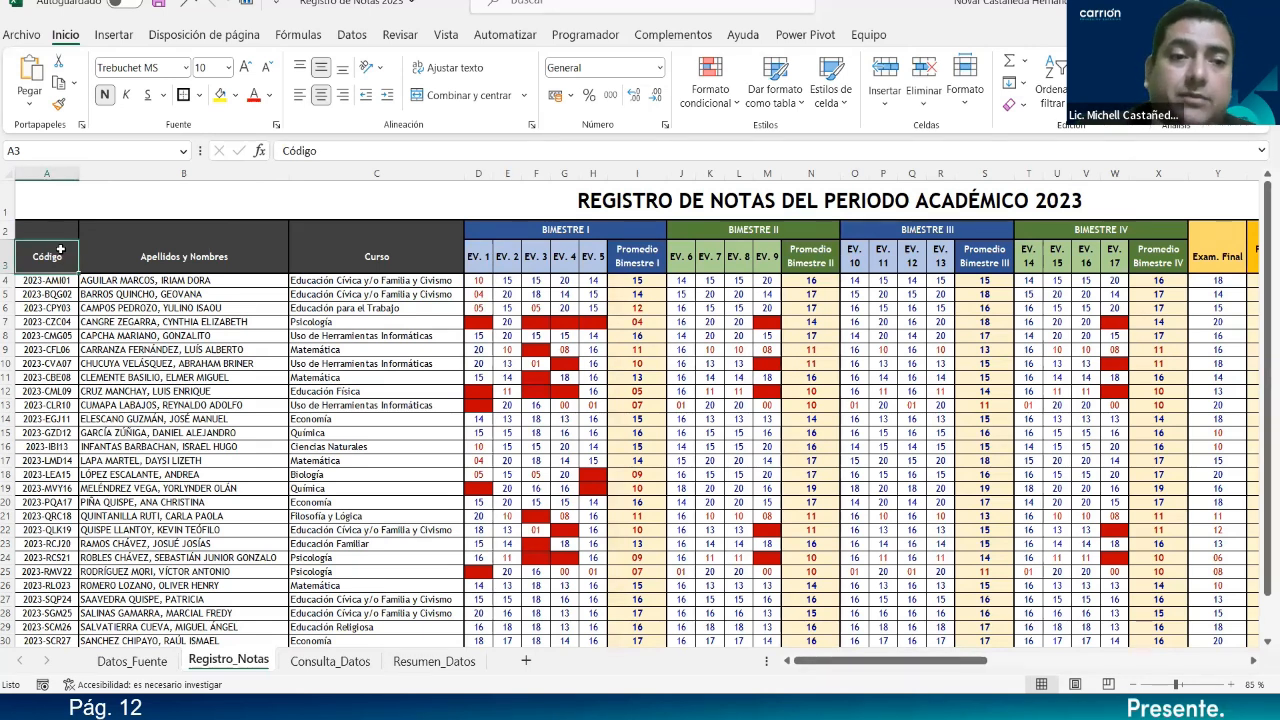
pyautogui.moveTo(170, 382); pyautogui.dragTo(1249, 622)
pyautogui.moveTo(1178, 628)
pyautogui.mouseDown()
pyautogui.moveTo(1160, 608)
pyautogui.moveTo(1170, 628)
pyautogui.mouseUp()
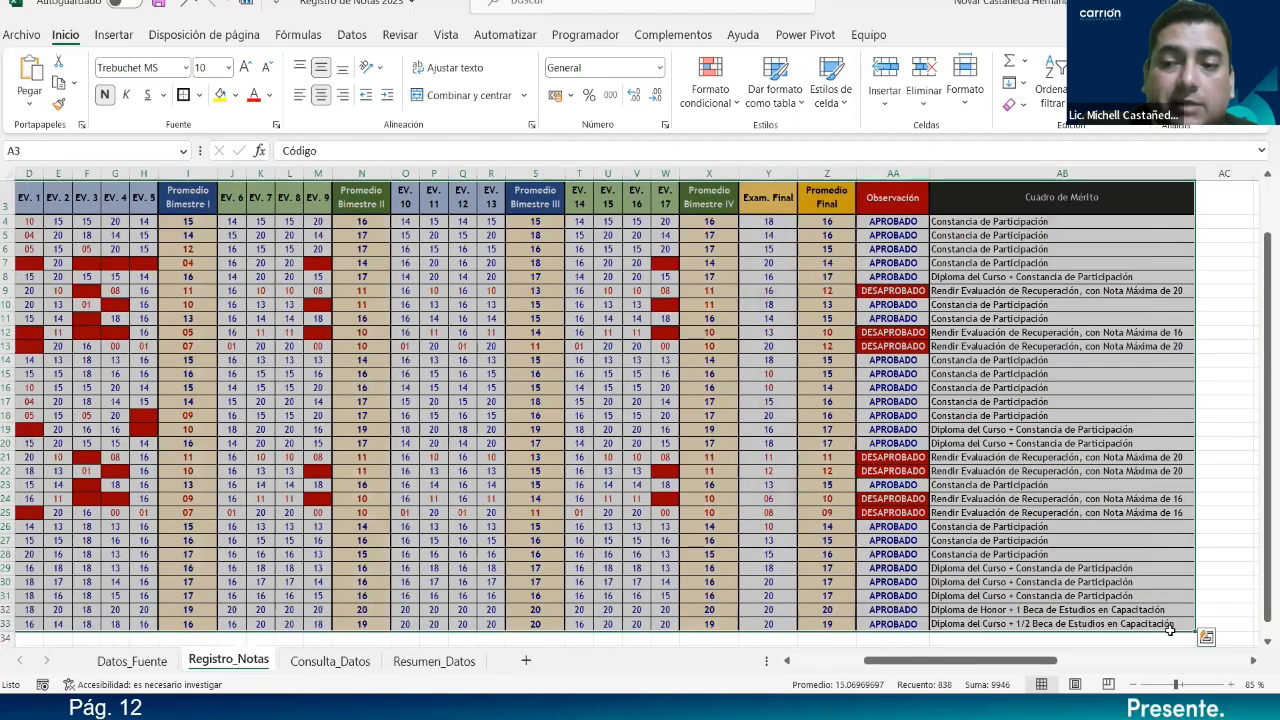
# Zoom out slightly and collapse the ribbon to show only tab names.
pyautogui.click(1133, 684)
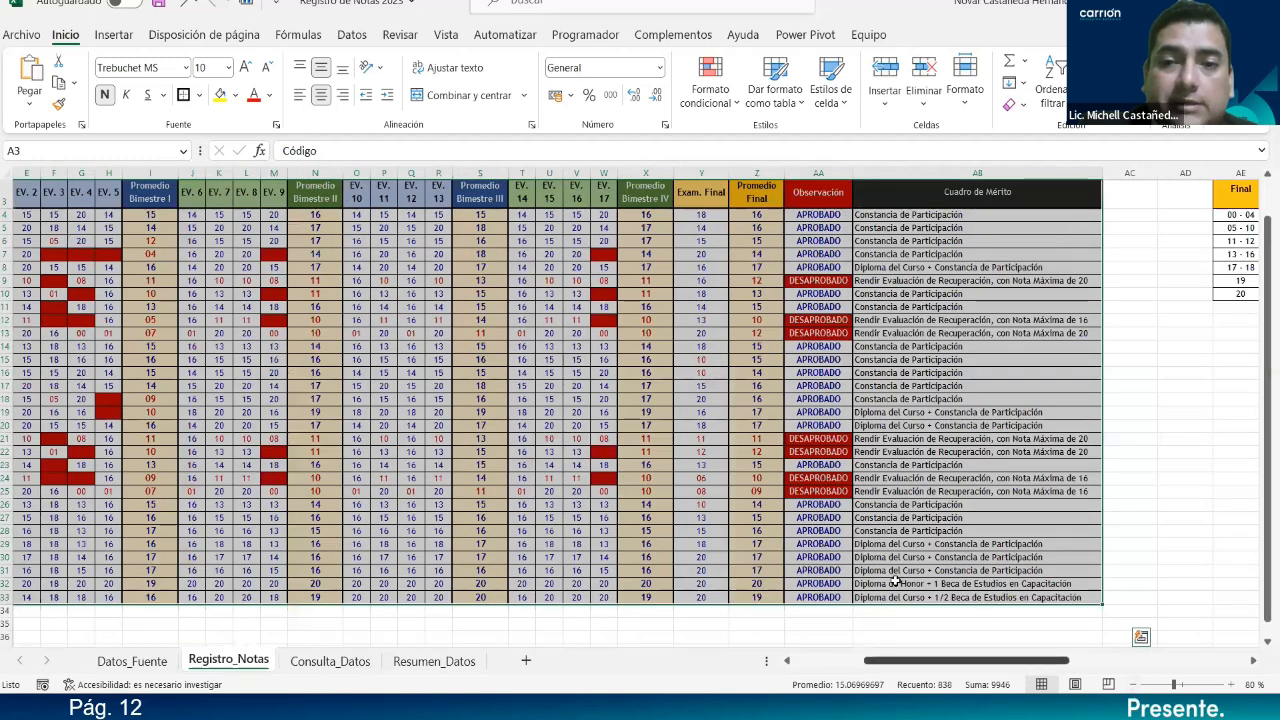
pyautogui.hscroll(-1, 894, 581)
pyautogui.scroll(1, 894, 581)
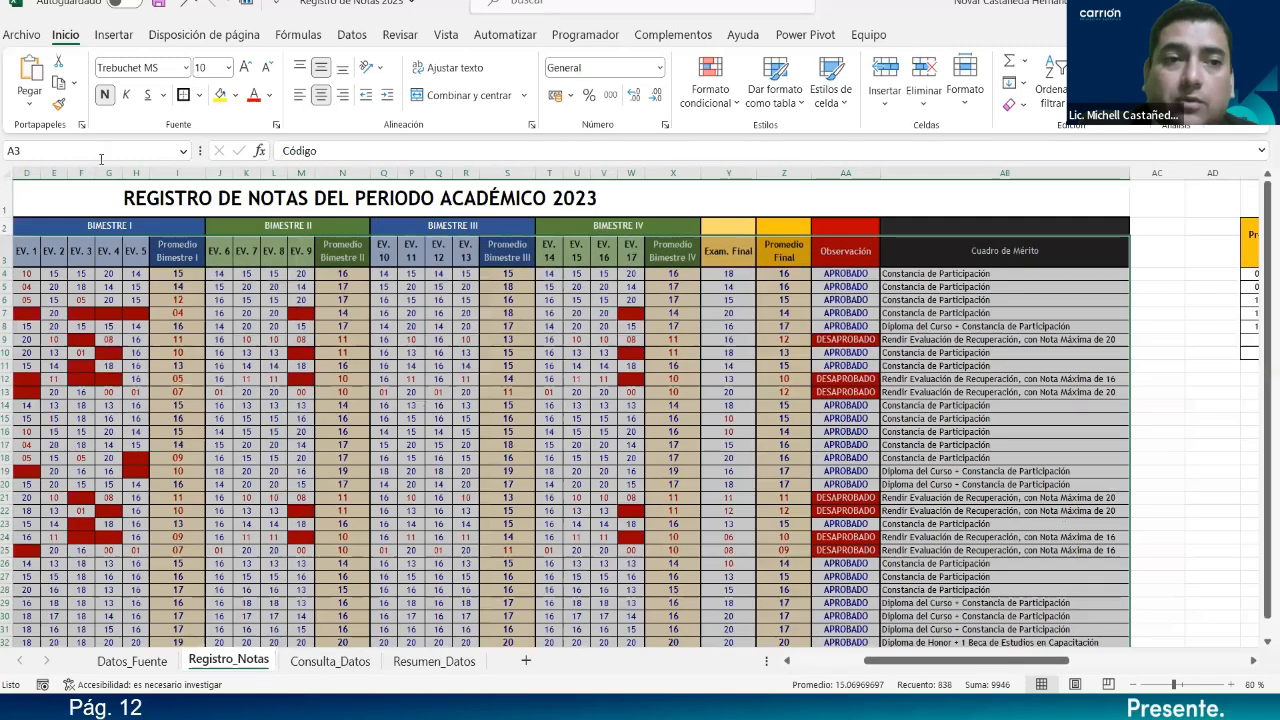
pyautogui.rightClick(65, 37)
pyautogui.click(102, 101)
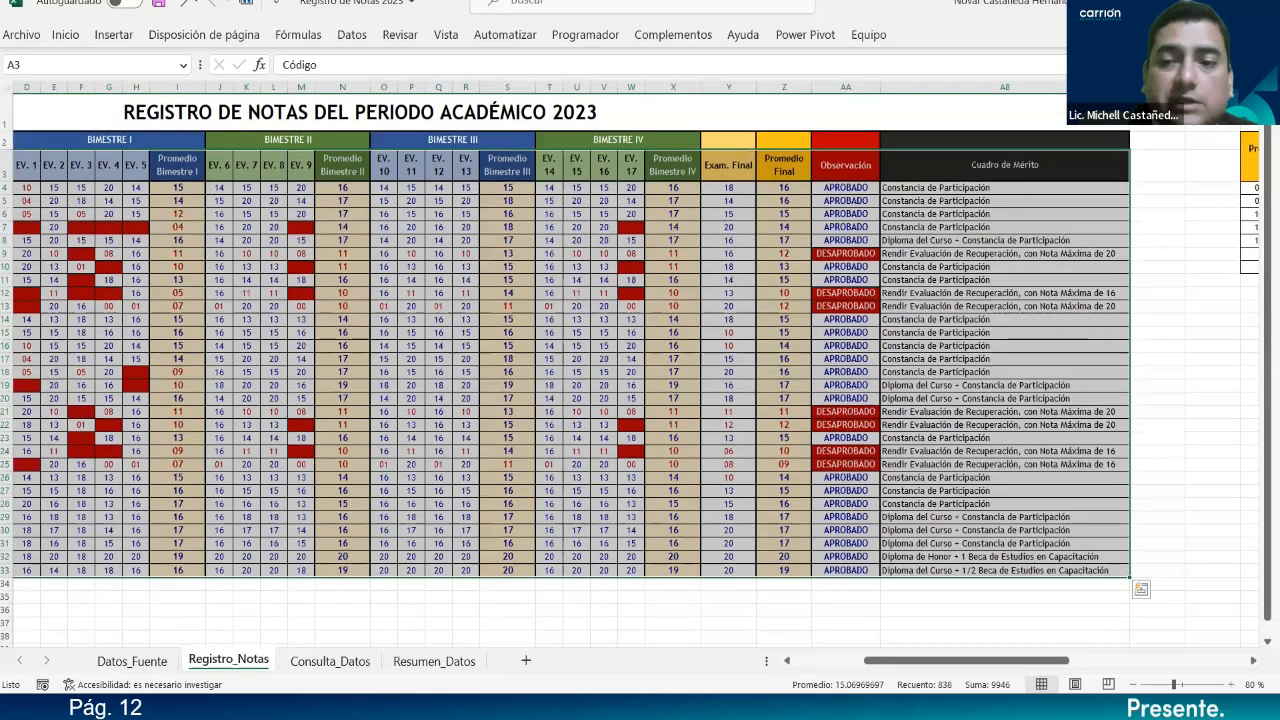
# Scroll back to column A and zoom the sheet to 90%.
pyautogui.moveTo(990, 669)
pyautogui.mouseDown()
pyautogui.moveTo(894, 668)
pyautogui.moveTo(995, 671)
pyautogui.moveTo(901, 676)
pyautogui.moveTo(973, 676)
pyautogui.mouseUp()
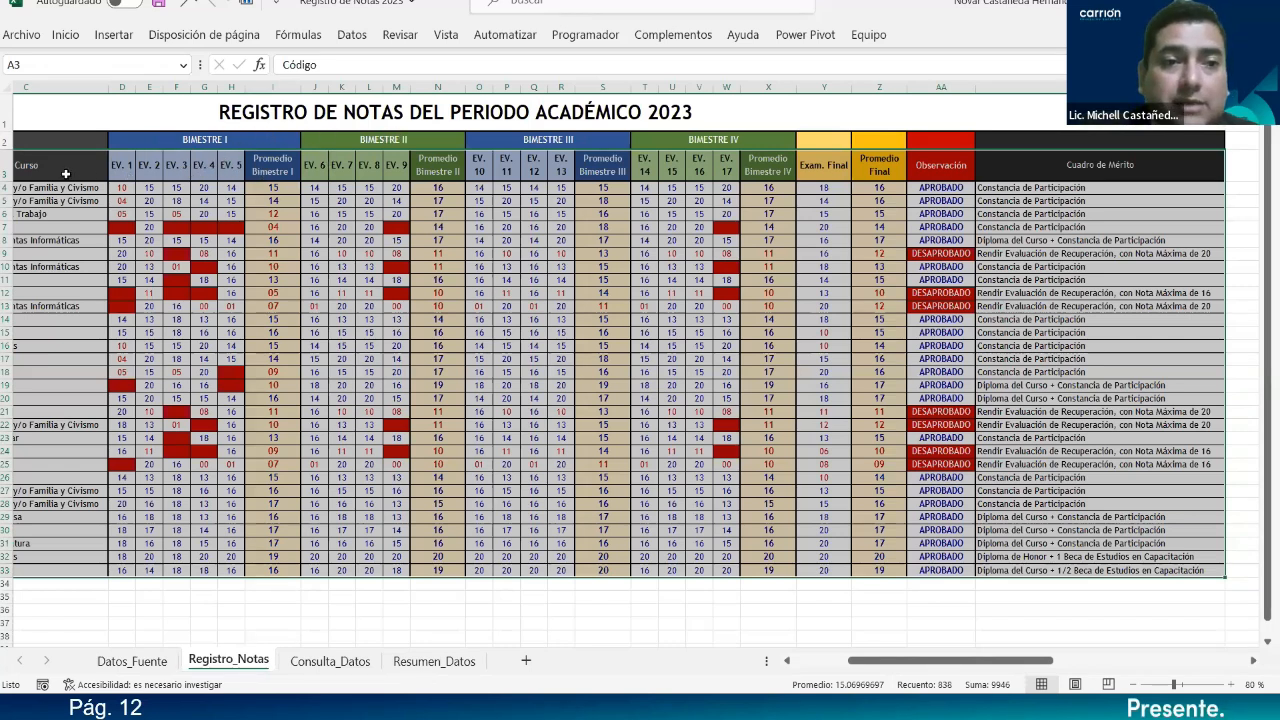
pyautogui.moveTo(920, 665); pyautogui.dragTo(78, 157)
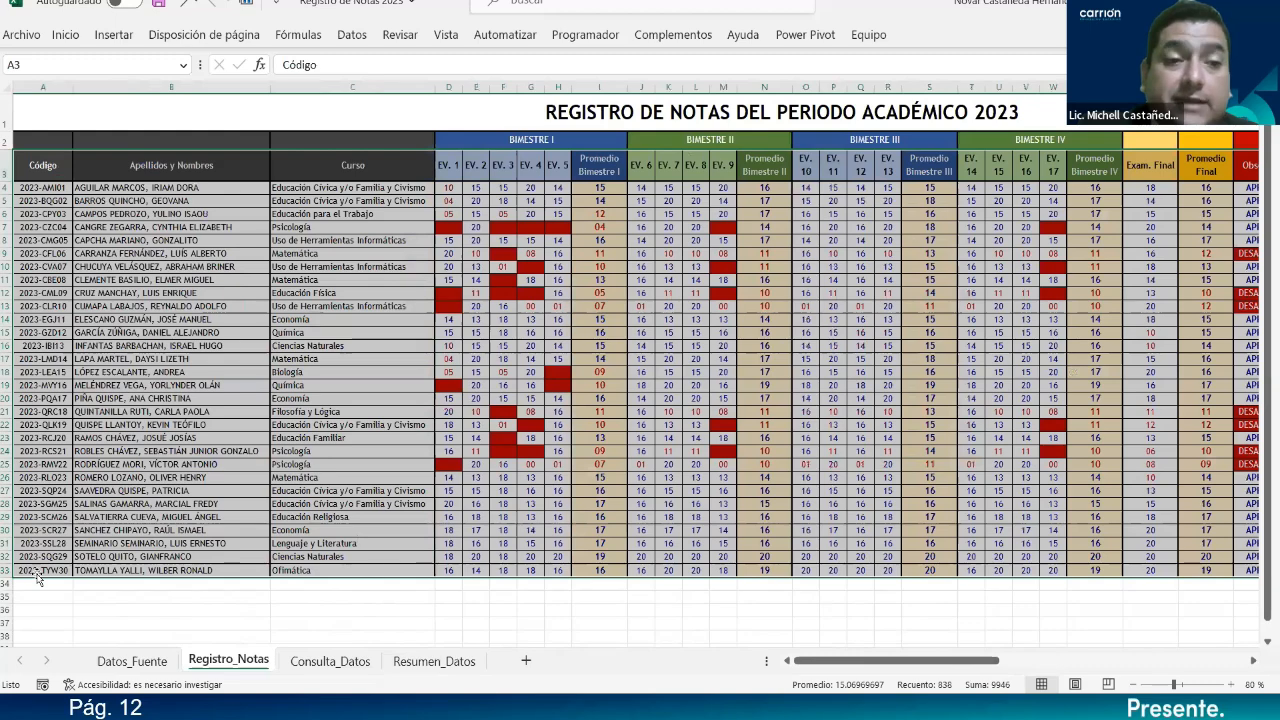
pyautogui.moveTo(985, 665); pyautogui.dragTo(837, 668)
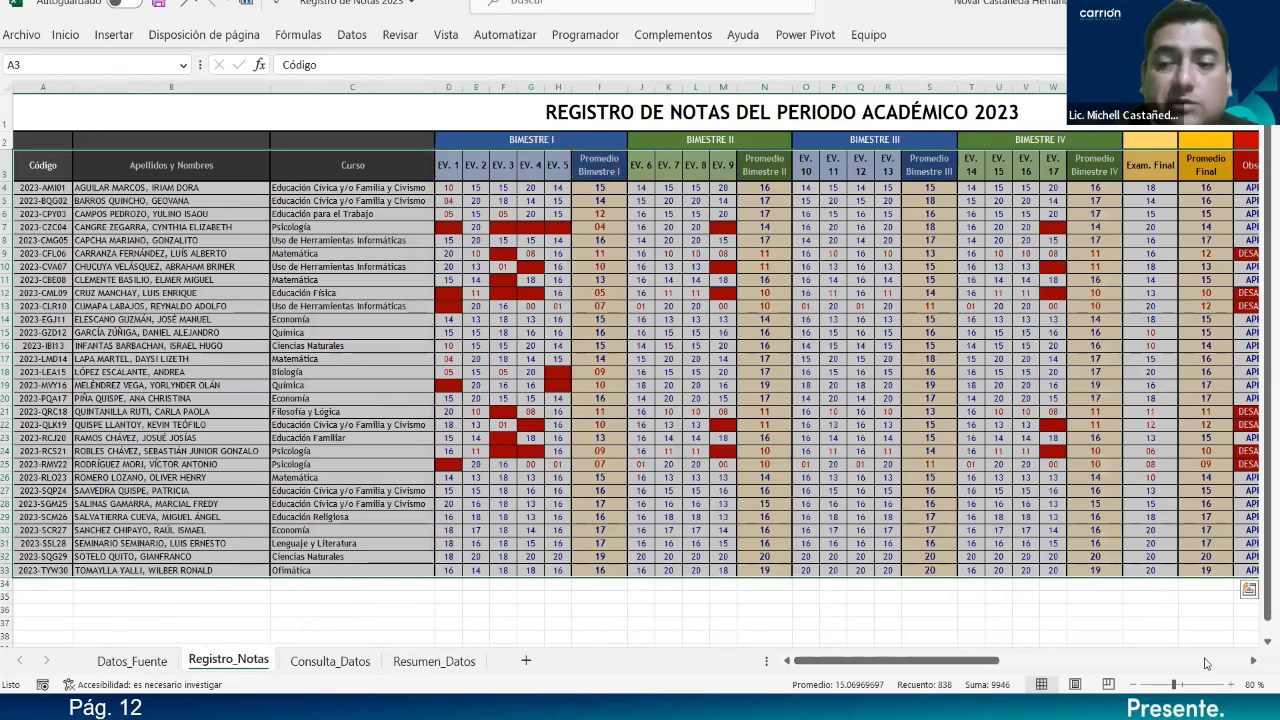
pyautogui.click(1234, 687)
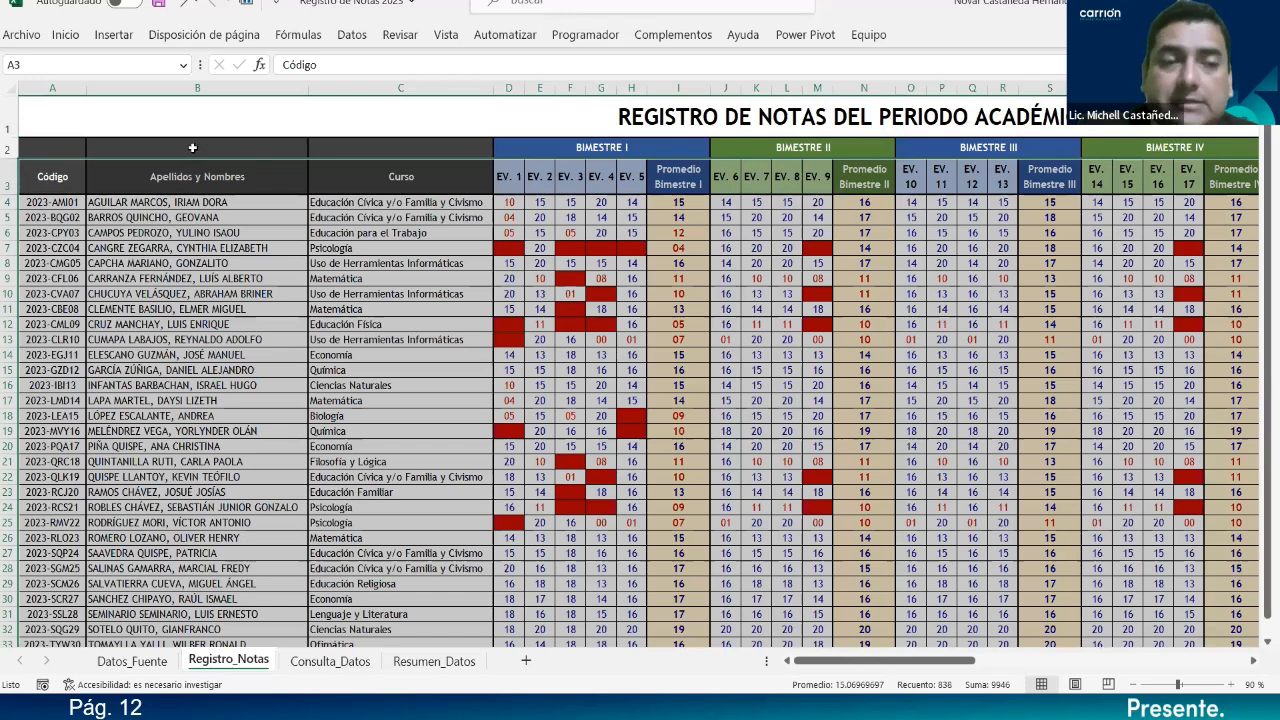
# Browse the Insertar chart menus, then choose Gráfico dinámico y tabla dinámica.
pyautogui.click(113, 35)
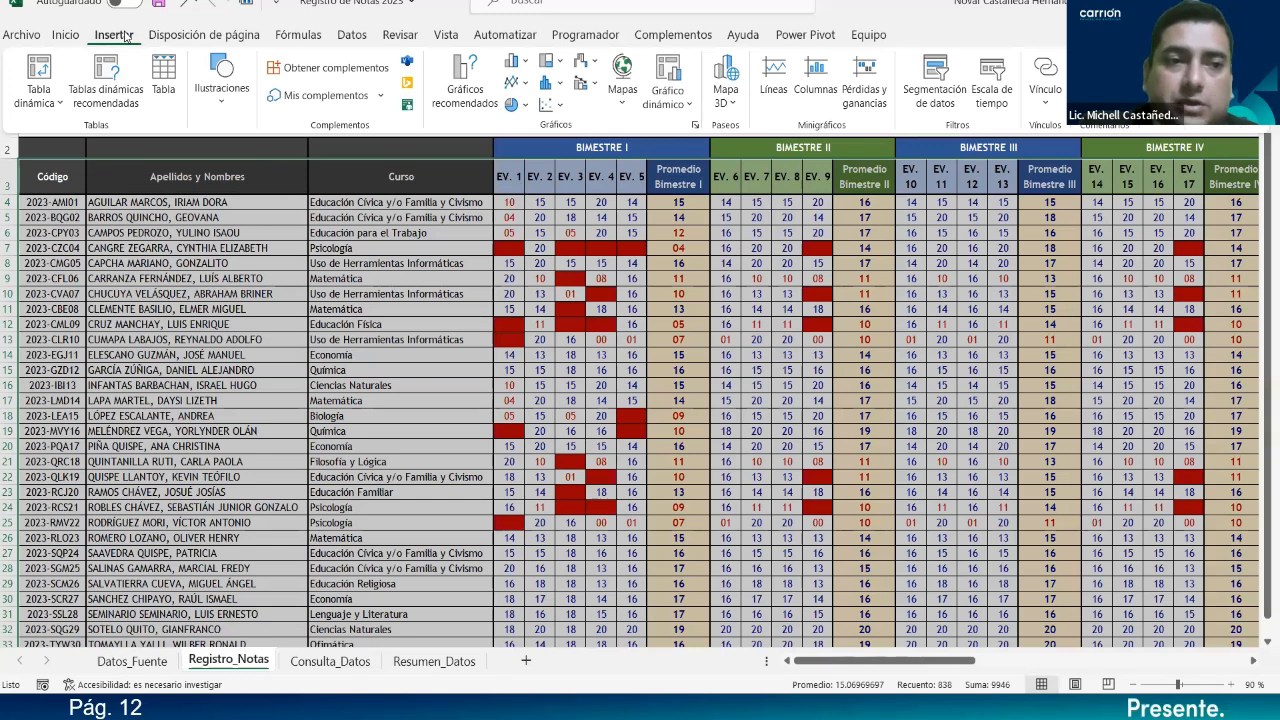
pyautogui.click(50, 103)
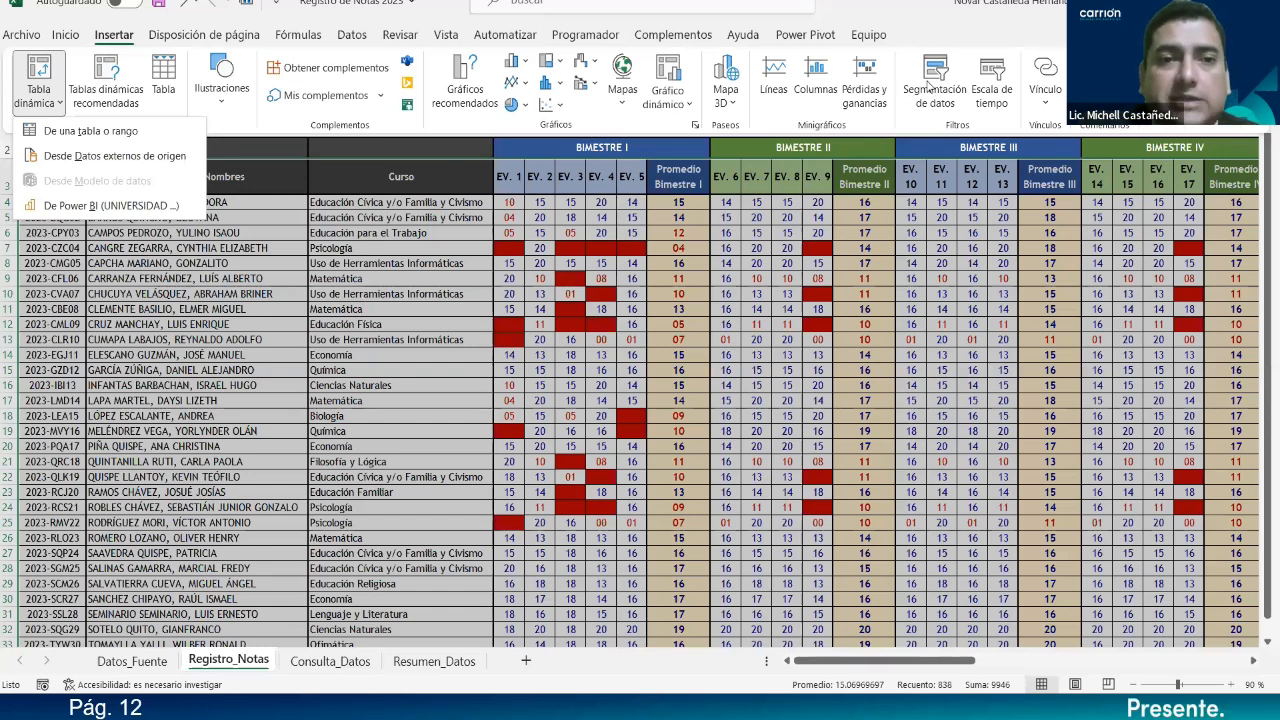
pyautogui.click(118, 40)
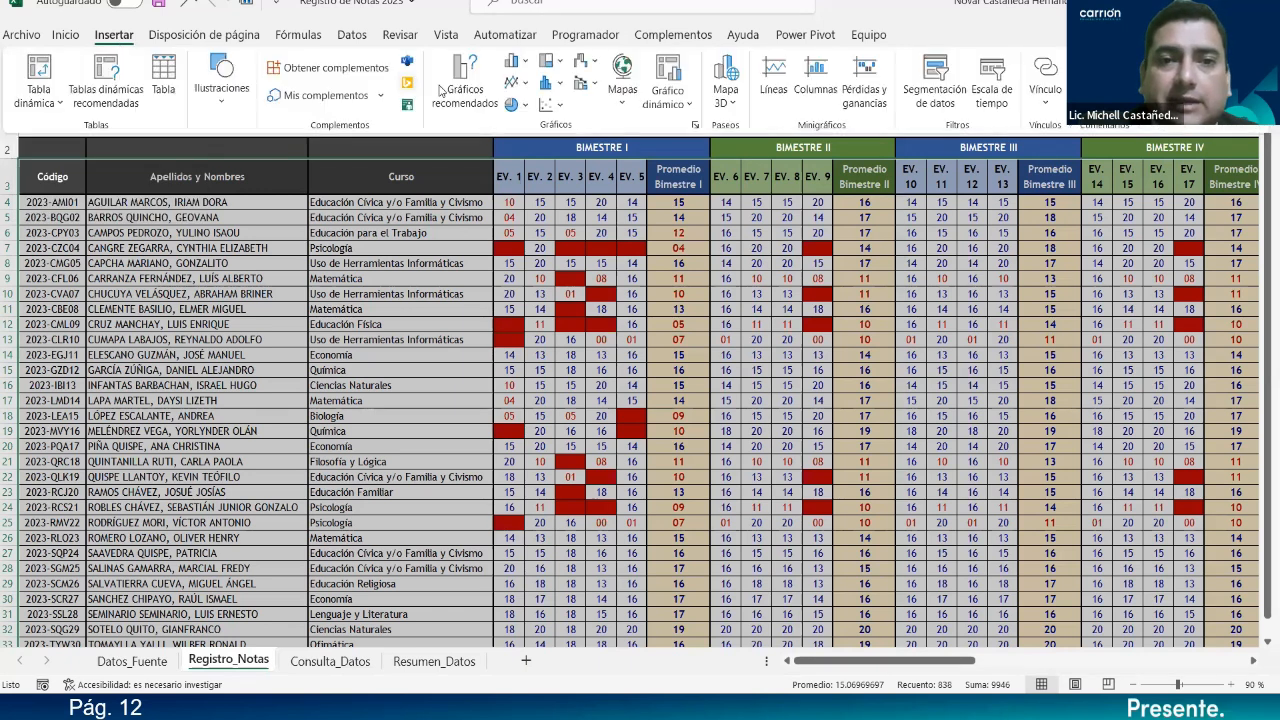
pyautogui.click(561, 86)
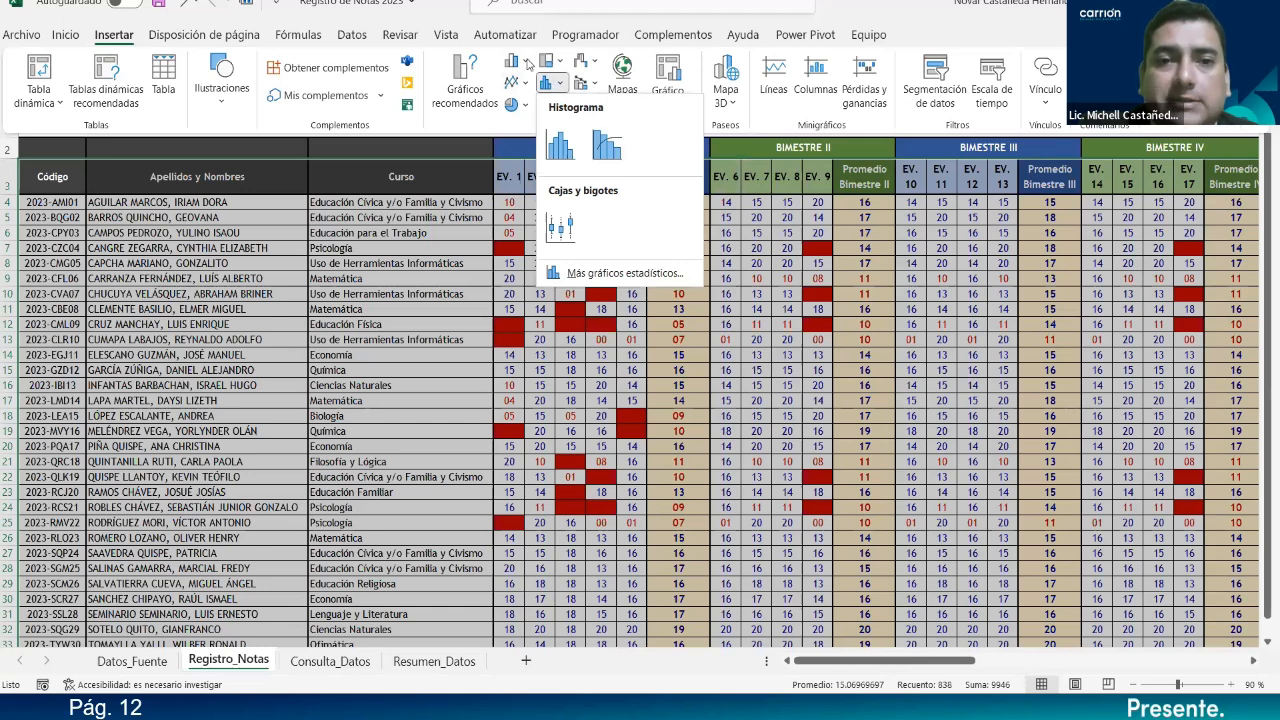
pyautogui.click(527, 63)
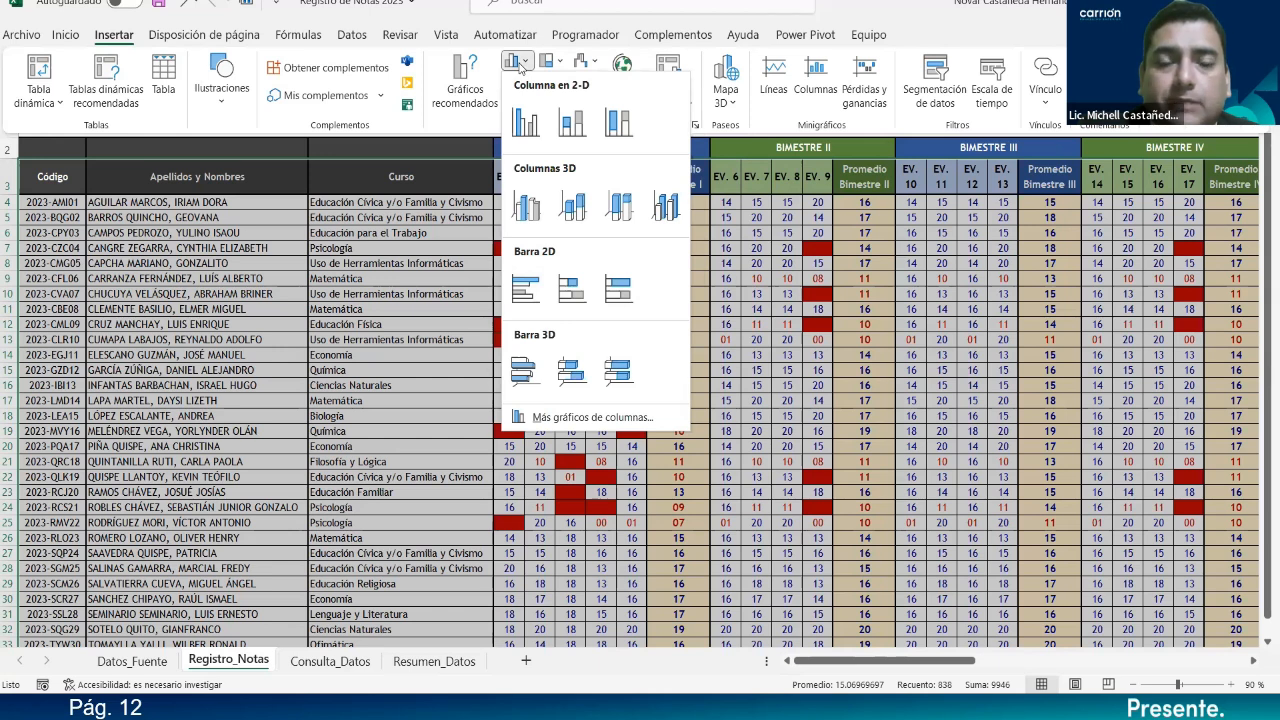
pyautogui.click(460, 127)
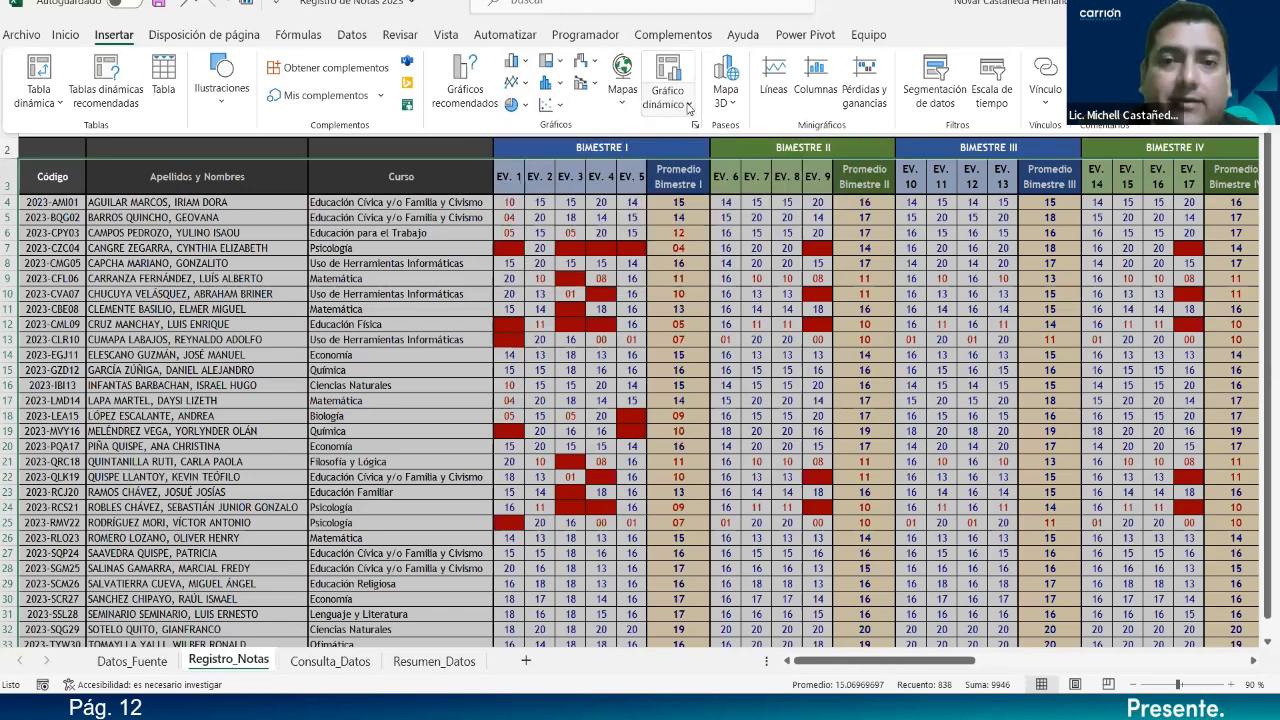
pyautogui.click(688, 108)
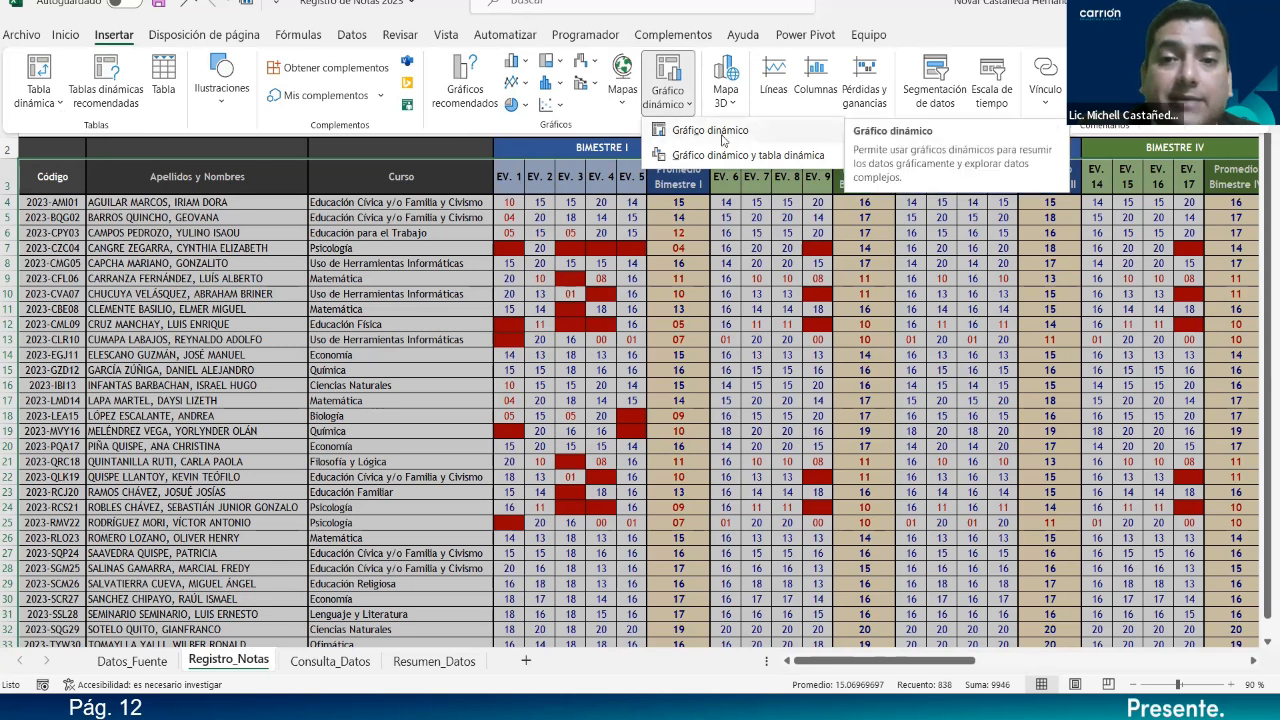
pyautogui.click(798, 155)
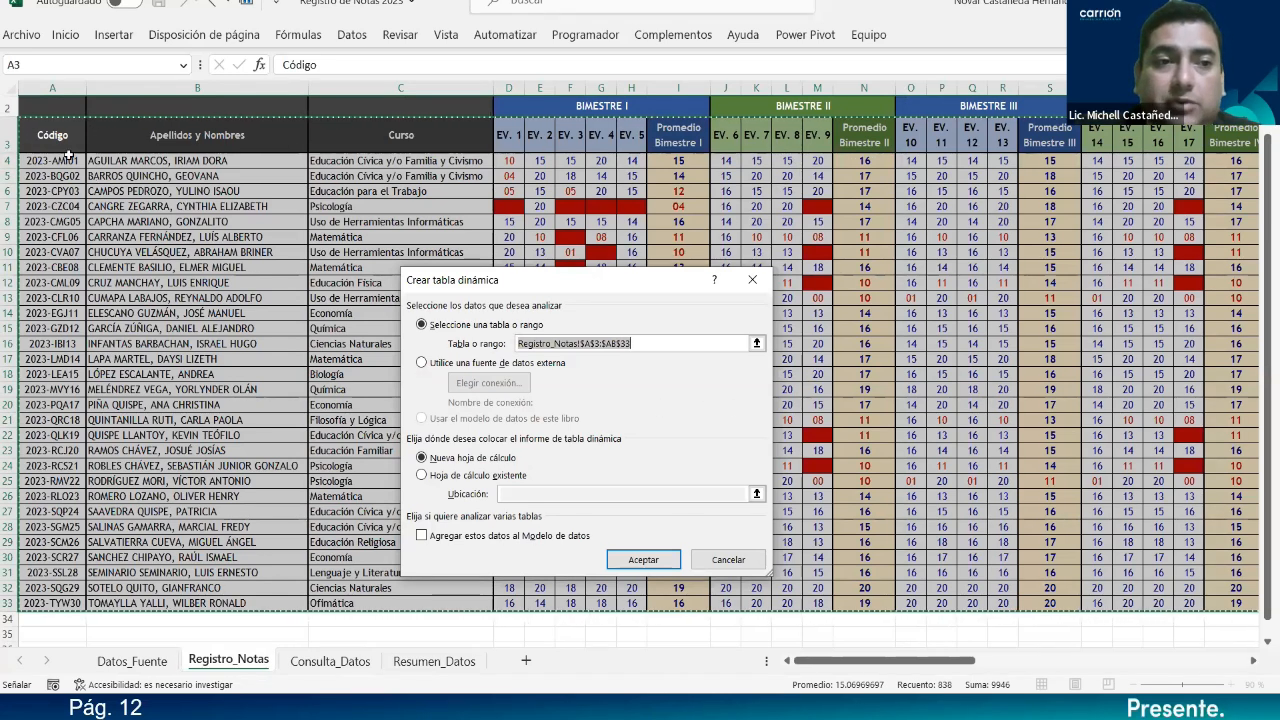
# Accept Crear tabla dinámica with Nueva hoja de cálculo, creating an empty pivot table and chart.
pyautogui.moveTo(926, 666); pyautogui.dragTo(778, 655)
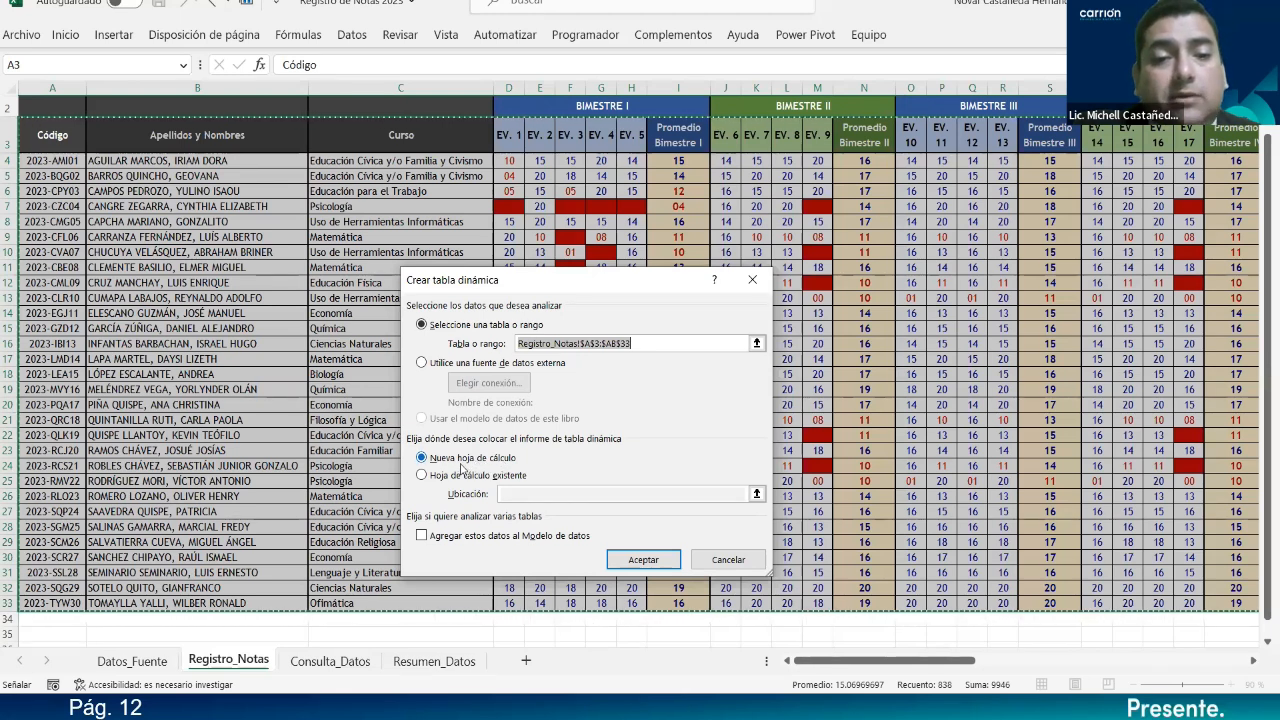
pyautogui.click(624, 562)
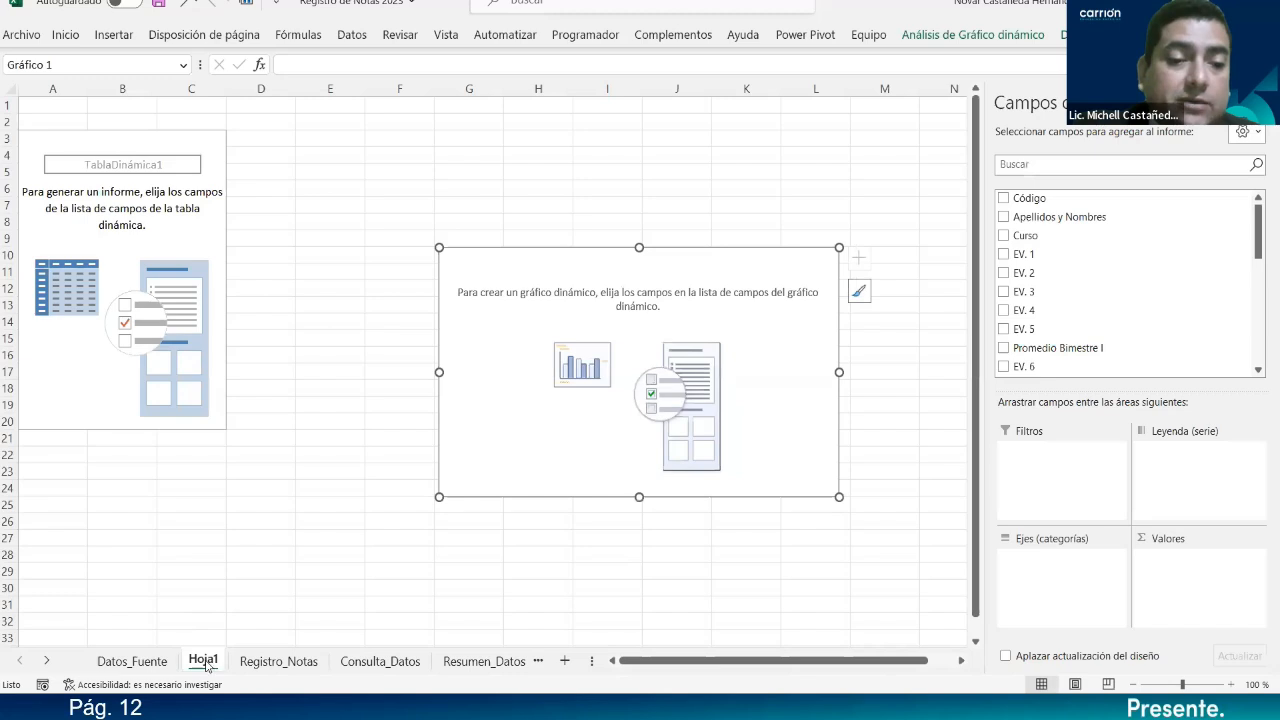
# Move Hoja1 after Resumen_Datos and rename it TD_01.
pyautogui.moveTo(519, 661); pyautogui.dragTo(530, 661)
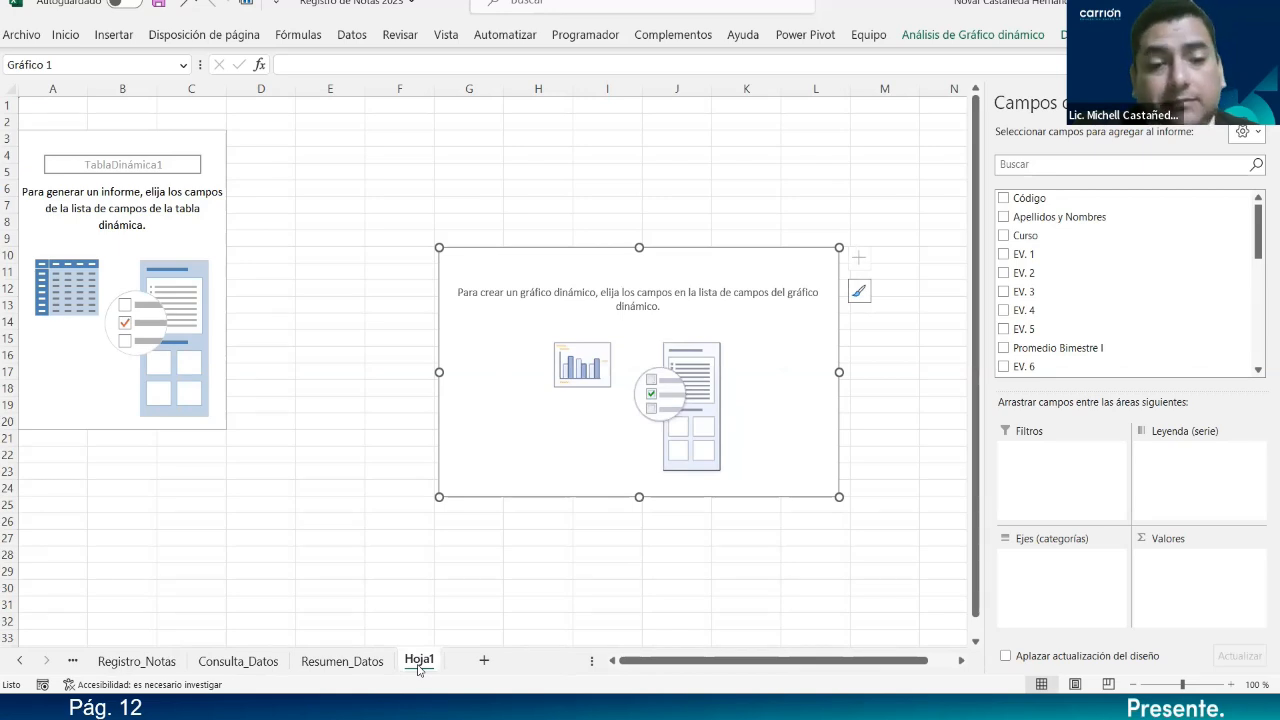
pyautogui.doubleClick(419, 661)
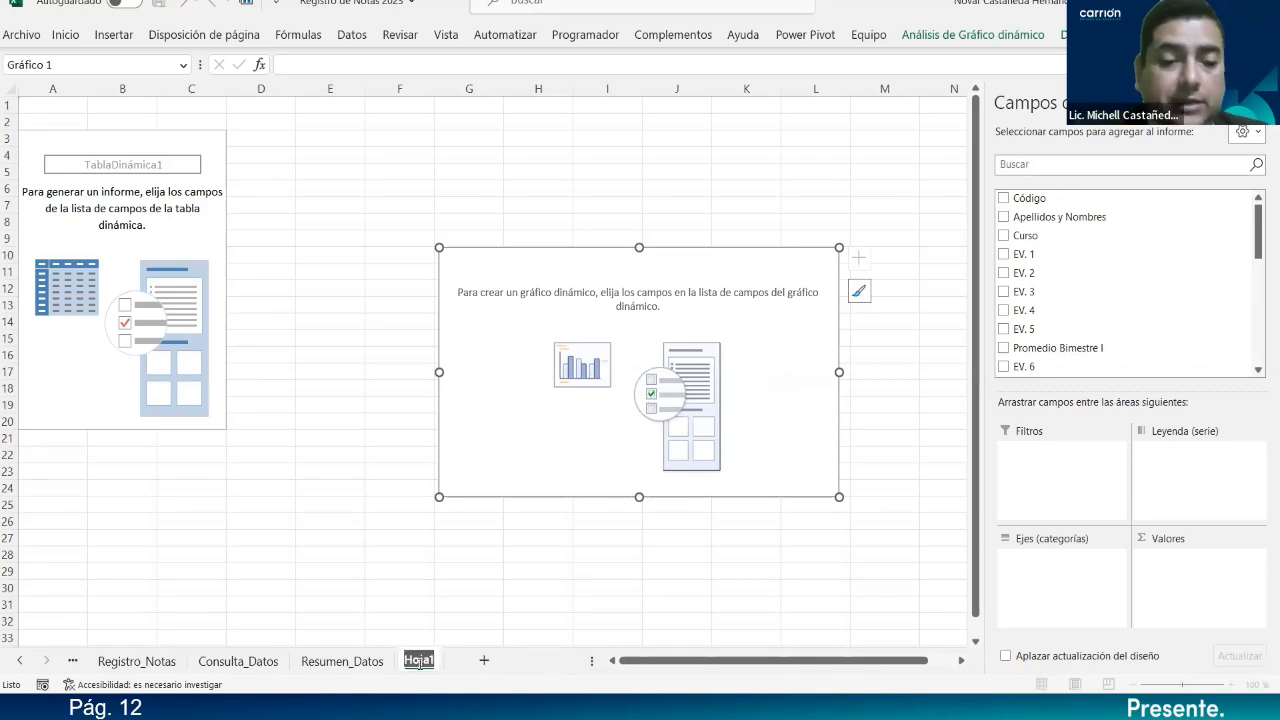
pyautogui.write('TD')
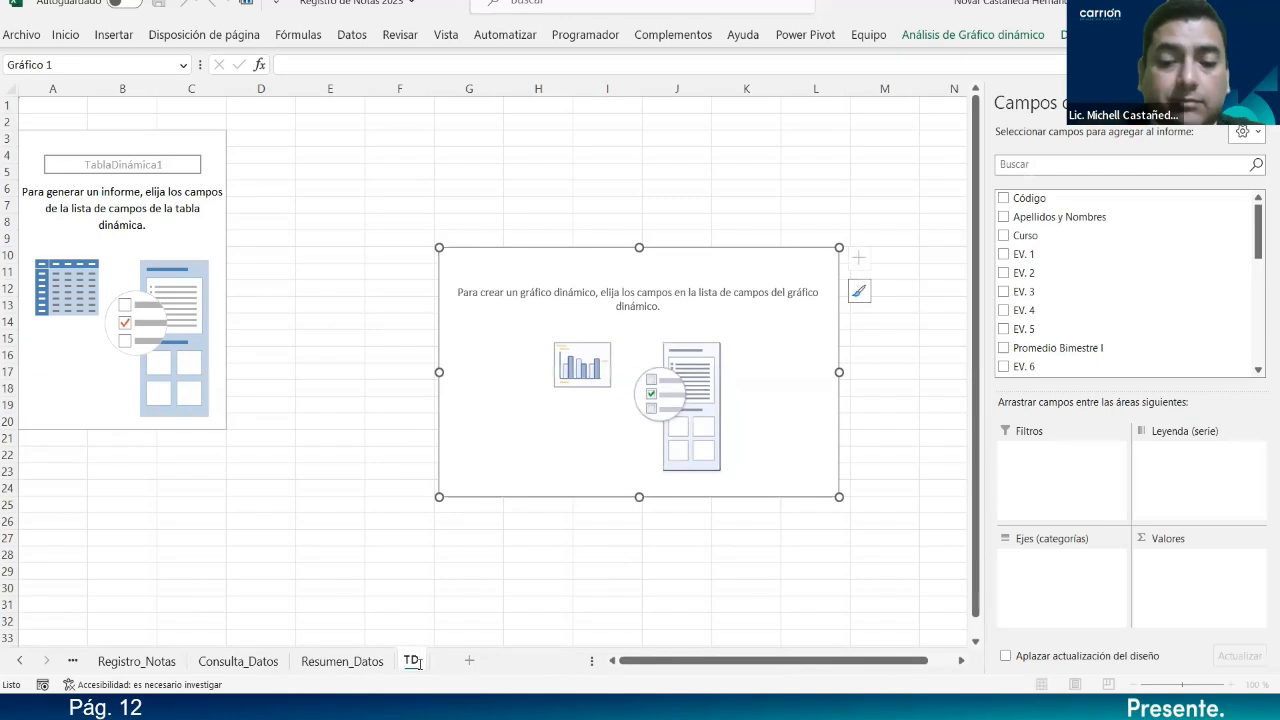
pyautogui.press('Return')
pyautogui.write('_01')
pyautogui.press('Return')
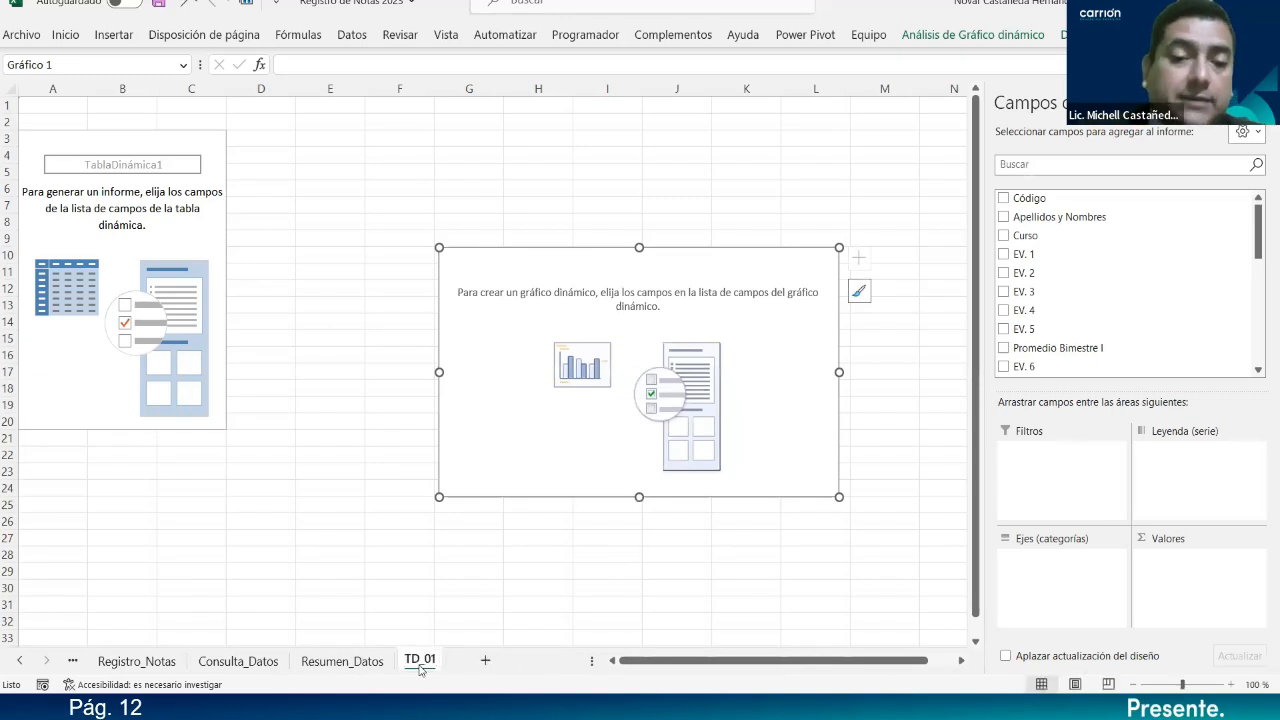
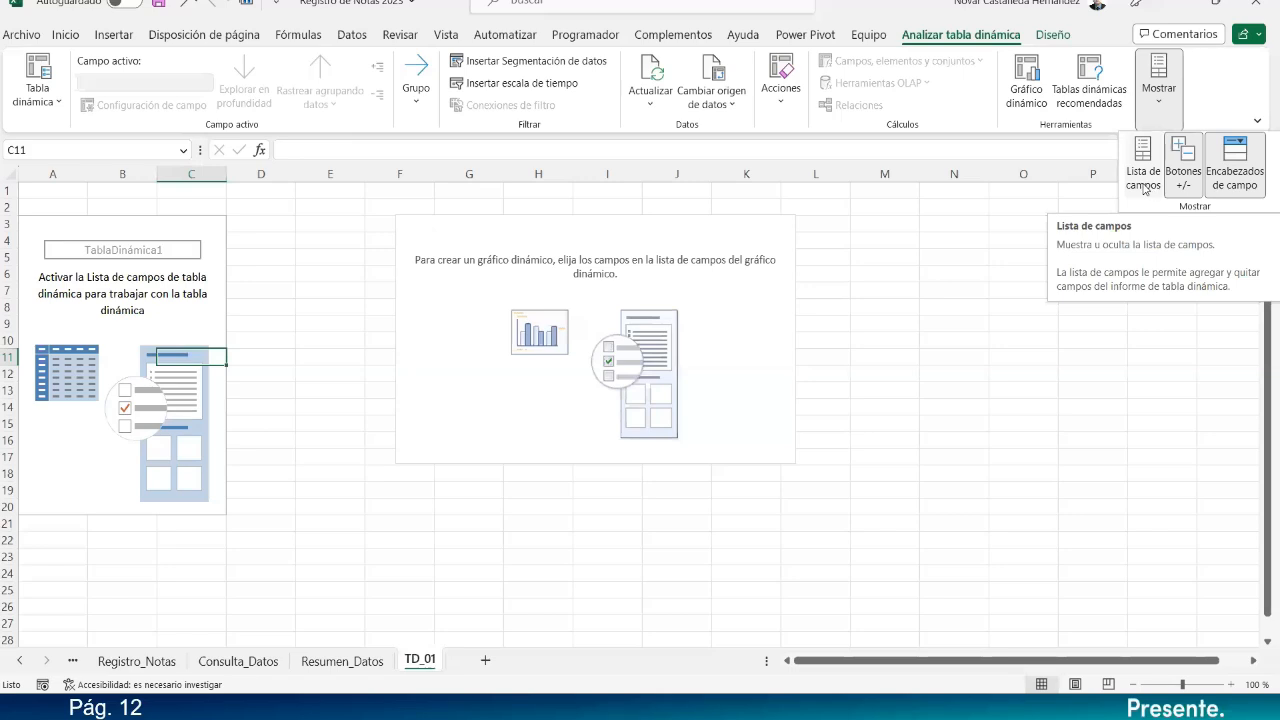
# Show the PivotTable Fields pane for TablaDinámica1 on the TD_01 sheet.
pyautogui.click(1143, 166)
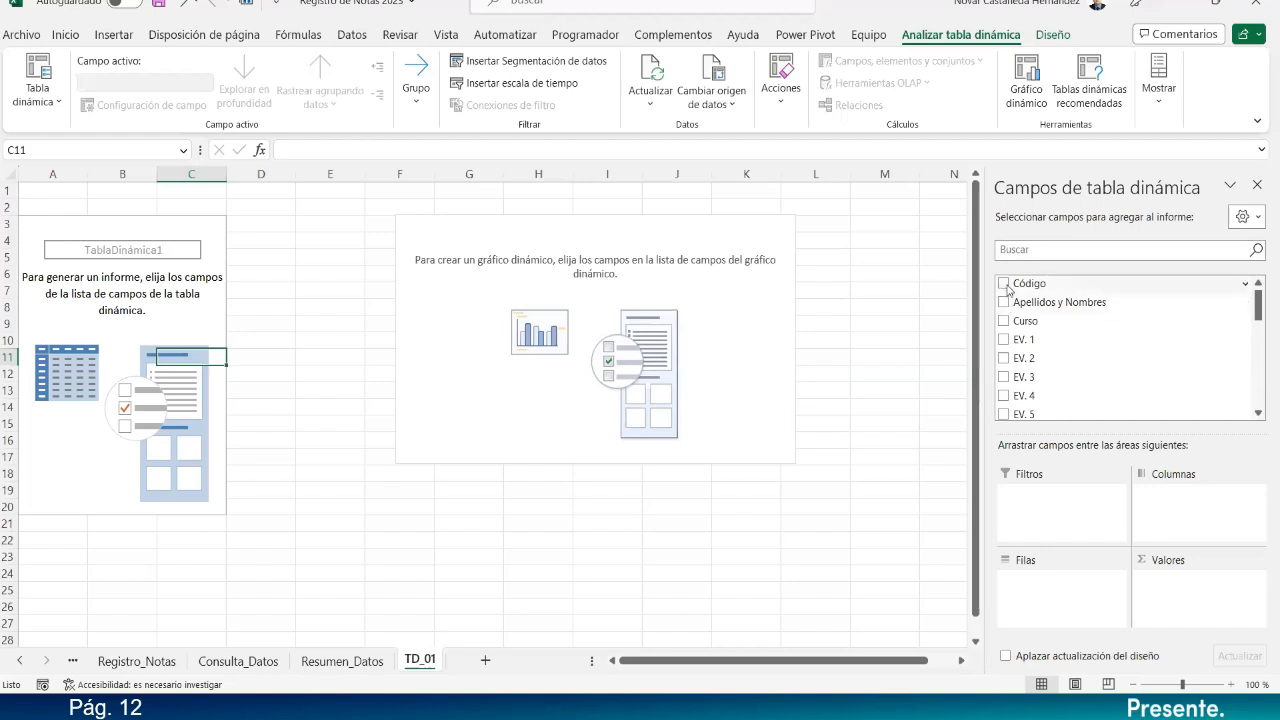
# Add Código, Apellidos y Nombres and Curso as pivot row fields.
pyautogui.click(1004, 284)
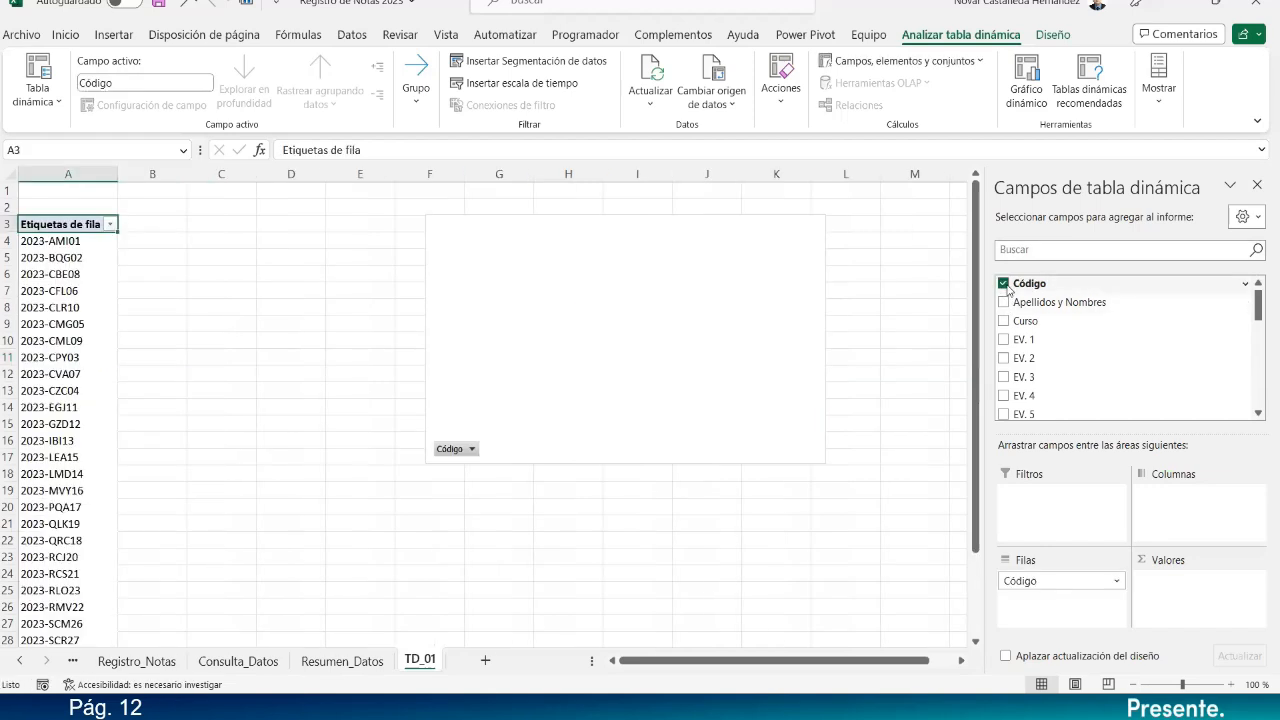
pyautogui.click(1004, 302)
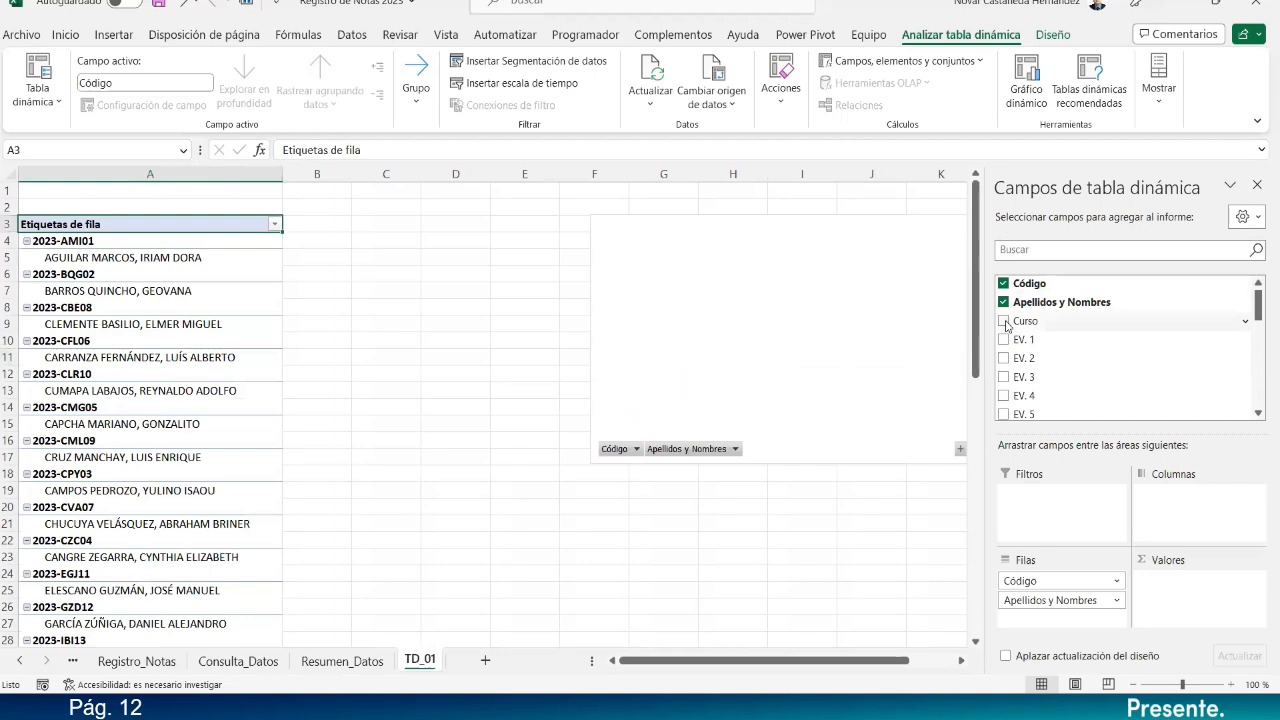
pyautogui.click(1004, 321)
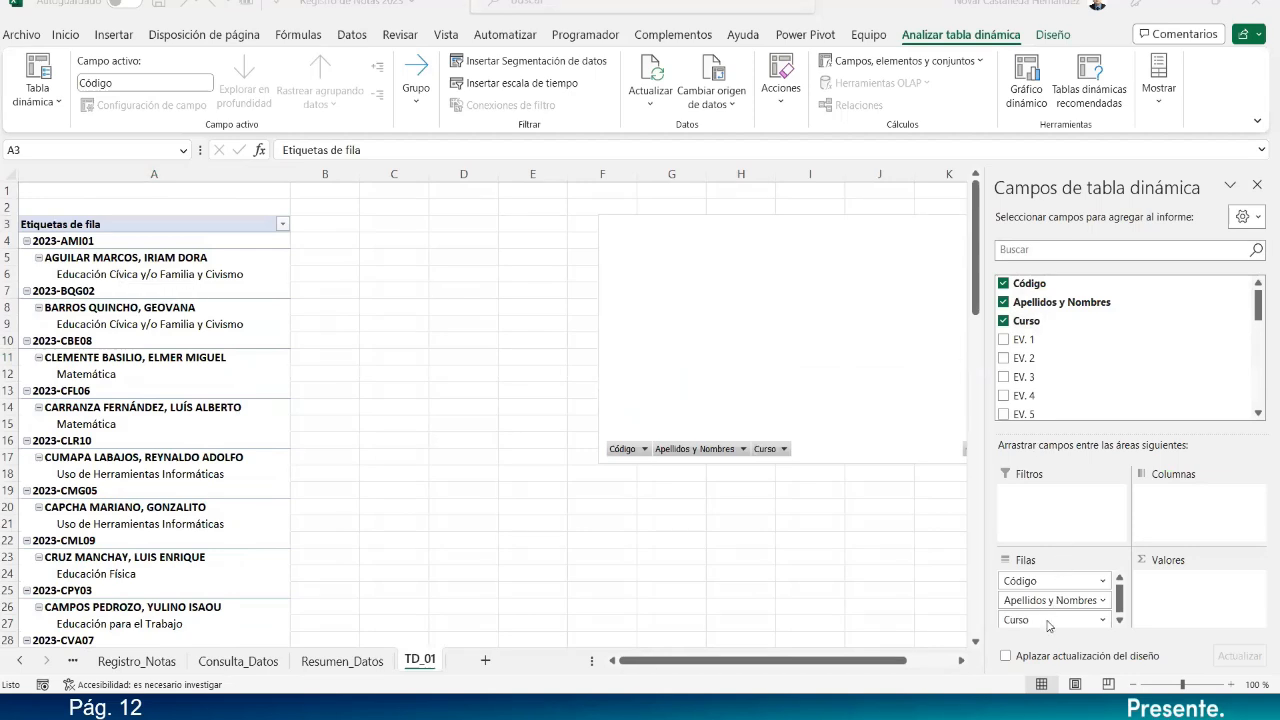
pyautogui.scroll(-4, 1174, 364)
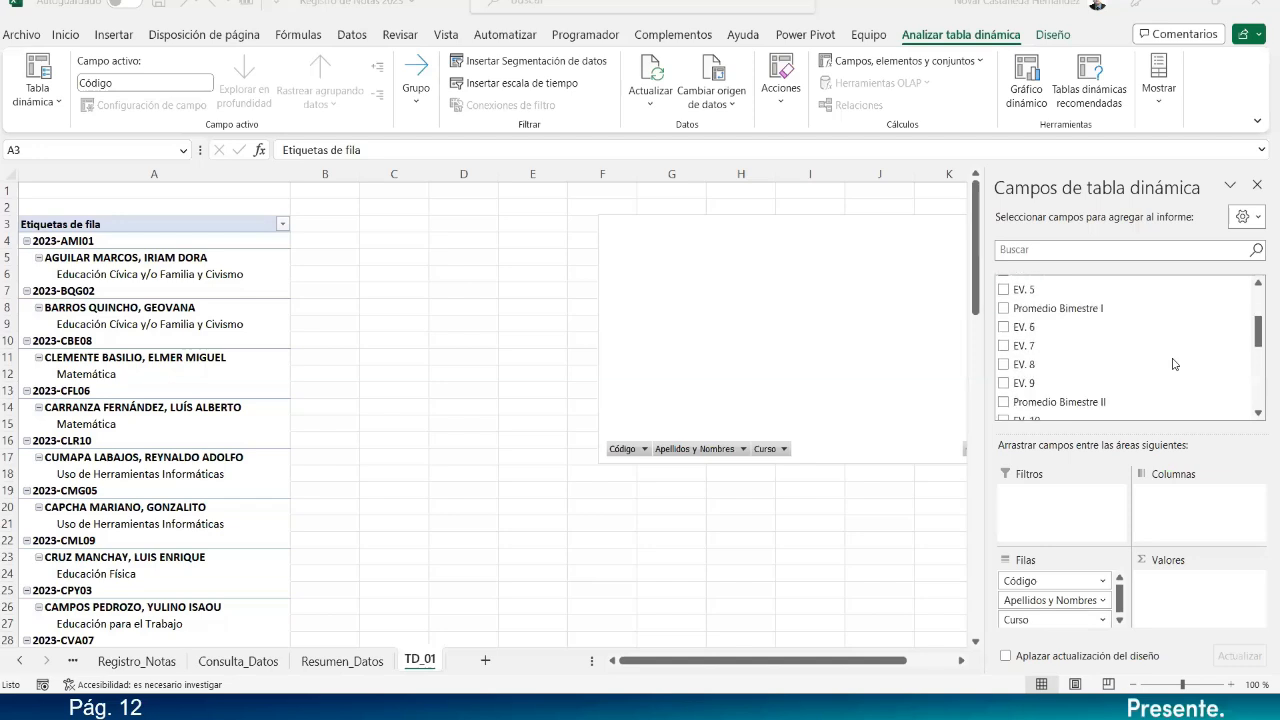
pyautogui.scroll(-1, 1174, 364)
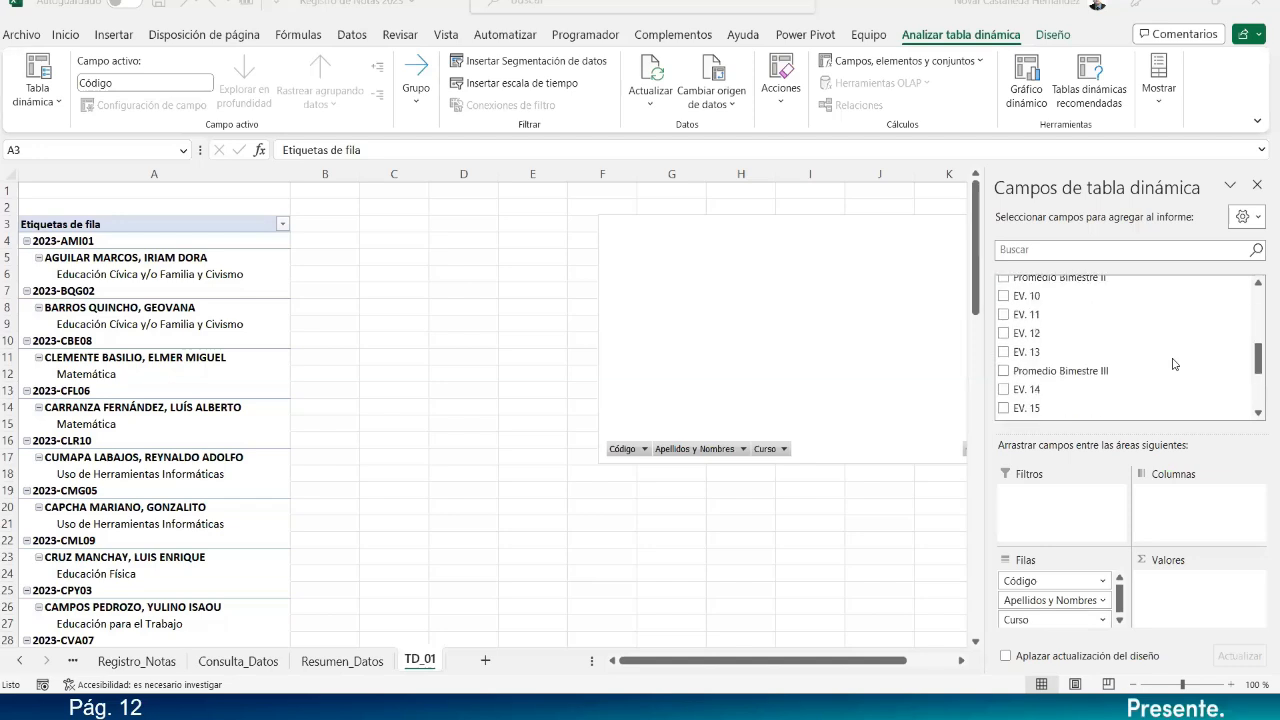
pyautogui.scroll(5, 1174, 364)
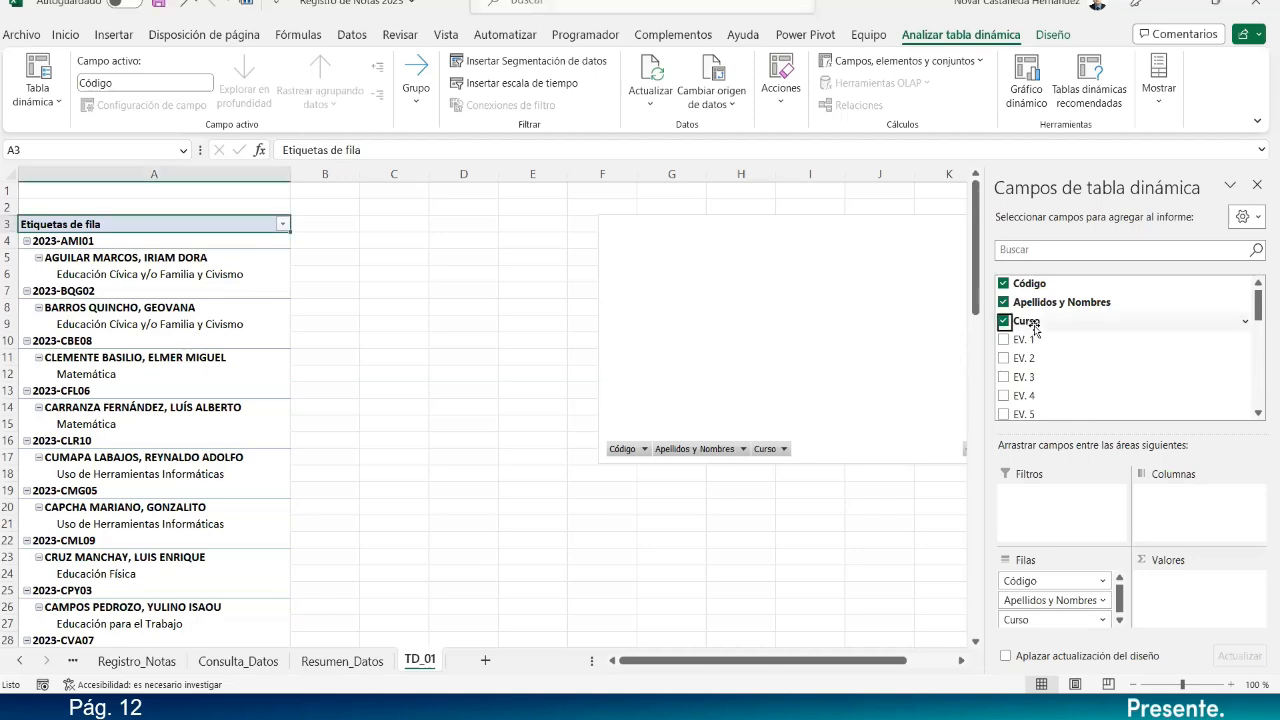
# Put Curso into the Values area as Cuenta de Curso.
pyautogui.moveTo(1028, 322); pyautogui.dragTo(1192, 587)
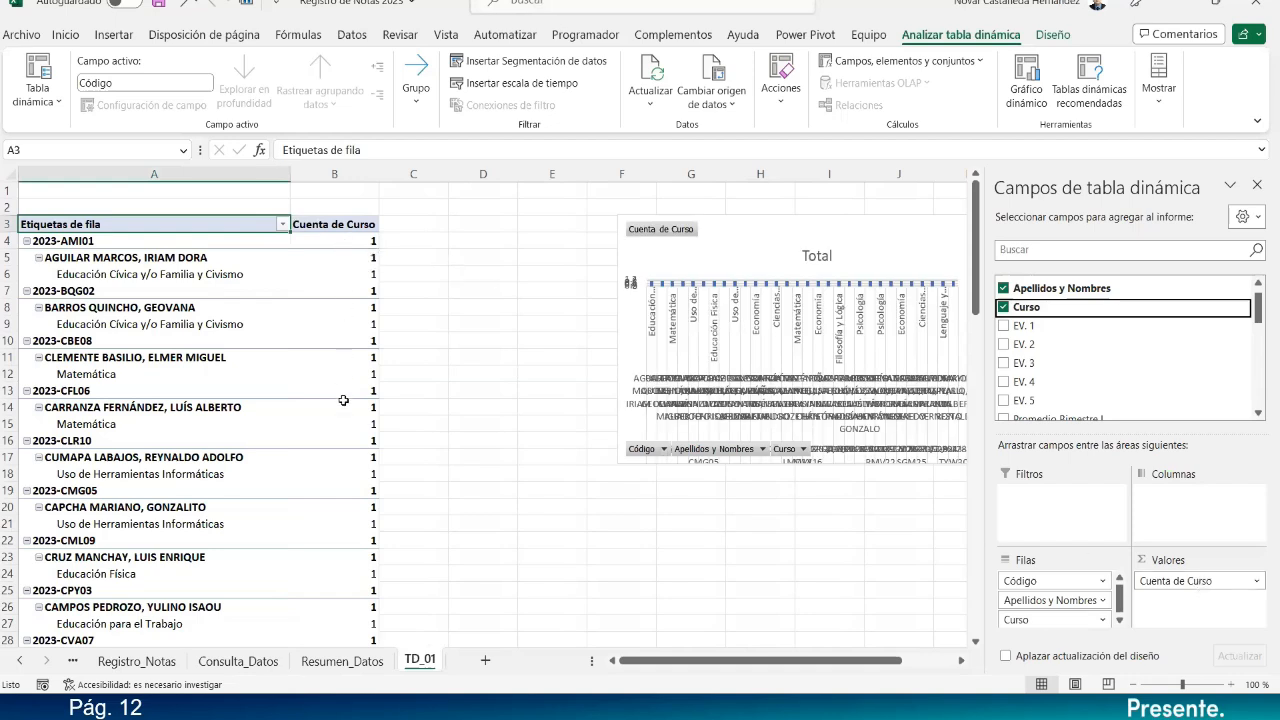
pyautogui.scroll(-5, 343, 400)
pyautogui.scroll(-7, 343, 400)
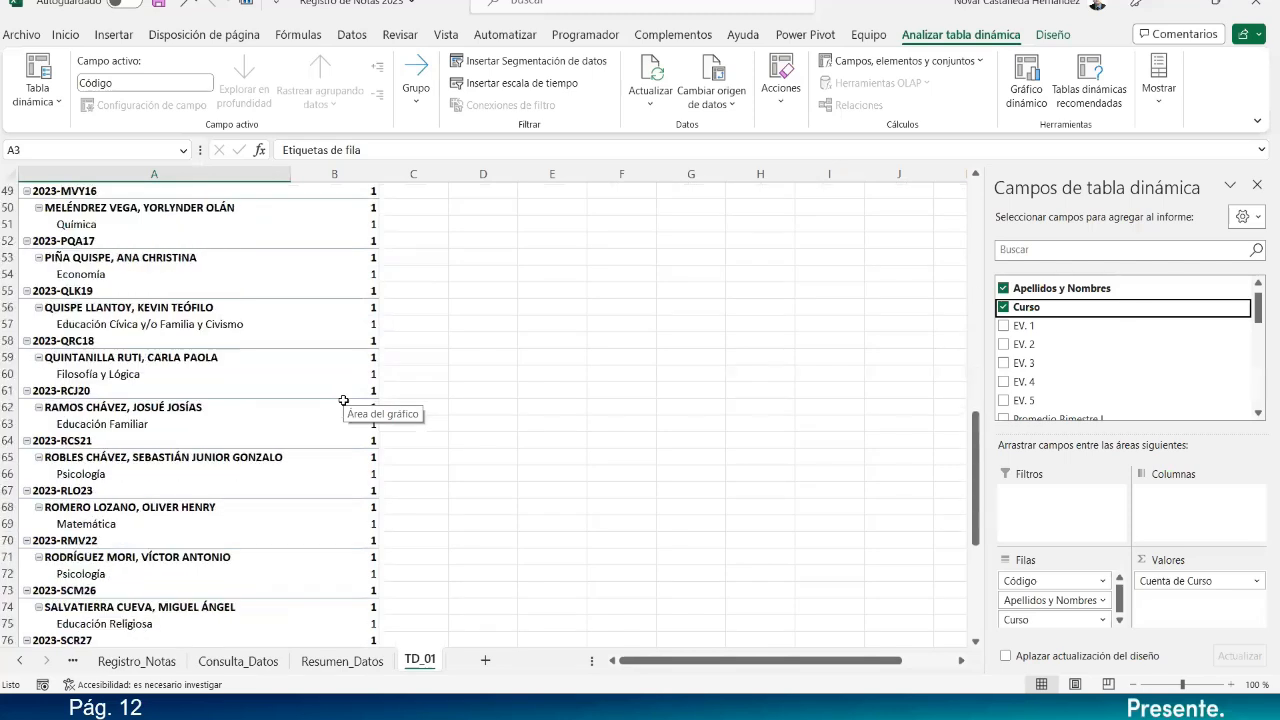
pyautogui.scroll(12, 343, 400)
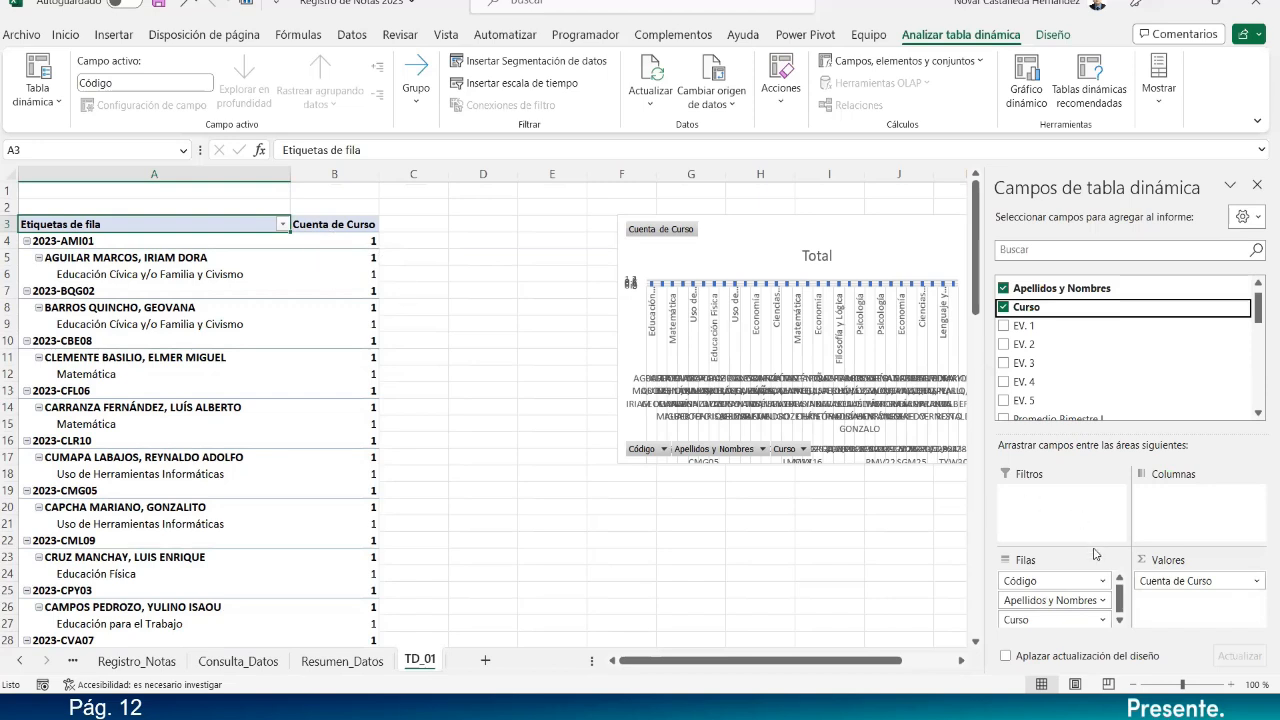
# Remove Código and Apellidos y Nombres from the rows, then move the chart left.
pyautogui.click(1105, 581)
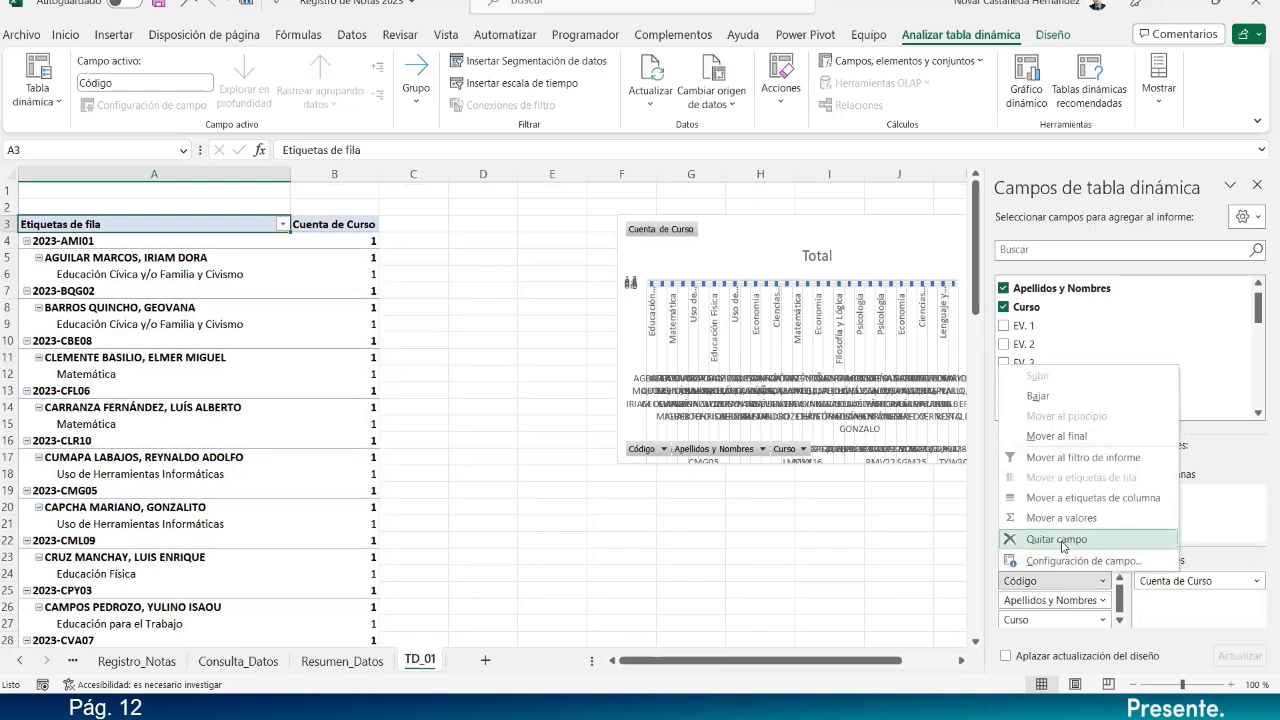
pyautogui.click(1061, 540)
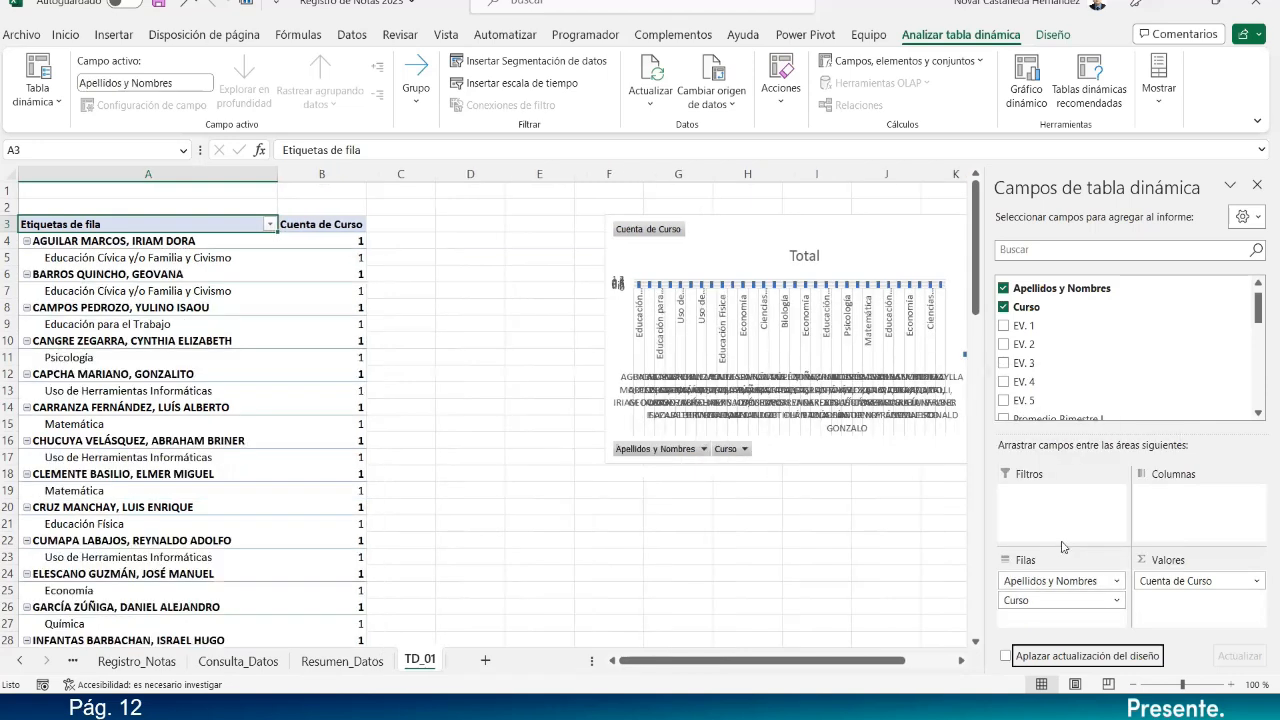
pyautogui.click(1118, 584)
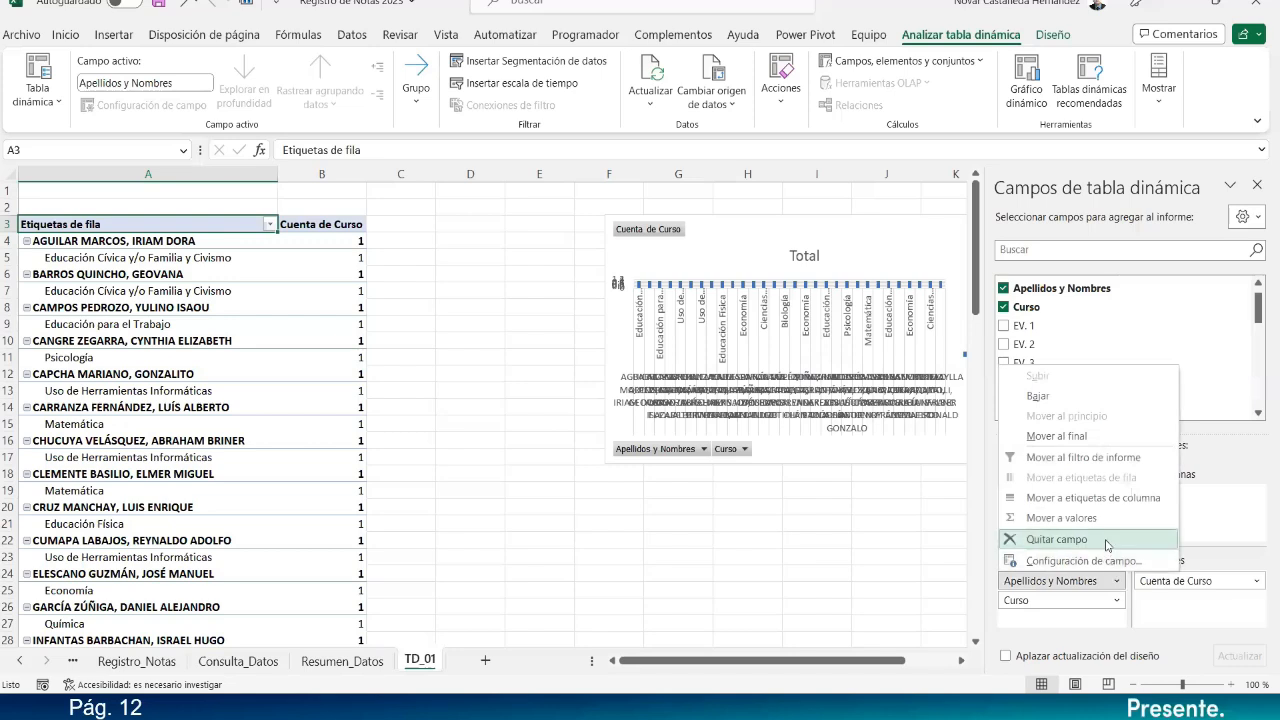
pyautogui.click(1106, 541)
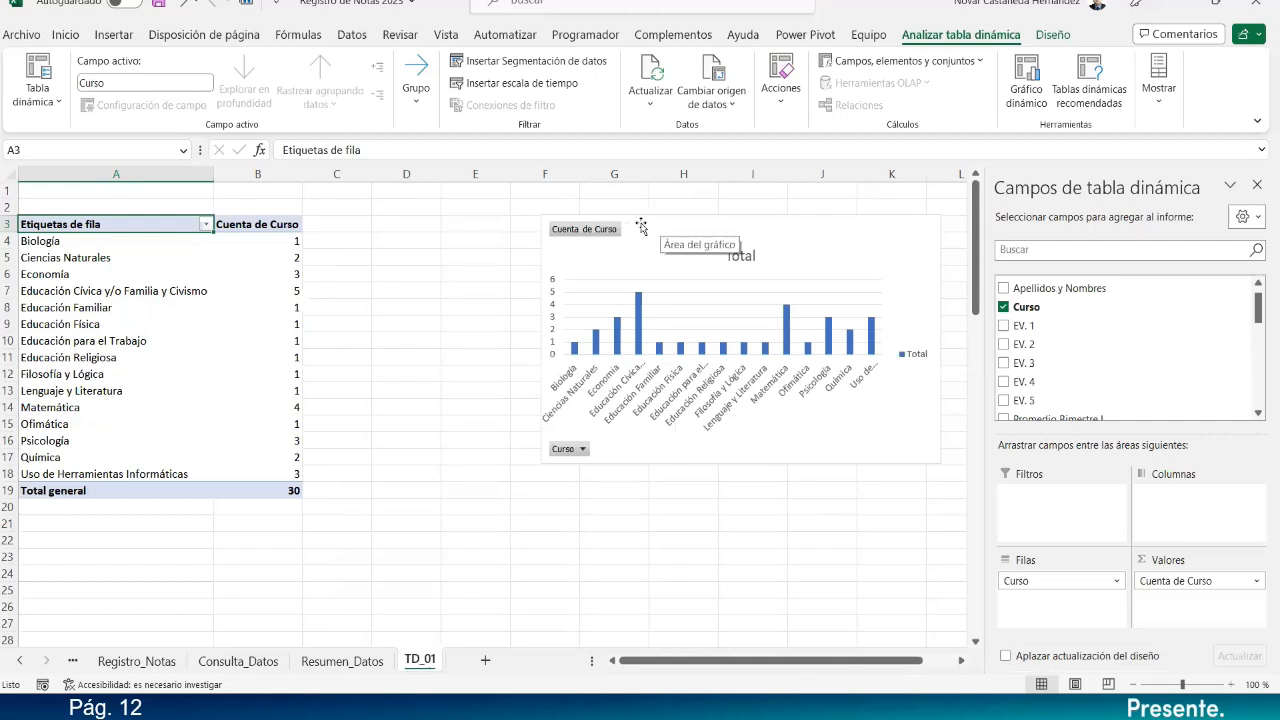
pyautogui.moveTo(646, 220); pyautogui.dragTo(477, 214)
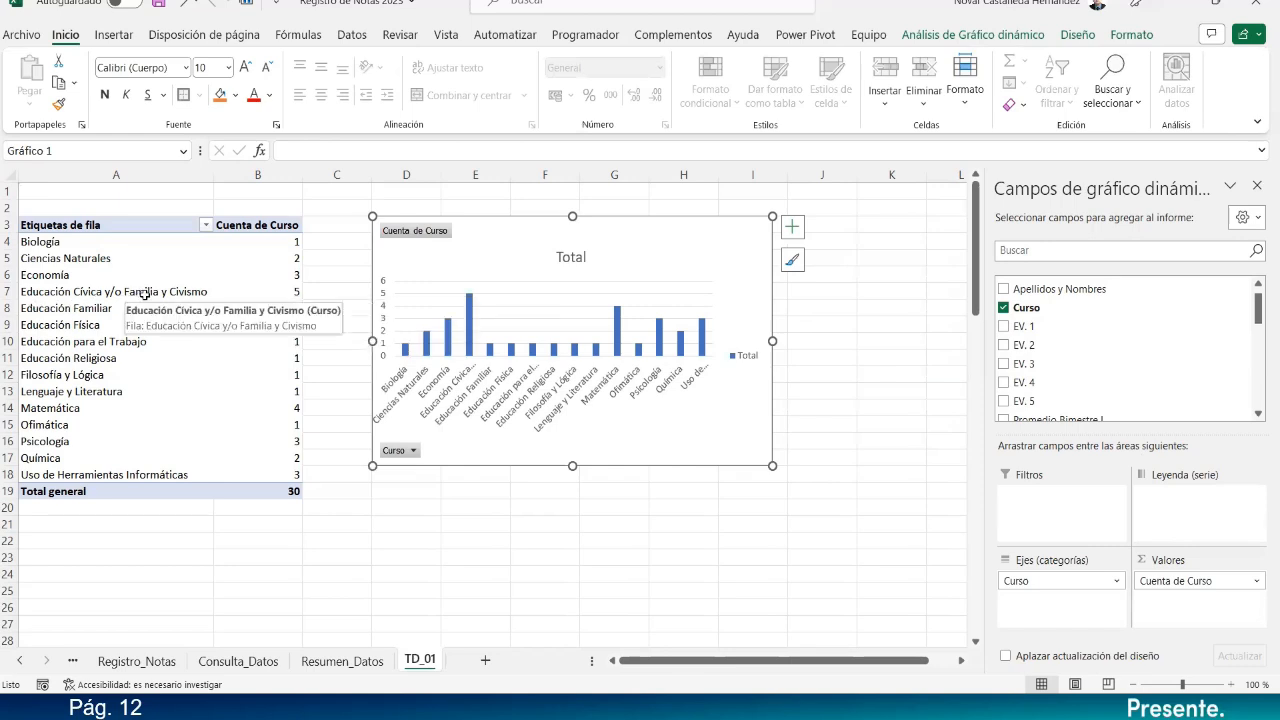
pyautogui.click(298, 406)
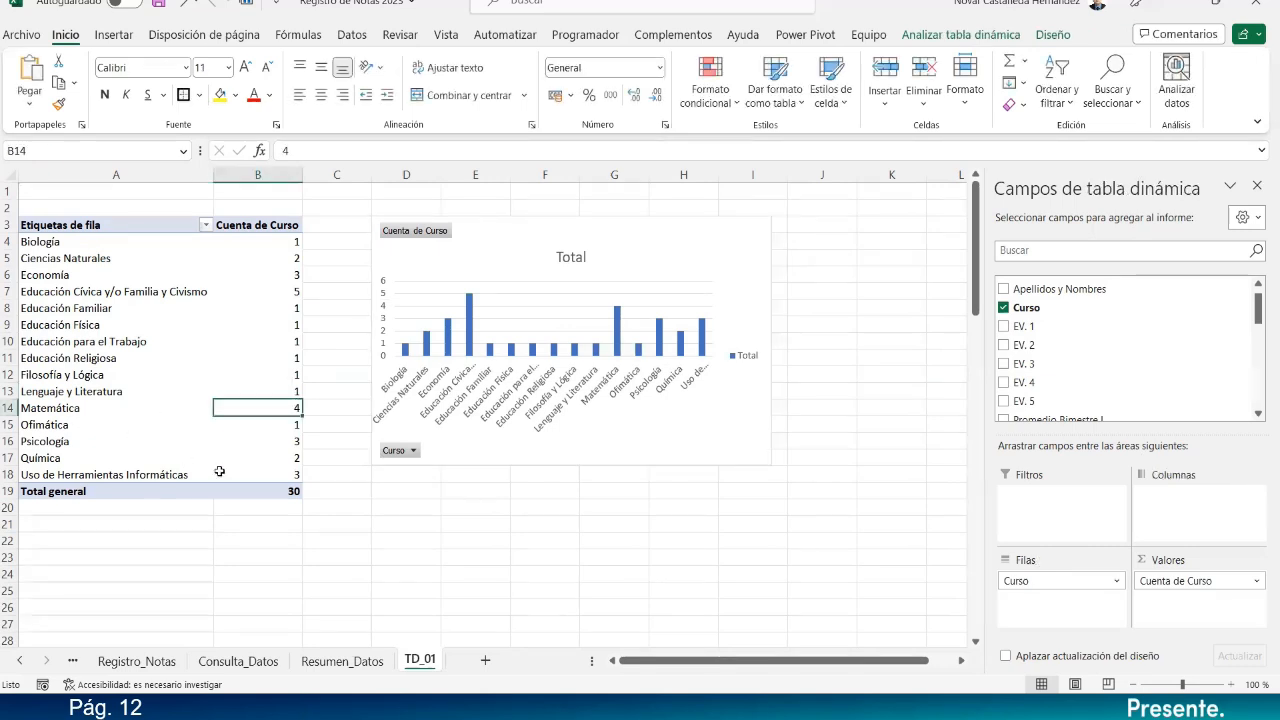
pyautogui.click(292, 471)
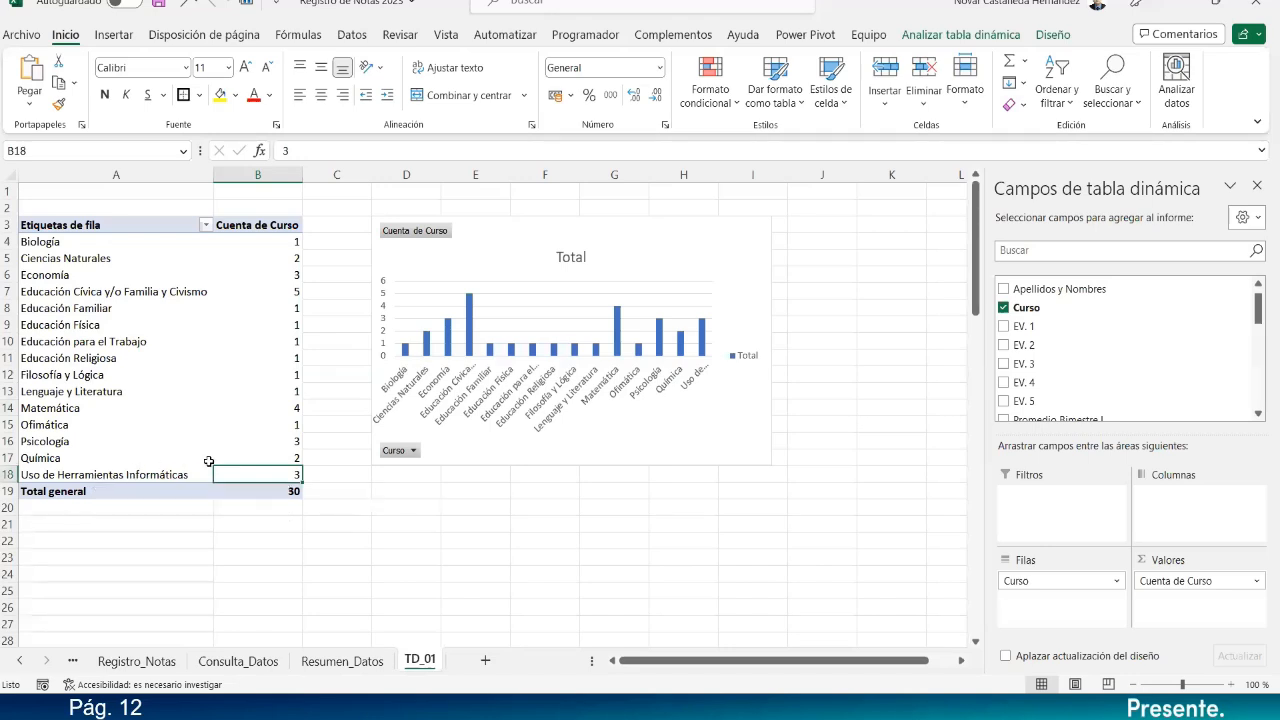
pyautogui.click(292, 426)
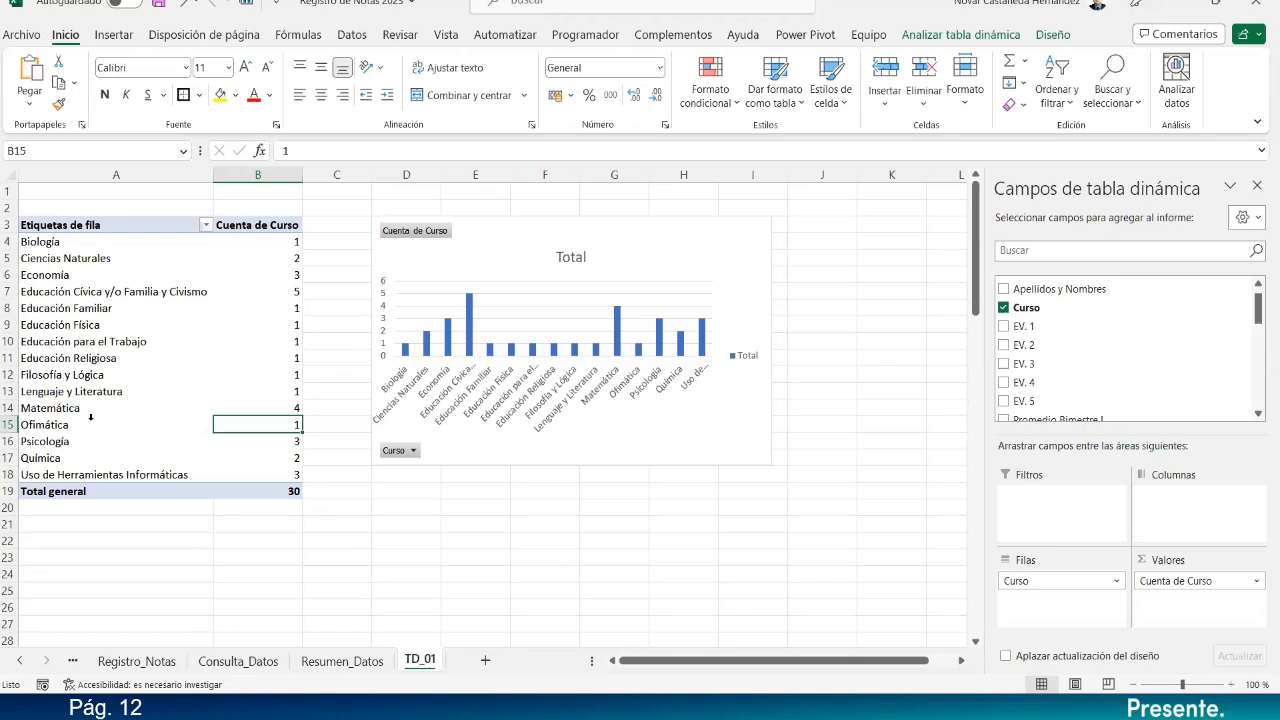
pyautogui.click(228, 540)
pyautogui.click(166, 278)
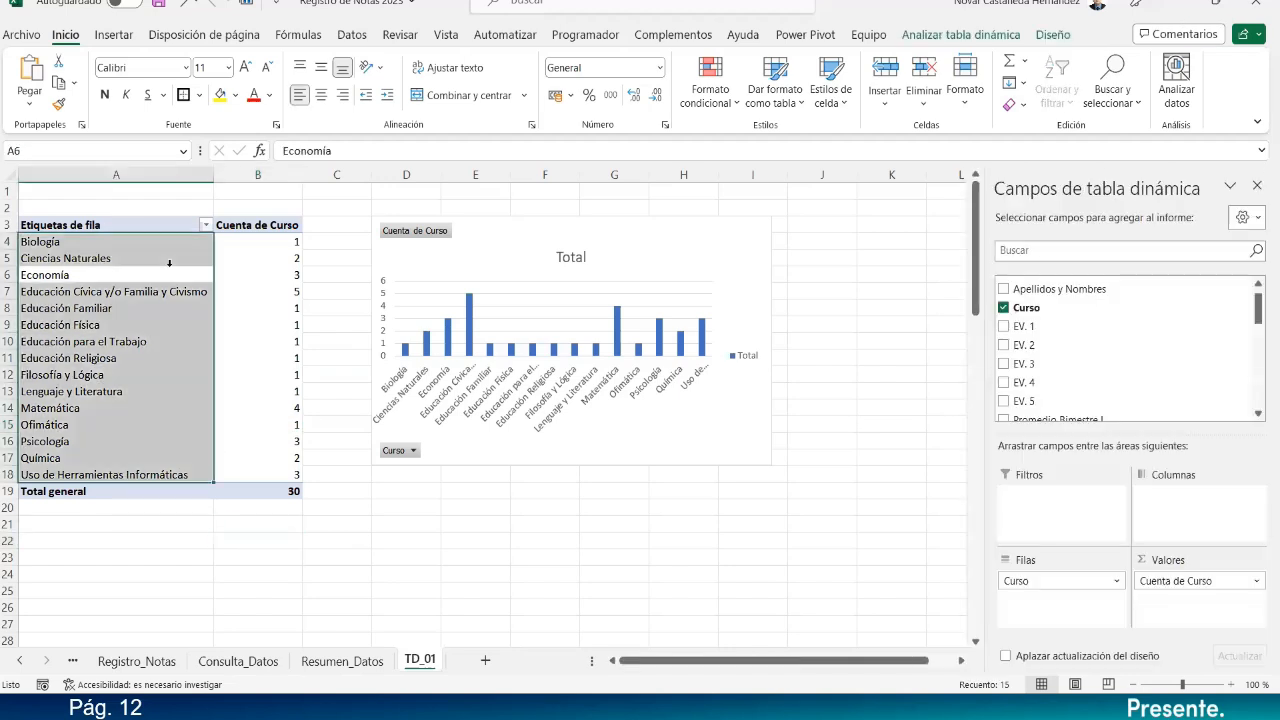
pyautogui.click(180, 283)
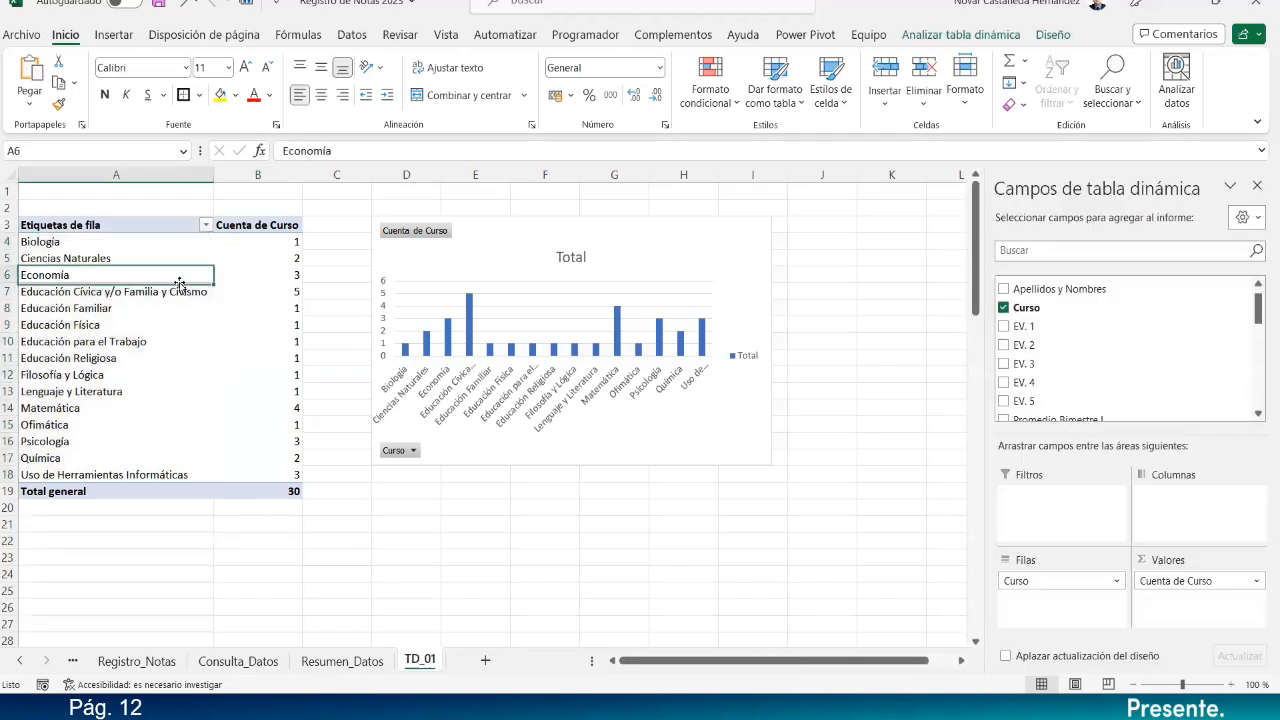
pyautogui.click(259, 241)
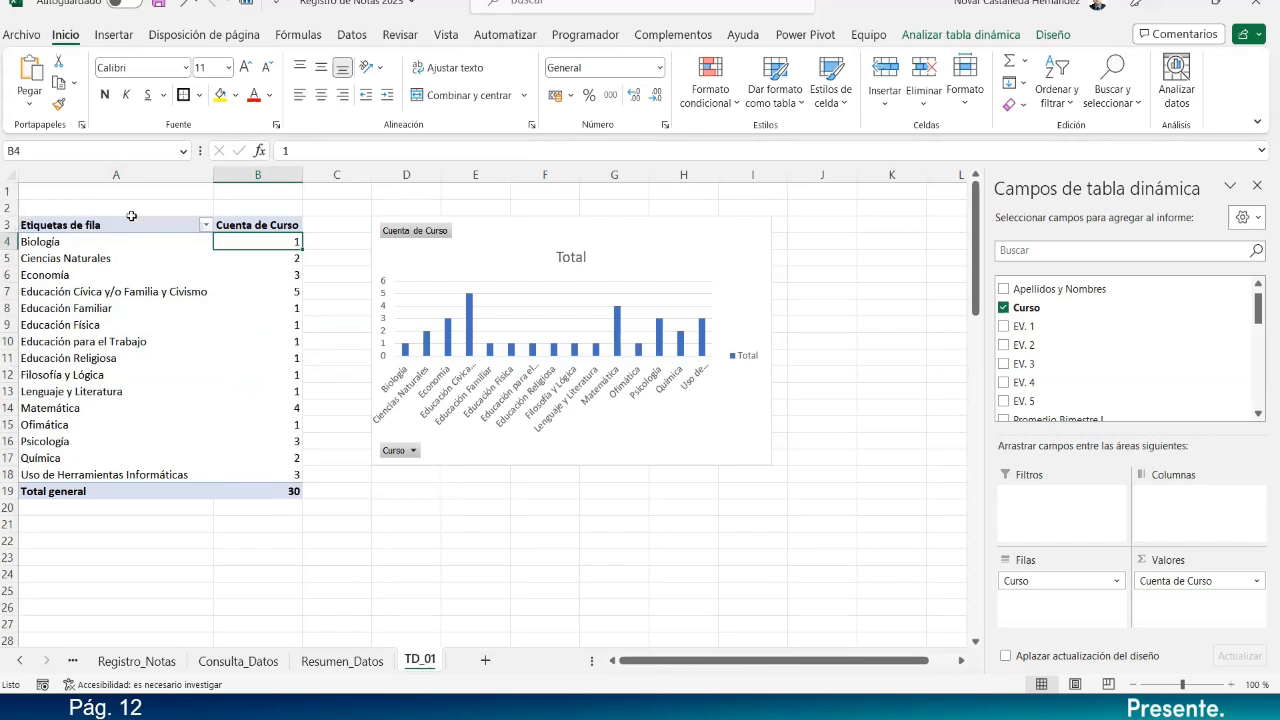
pyautogui.click(527, 218)
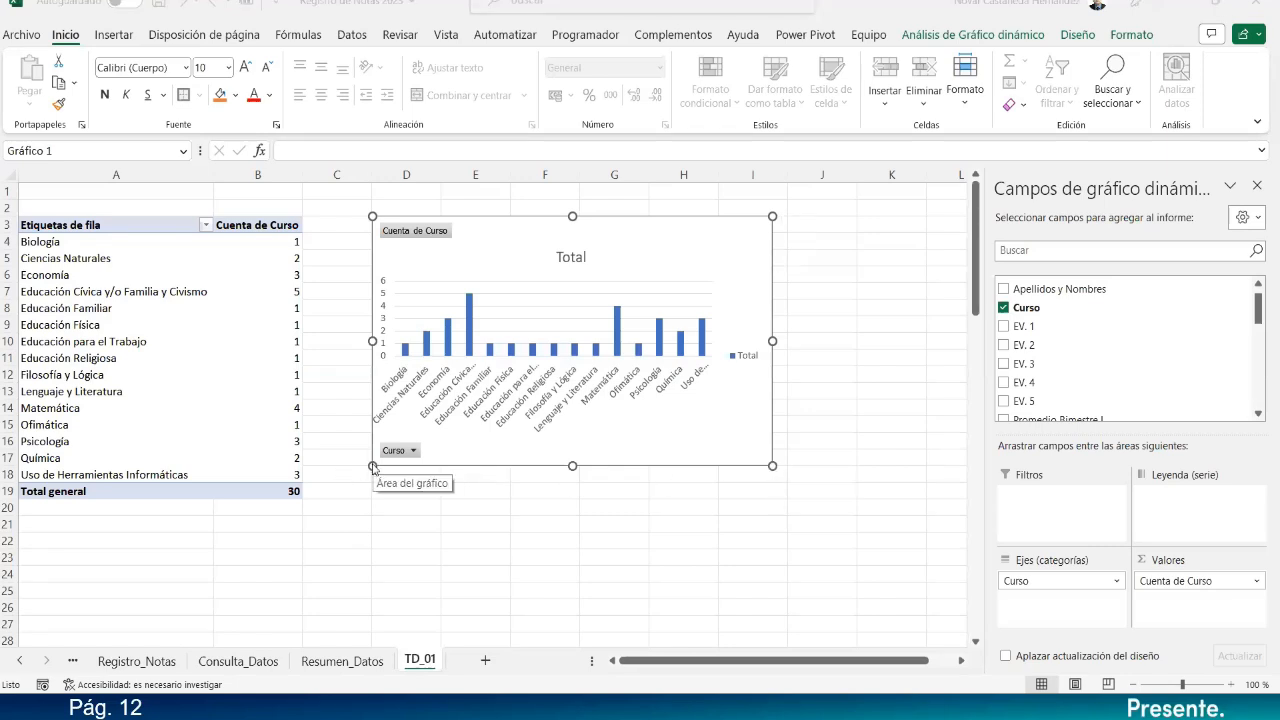
# Resize the course-count PivotChart wider using its corner and edge handles.
pyautogui.moveTo(367, 467); pyautogui.dragTo(328, 485)
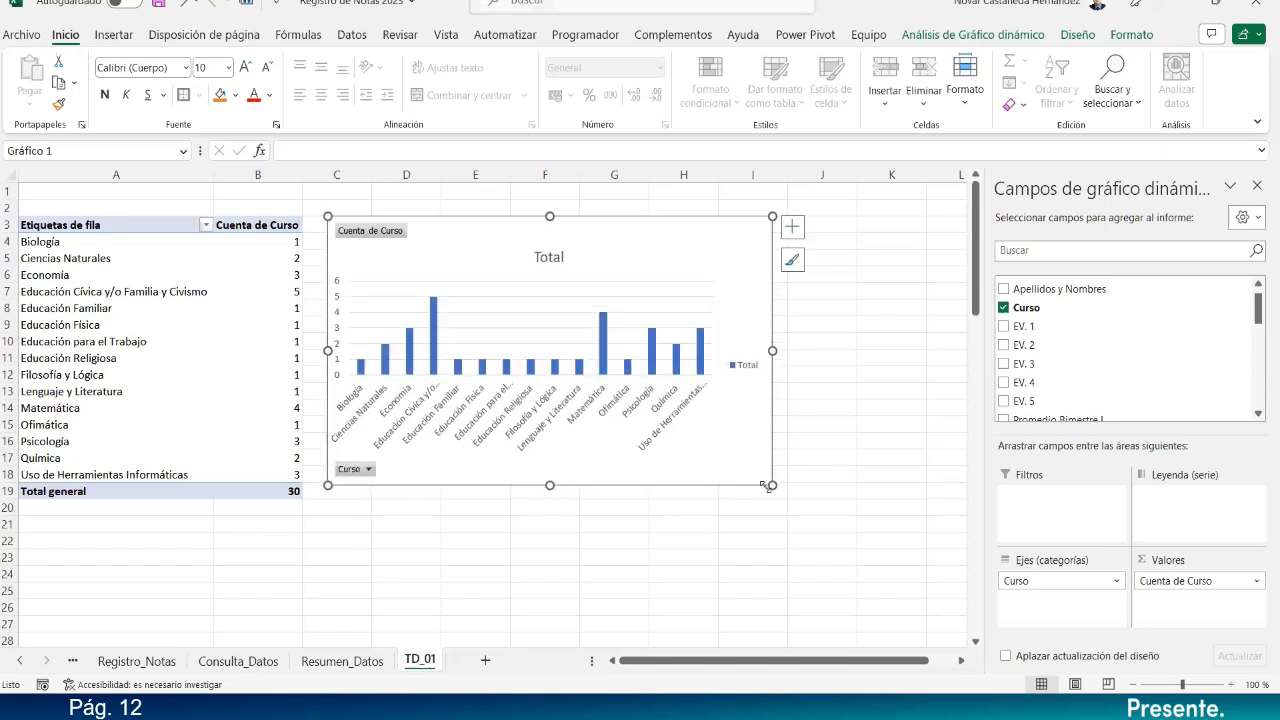
pyautogui.moveTo(771, 486); pyautogui.dragTo(885, 511)
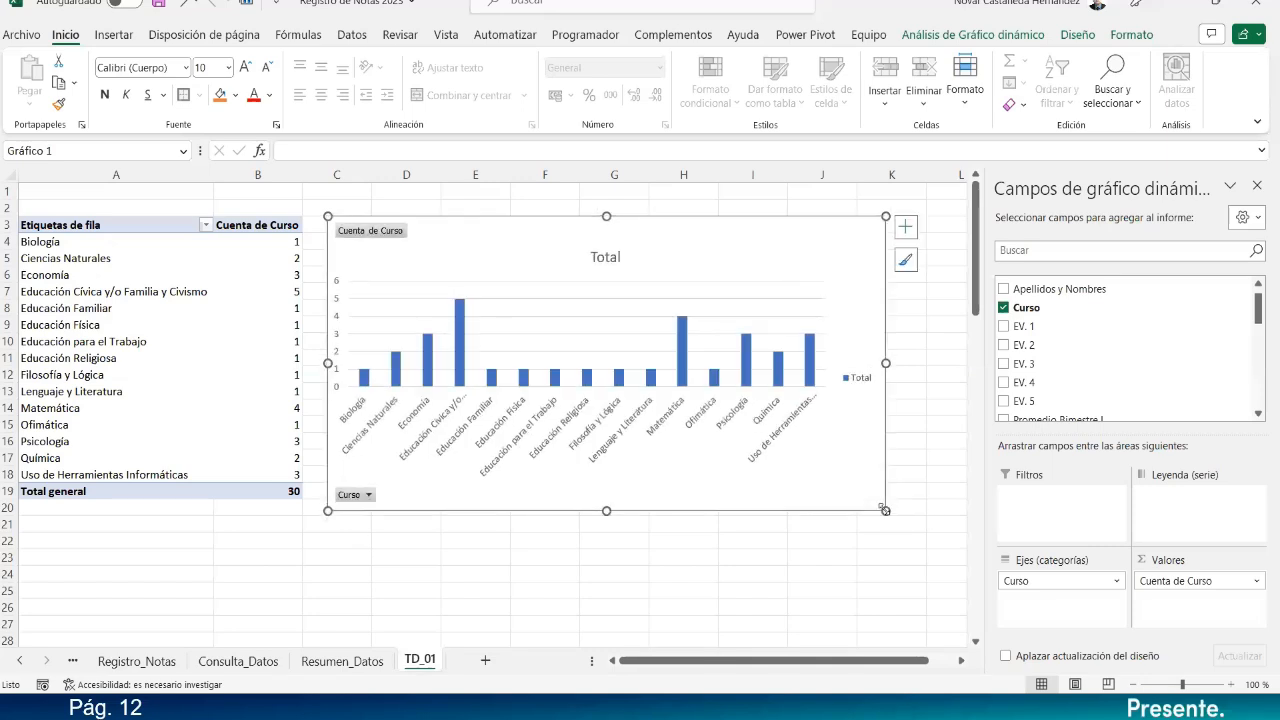
pyautogui.moveTo(606, 511)
pyautogui.mouseDown()
pyautogui.moveTo(606, 541)
pyautogui.moveTo(609, 500)
pyautogui.mouseUp()
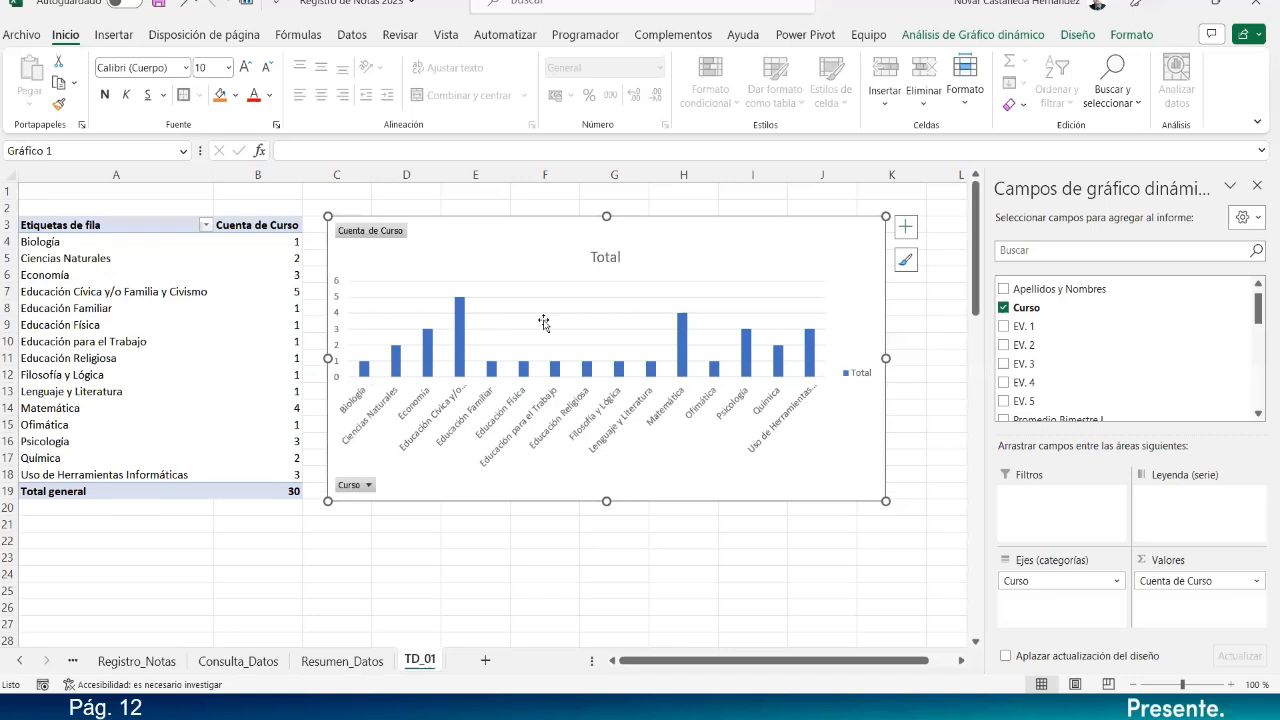
pyautogui.moveTo(683, 322)
pyautogui.click(1078, 38)
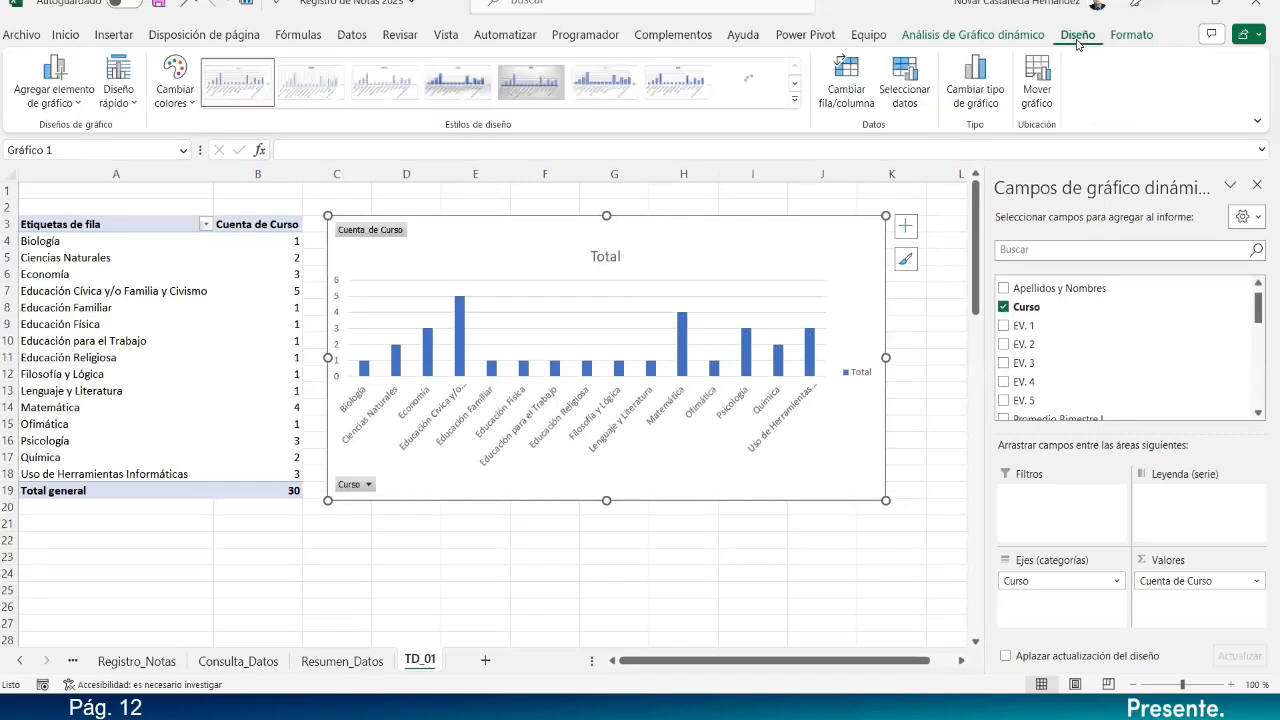
# Change the PivotChart type to Circular (pie).
pyautogui.click(962, 97)
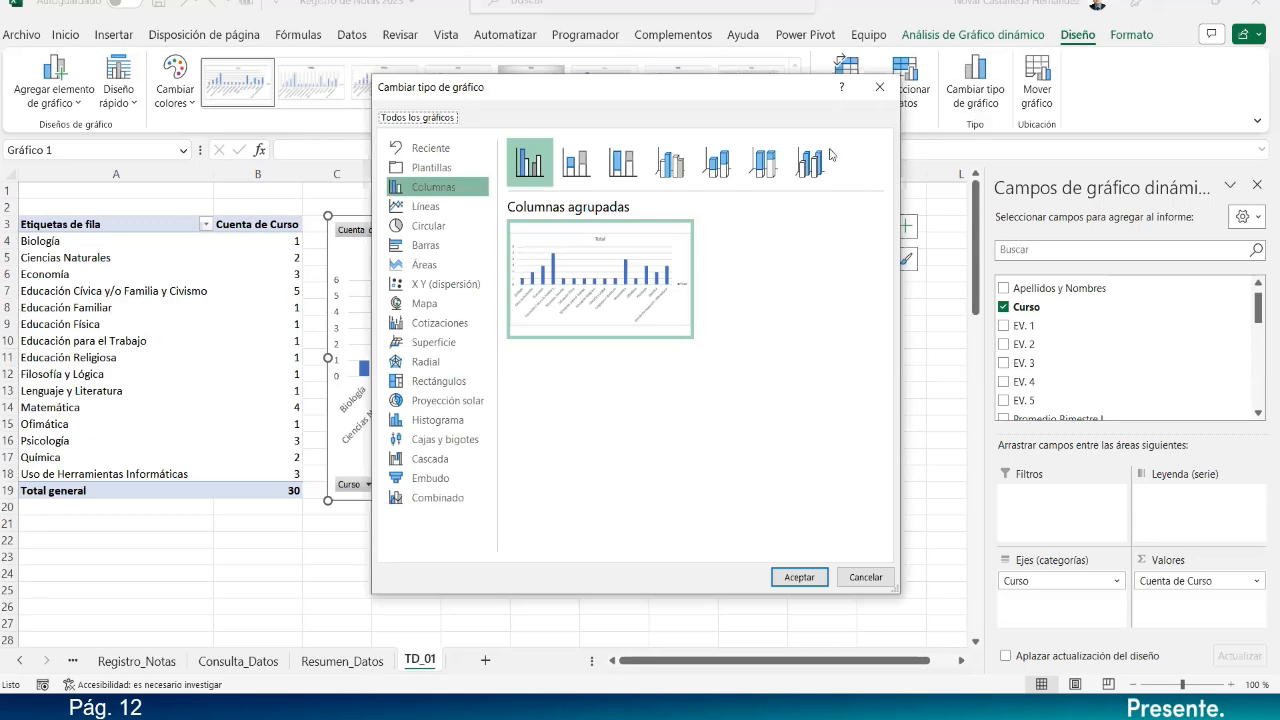
pyautogui.click(414, 230)
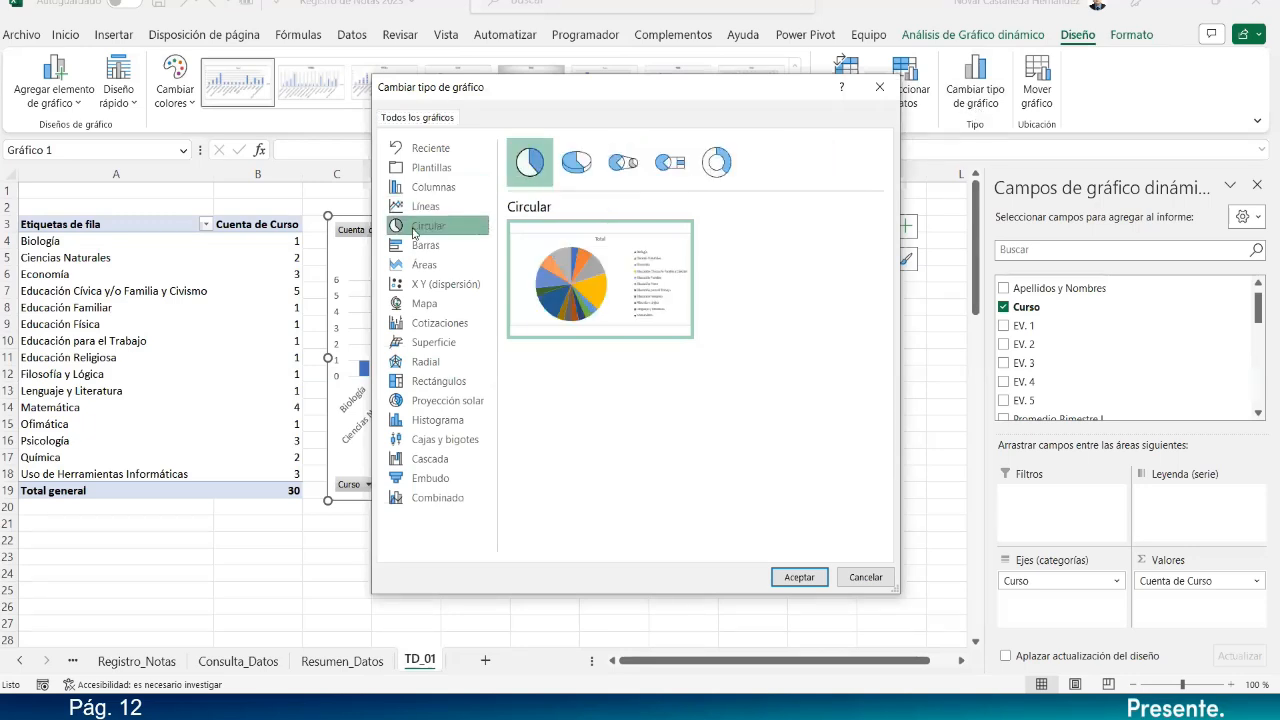
pyautogui.moveTo(645, 276)
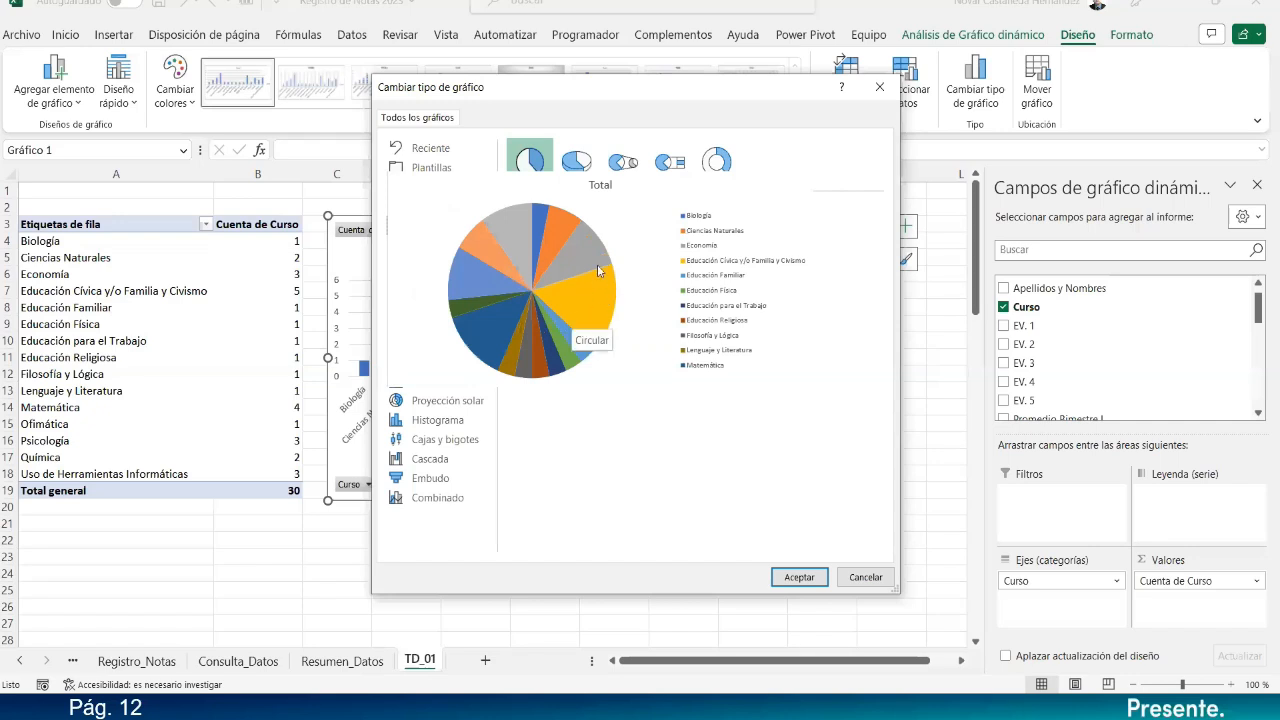
pyautogui.click(799, 575)
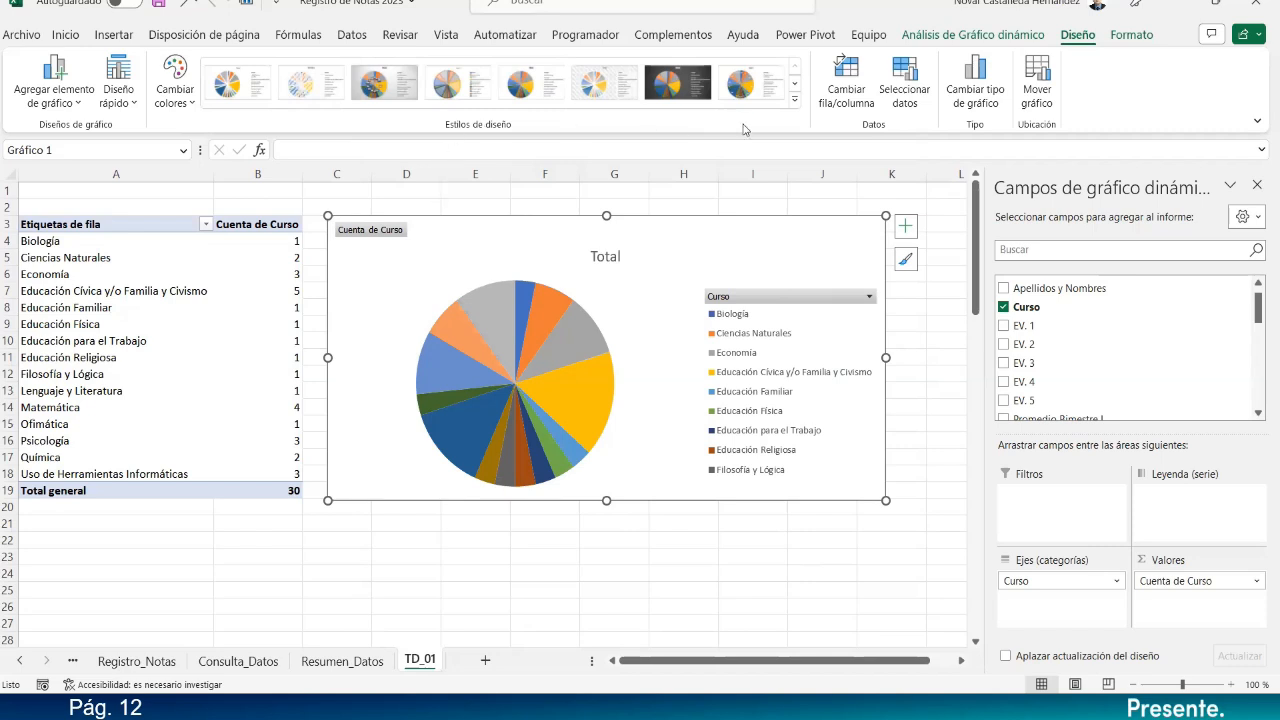
# Apply the pie chart style with a bold title and percentage slice labels.
pyautogui.click(794, 100)
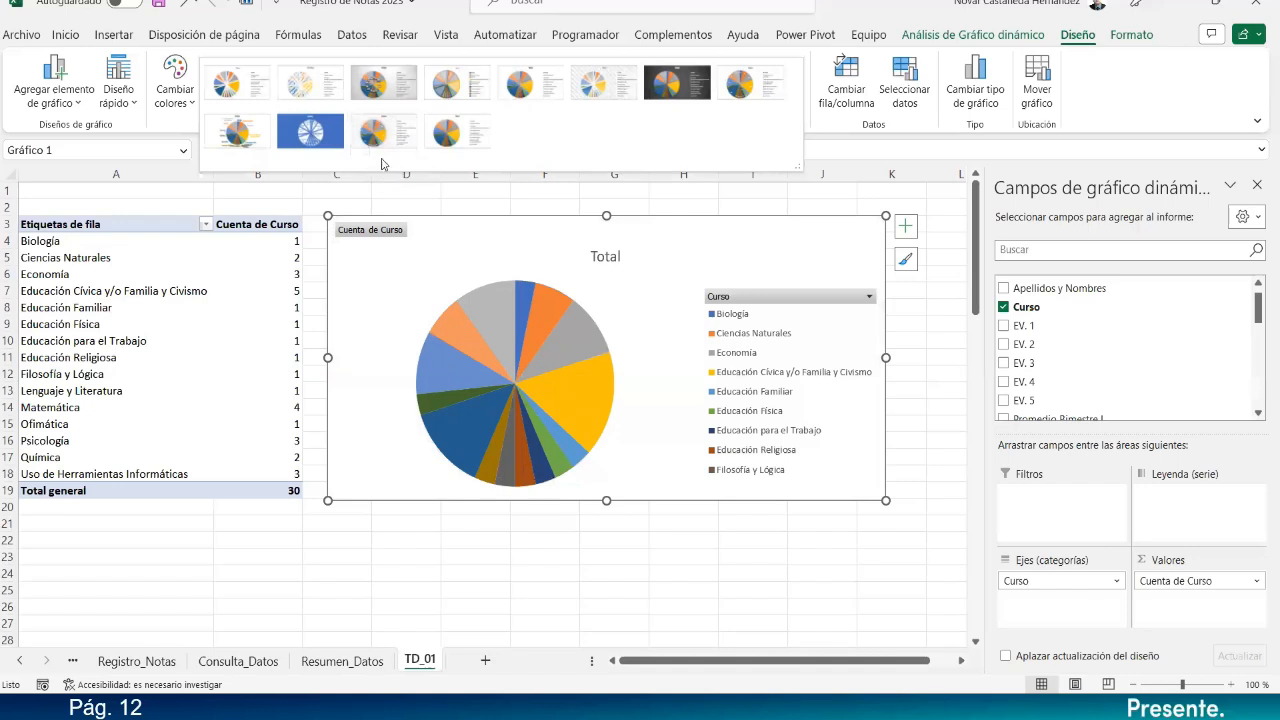
pyautogui.click(386, 135)
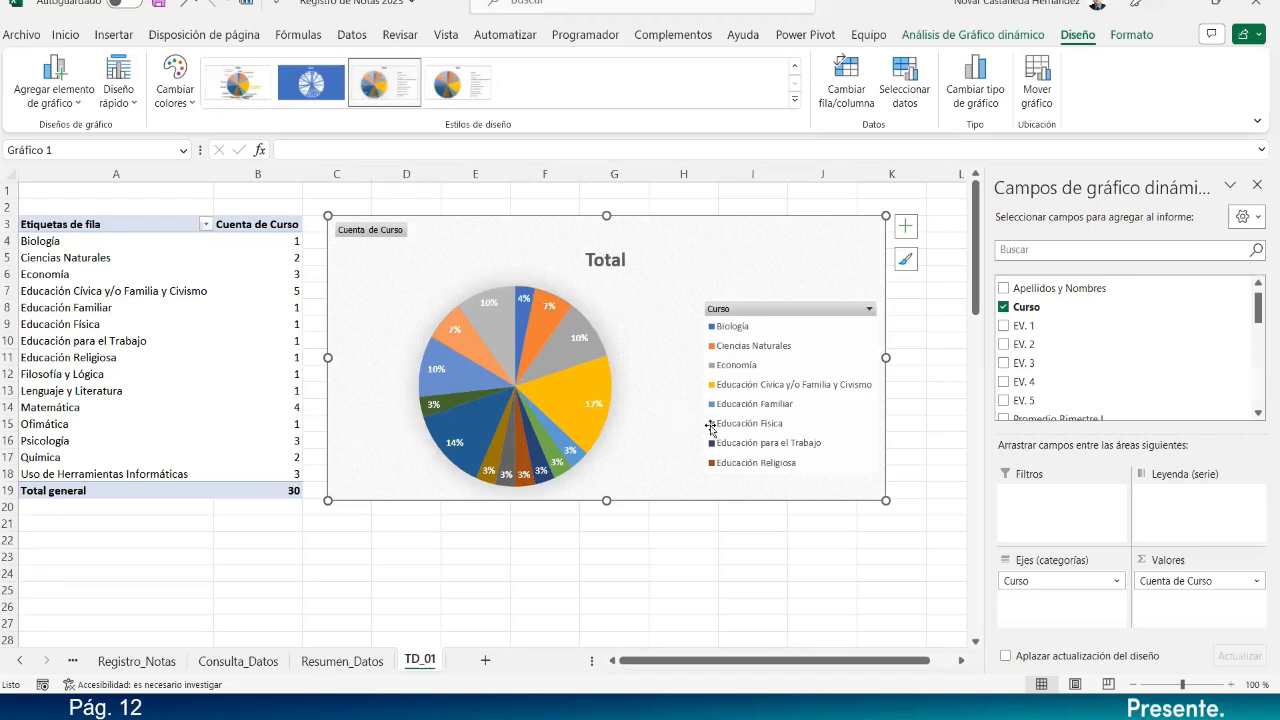
pyautogui.moveTo(606, 507); pyautogui.dragTo(598, 560)
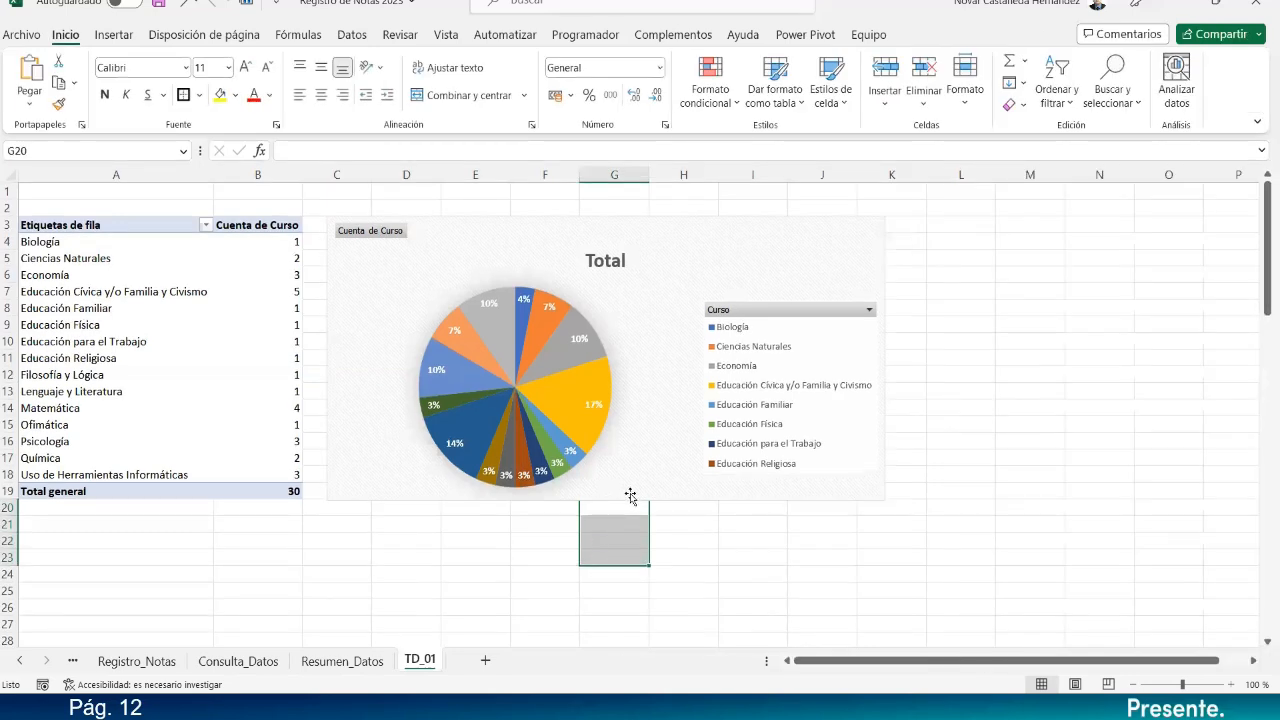
# Stretch the pie chart taller and apply Estilo 8 with an uppercase TOTAL title.
pyautogui.click(607, 500)
pyautogui.moveTo(607, 501); pyautogui.dragTo(596, 572)
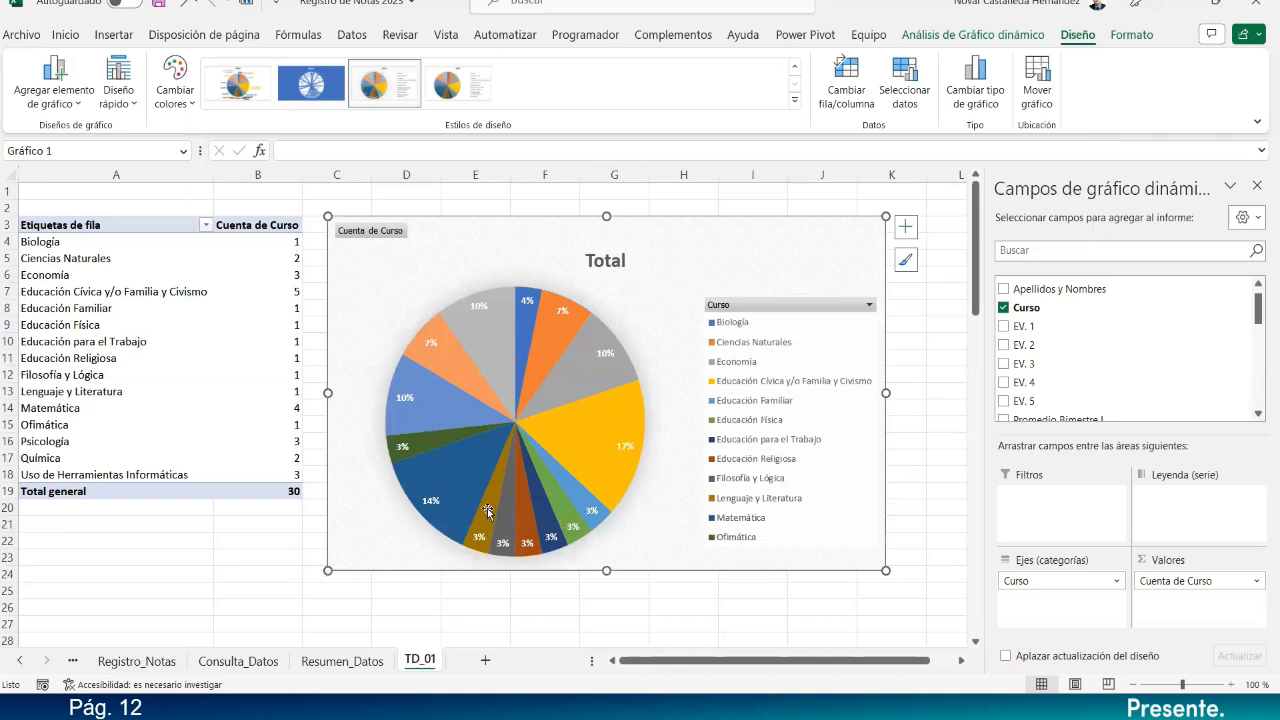
pyautogui.moveTo(447, 510)
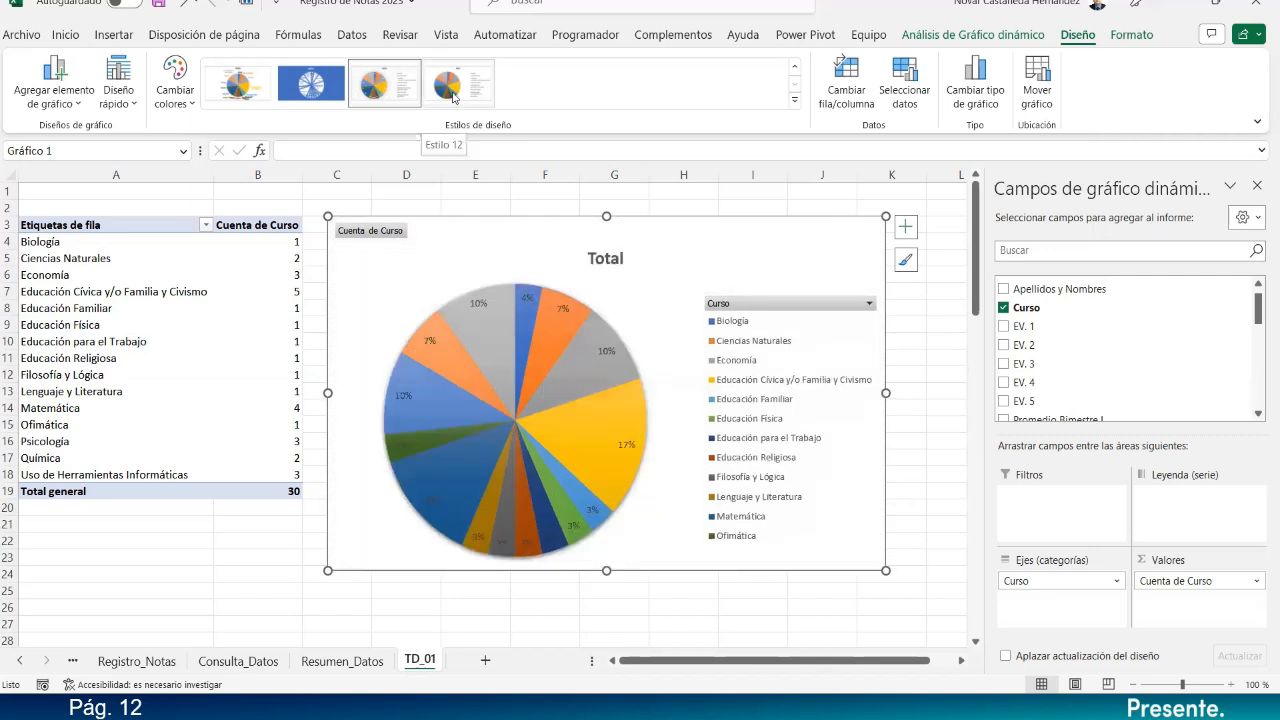
pyautogui.click(794, 100)
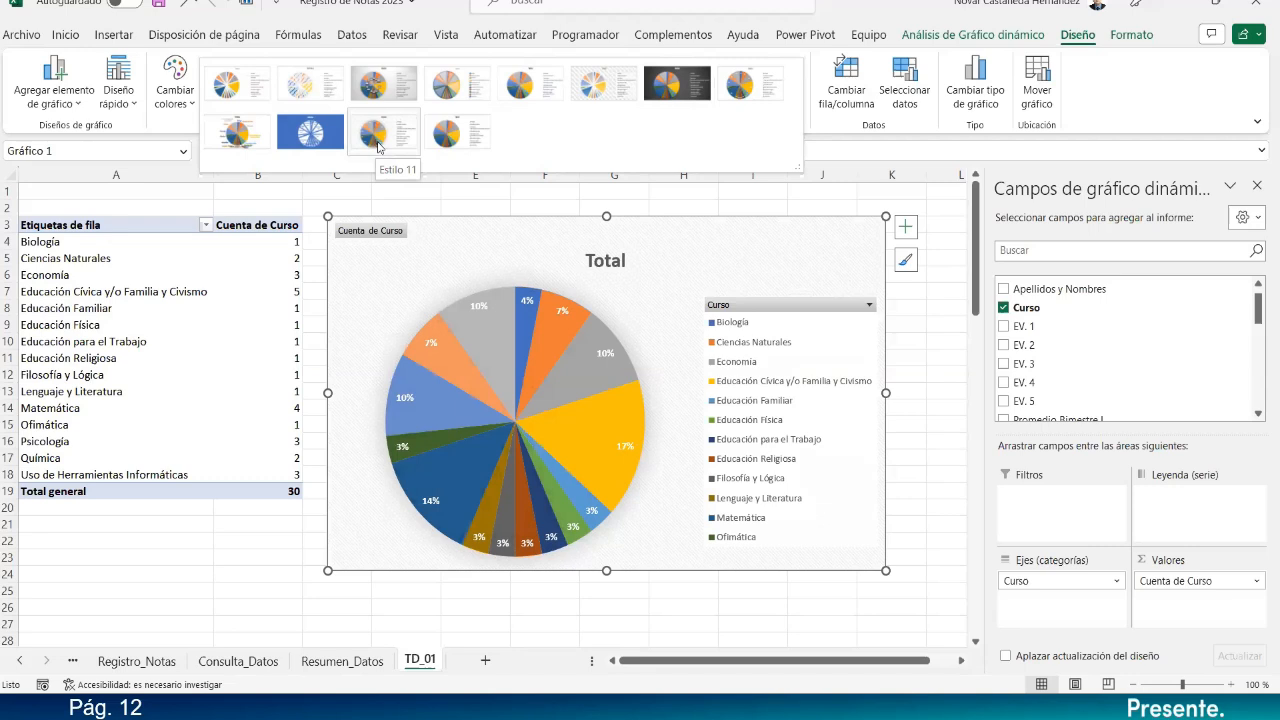
pyautogui.click(748, 90)
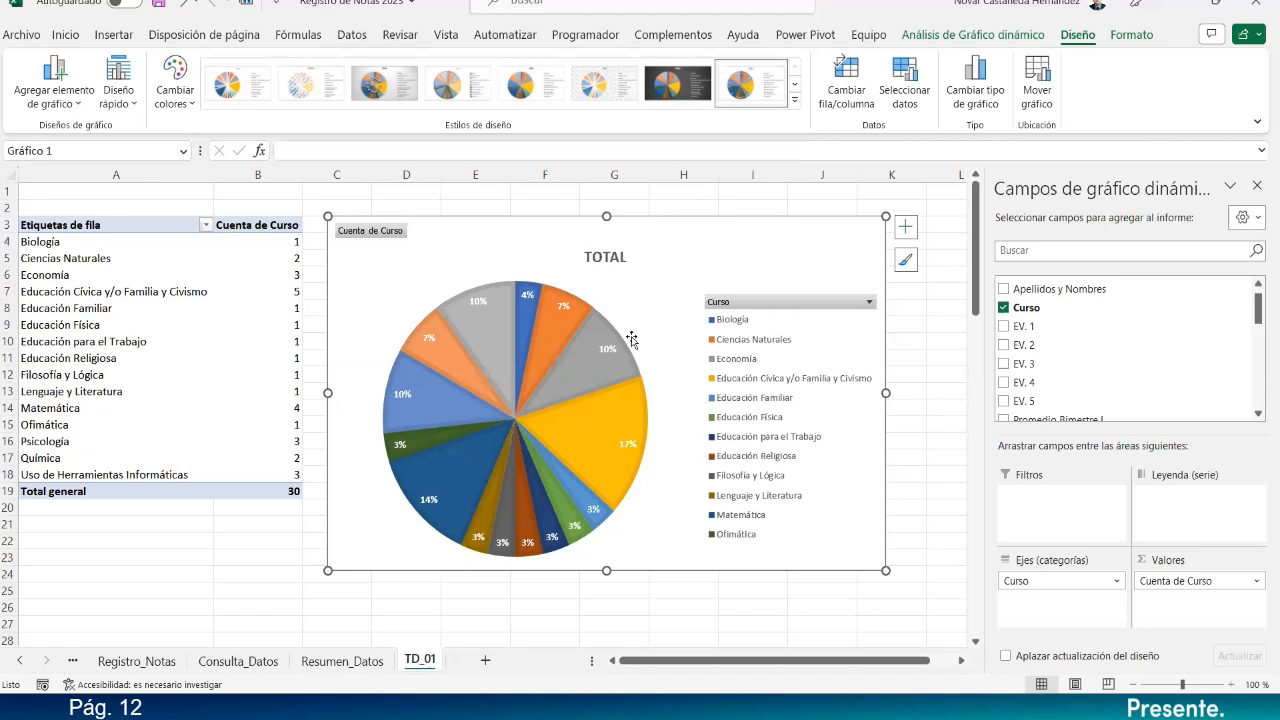
# Apply quick layout Diseño 6 to the pie chart.
pyautogui.click(134, 106)
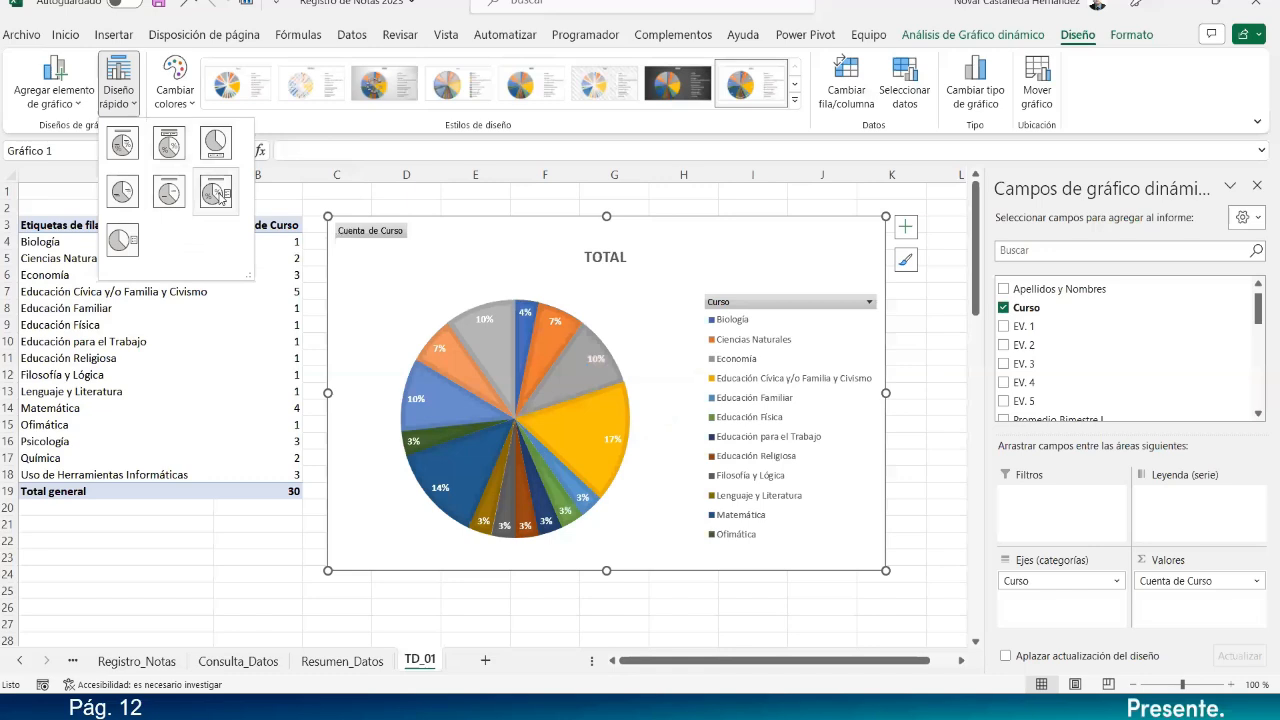
pyautogui.click(216, 193)
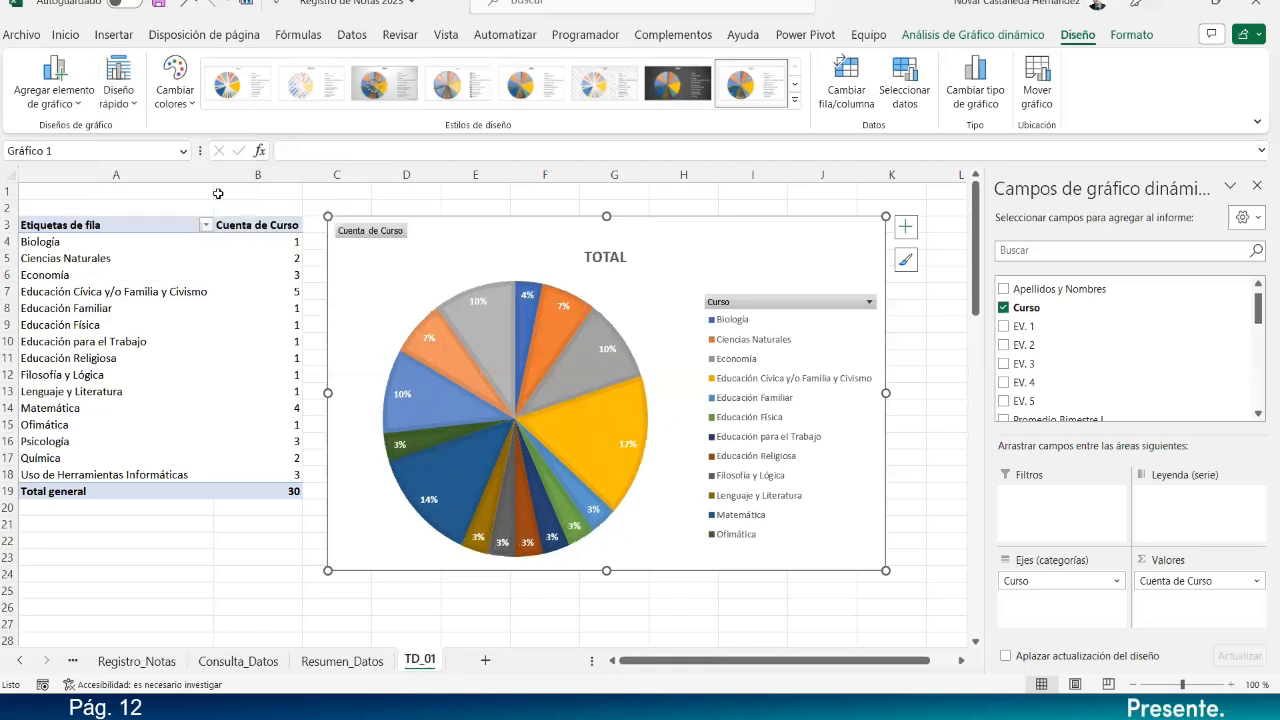
pyautogui.click(605, 257)
# Replace the TOTAL title text with 'TOTAL DE ESTUDIANTES POR CURSO'.
pyautogui.click(602, 257)
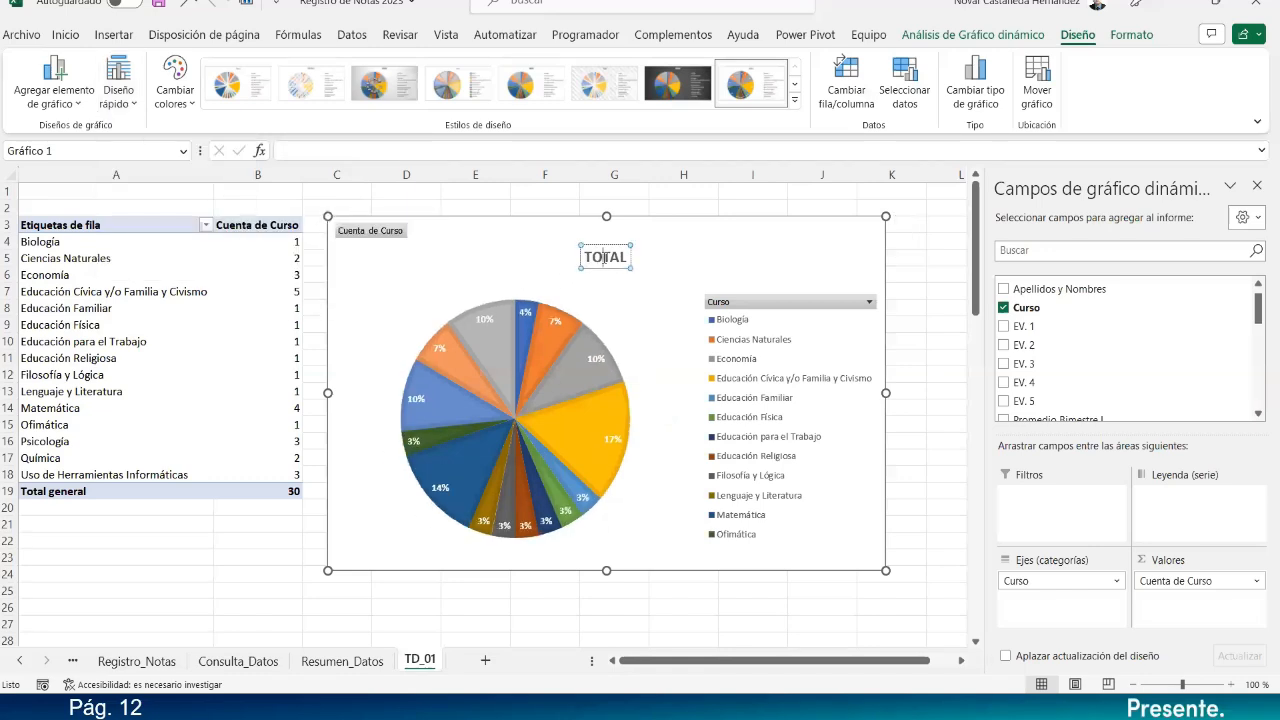
pyautogui.doubleClick(602, 257)
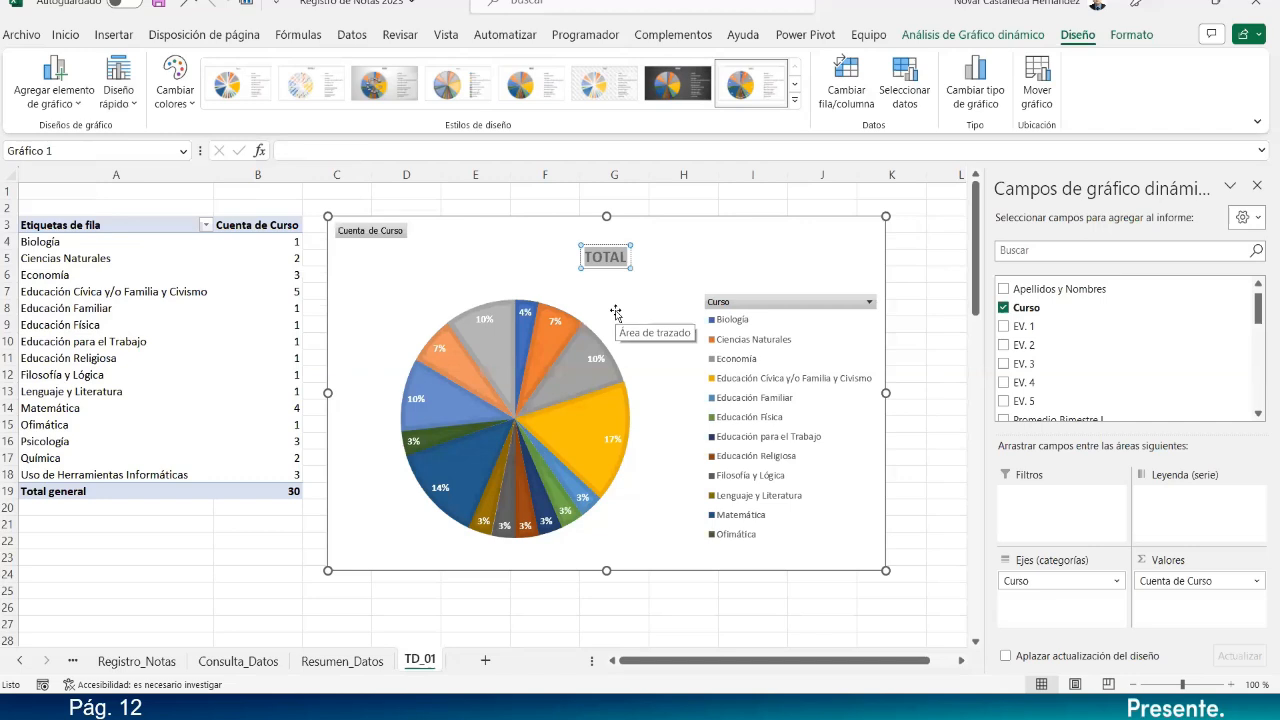
pyautogui.press('End')
pyautogui.press('BackSpace')
pyautogui.press('BackSpace')
pyautogui.press('BackSpace')
pyautogui.press('BackSpace')
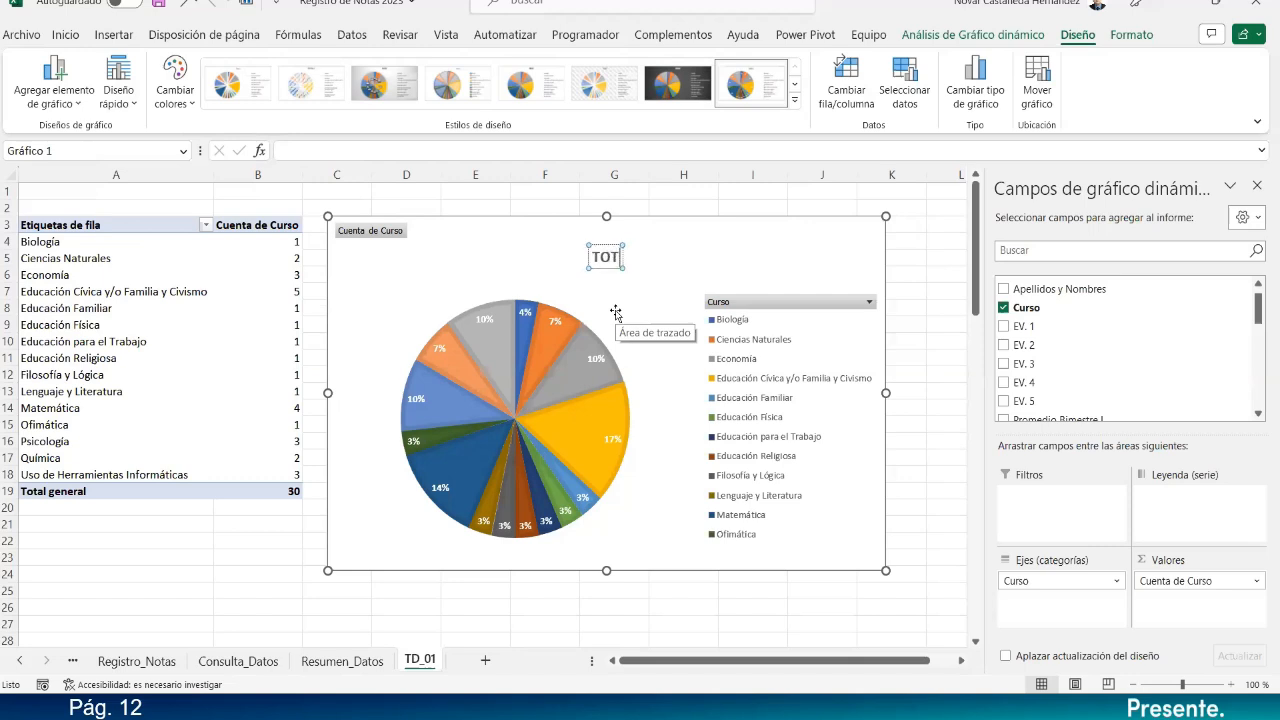
pyautogui.press('BackSpace')
pyautogui.write('TOTAL DE')
pyautogui.press('BackSpace')
pyautogui.write('DE ESTUDIANT')
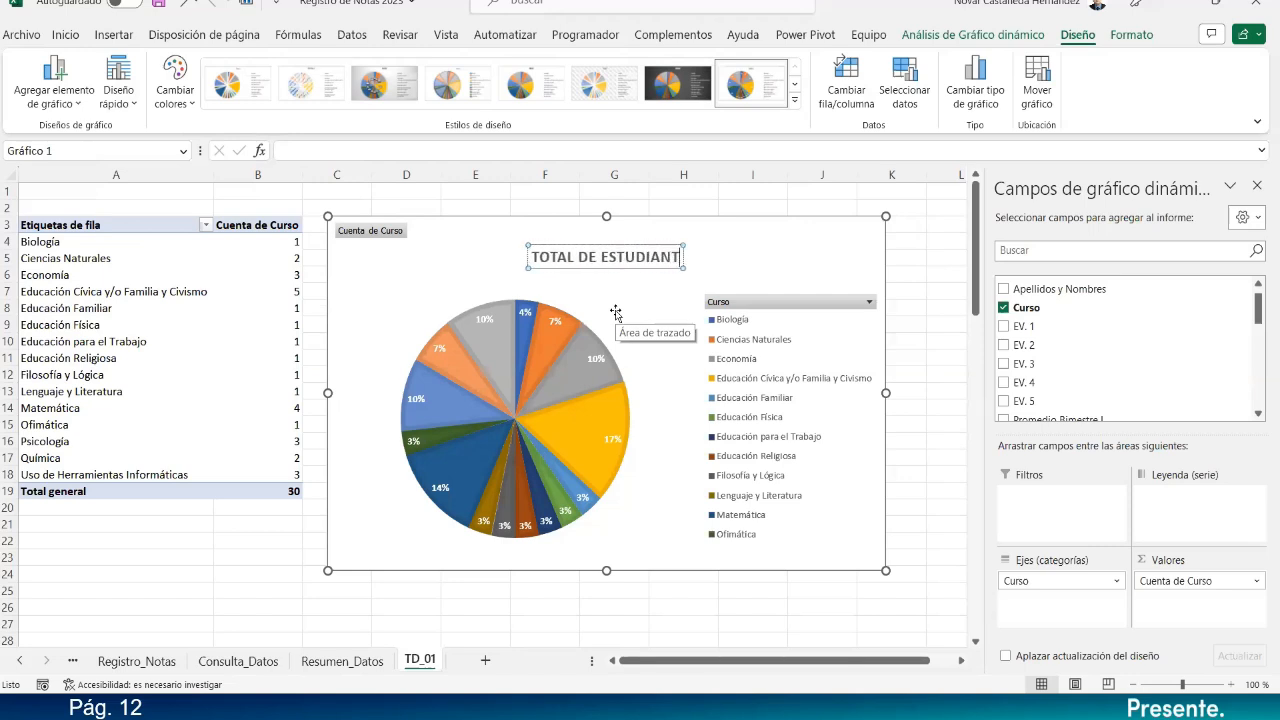
pyautogui.write('ES POR CURSO')
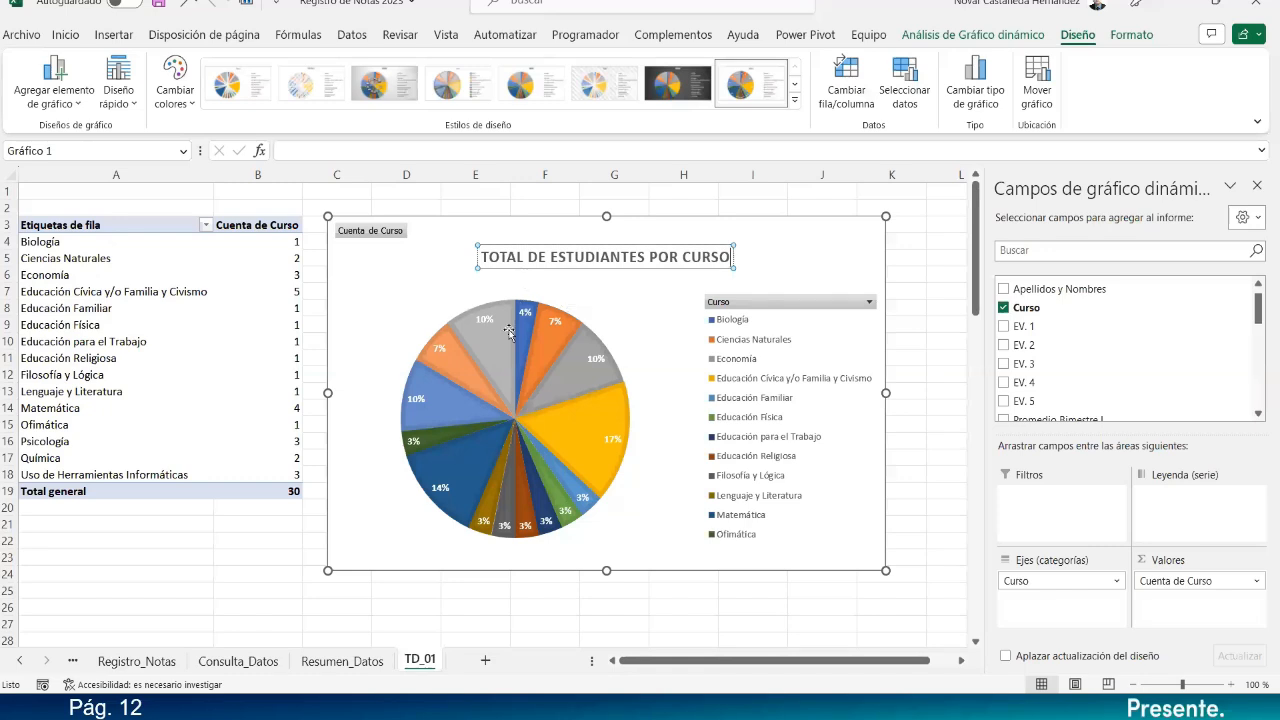
pyautogui.click(483, 325)
pyautogui.click(483, 322)
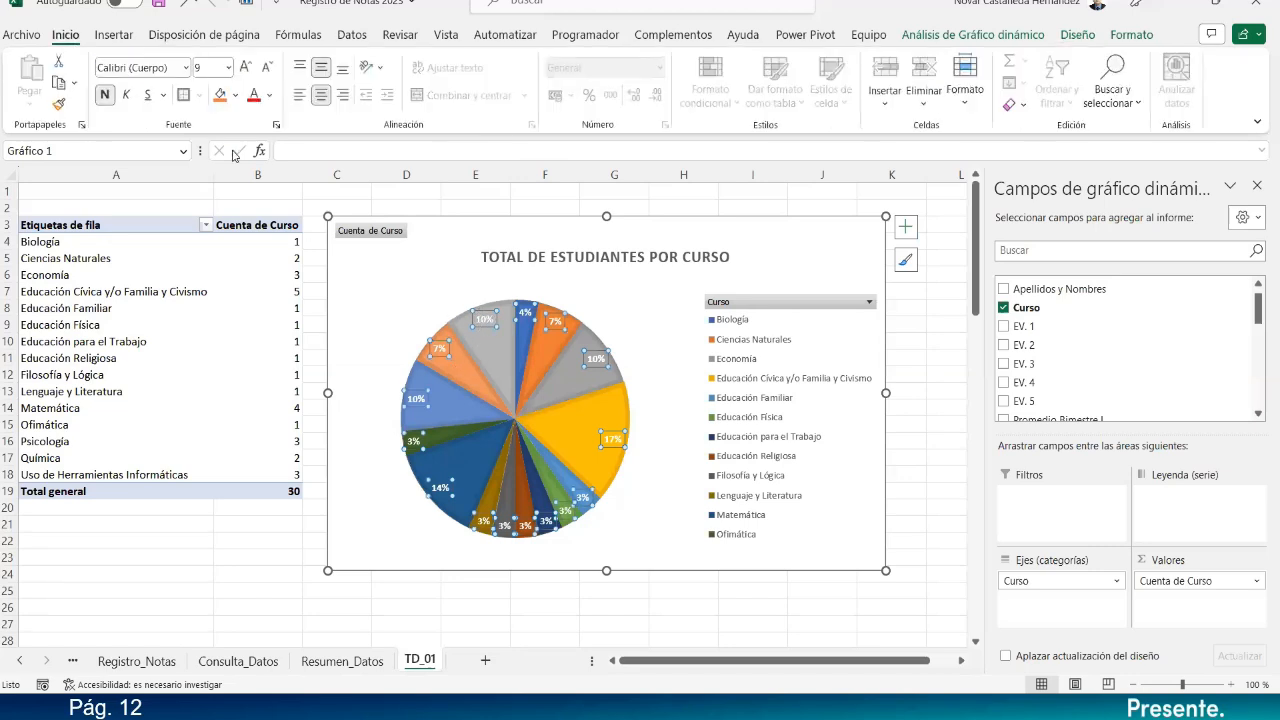
# Set the pie's percentage data labels to font size 10.
pyautogui.click(245, 68)
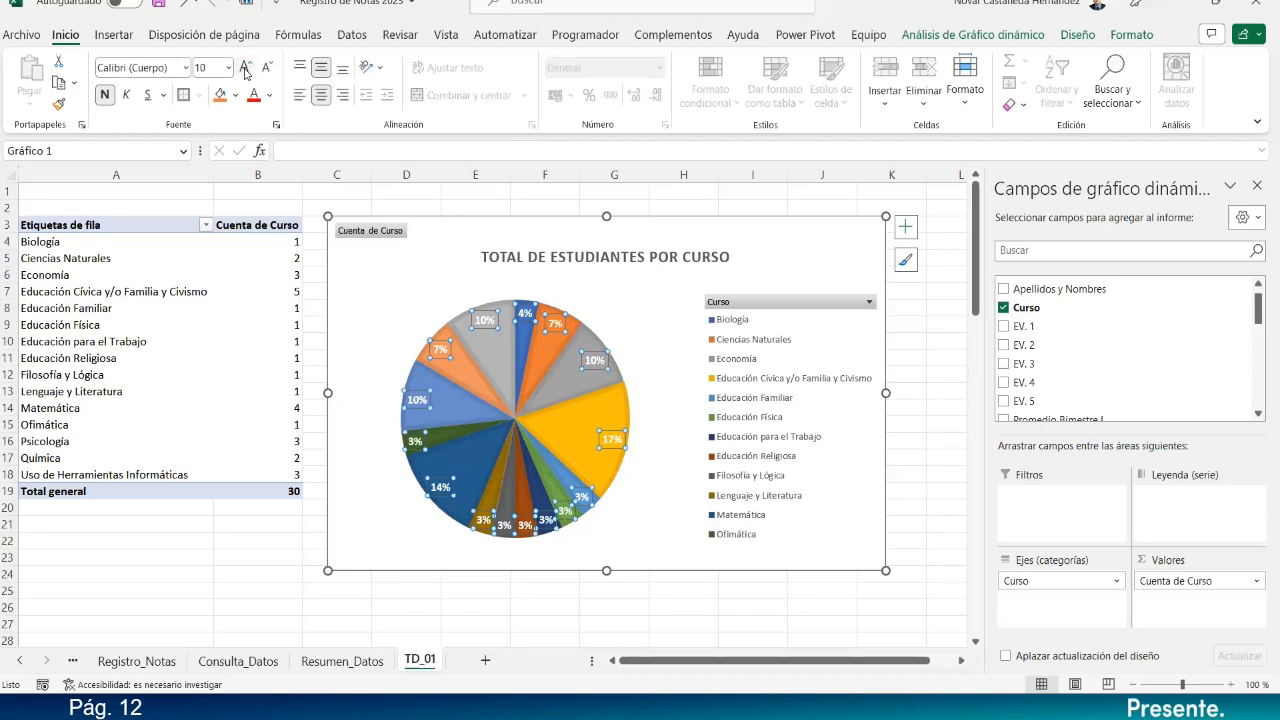
pyautogui.click(245, 68)
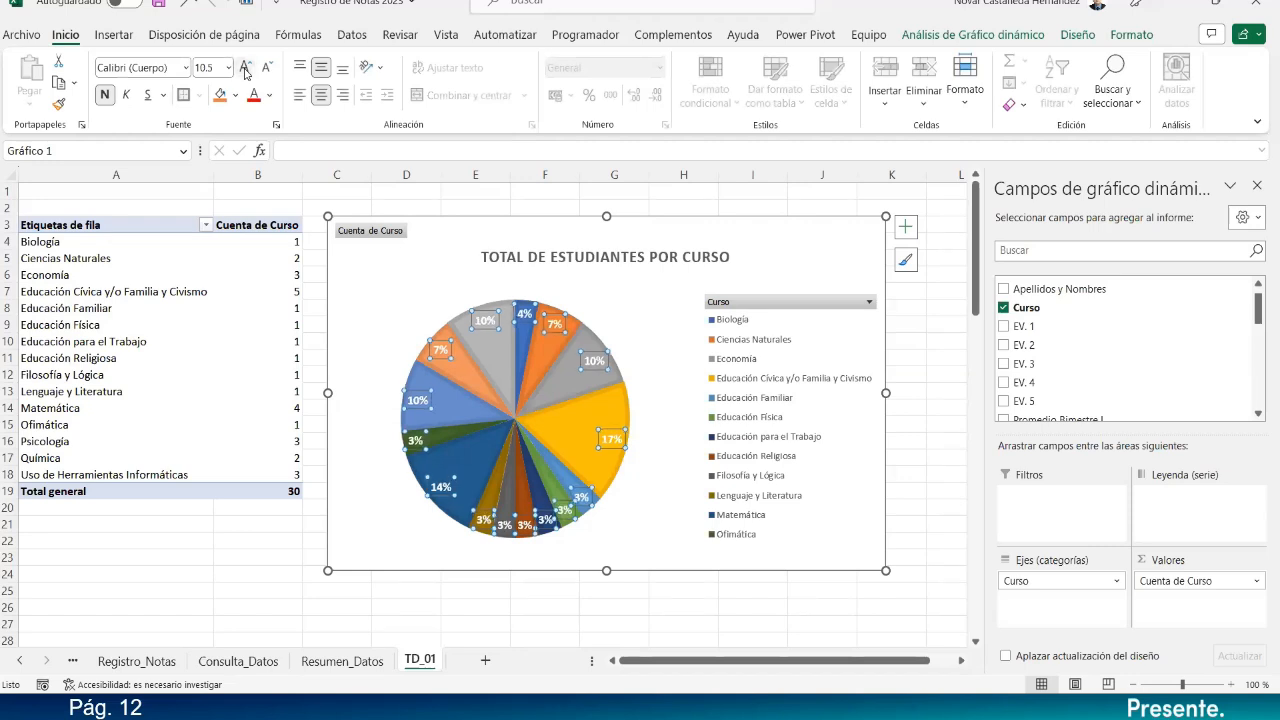
pyautogui.click(264, 70)
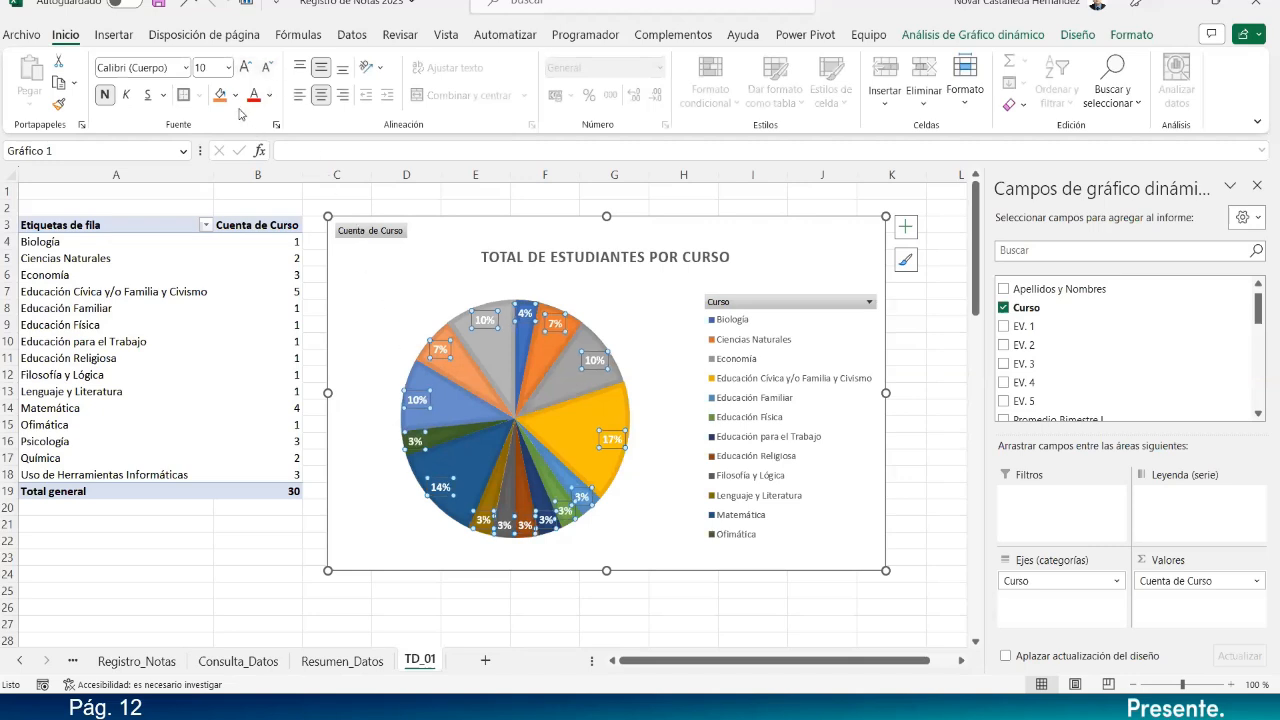
# Make the course legend text bold, dark-coloured and size 10.
pyautogui.click(742, 440)
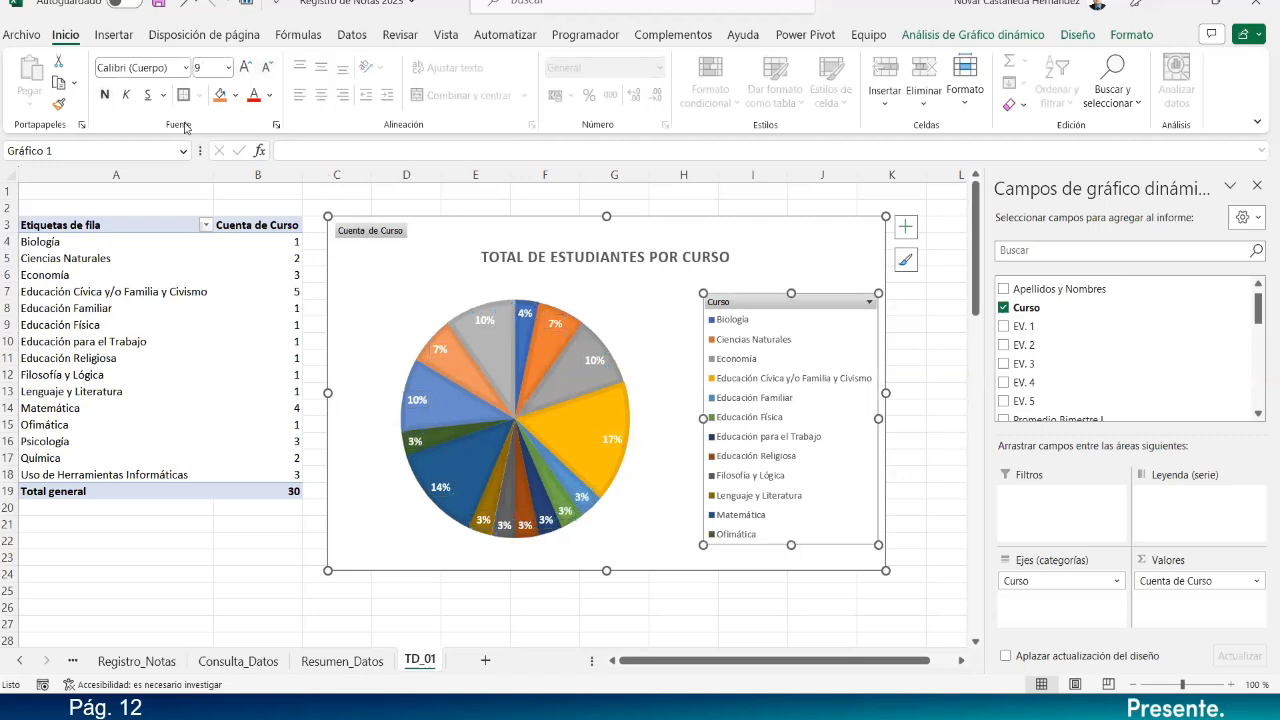
pyautogui.click(105, 95)
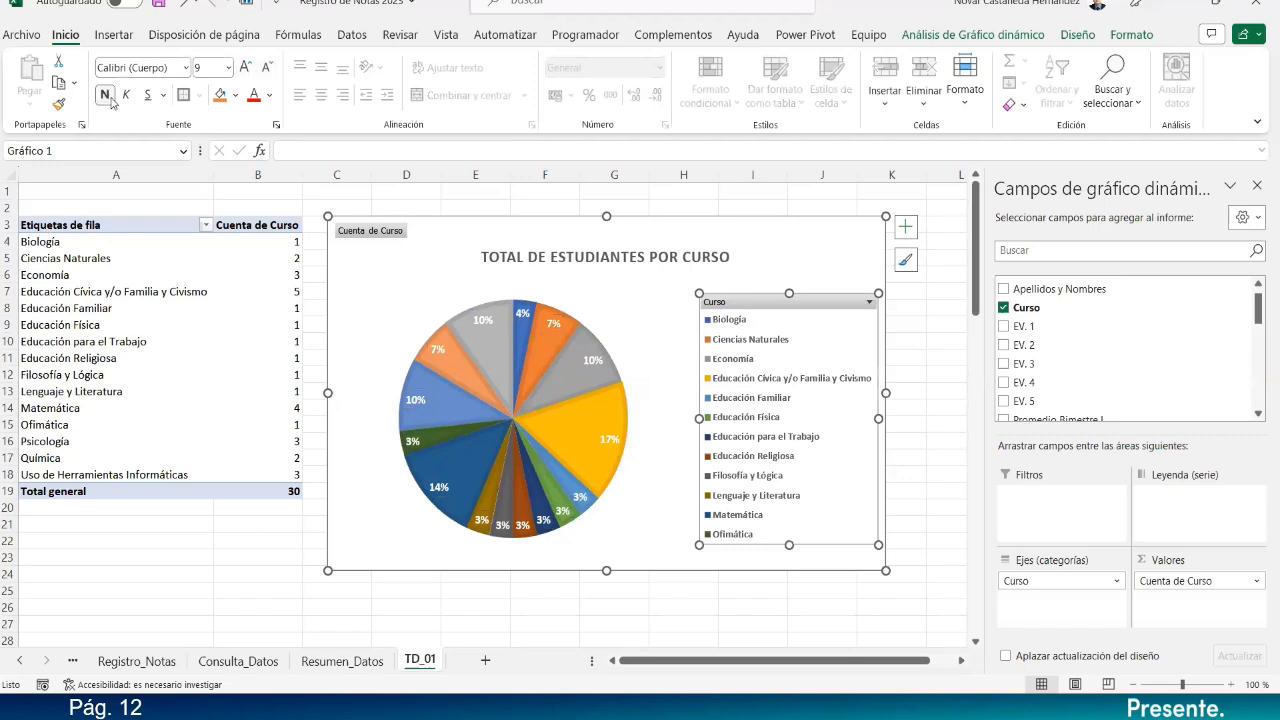
pyautogui.click(270, 95)
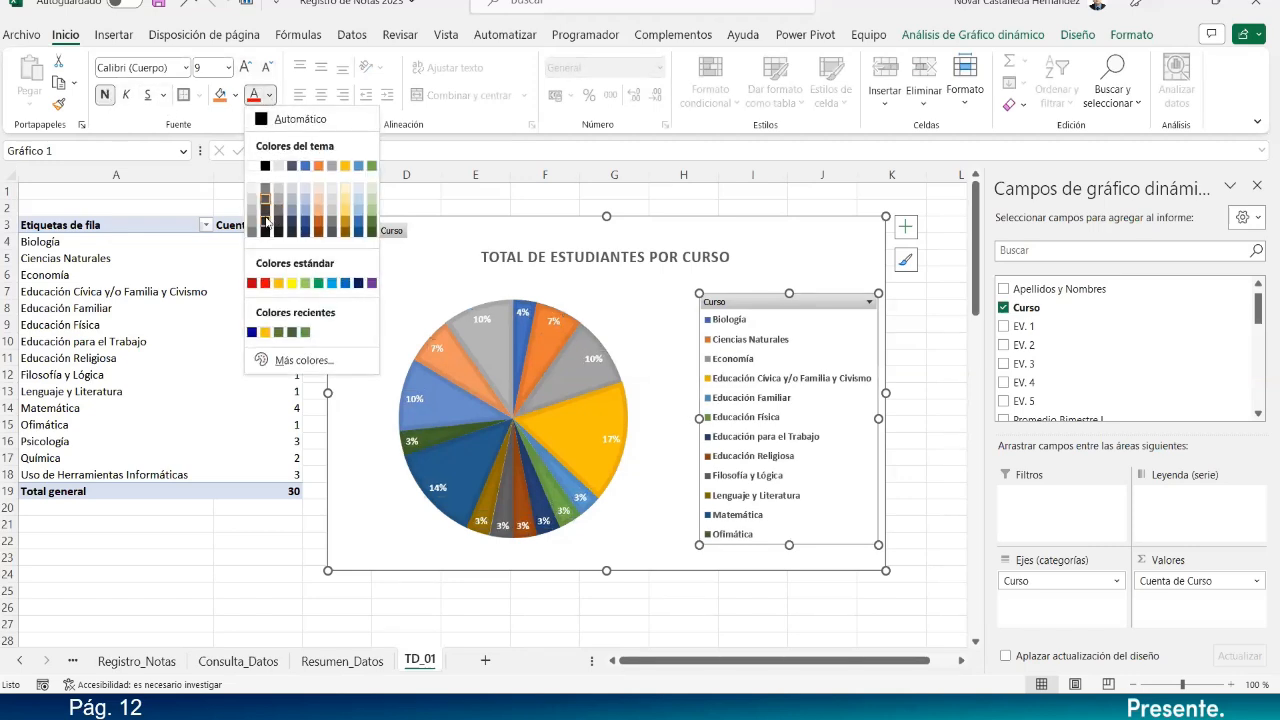
pyautogui.click(266, 222)
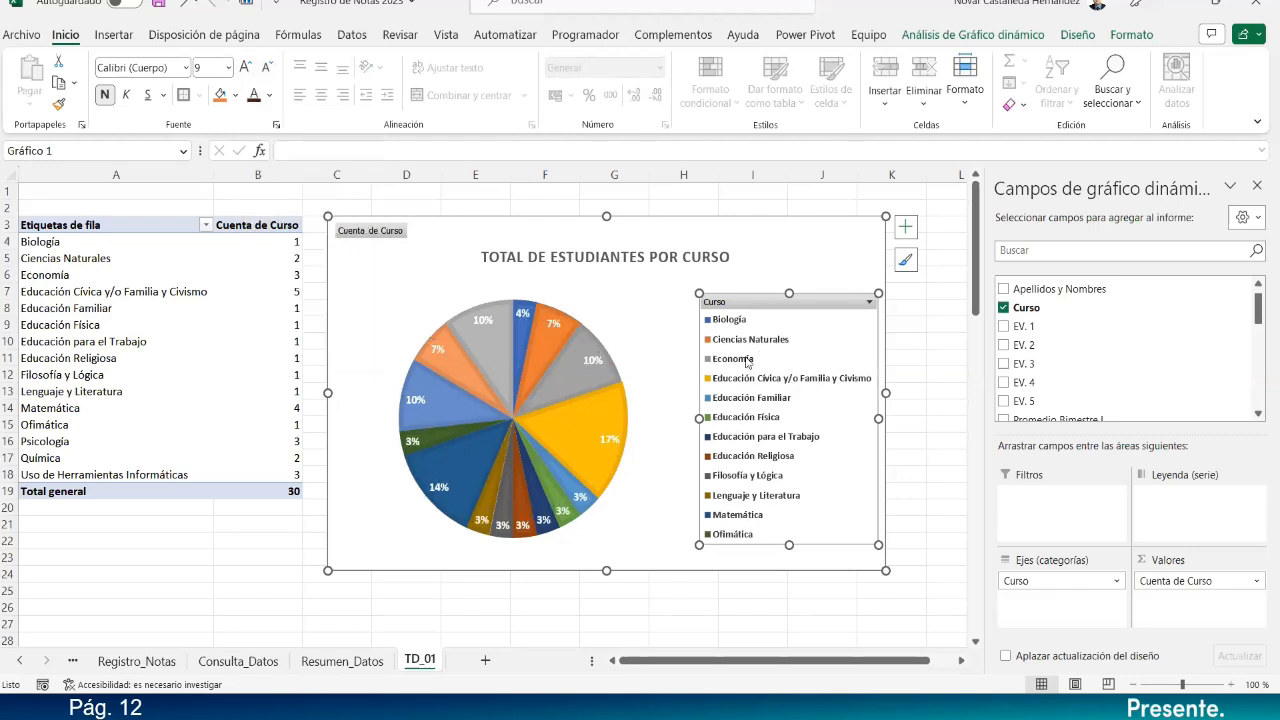
pyautogui.click(245, 68)
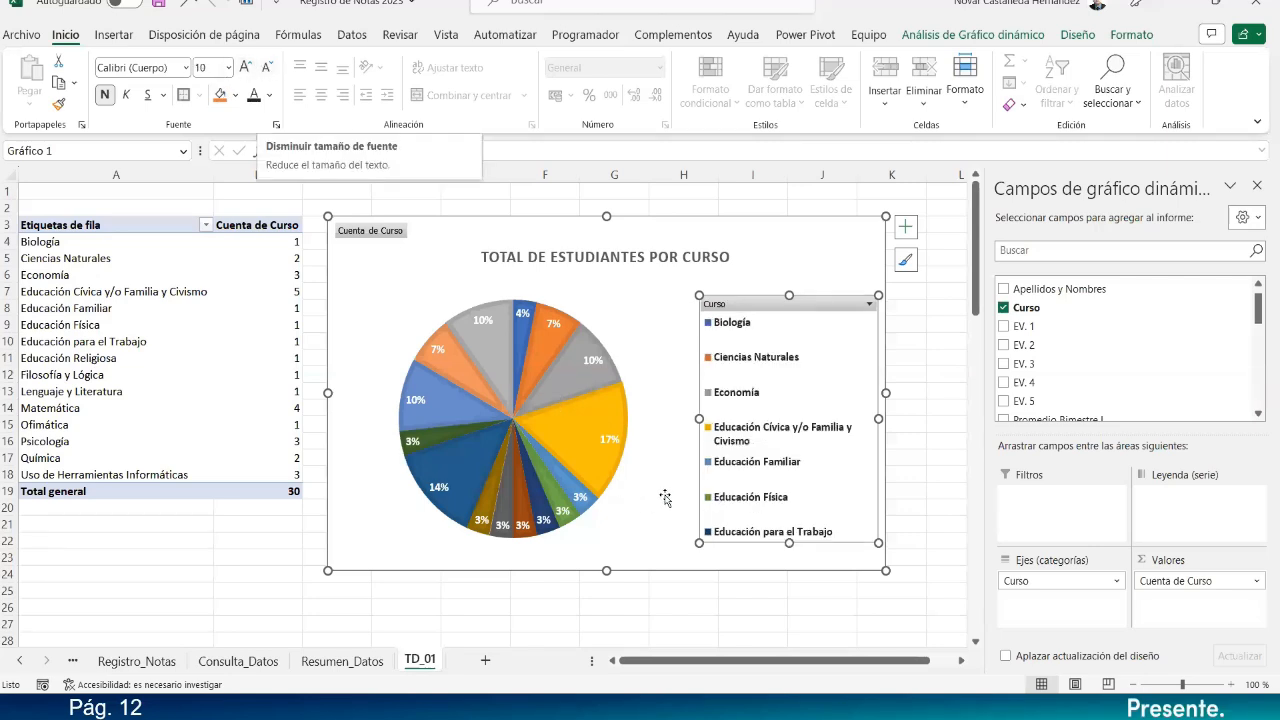
# Widen and heighten the legend so every course entry shows on one line.
pyautogui.moveTo(695, 418); pyautogui.dragTo(680, 419)
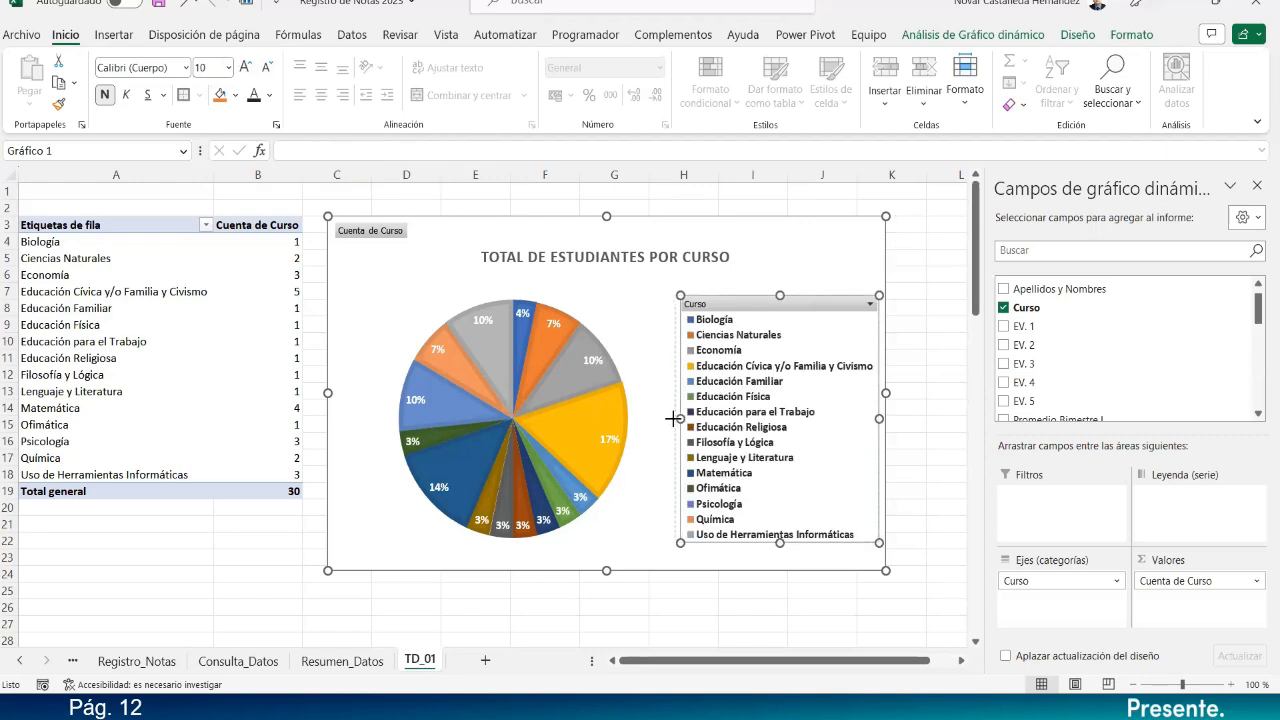
pyautogui.moveTo(780, 543); pyautogui.dragTo(777, 555)
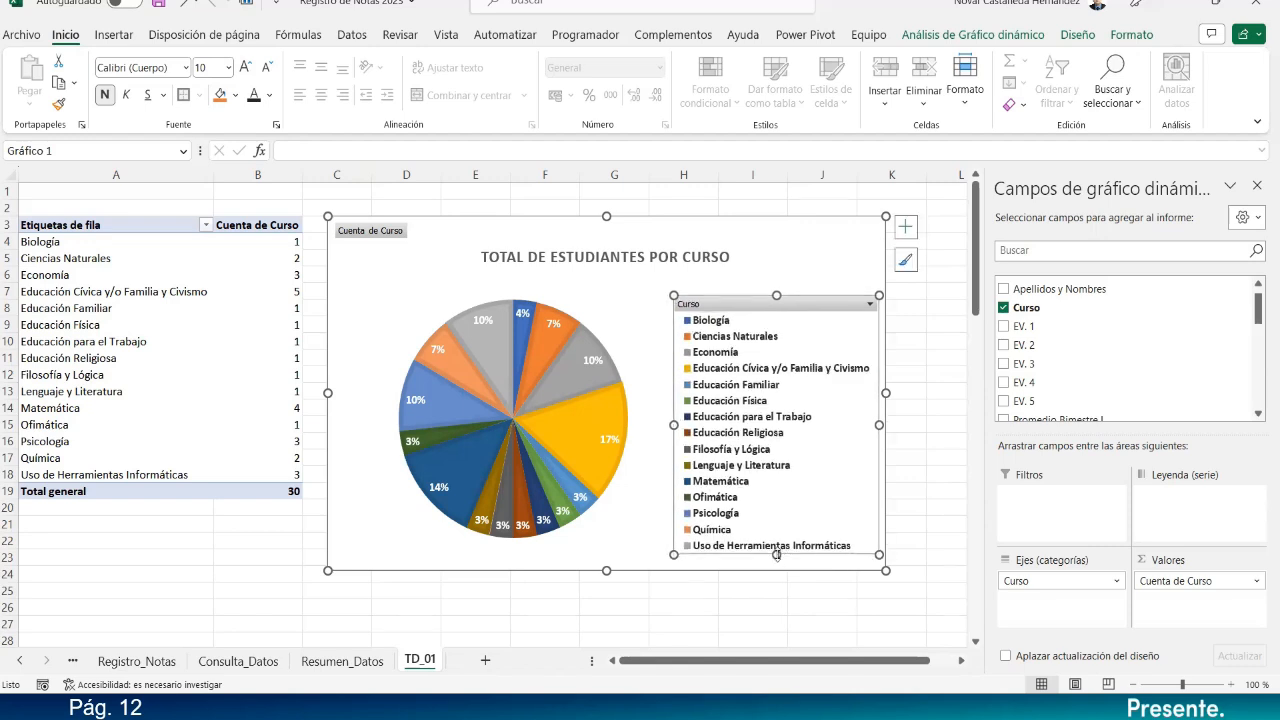
pyautogui.moveTo(776, 295); pyautogui.dragTo(776, 283)
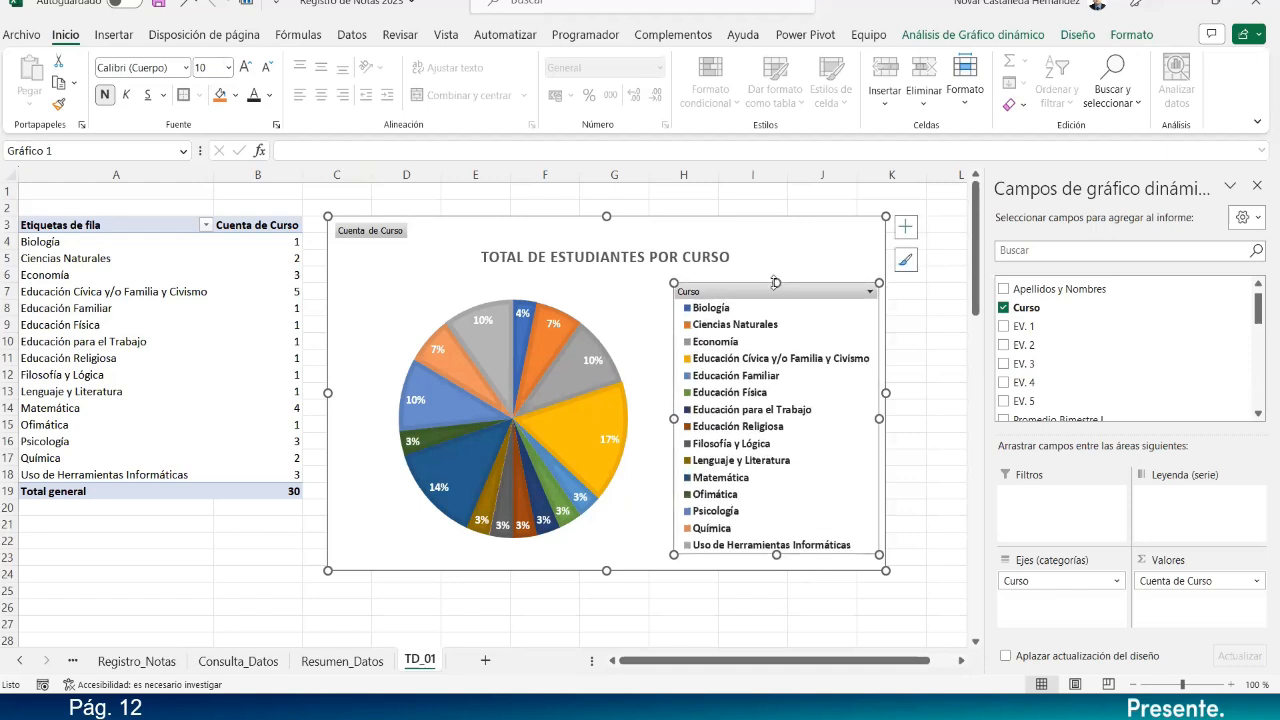
pyautogui.click(646, 556)
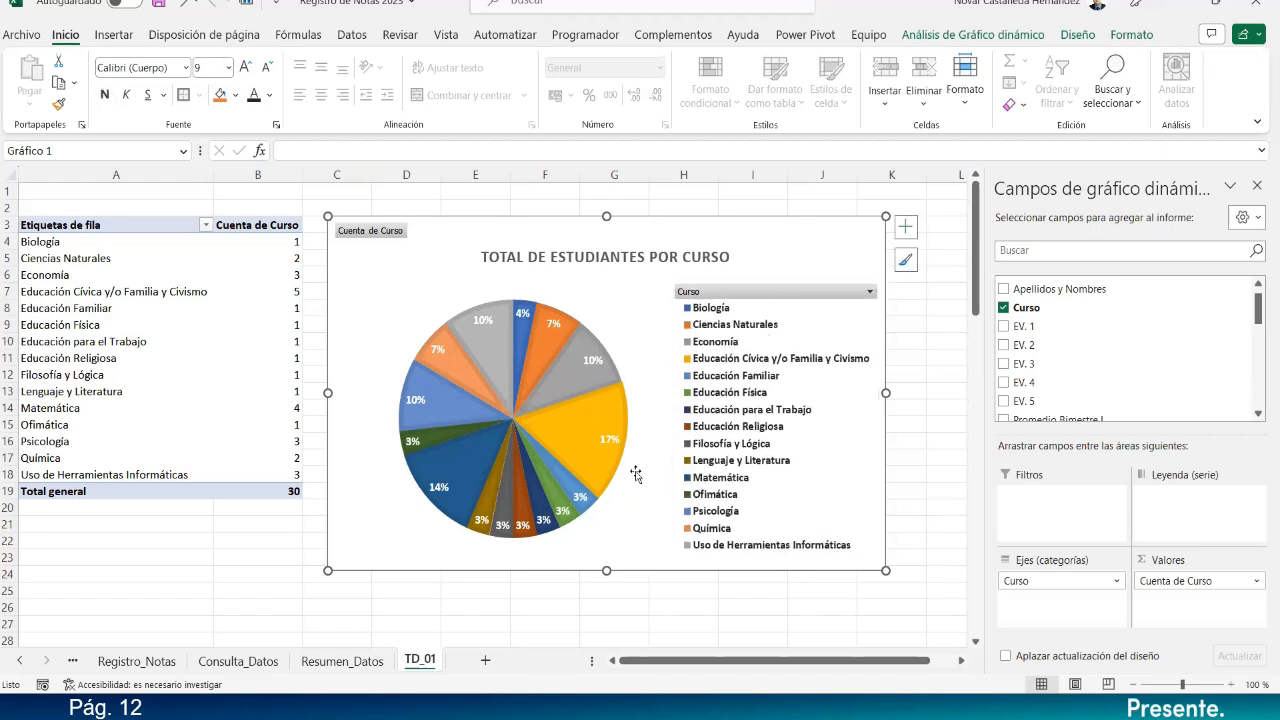
# Enlarge the chart title TOTAL DE ESTUDIANTES POR CURSO to 16 point.
pyautogui.click(615, 265)
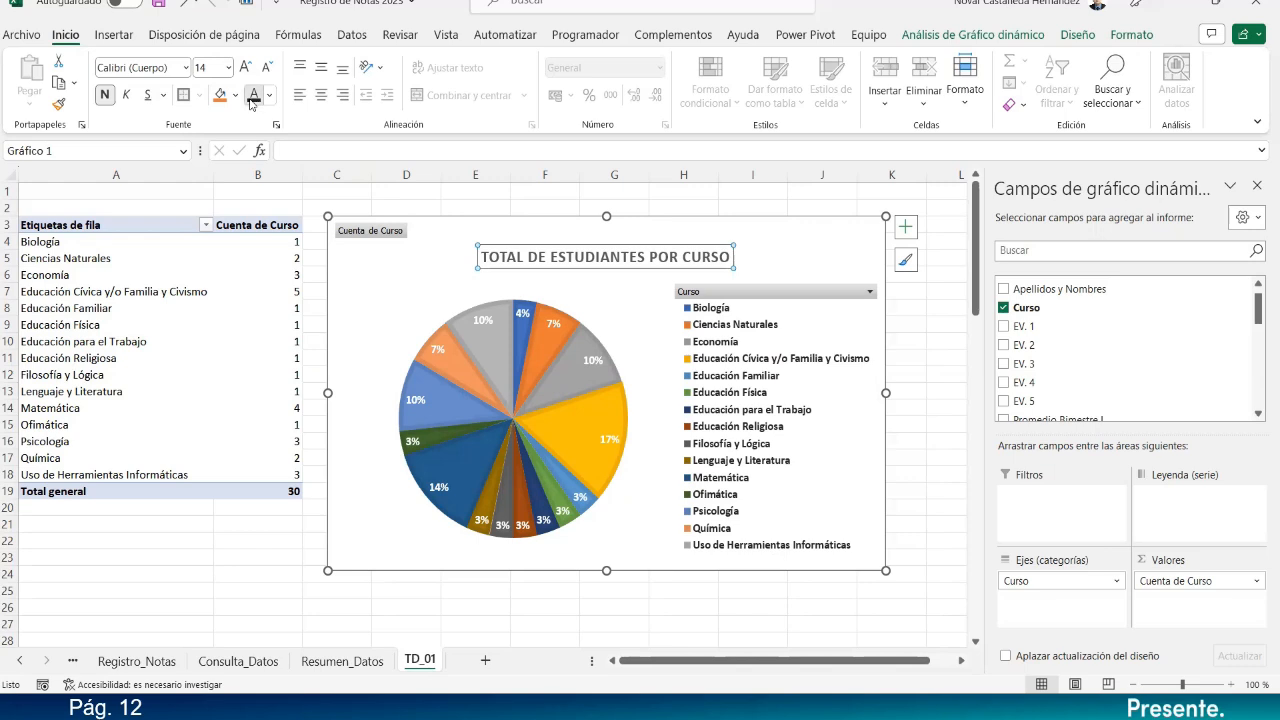
pyautogui.click(247, 67)
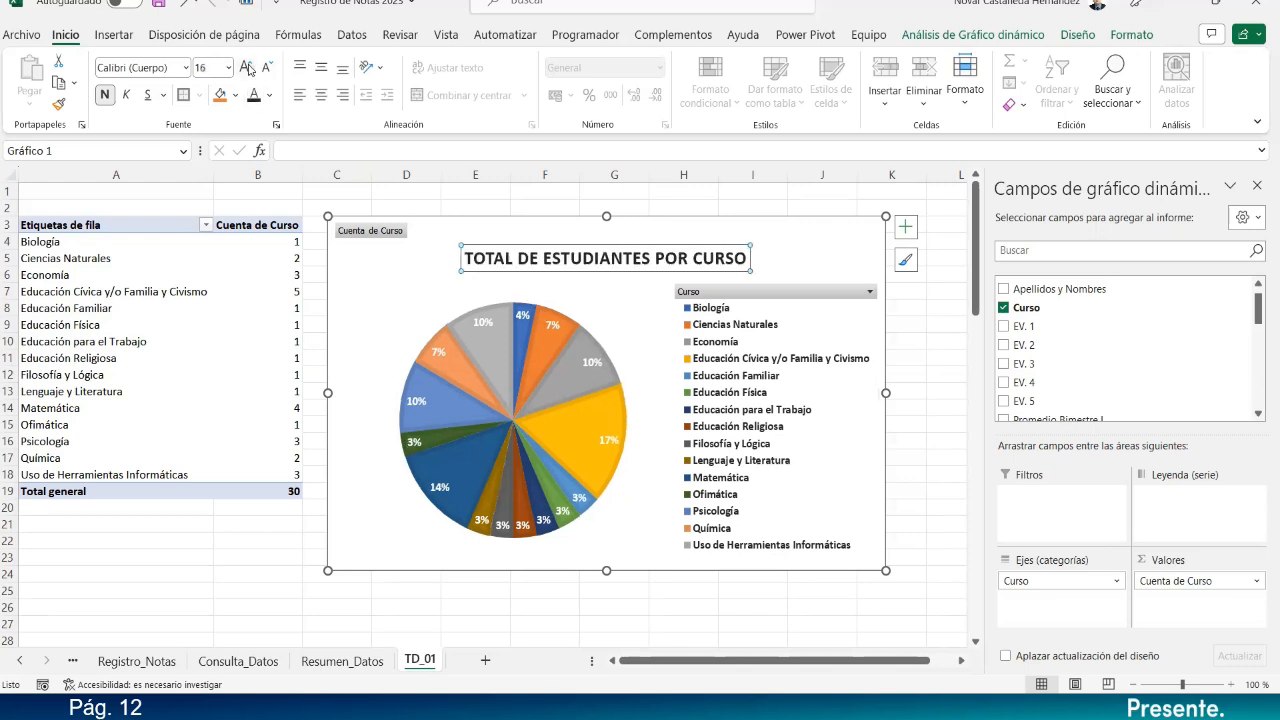
pyautogui.click(467, 577)
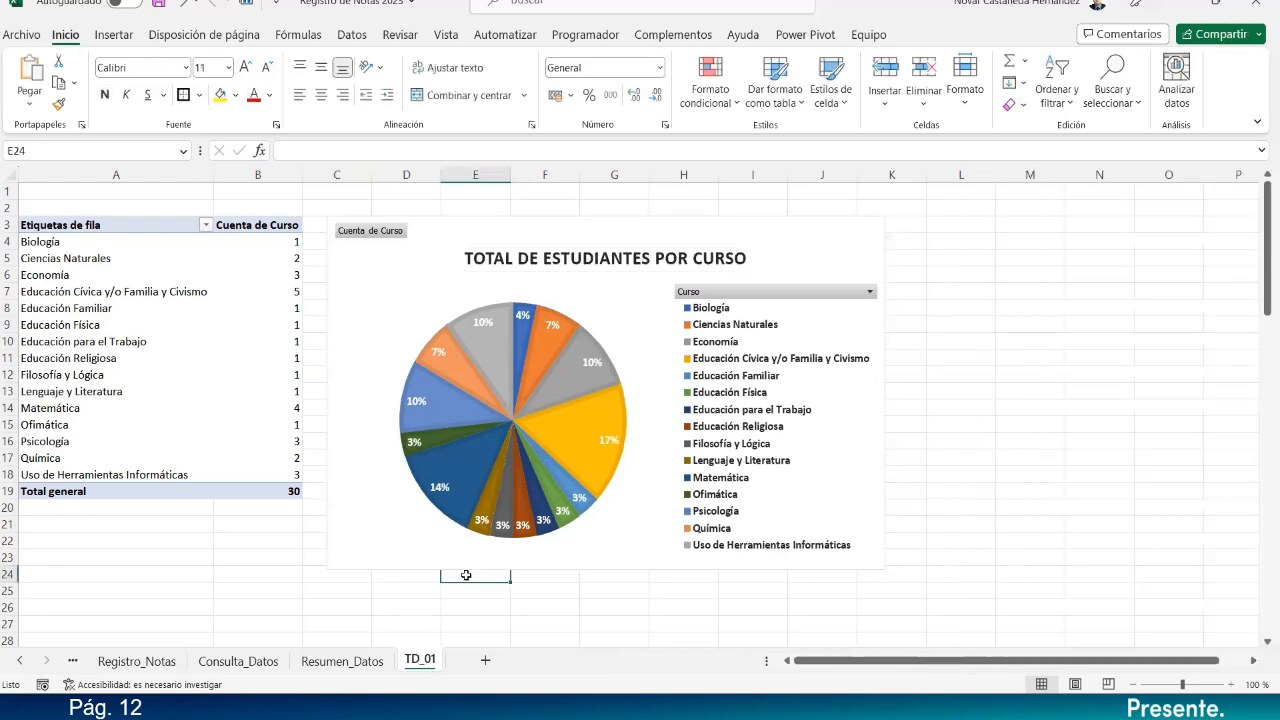
pyautogui.click(843, 232)
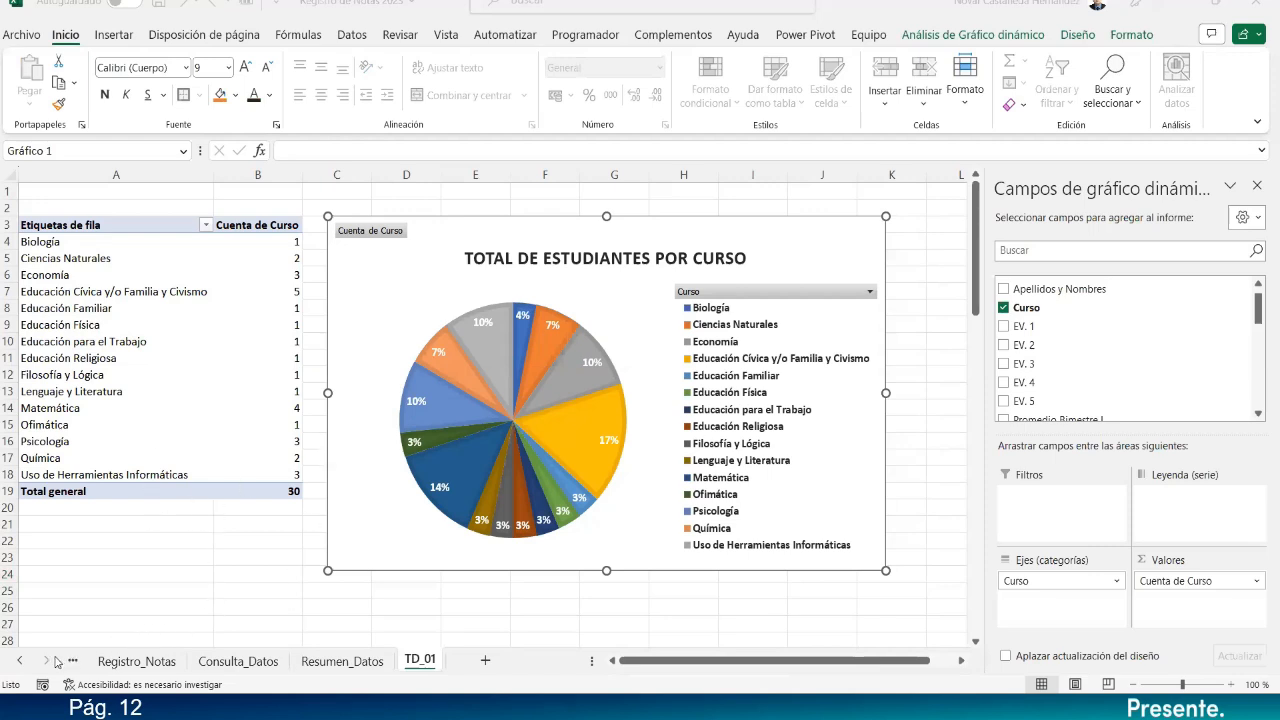
pyautogui.click(15, 662)
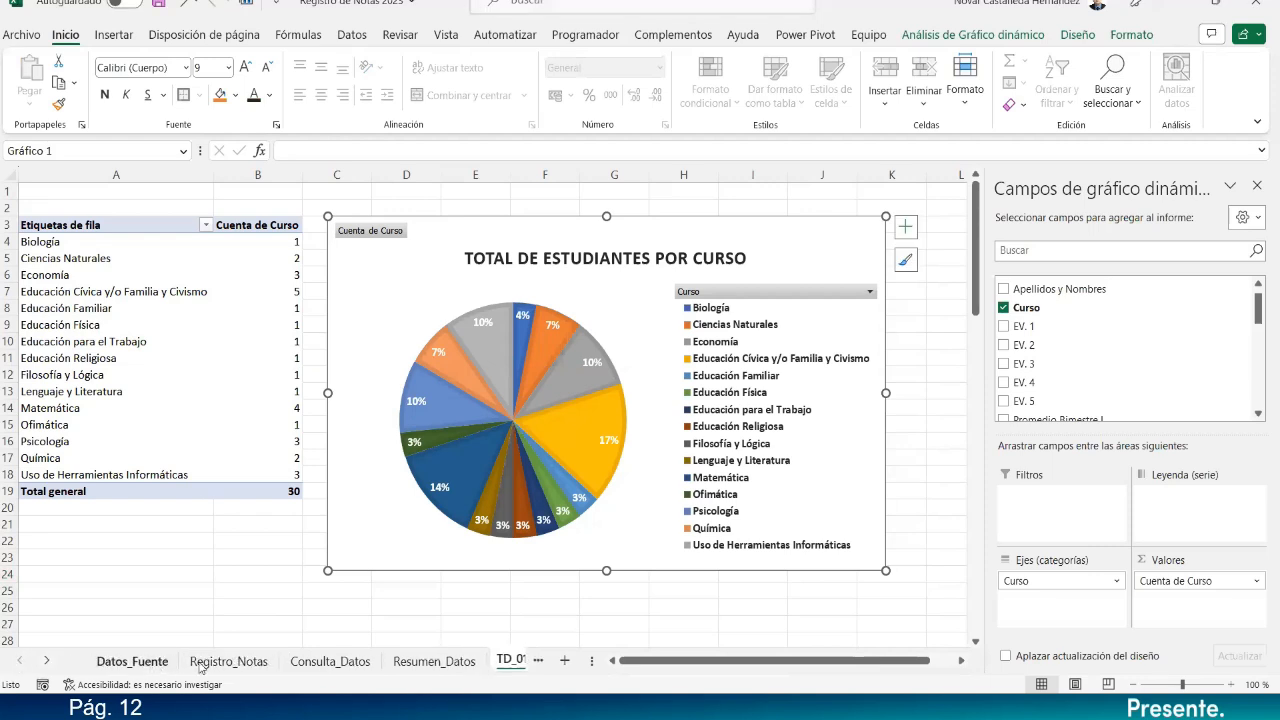
# From the Registro_Notas data, insert a PivotChart with its PivotTable on a new worksheet.
pyautogui.click(210, 665)
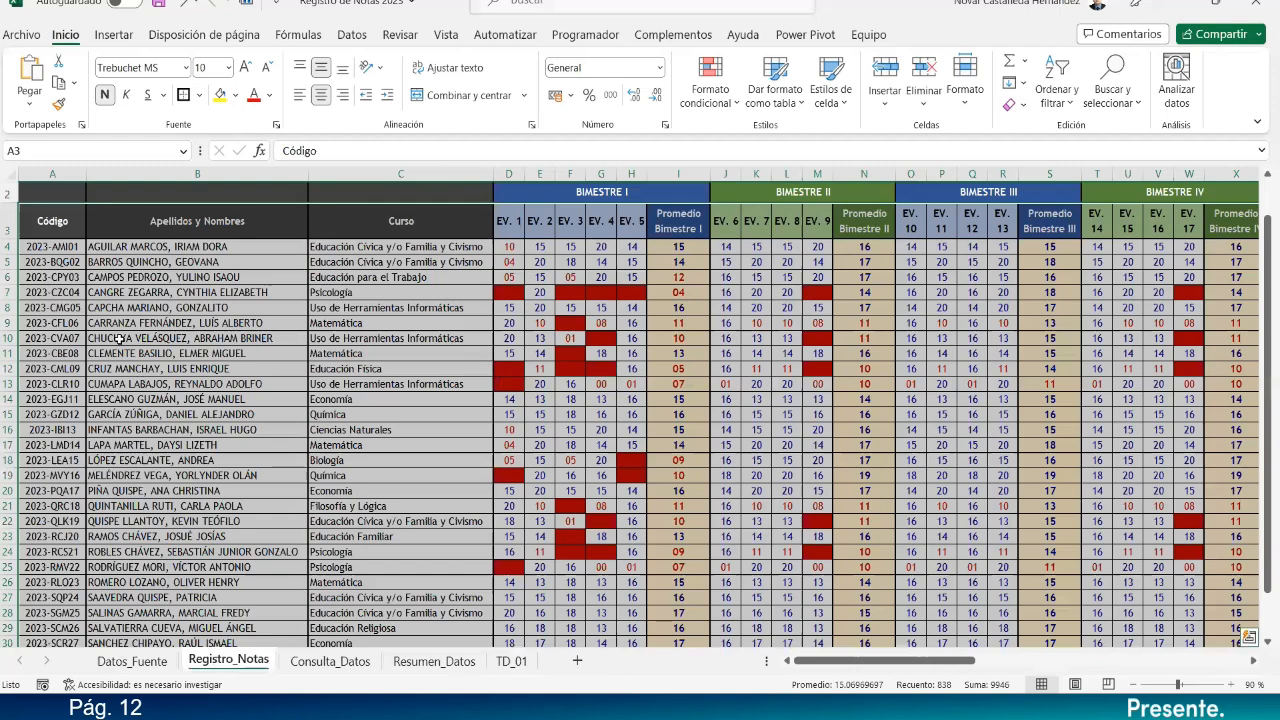
pyautogui.moveTo(855, 663); pyautogui.dragTo(780, 660)
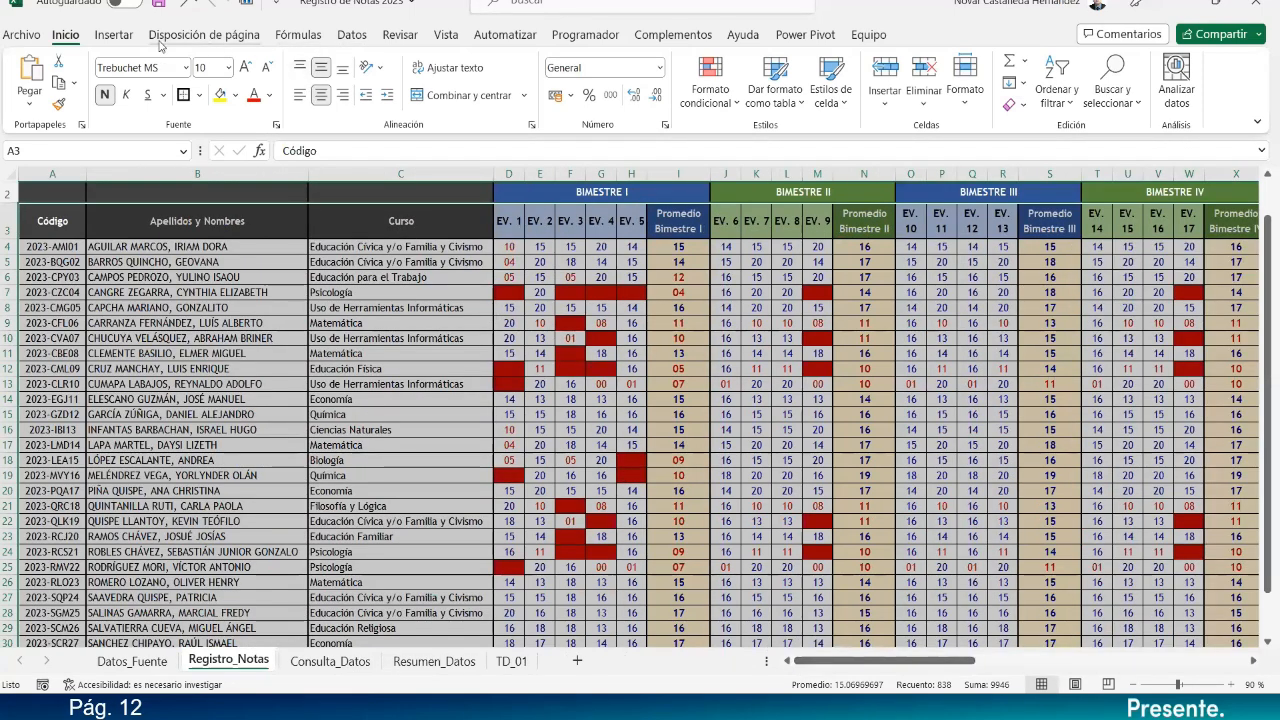
pyautogui.click(125, 38)
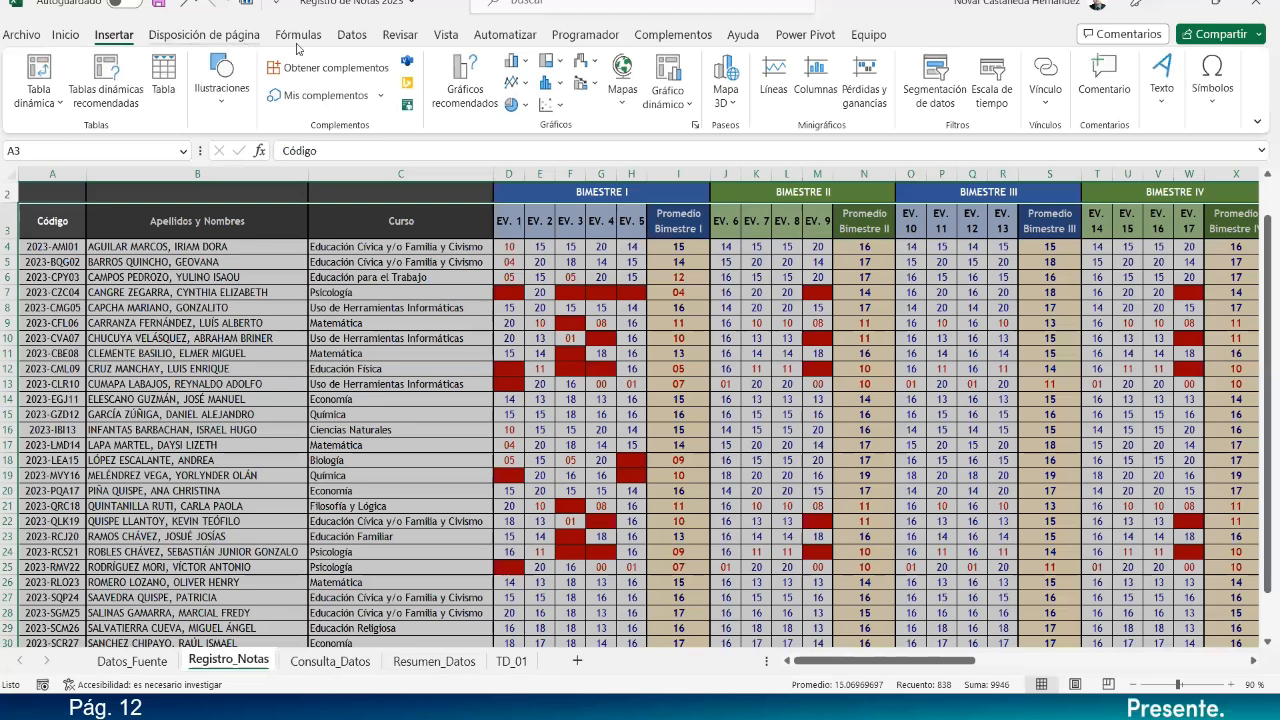
pyautogui.click(684, 106)
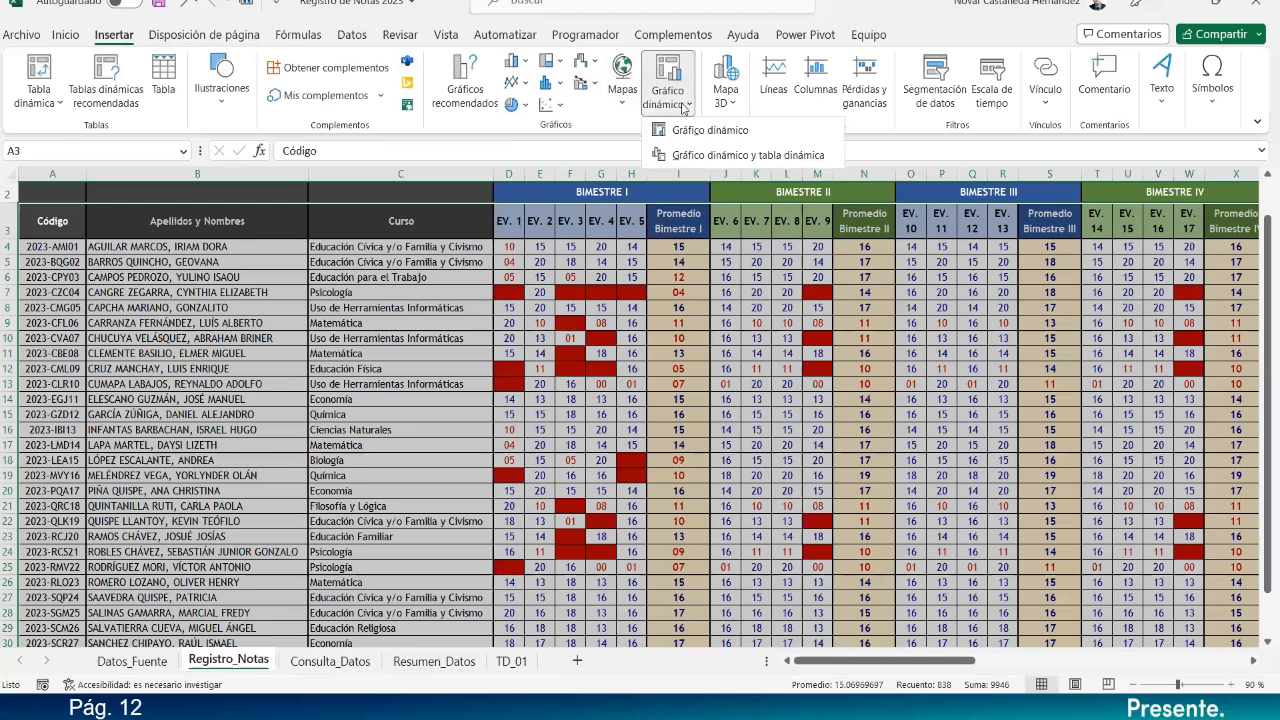
pyautogui.click(714, 157)
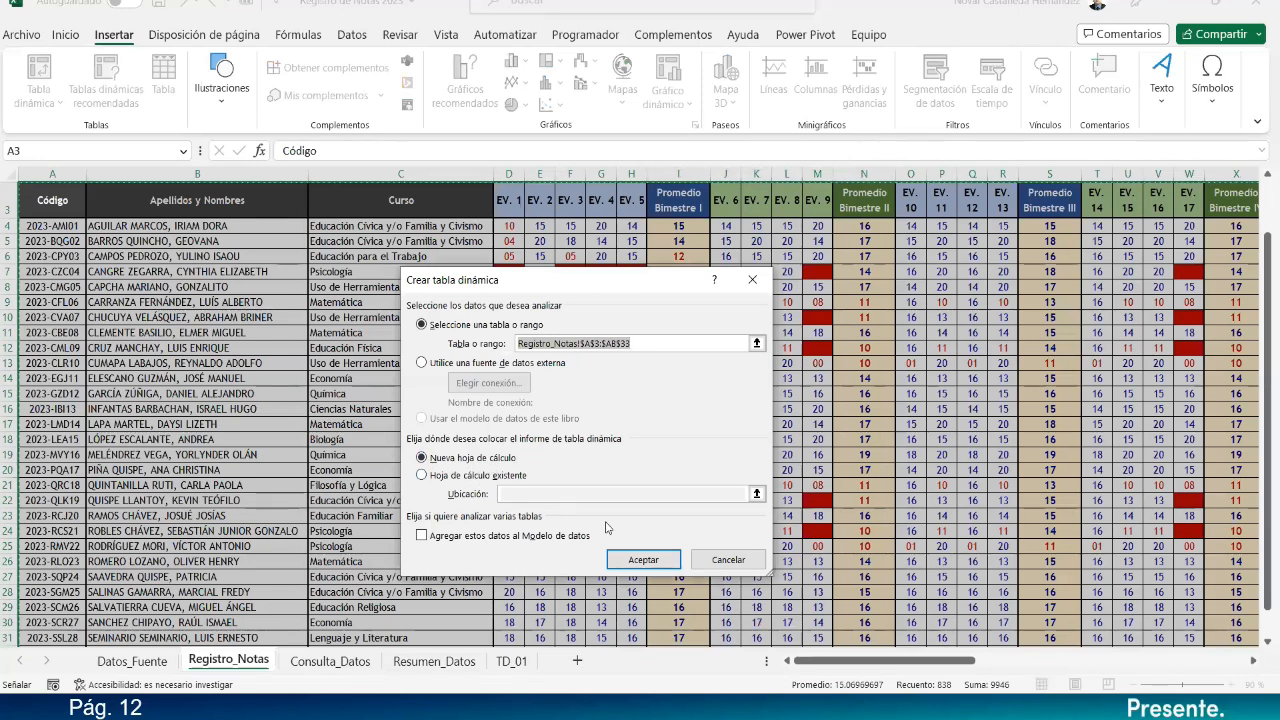
pyautogui.click(641, 559)
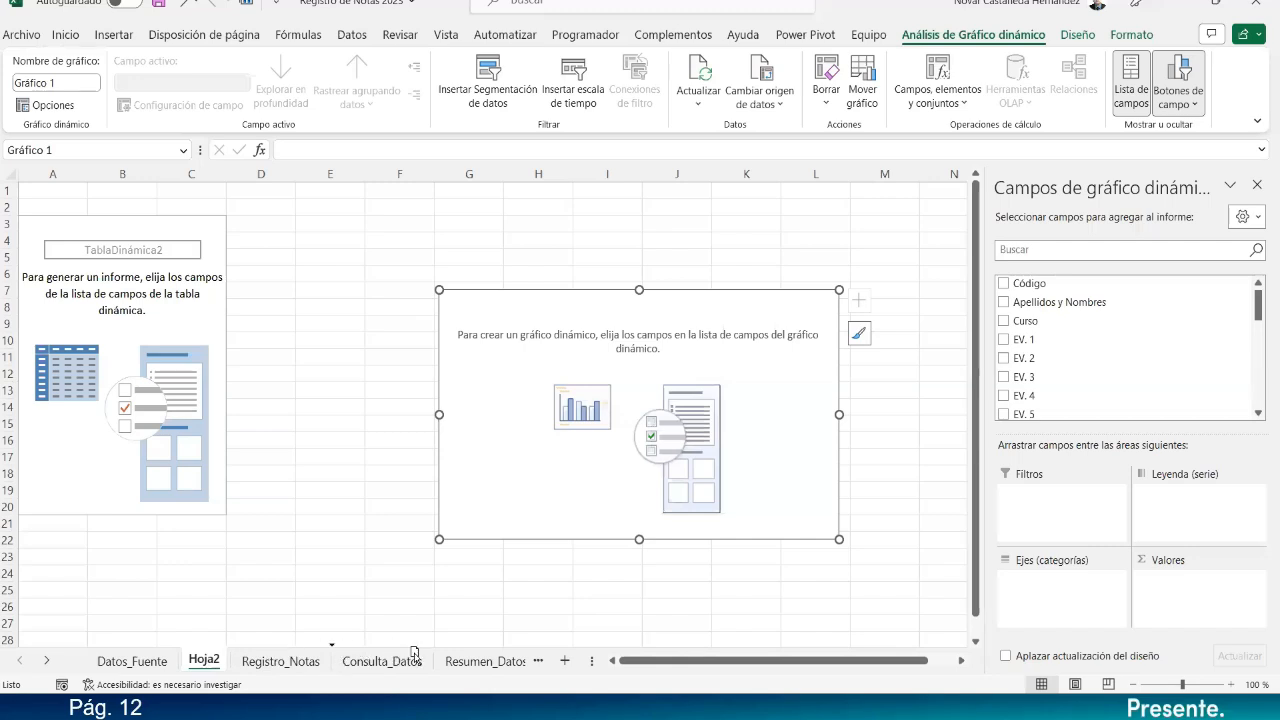
# Move the Hoja2 sheet after TD_01 and rename it TD_02.
pyautogui.click(537, 661)
pyautogui.moveTo(548, 666); pyautogui.dragTo(495, 676)
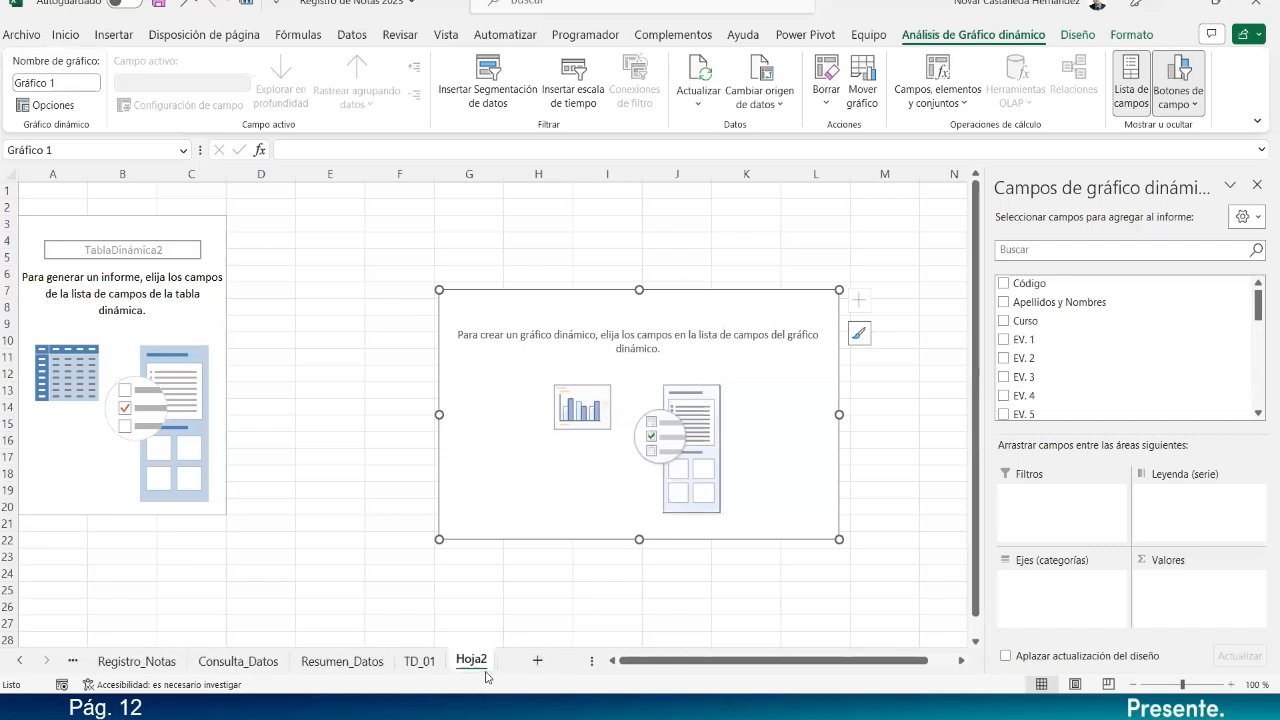
pyautogui.doubleClick(471, 661)
pyautogui.write('TD_02')
pyautogui.press('Return')
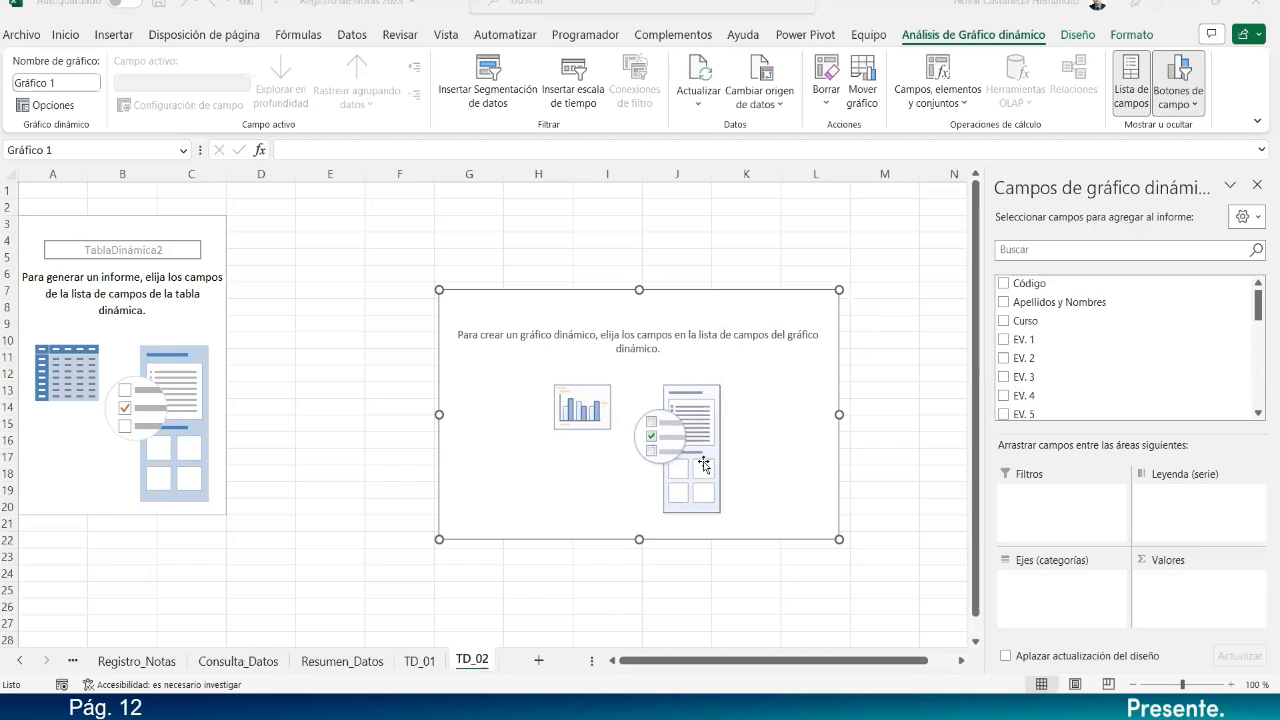
# Add Observación as the pivot's categories and as a count in Valores.
pyautogui.scroll(-4, 1115, 368)
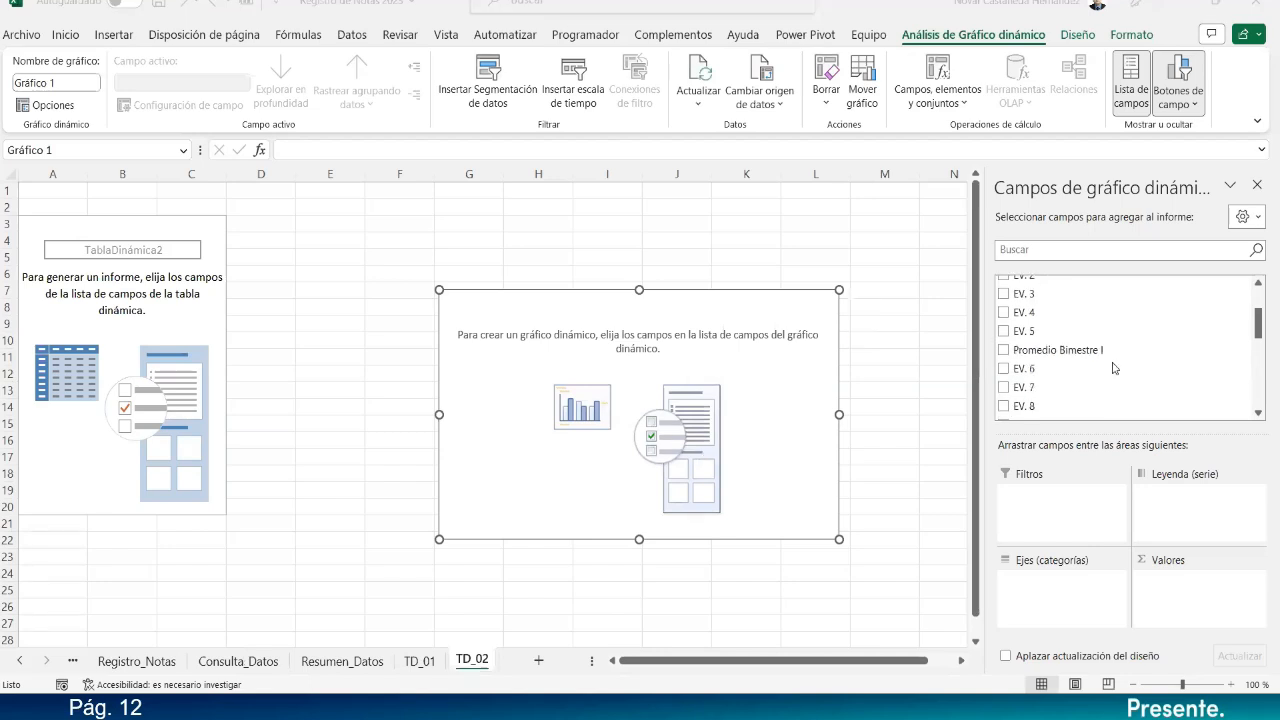
pyautogui.scroll(3, 1115, 368)
pyautogui.scroll(-2, 1115, 368)
pyautogui.scroll(-3, 1115, 368)
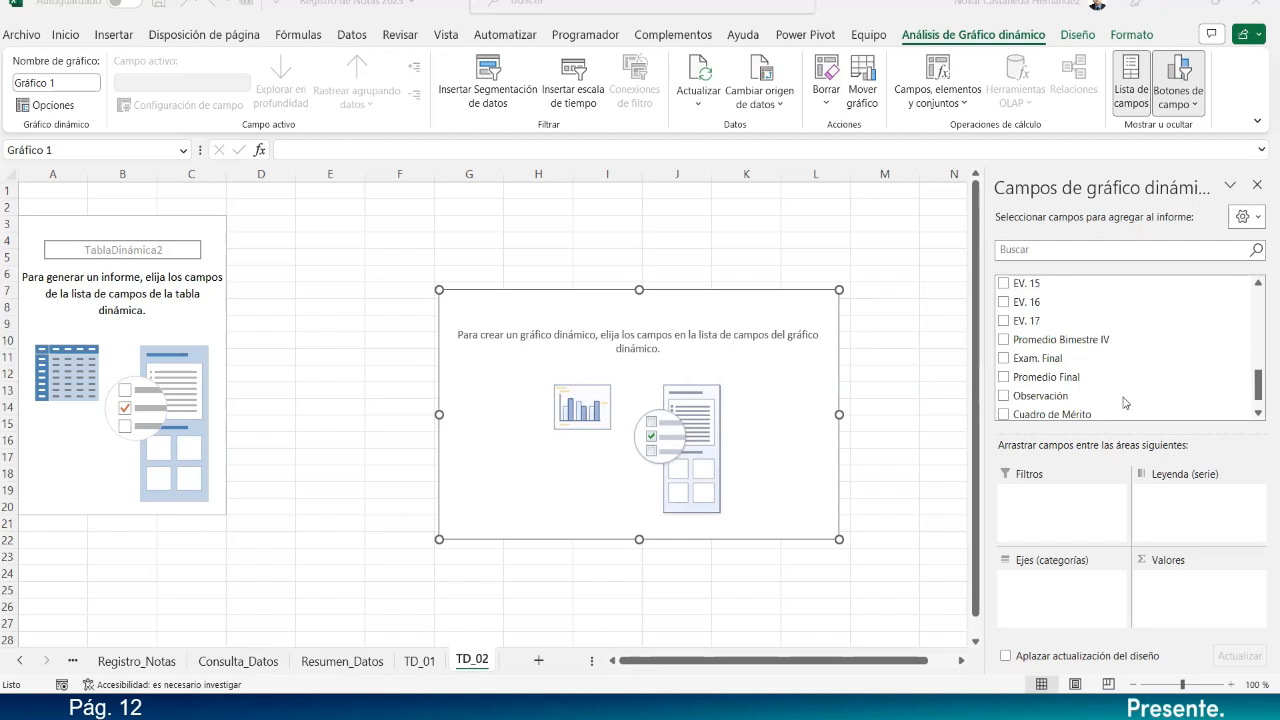
pyautogui.scroll(-1, 1125, 391)
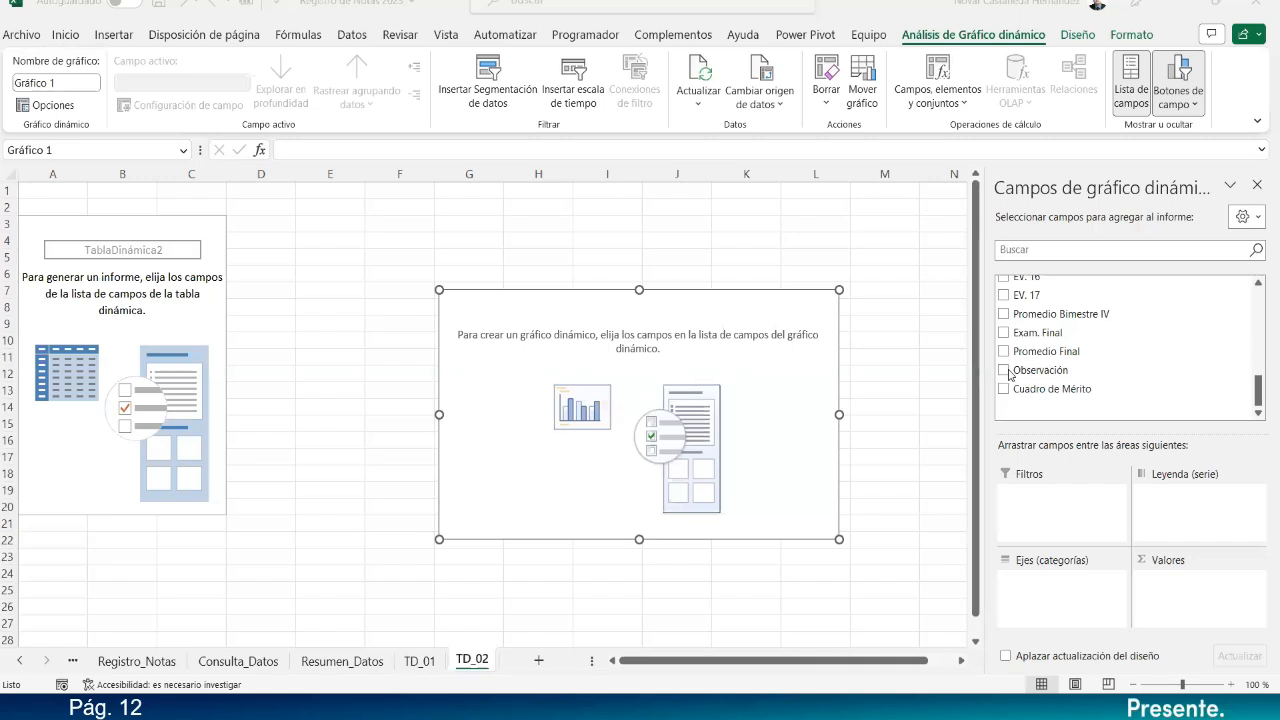
pyautogui.click(1004, 371)
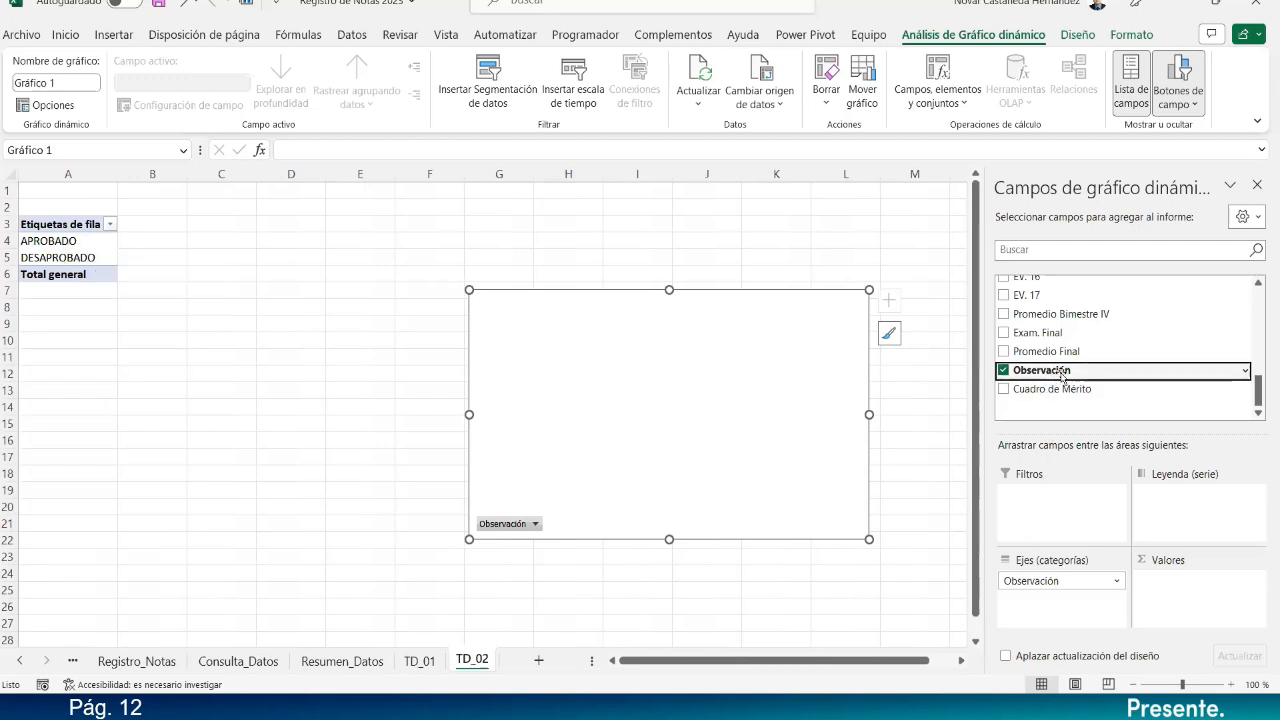
pyautogui.moveTo(1062, 375); pyautogui.dragTo(1198, 592)
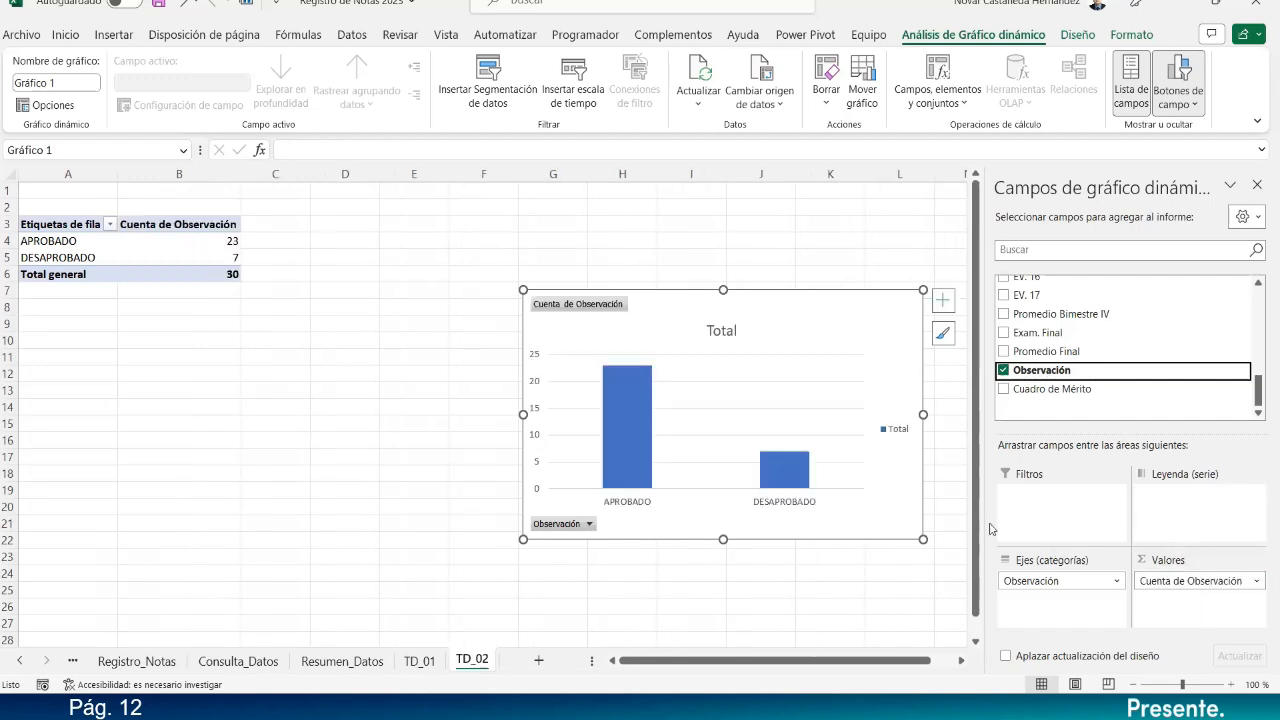
# Move the PivotChart next to the pivot table on TD_02.
pyautogui.moveTo(571, 291); pyautogui.dragTo(315, 213)
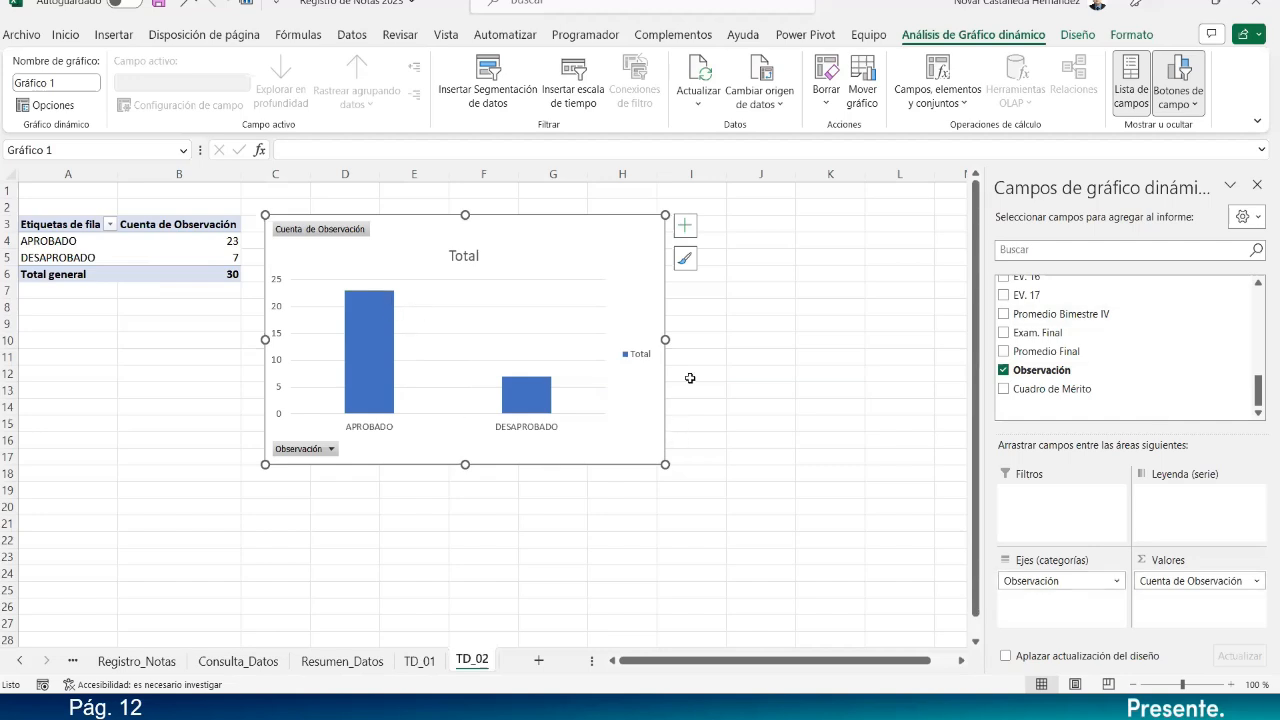
pyautogui.hotkey('alt', 'Tab')
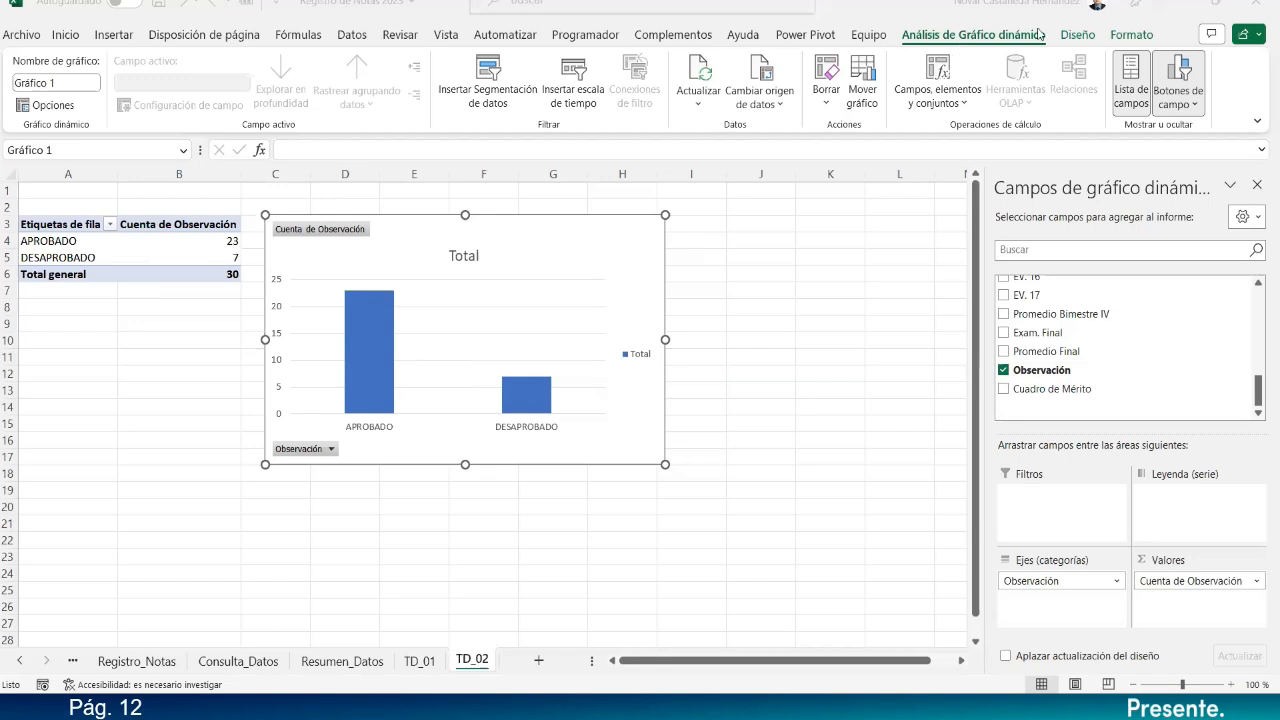
pyautogui.click(1085, 37)
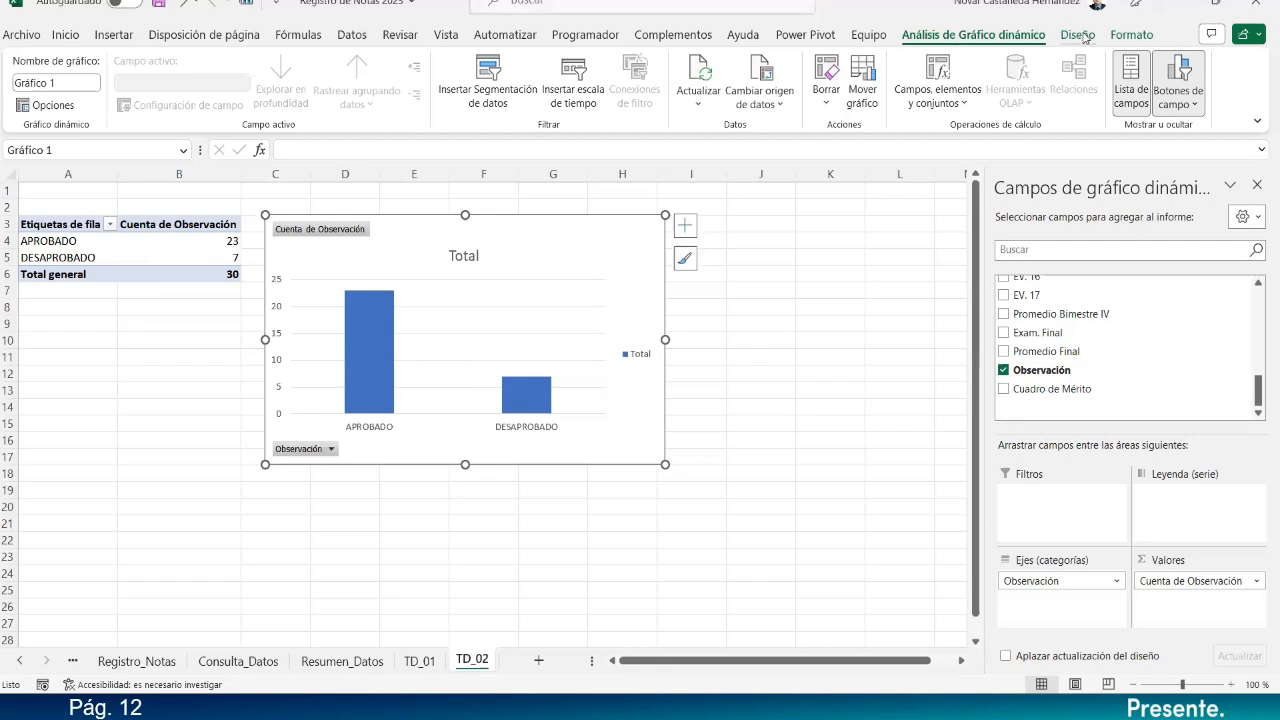
pyautogui.click(1085, 37)
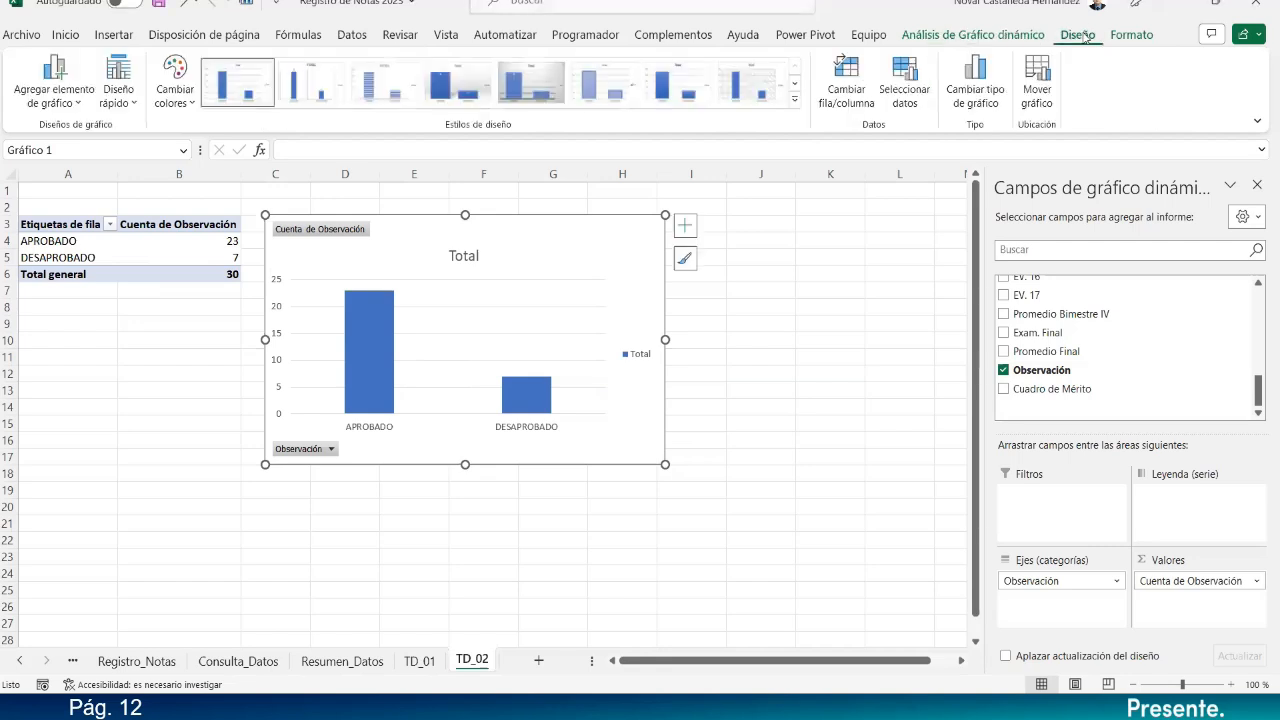
# Apply chart style 4 with data labels to the PivotChart.
pyautogui.click(795, 100)
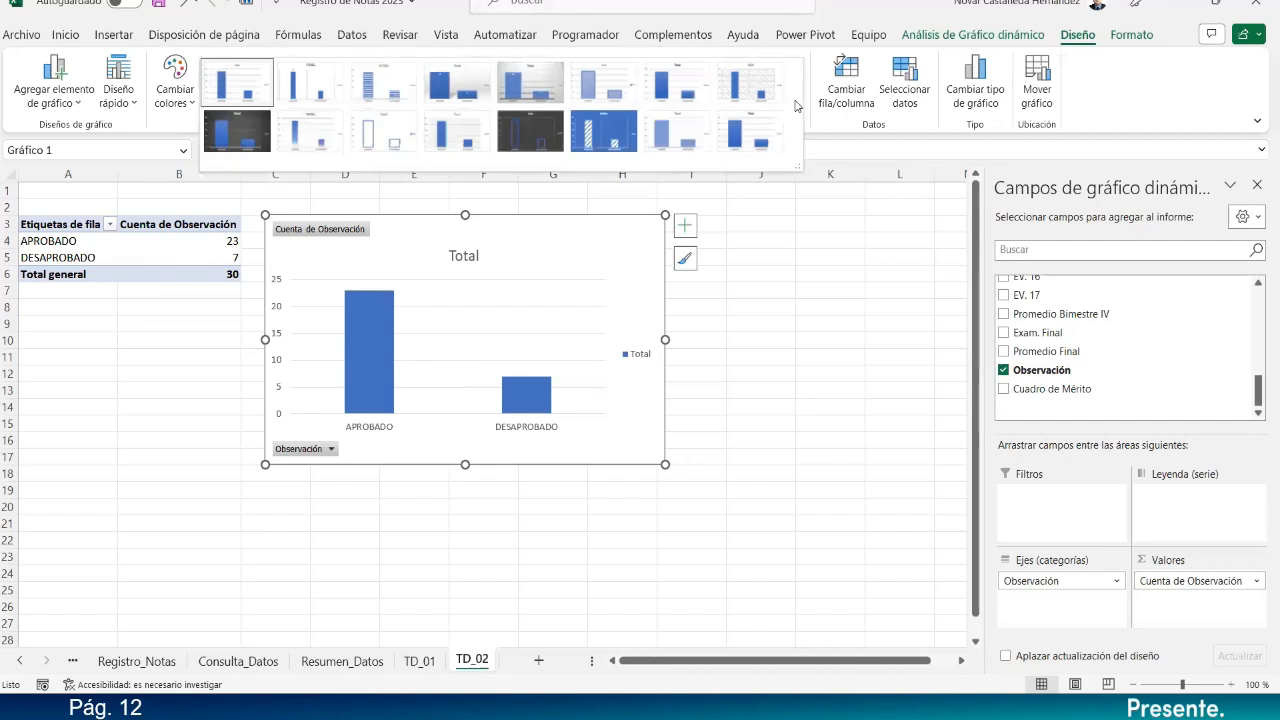
pyautogui.click(479, 88)
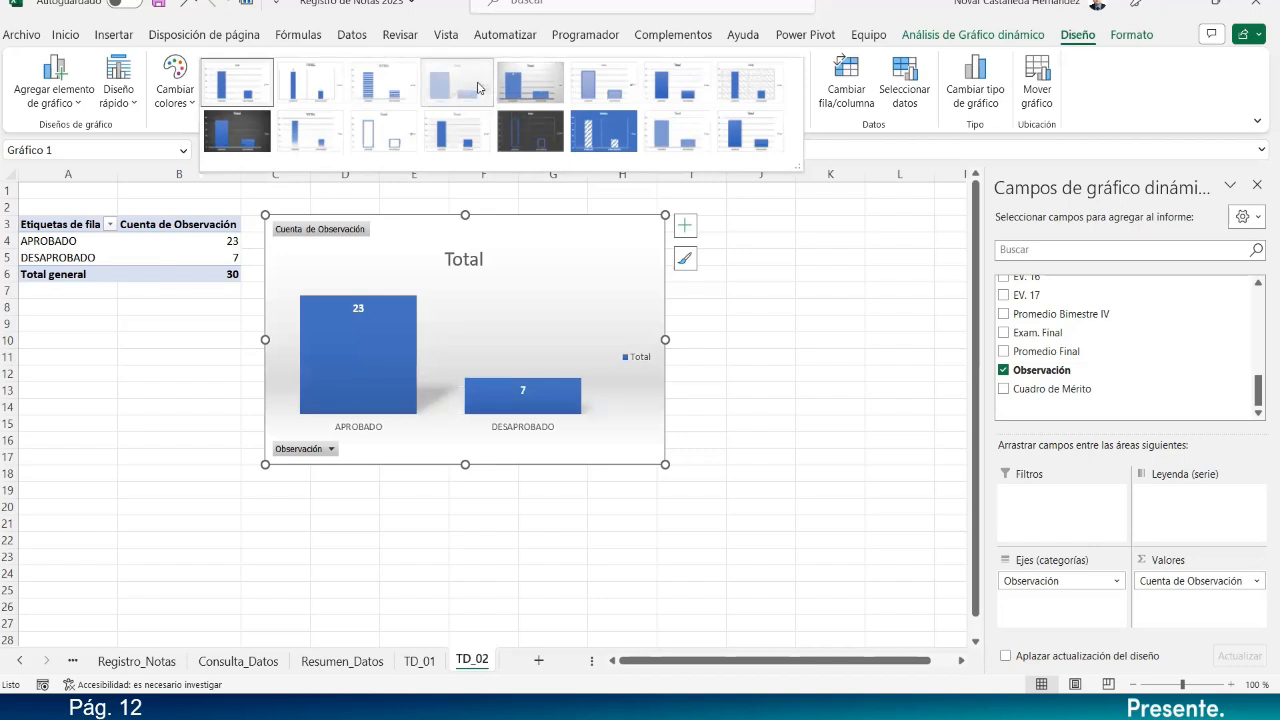
pyautogui.click(178, 100)
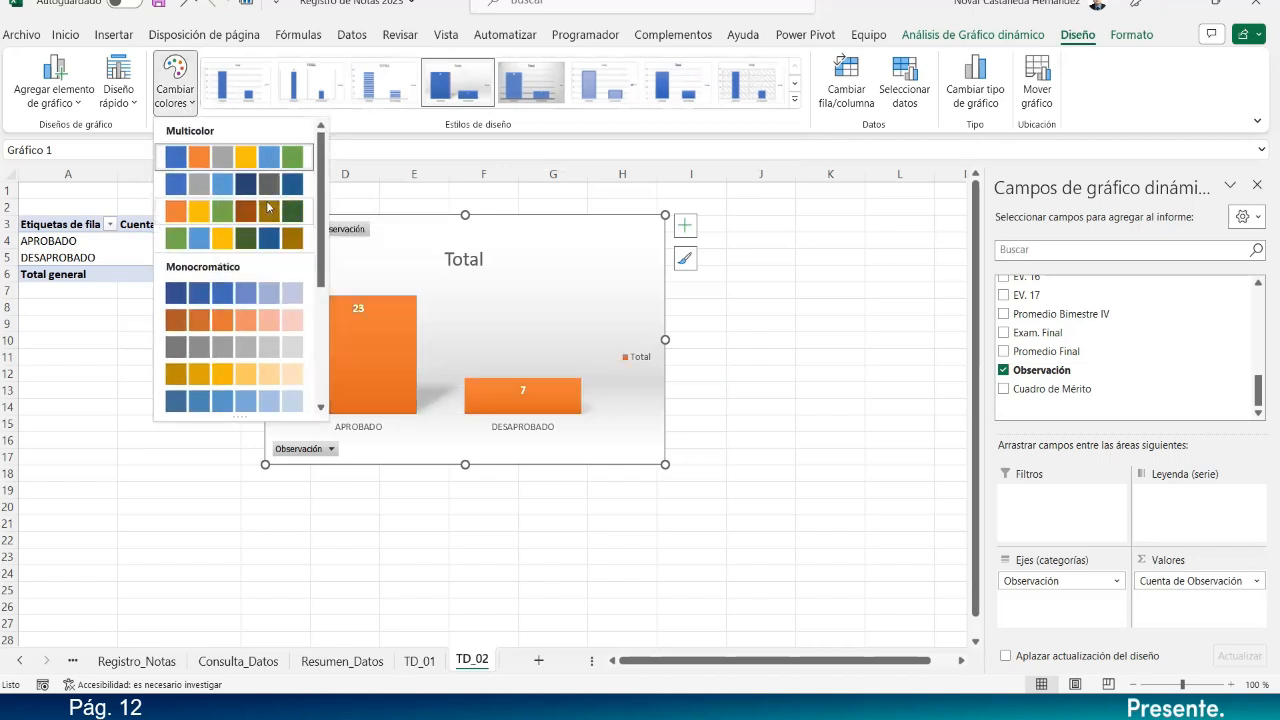
pyautogui.click(531, 416)
# Fill the DESAPROBADO bar with dark red.
pyautogui.click(542, 409)
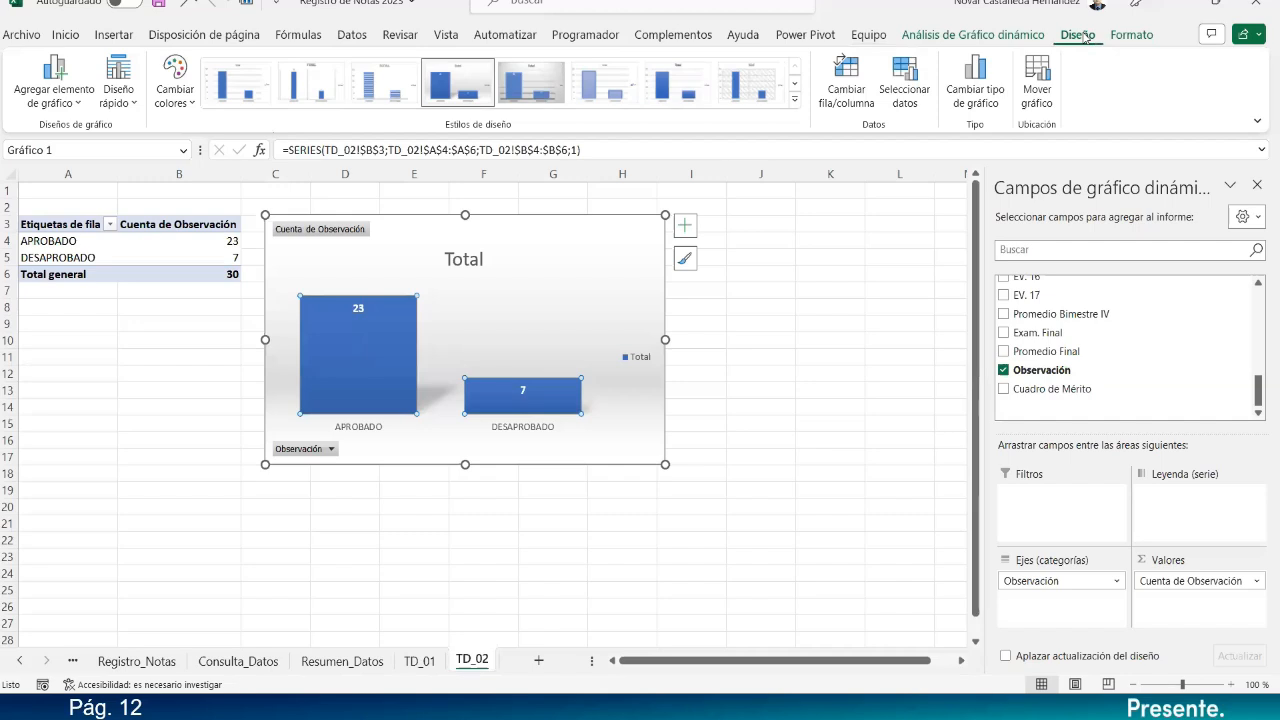
pyautogui.click(1131, 35)
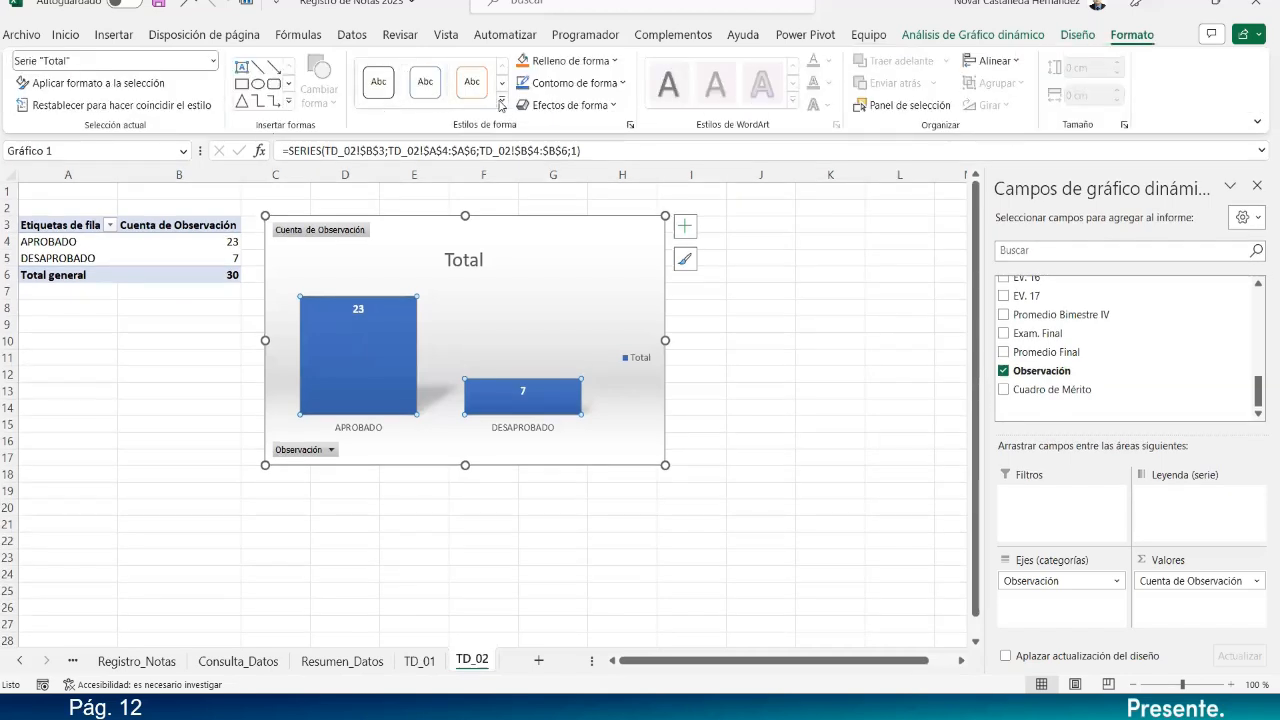
pyautogui.click(502, 105)
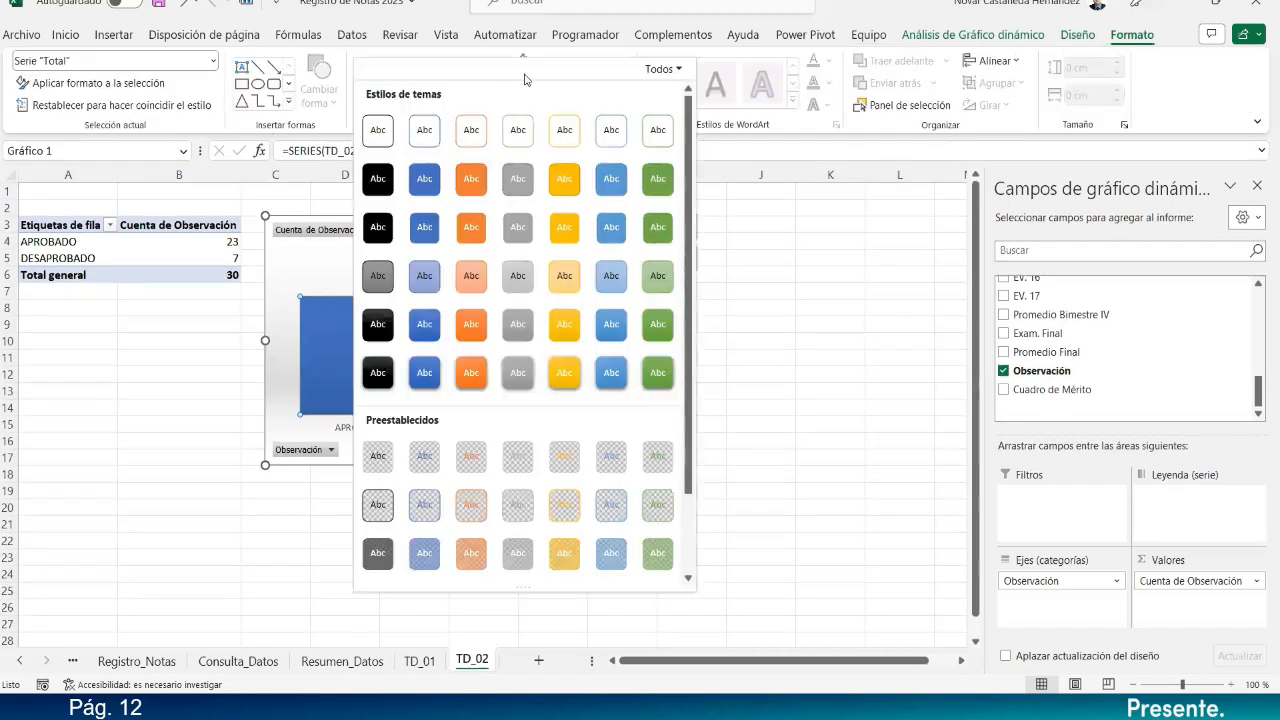
pyautogui.click(726, 208)
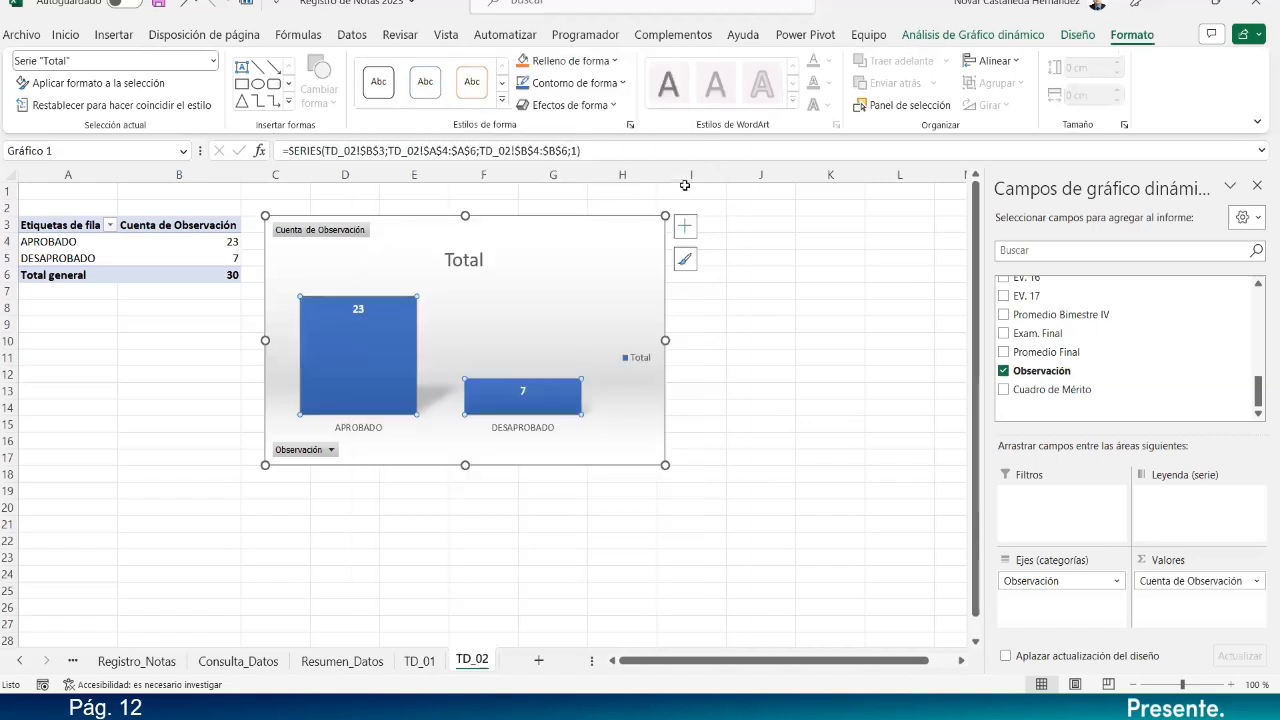
pyautogui.click(575, 62)
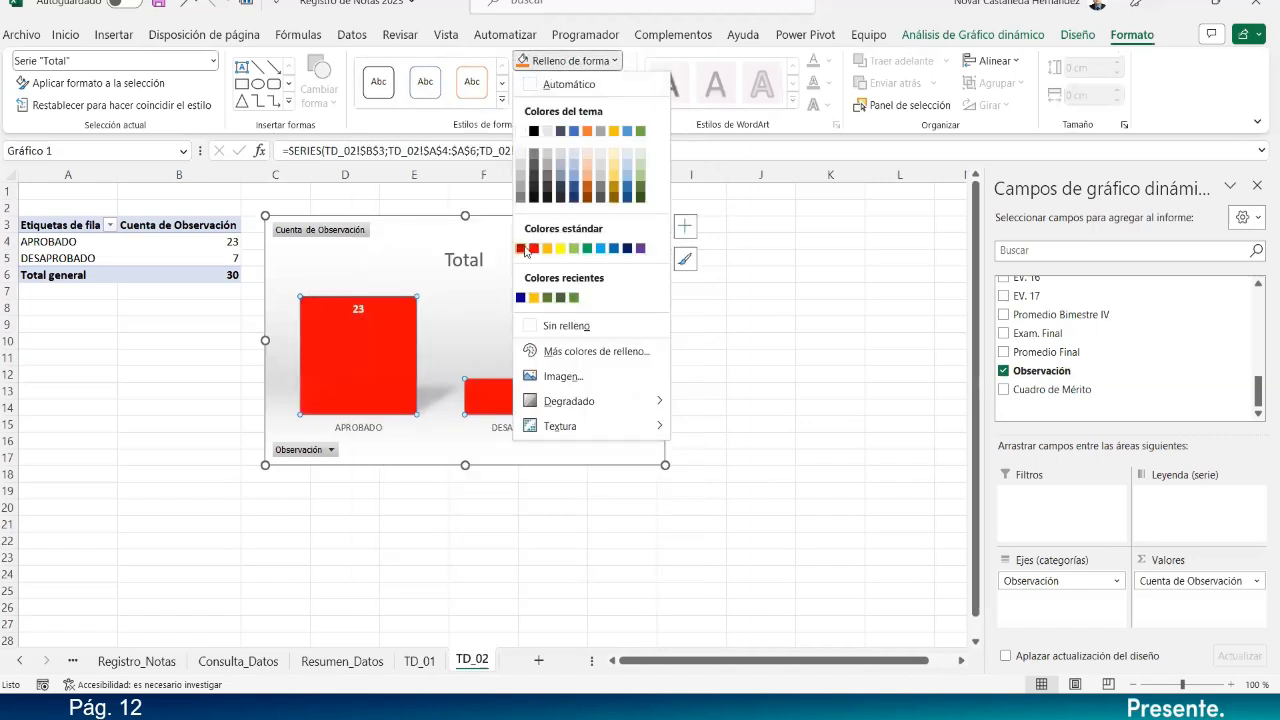
pyautogui.click(489, 362)
pyautogui.click(496, 385)
pyautogui.click(496, 382)
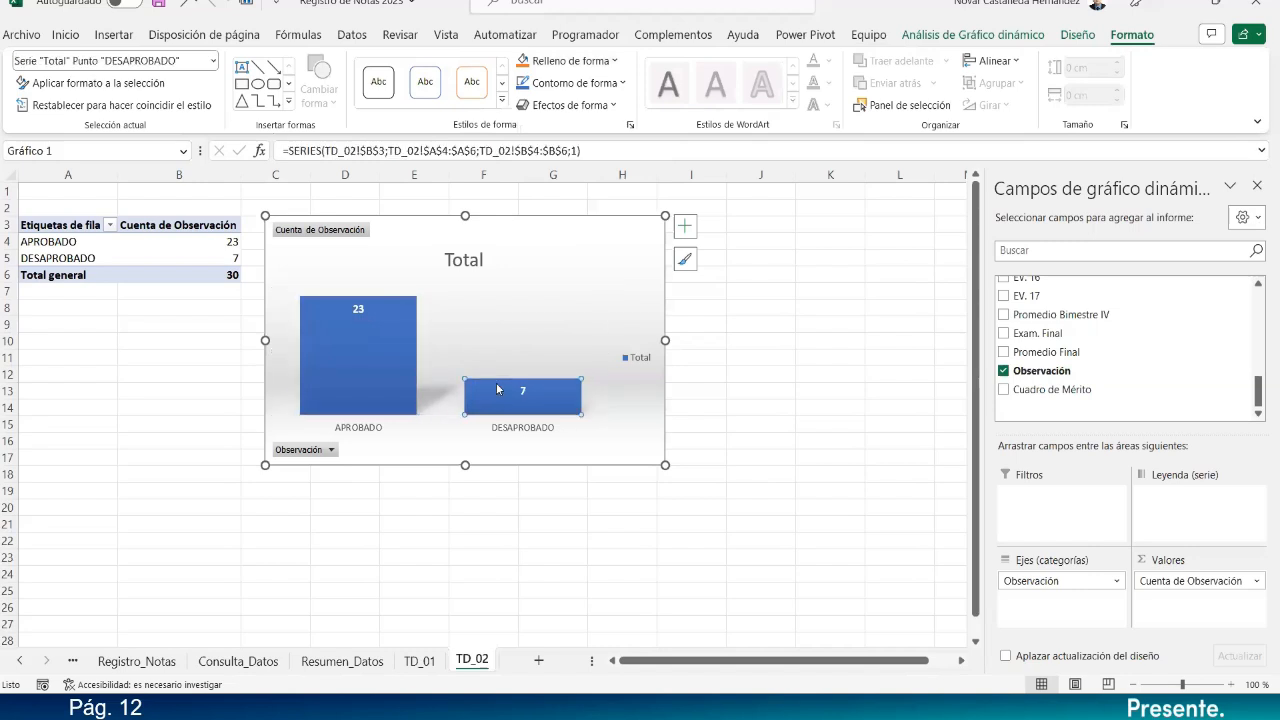
pyautogui.click(540, 62)
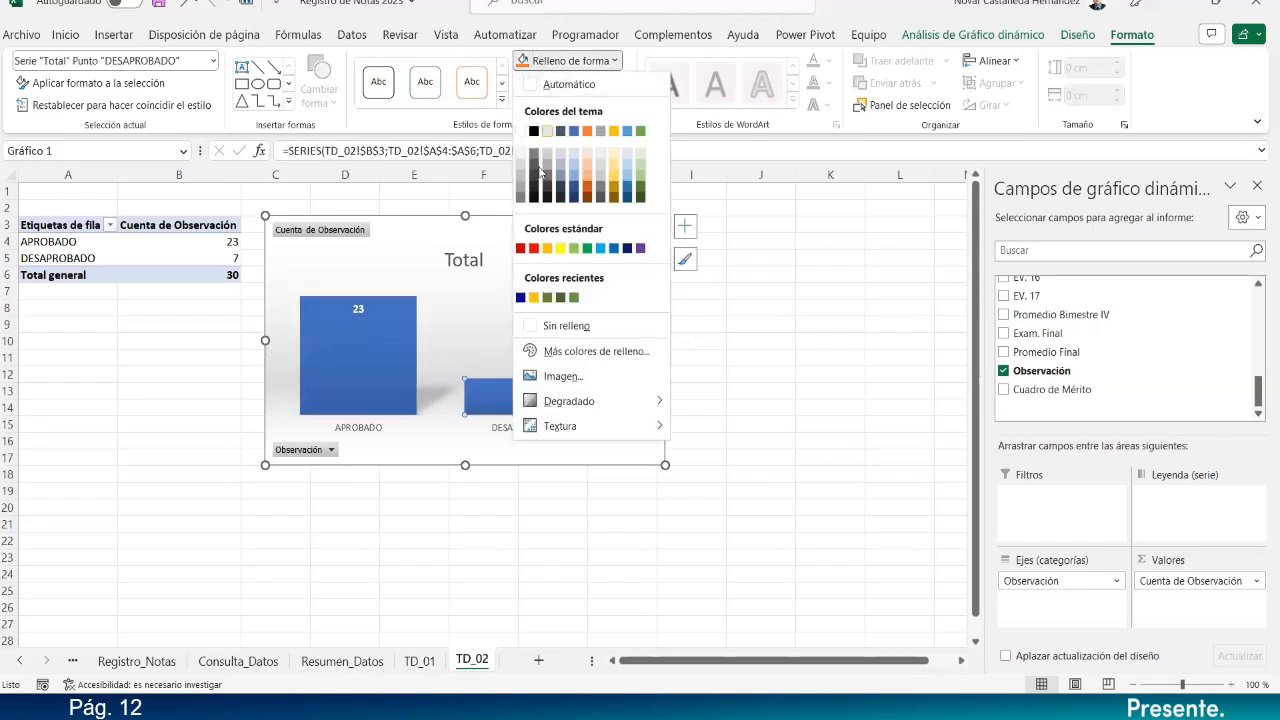
pyautogui.click(520, 249)
# Make the category axis labels bold at size 11.
pyautogui.click(560, 460)
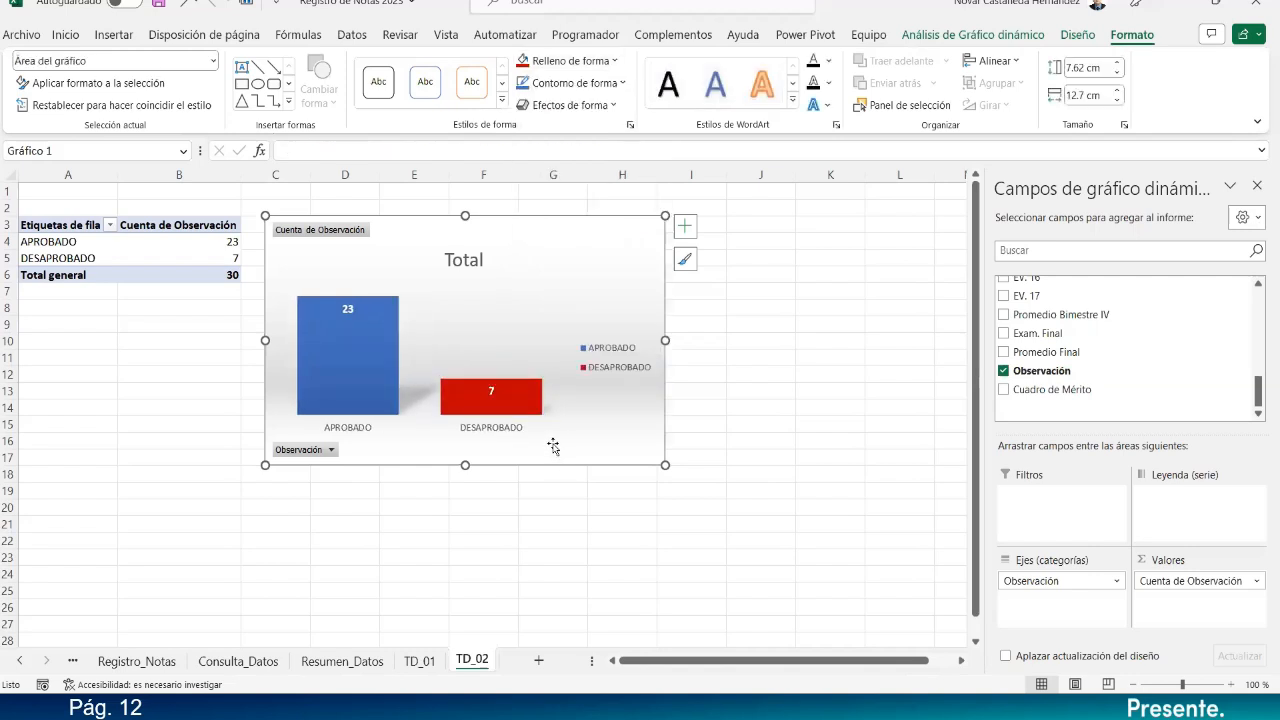
pyautogui.click(525, 427)
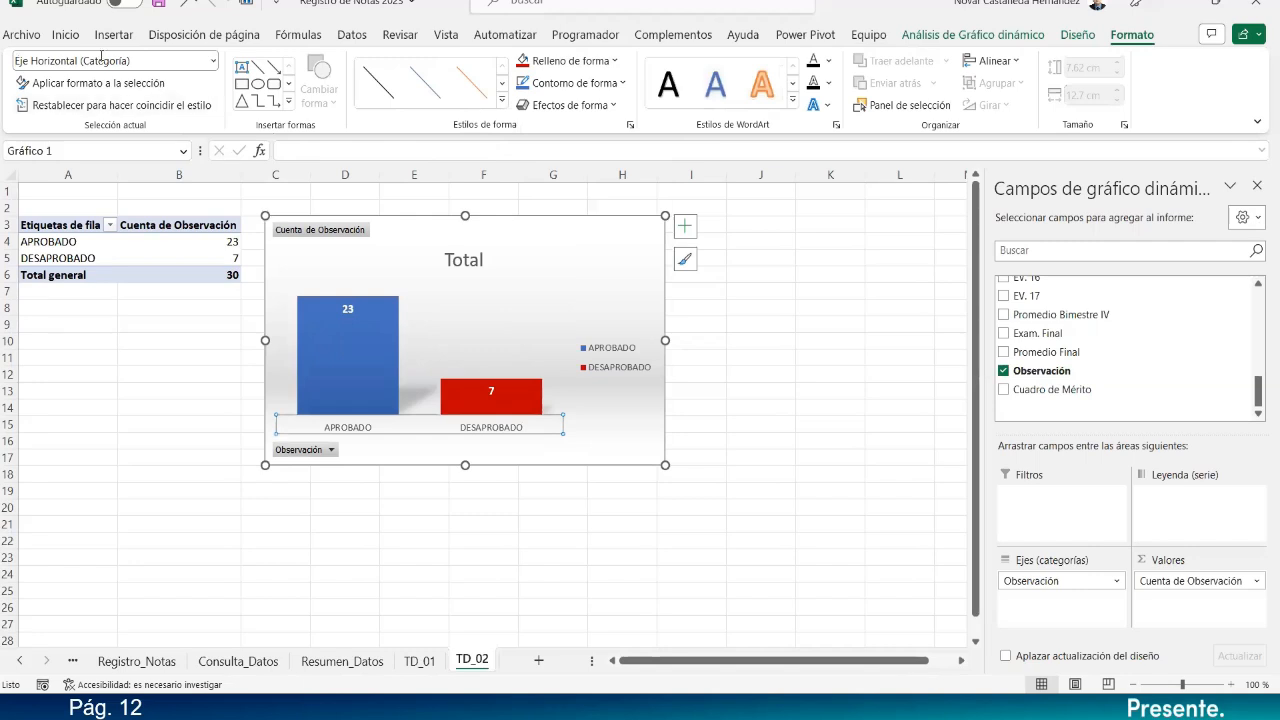
pyautogui.click(66, 34)
pyautogui.click(105, 95)
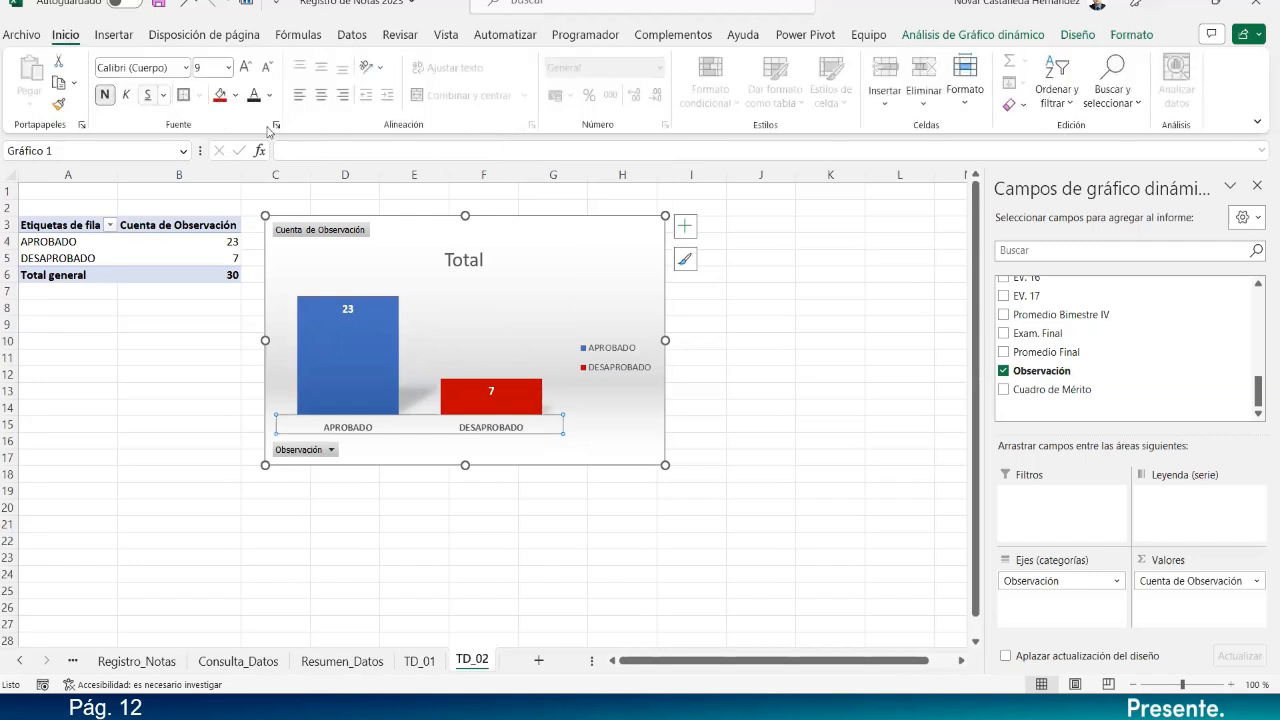
pyautogui.click(245, 69)
pyautogui.click(245, 69)
pyautogui.click(245, 69)
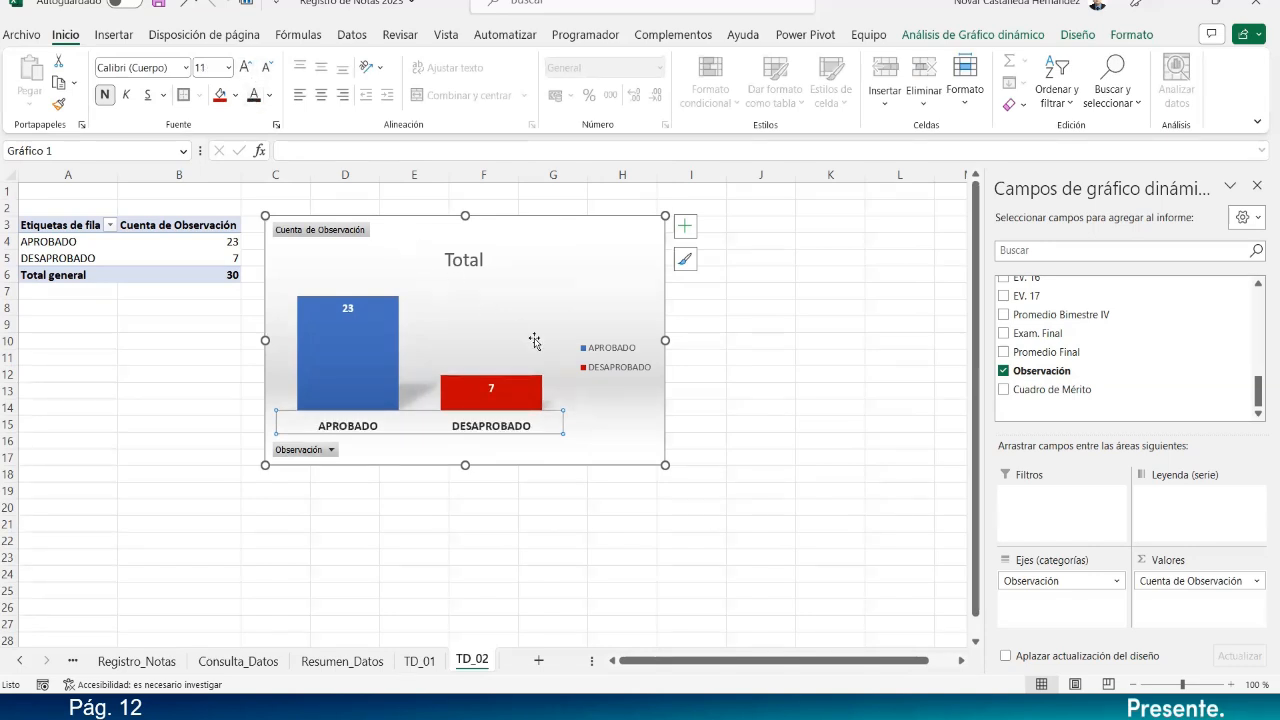
# Enlarge the chart legend text to size 10.
pyautogui.click(610, 348)
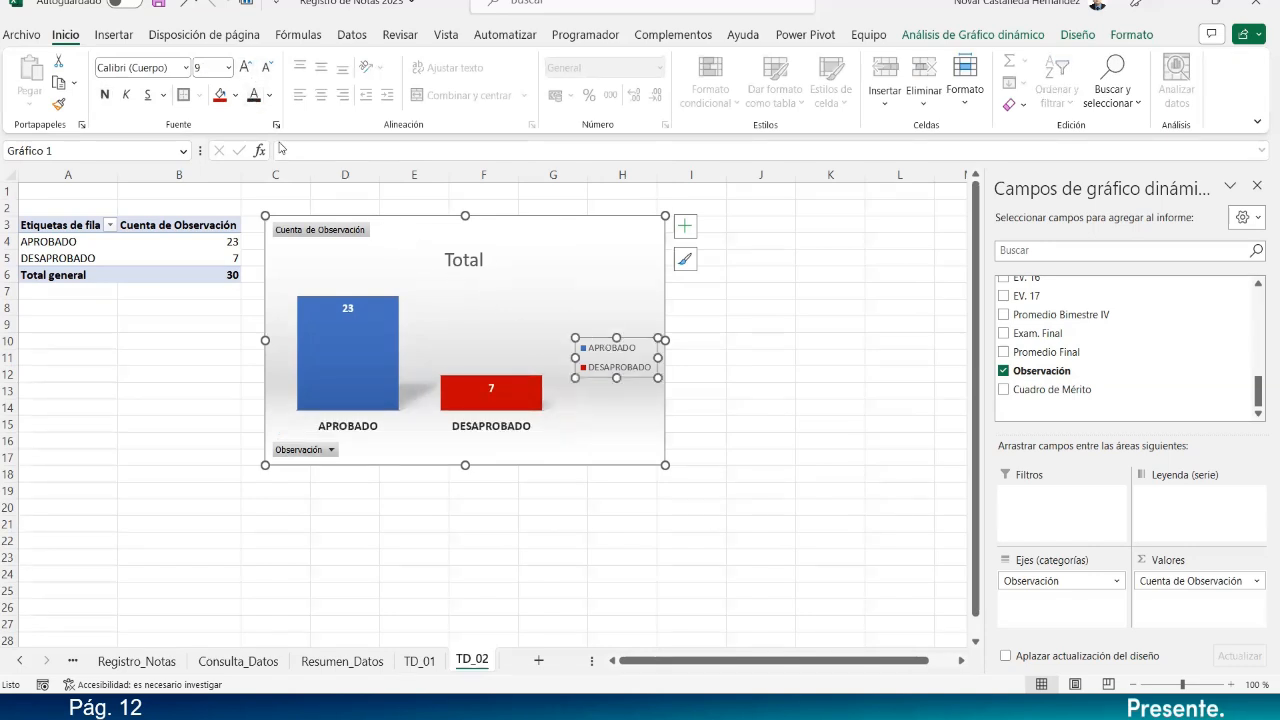
pyautogui.click(245, 69)
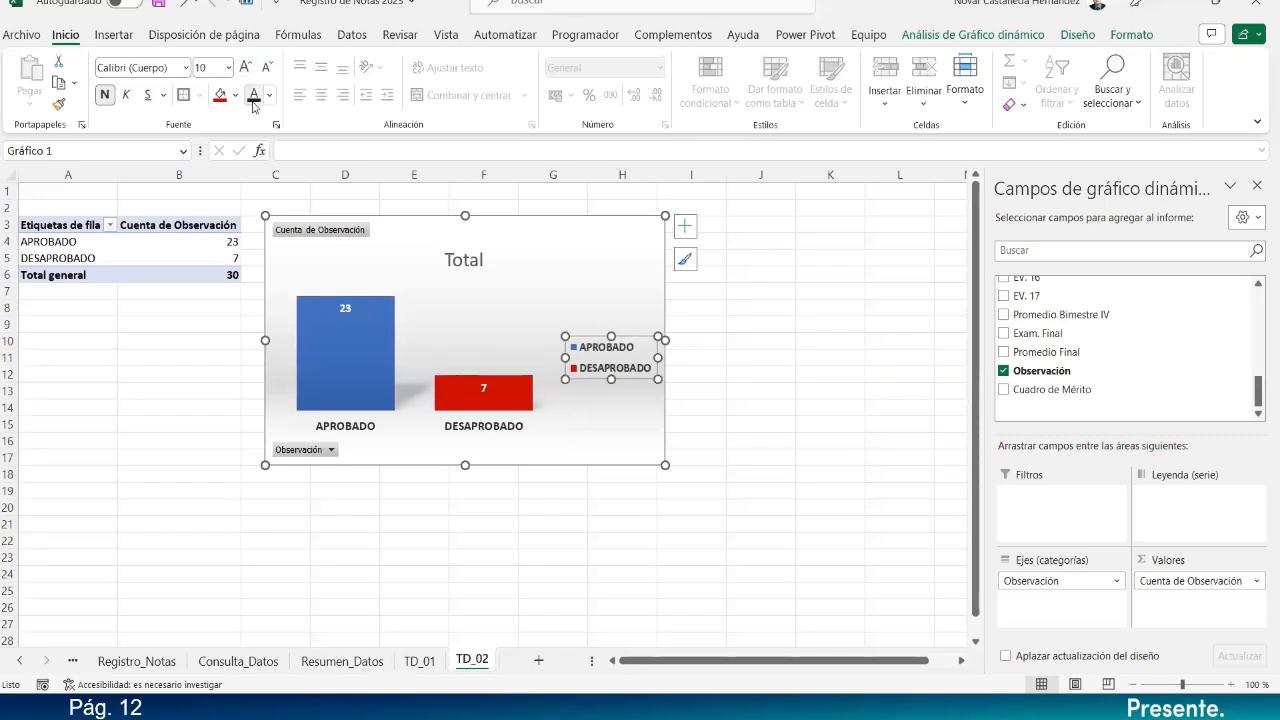
pyautogui.click(459, 263)
pyautogui.click(469, 263)
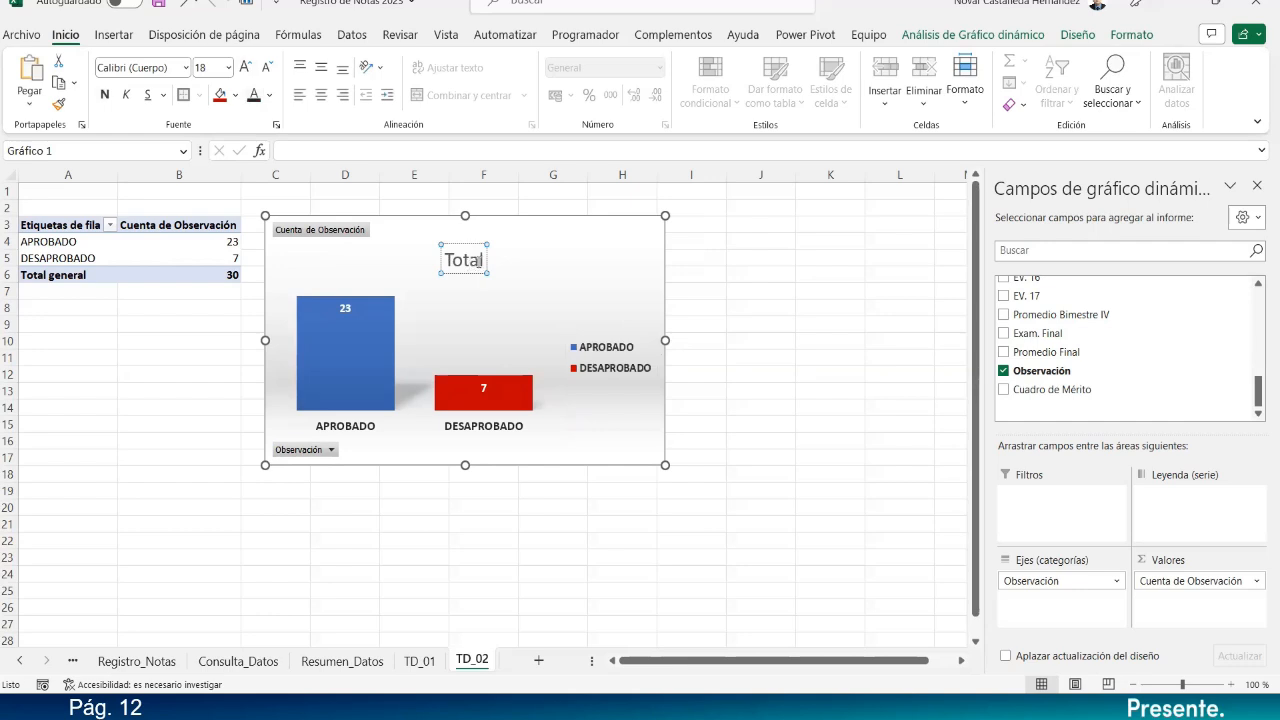
# Retitle the chart 'TOTAL DE ESTUDIANTES POR SITUACIÓN ACADÉMICA' in bold 14-point text.
pyautogui.doubleClick(479, 261)
pyautogui.write('TO')
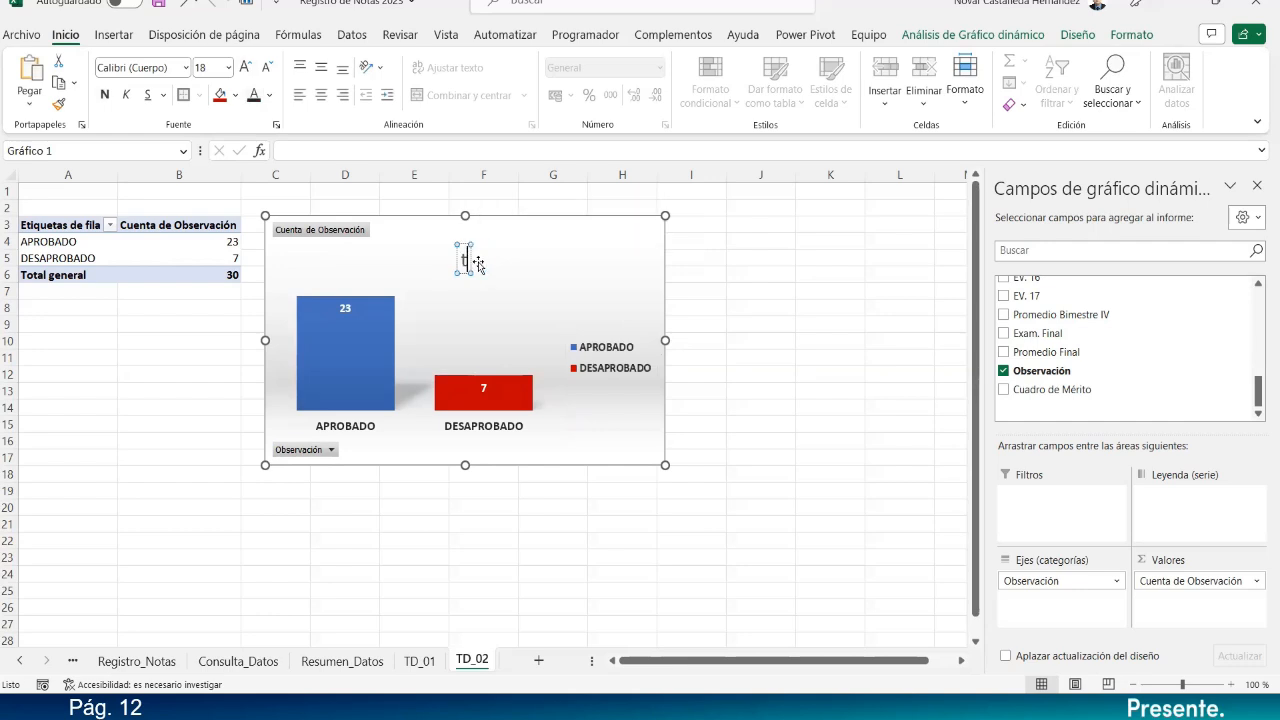
pyautogui.write('TA')
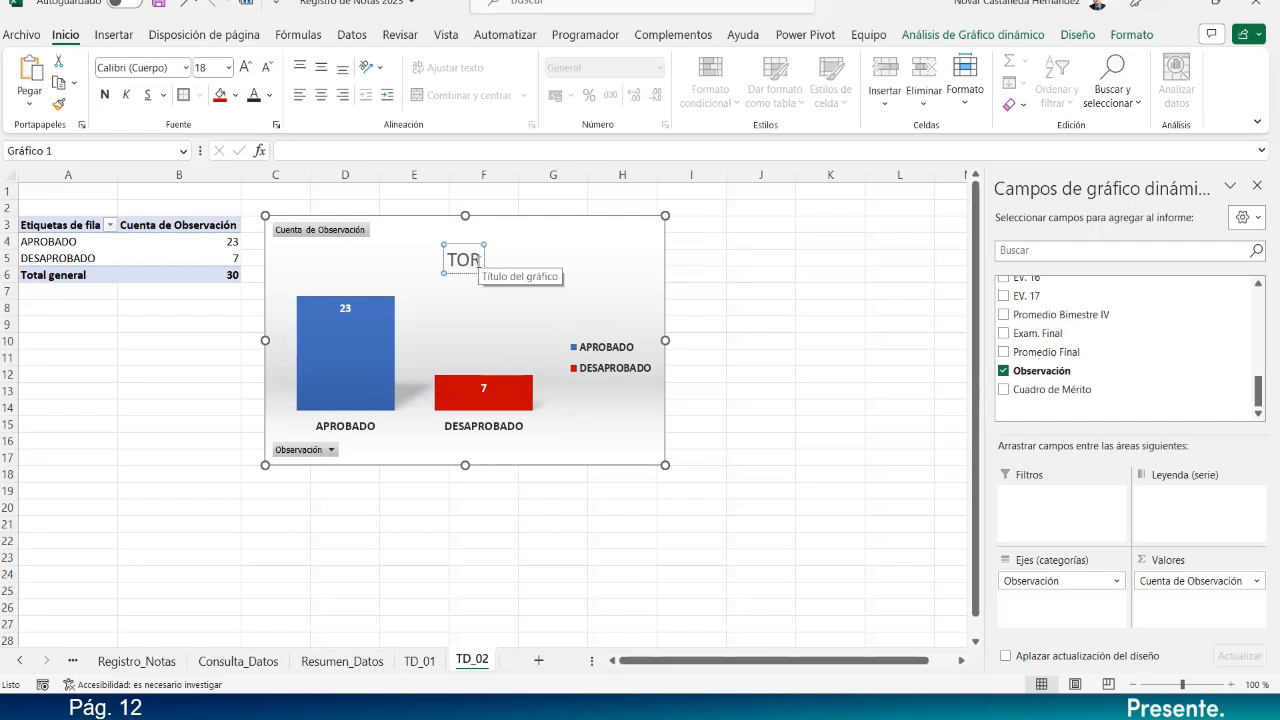
pyautogui.write('L DE')
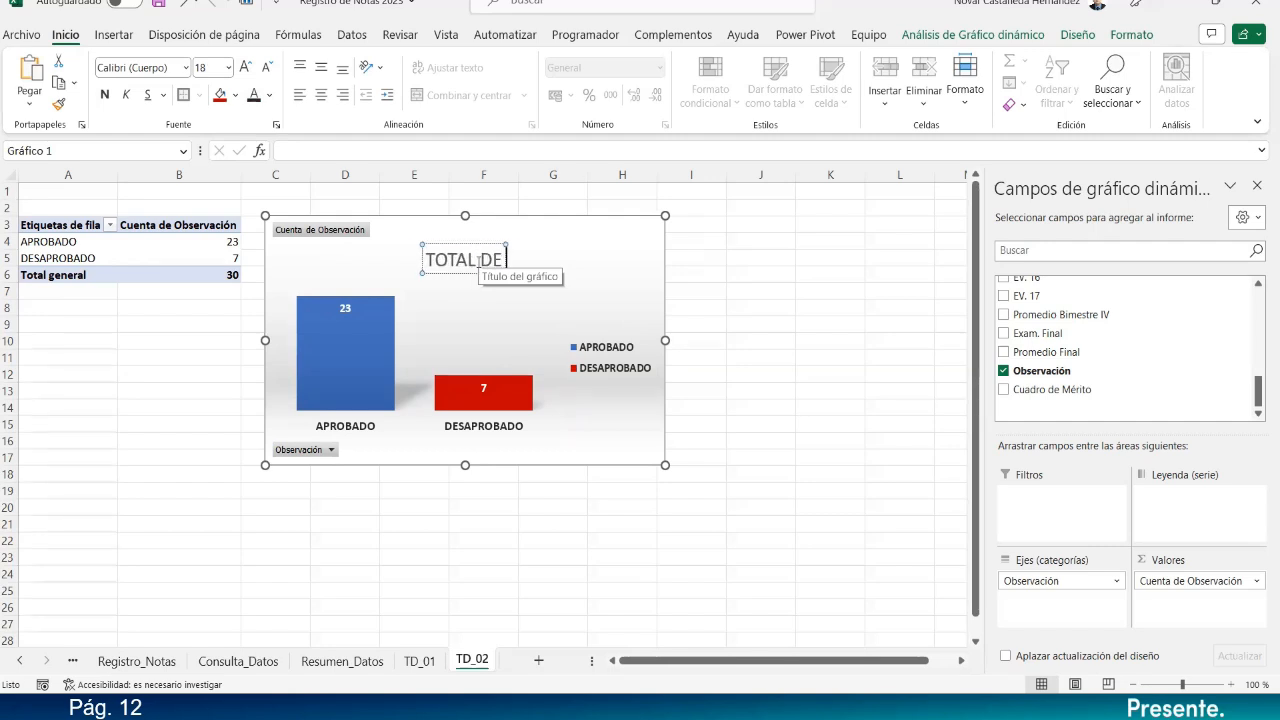
pyautogui.write(' ESTUDIANTES')
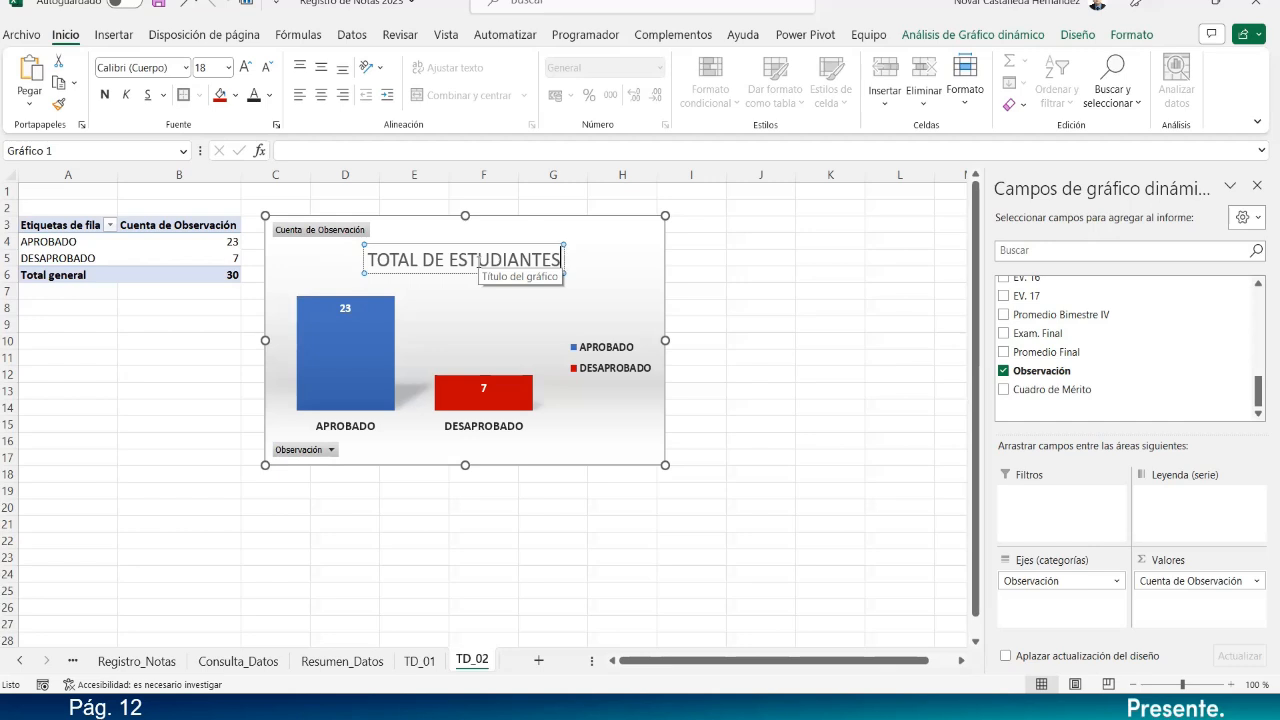
pyautogui.write('POR')
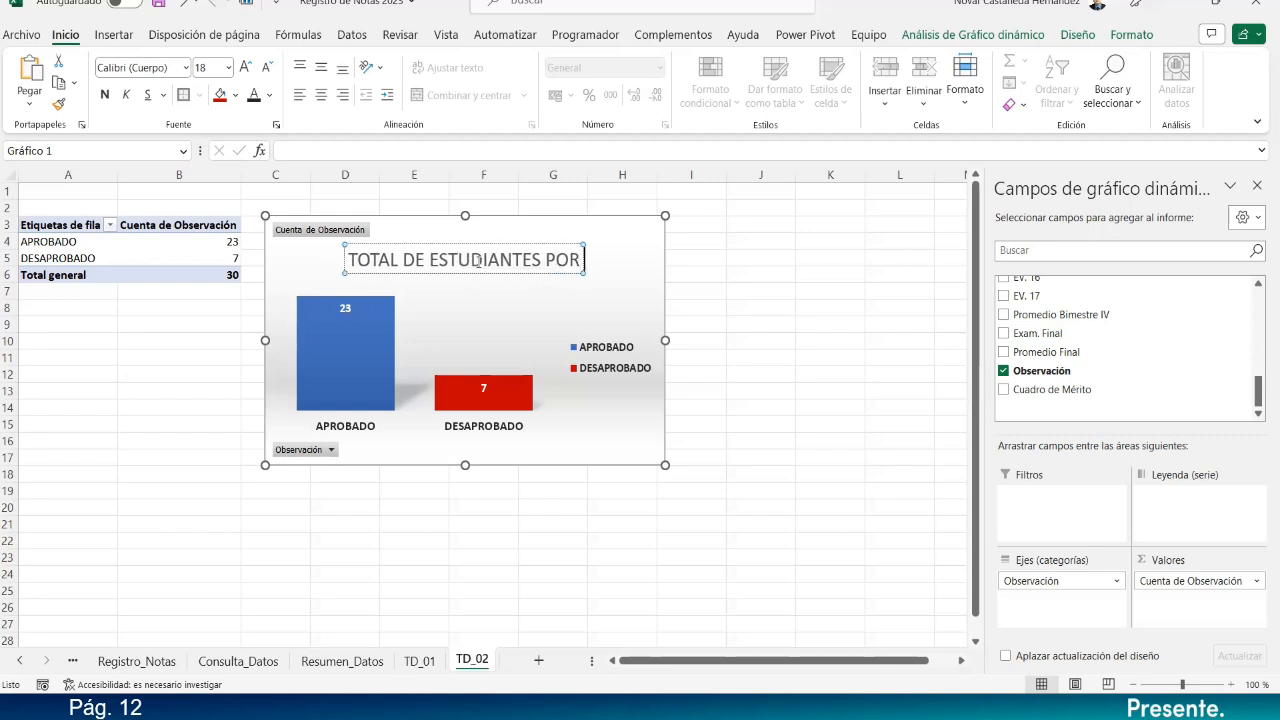
pyautogui.write(' SITUACIÓN ACADÉMICA')
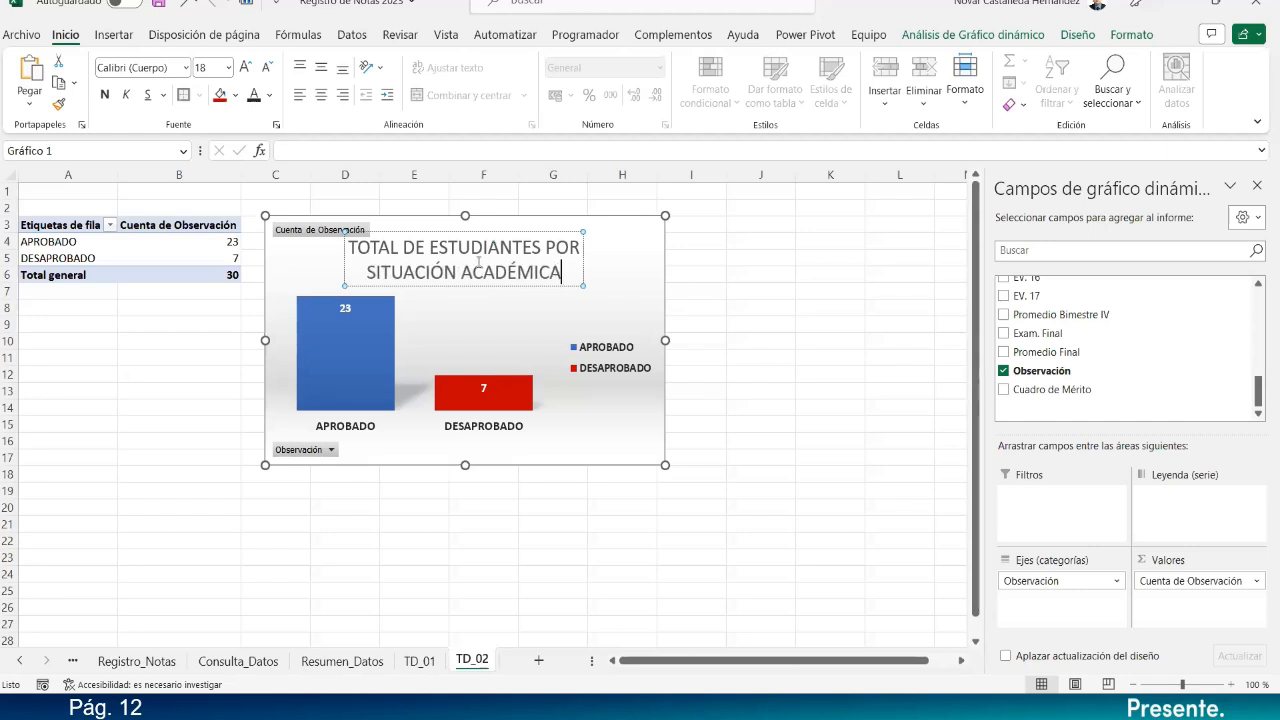
pyautogui.click(500, 295)
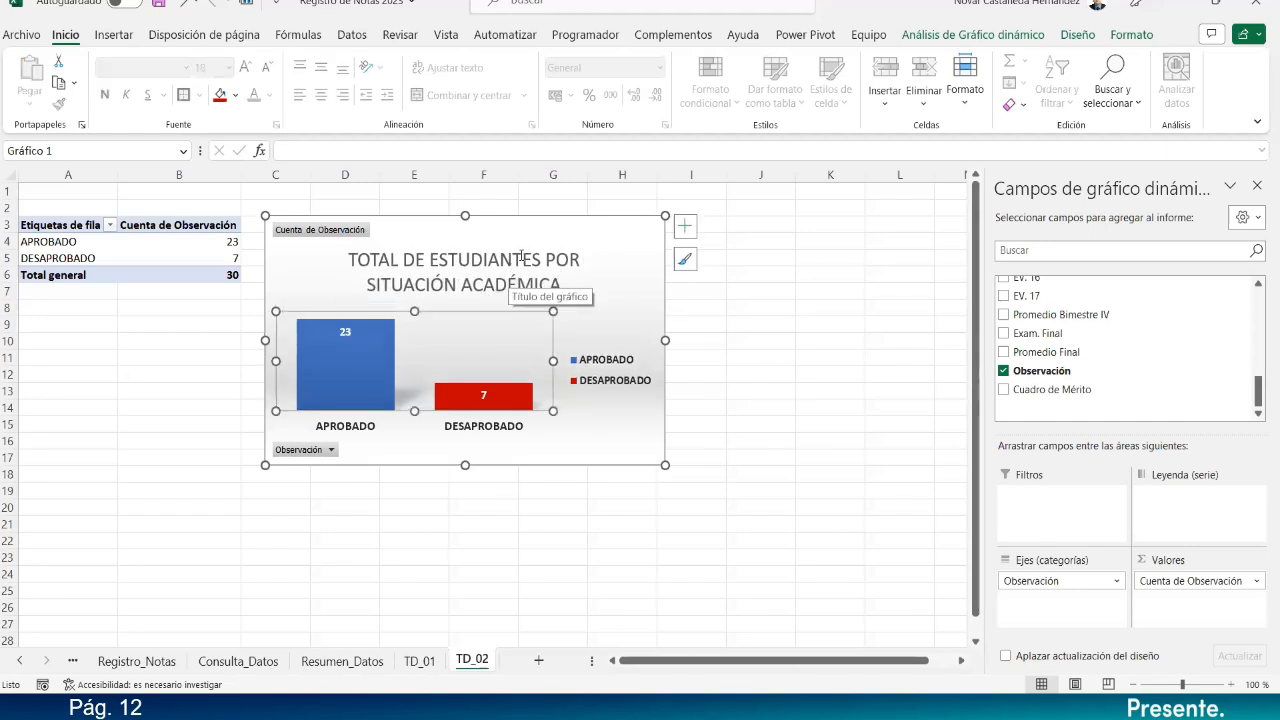
pyautogui.click(521, 257)
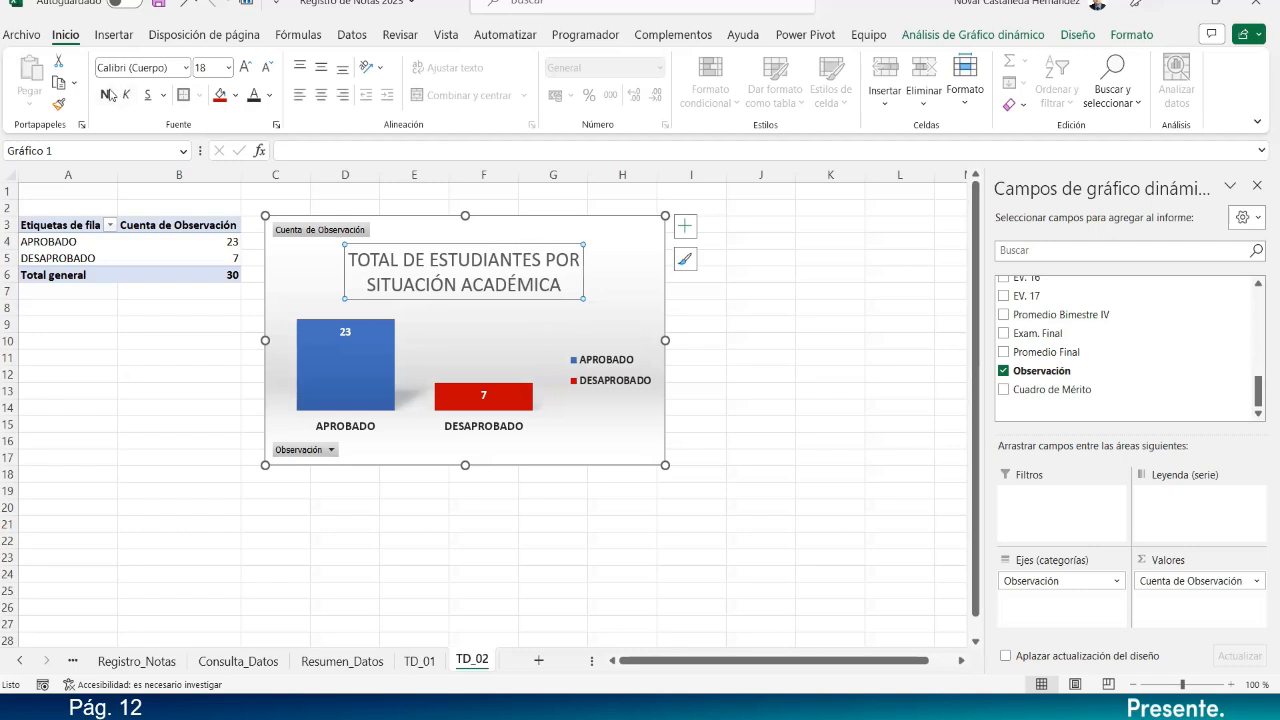
pyautogui.click(104, 94)
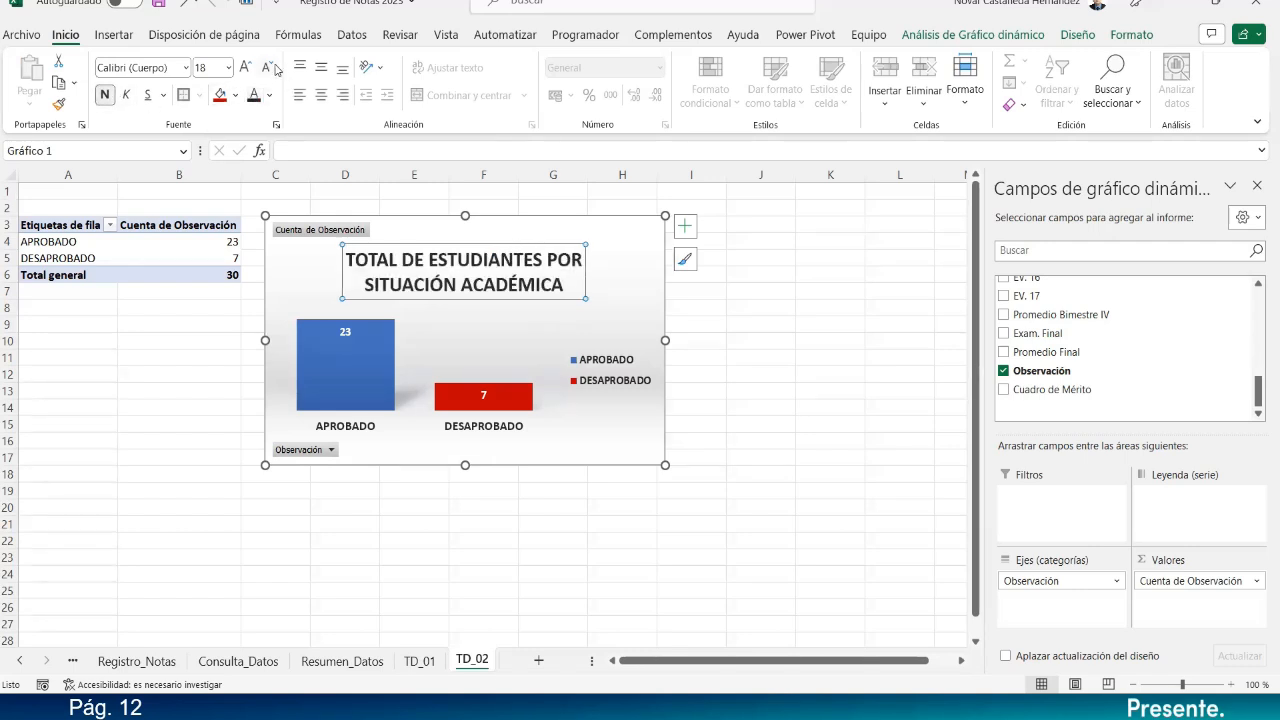
pyautogui.click(268, 67)
pyautogui.click(268, 67)
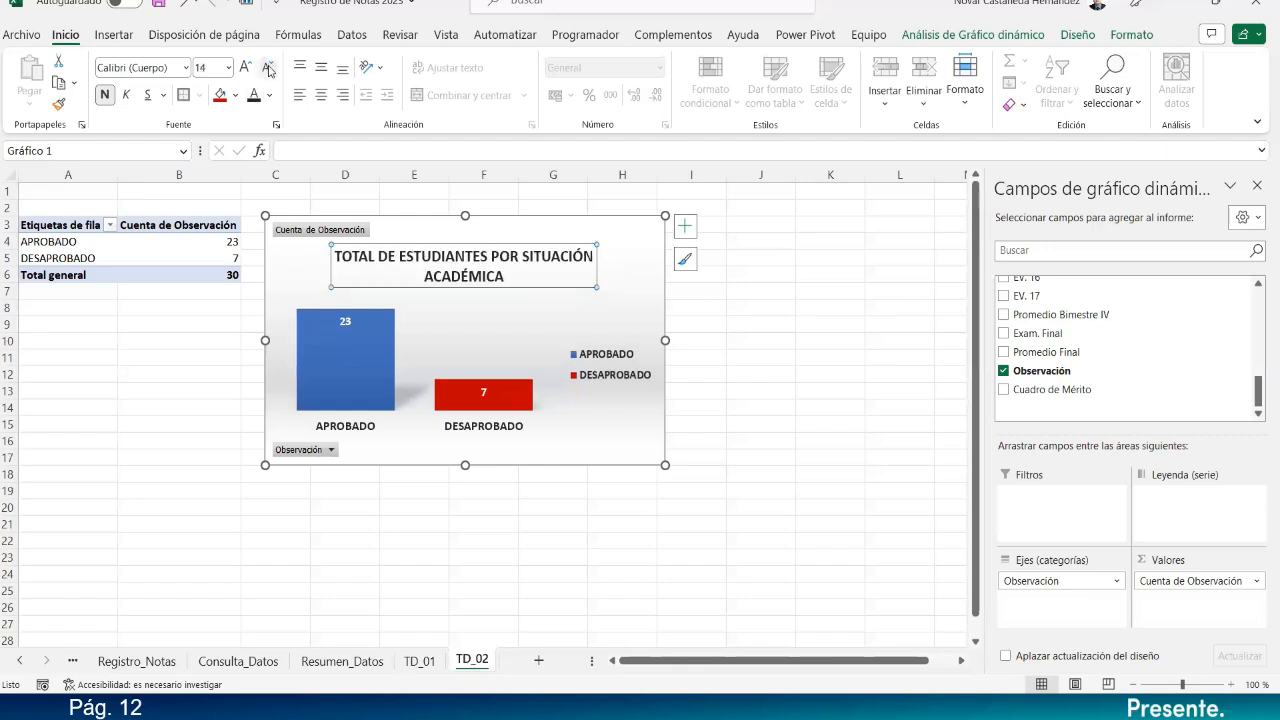
# Enlarge the bar value labels to size 11.
pyautogui.click(532, 488)
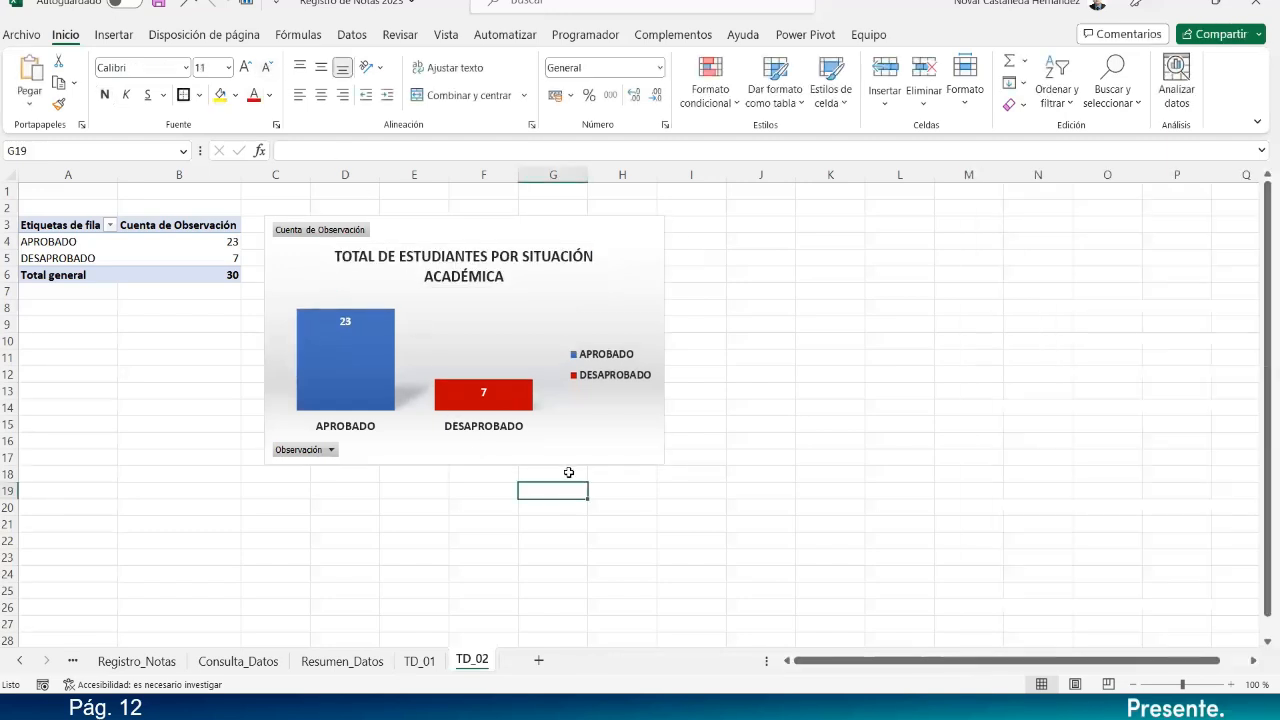
pyautogui.click(577, 463)
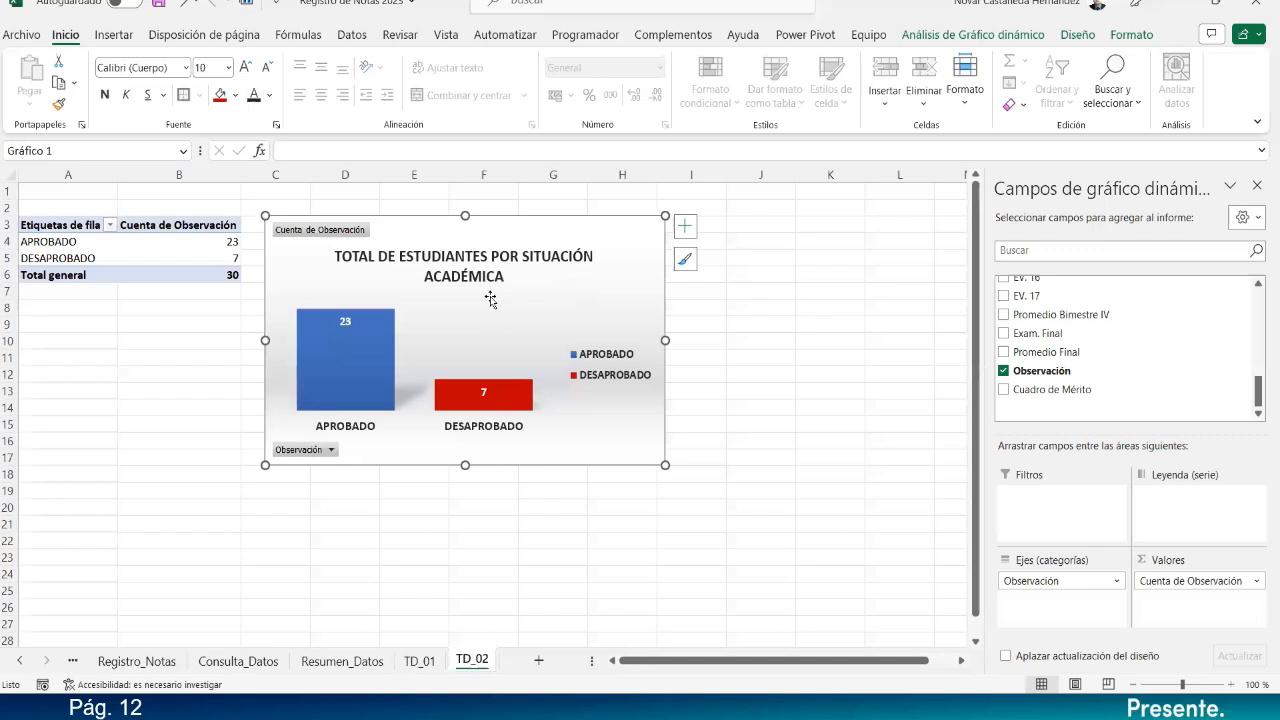
pyautogui.click(246, 67)
pyautogui.click(246, 67)
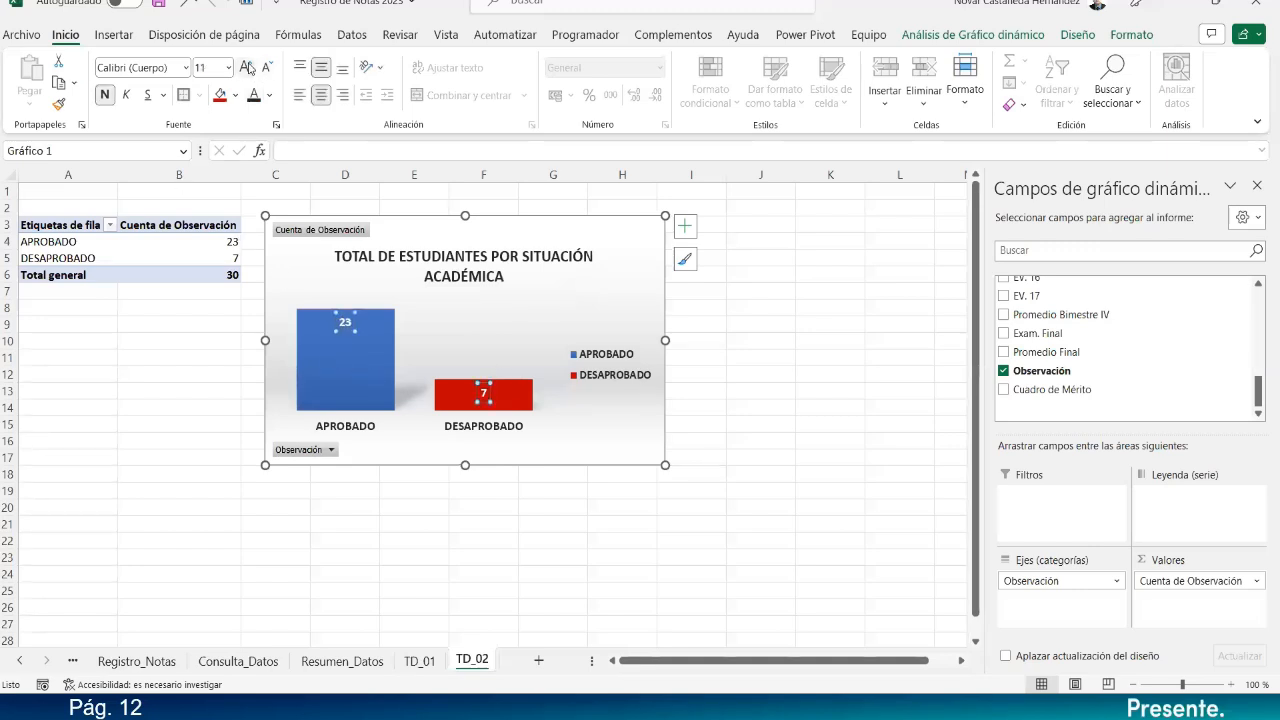